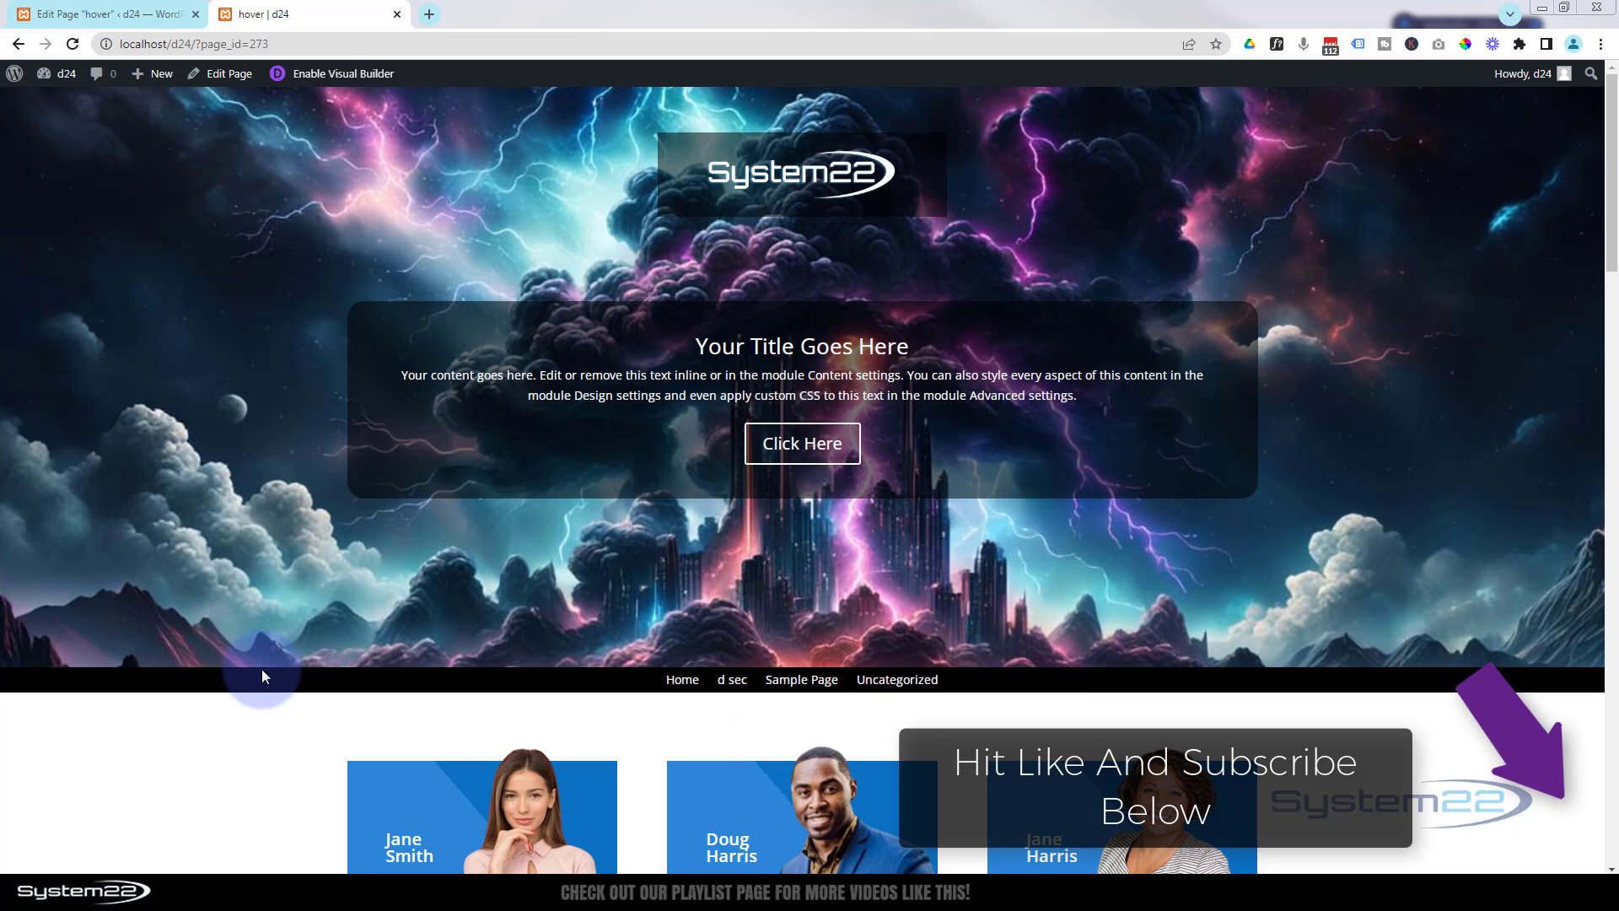
- Scroll through the live hover page to review its existing sections
left_click(204, 778)
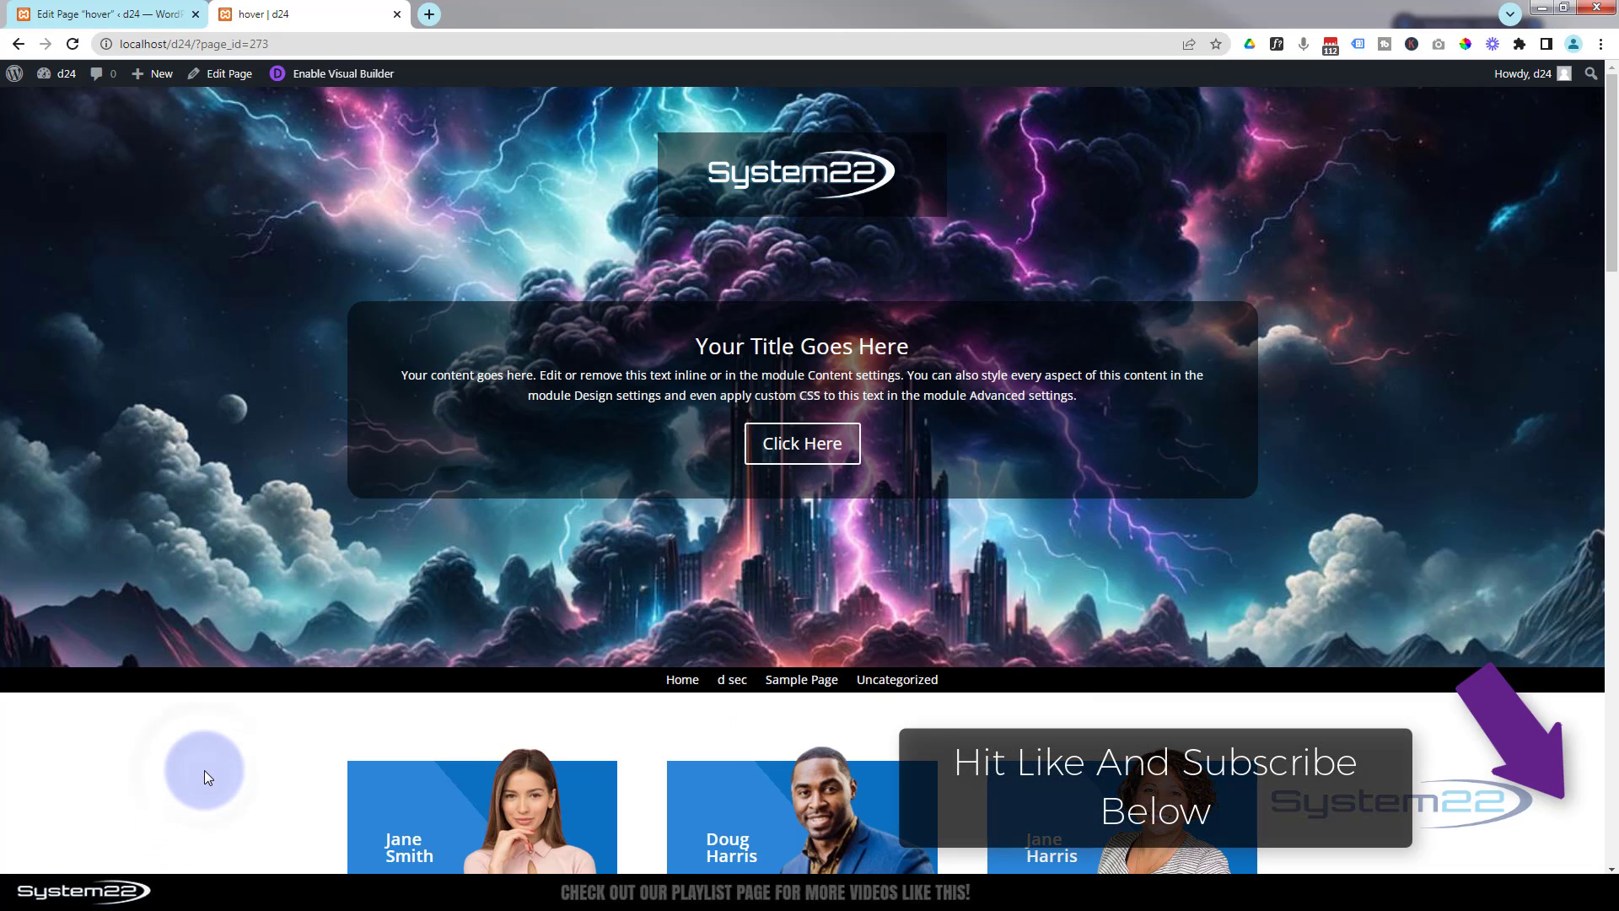
scroll(204, 770, "down", 2)
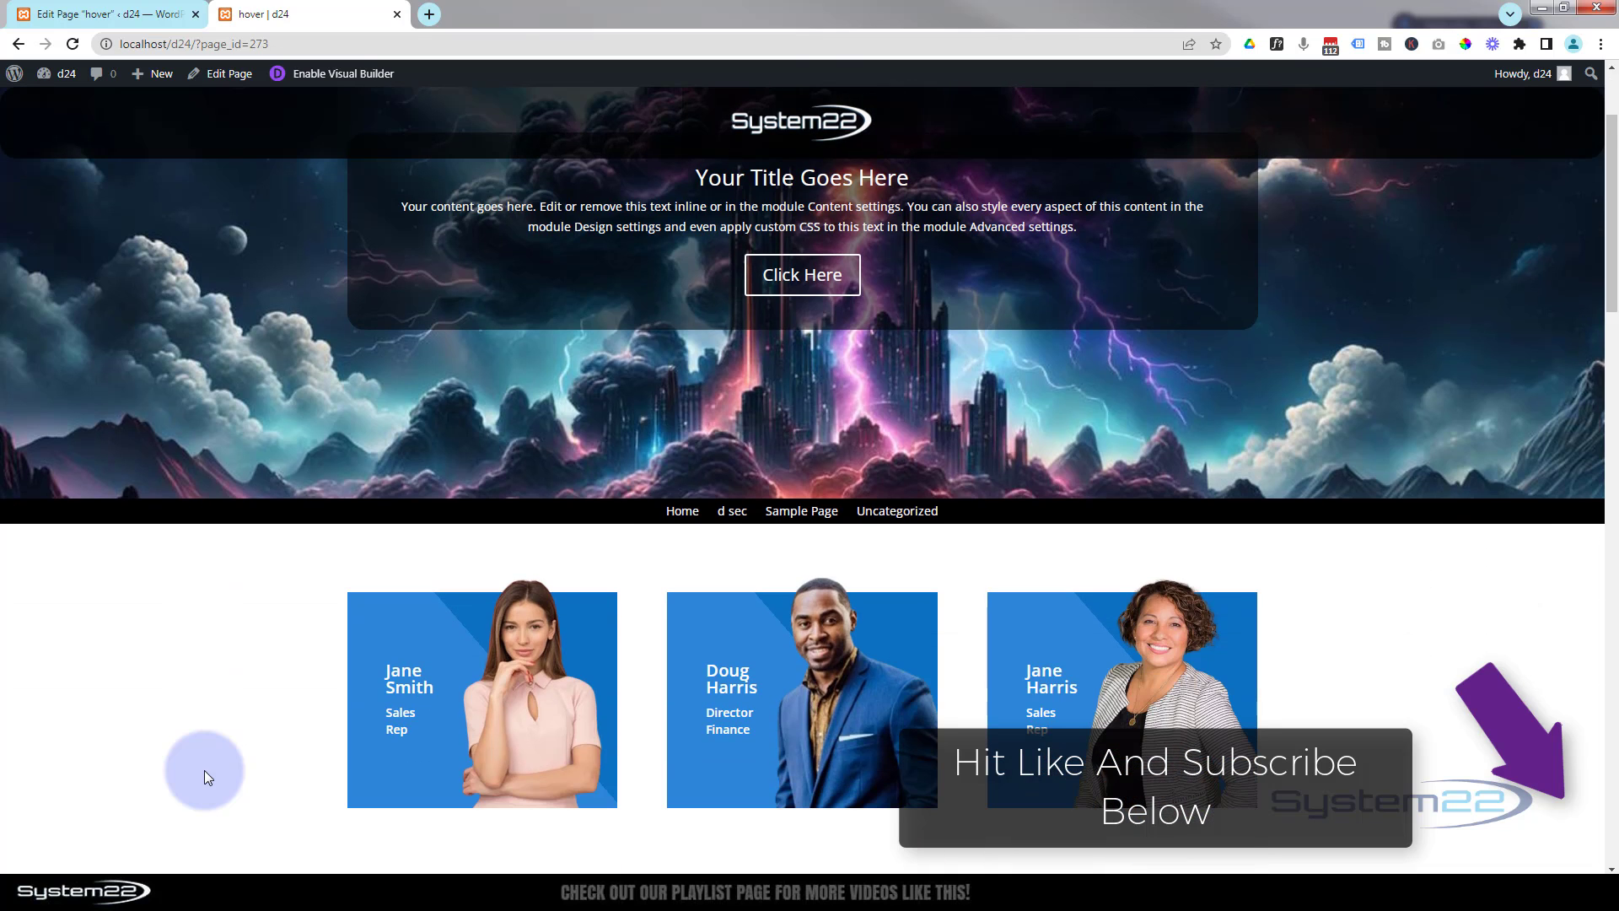
scroll(204, 771, "down", 3)
scroll(204, 771, "down", 7)
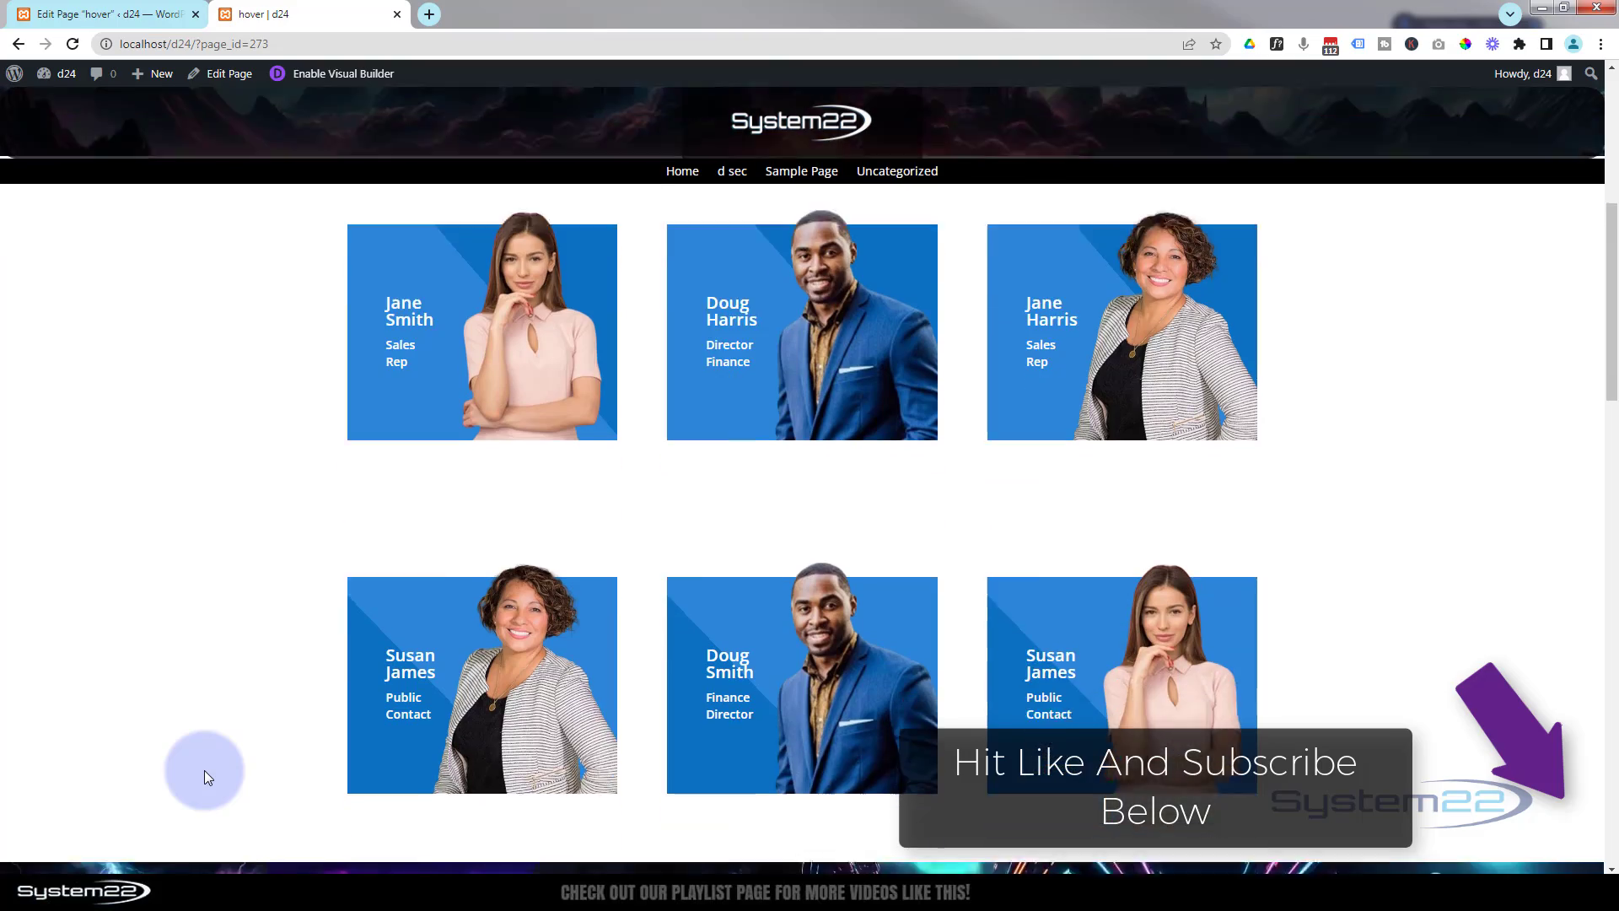
scroll(204, 771, "down", 7)
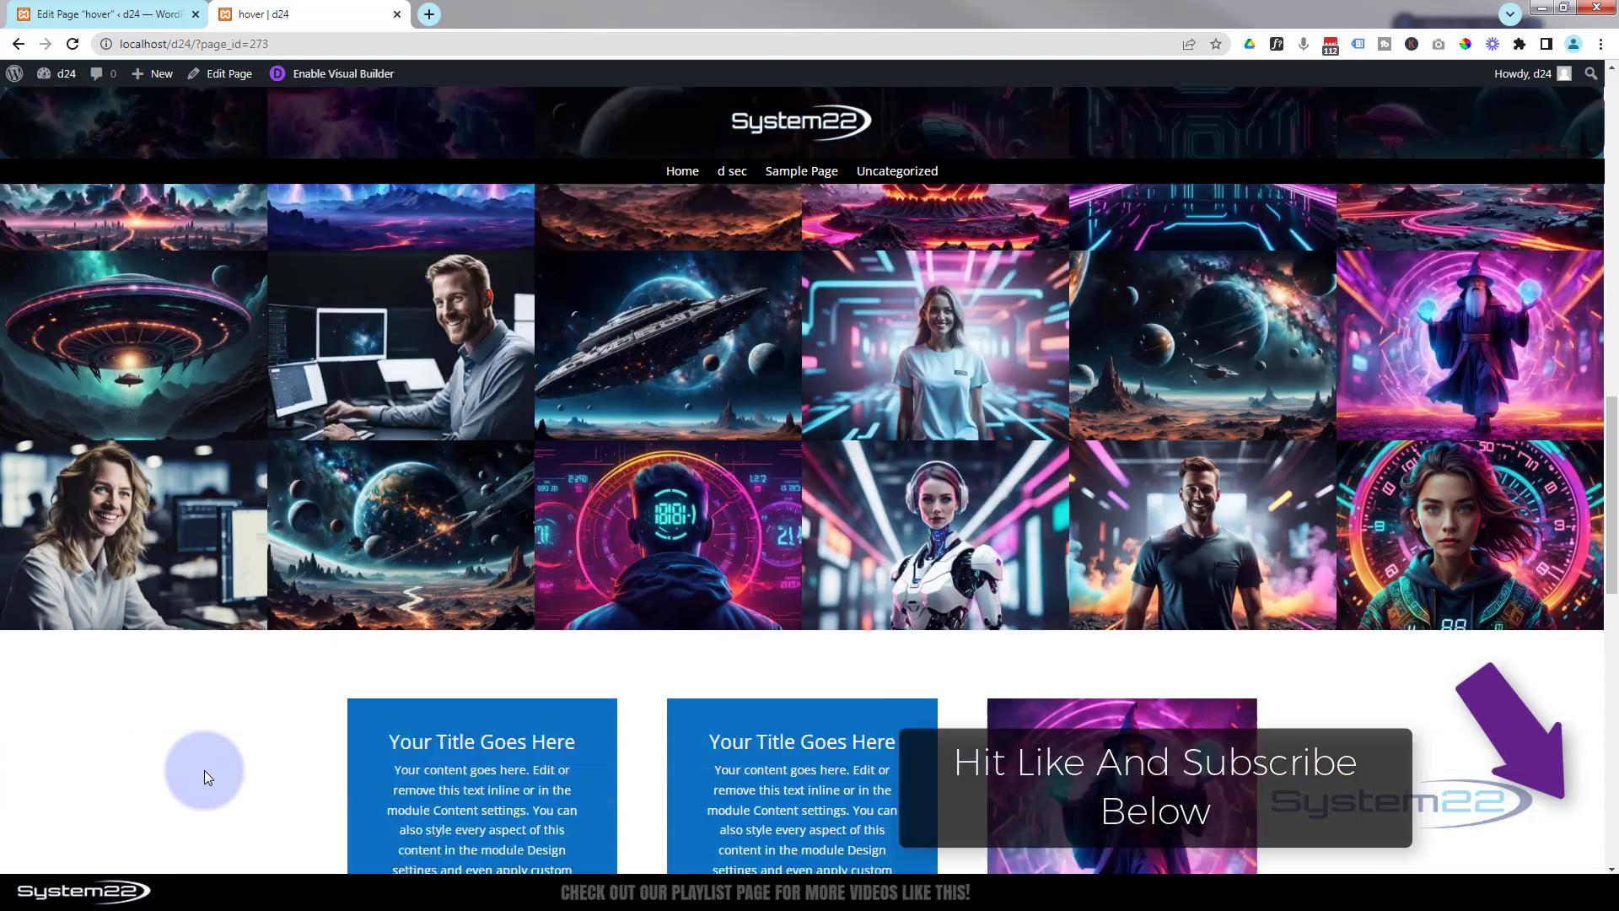
scroll(204, 771, "up", 15)
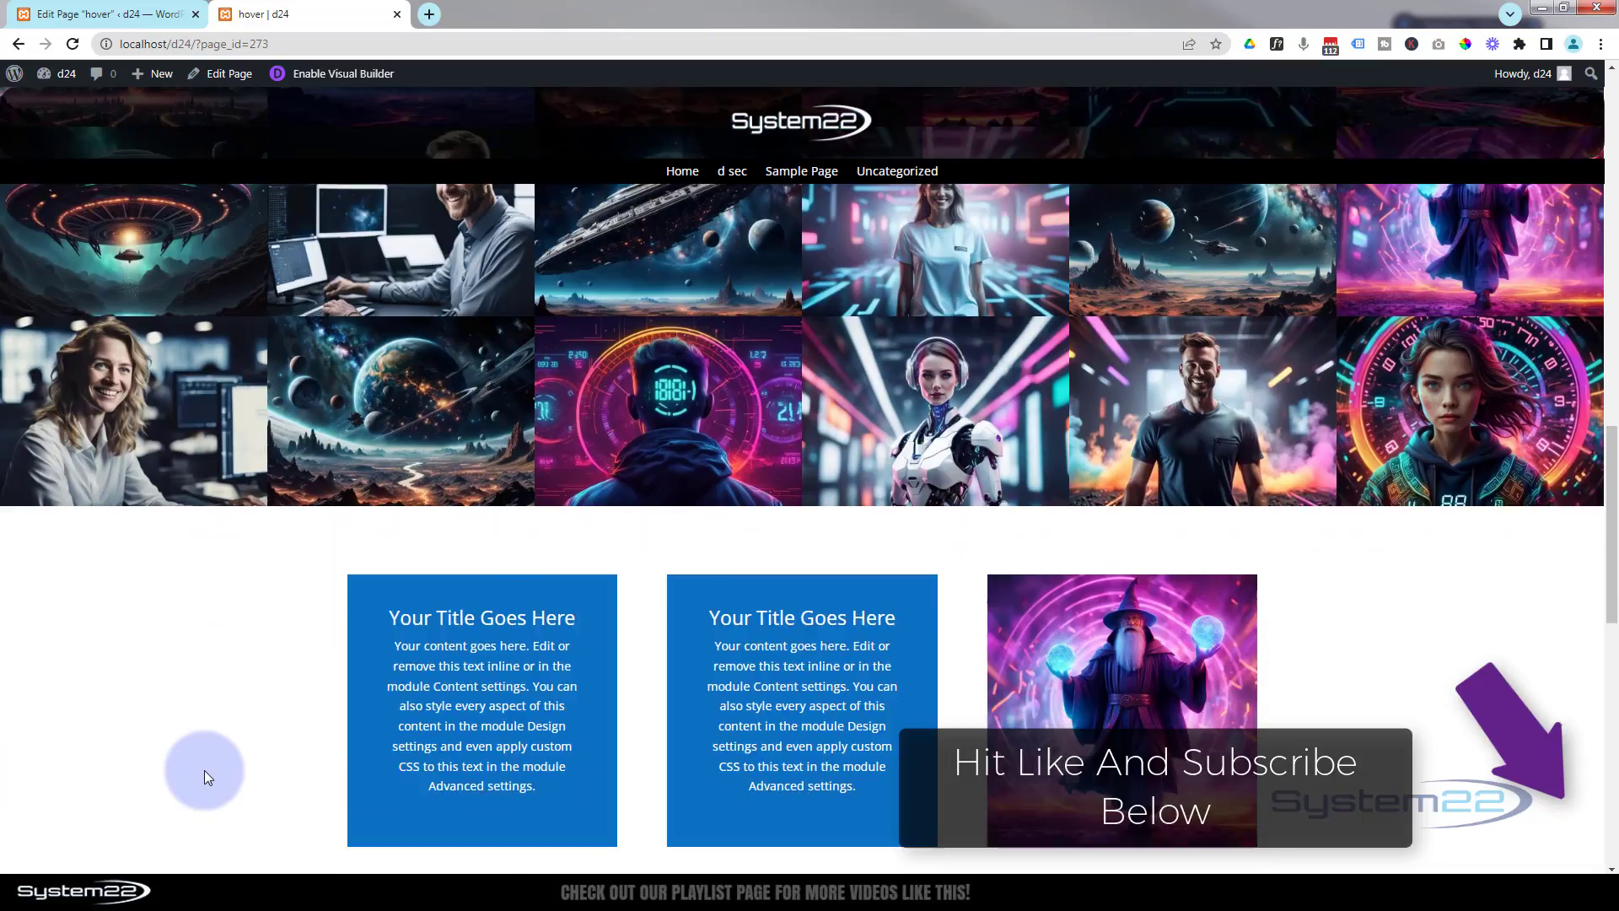
scroll(205, 769, "up", 7)
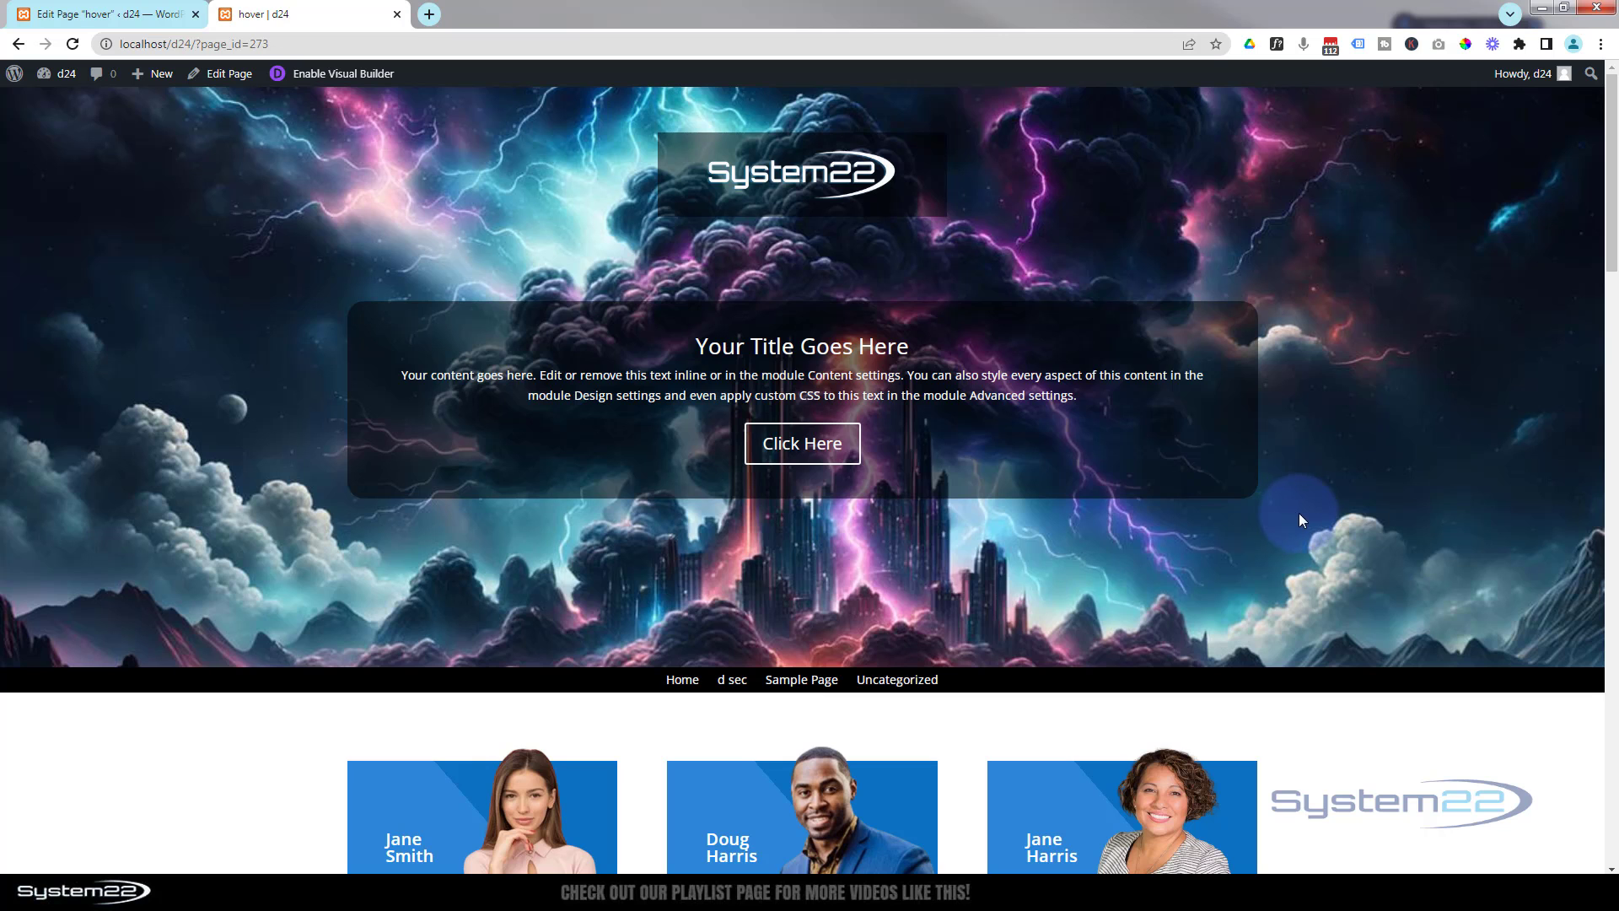
scroll(1418, 493, "down", 7)
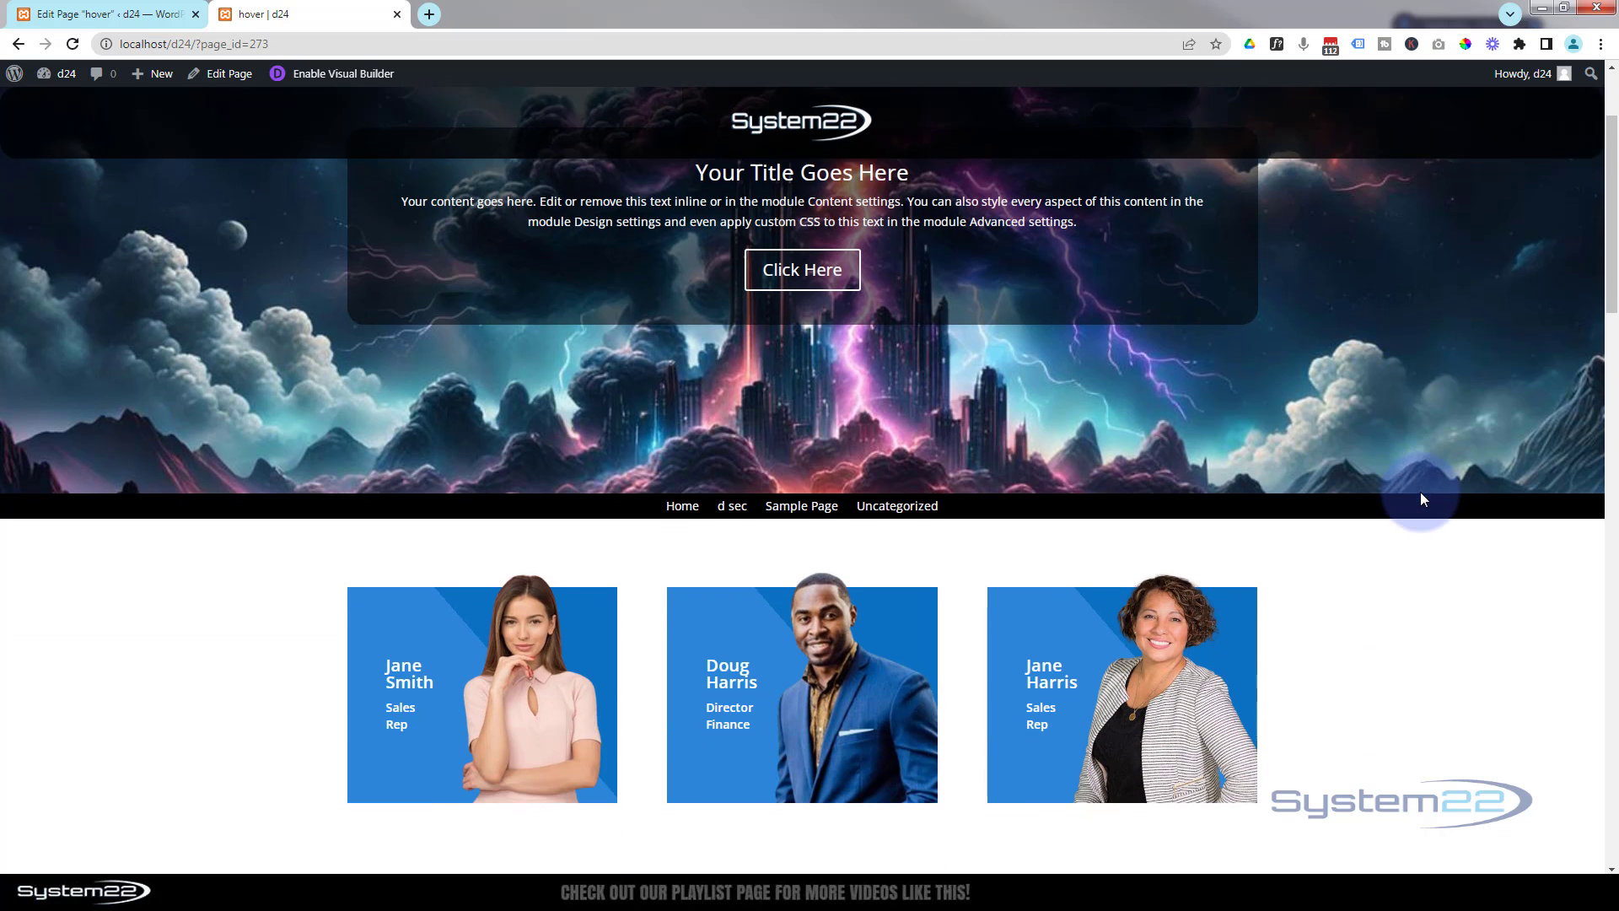
scroll(1419, 493, "down", 3)
scroll(1420, 494, "up", 8)
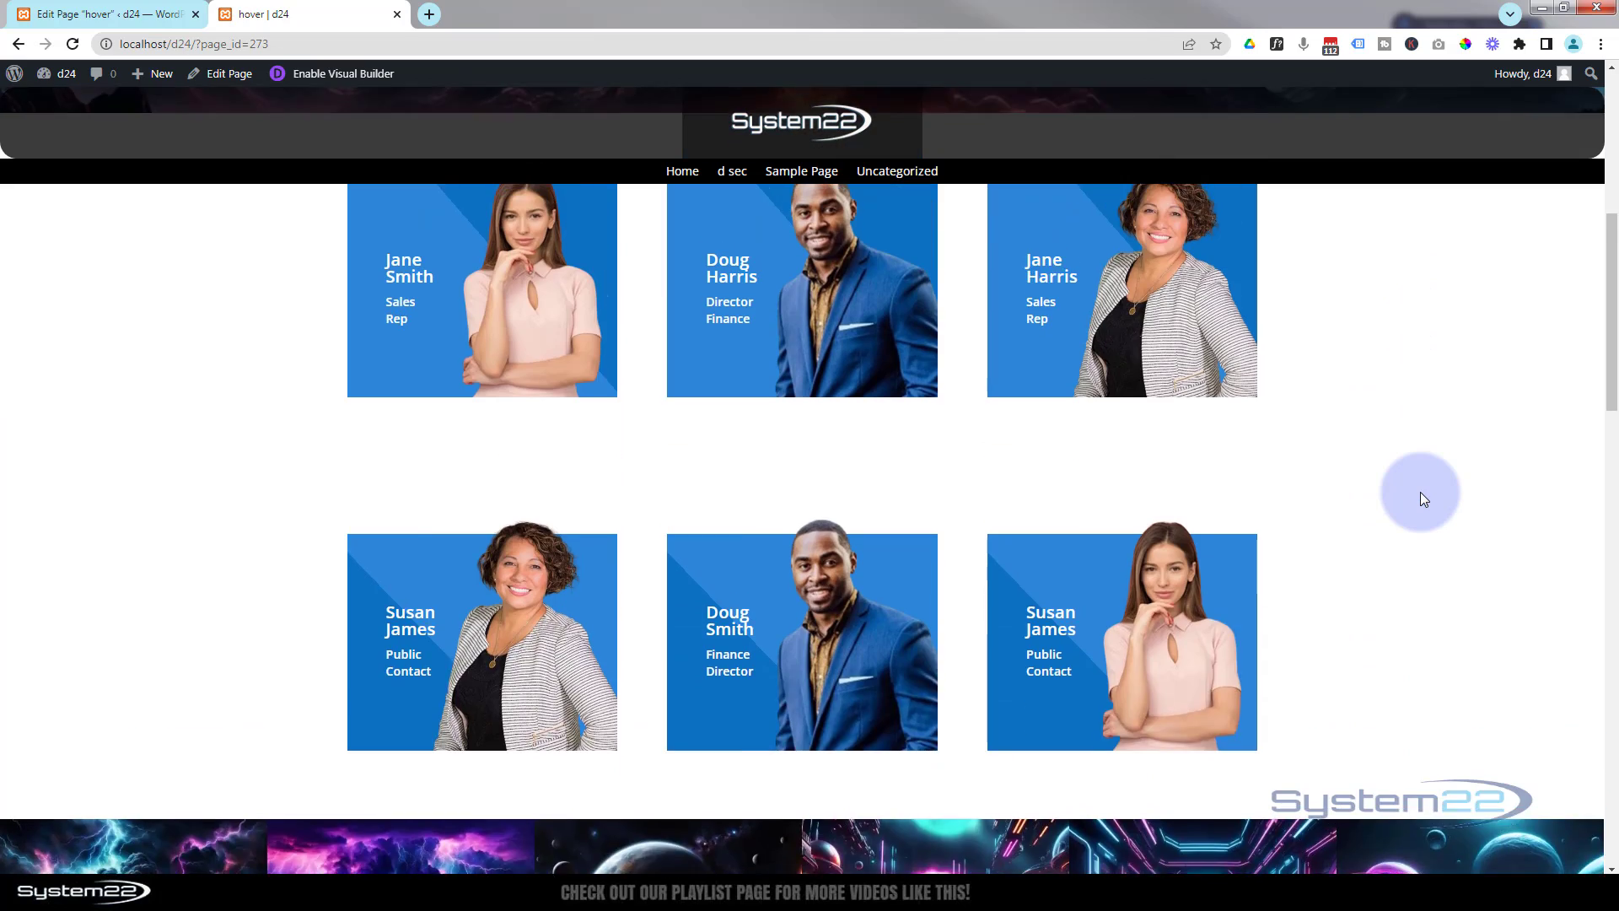
scroll(1420, 498, "up", 2)
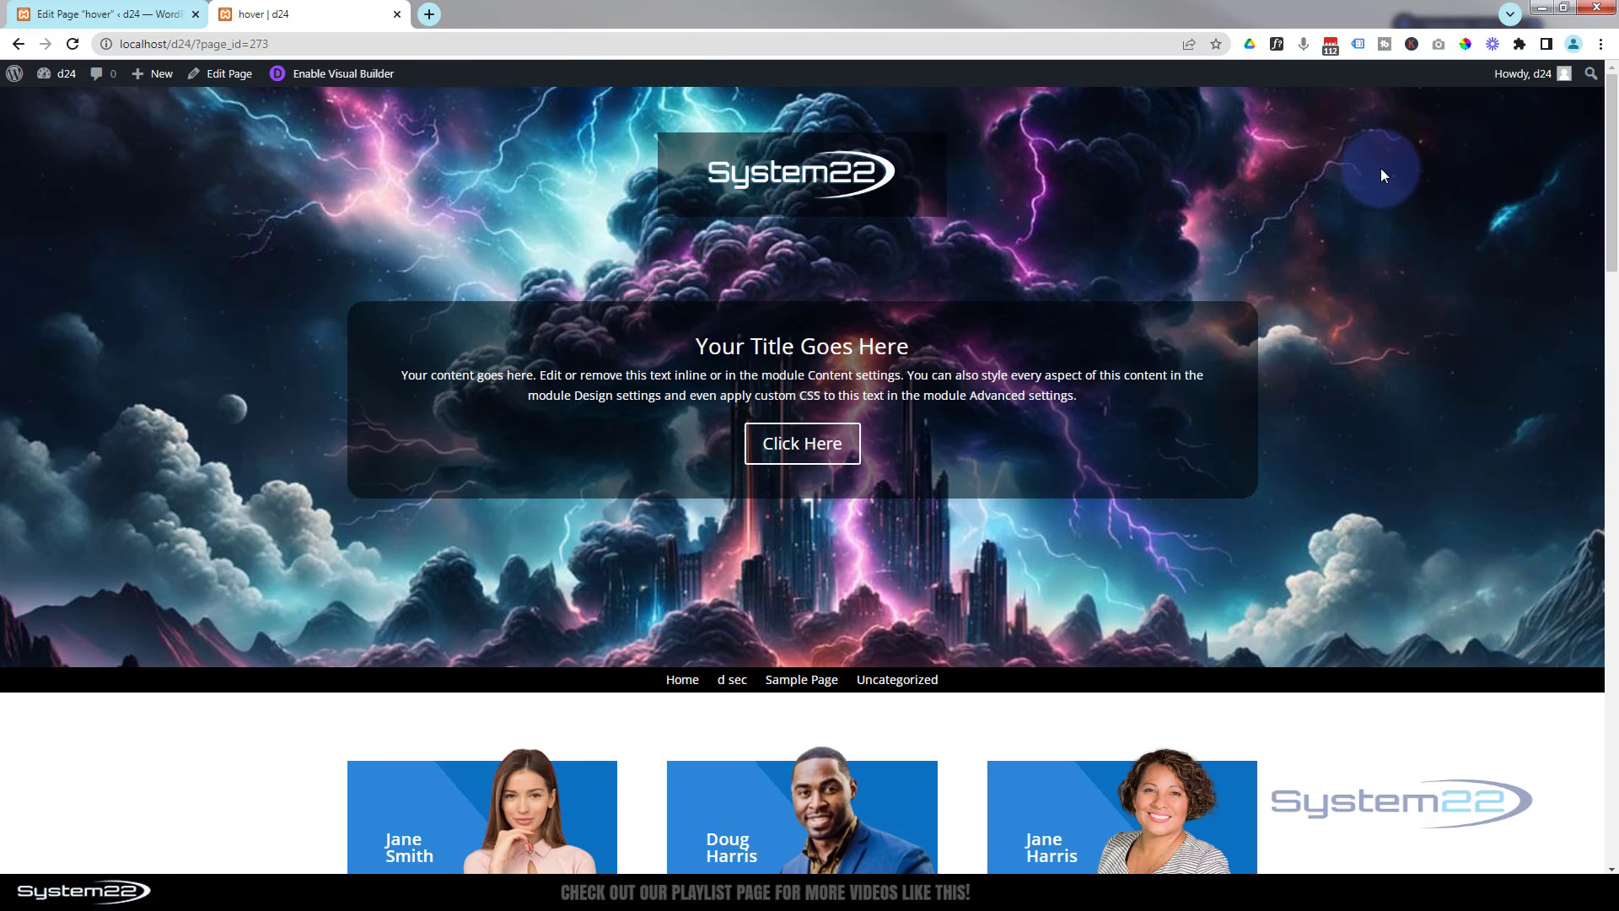
- Open a new page editor in a separate browser tab
mouse_move(153, 75)
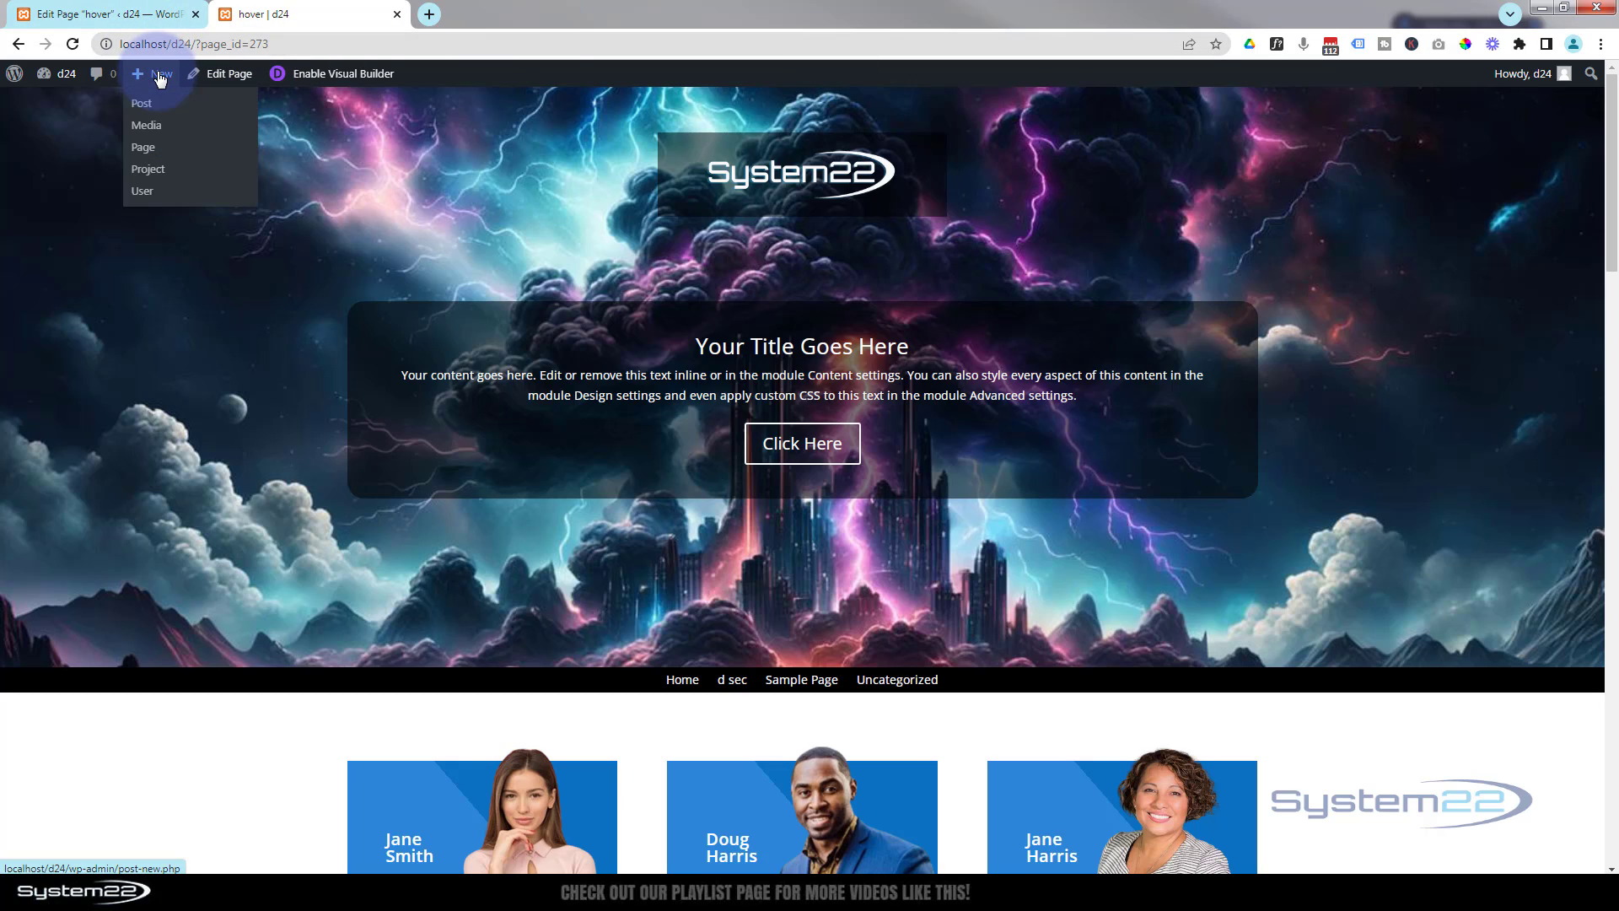
middle_click(147, 150)
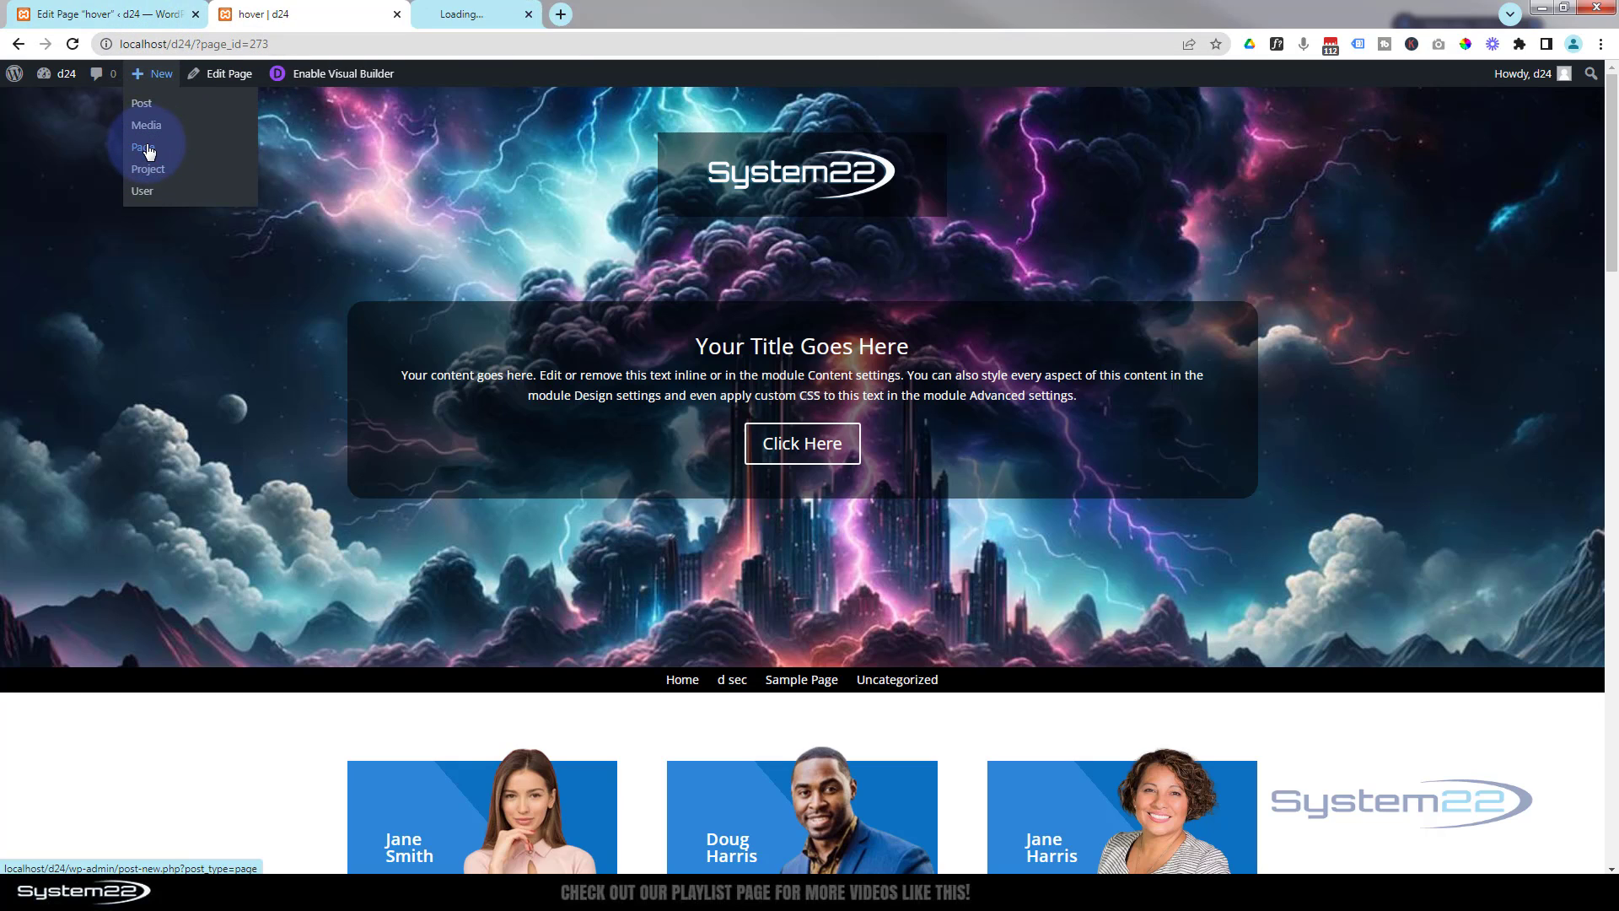
left_click(495, 15)
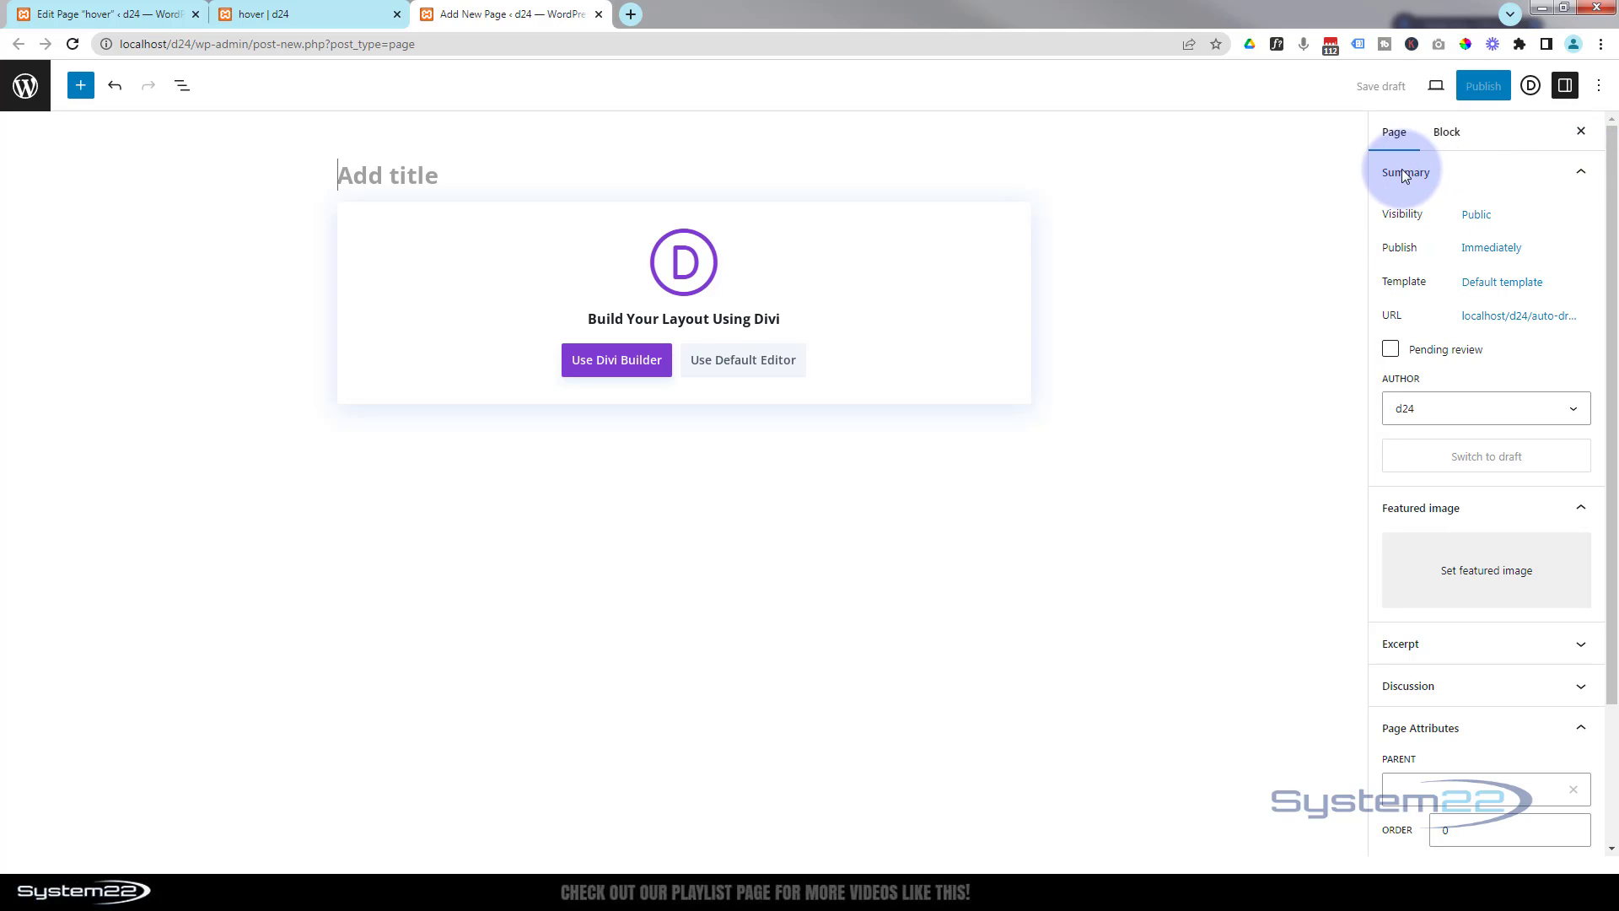
- Expand the new page's summary and view the available page templates
left_click(1574, 173)
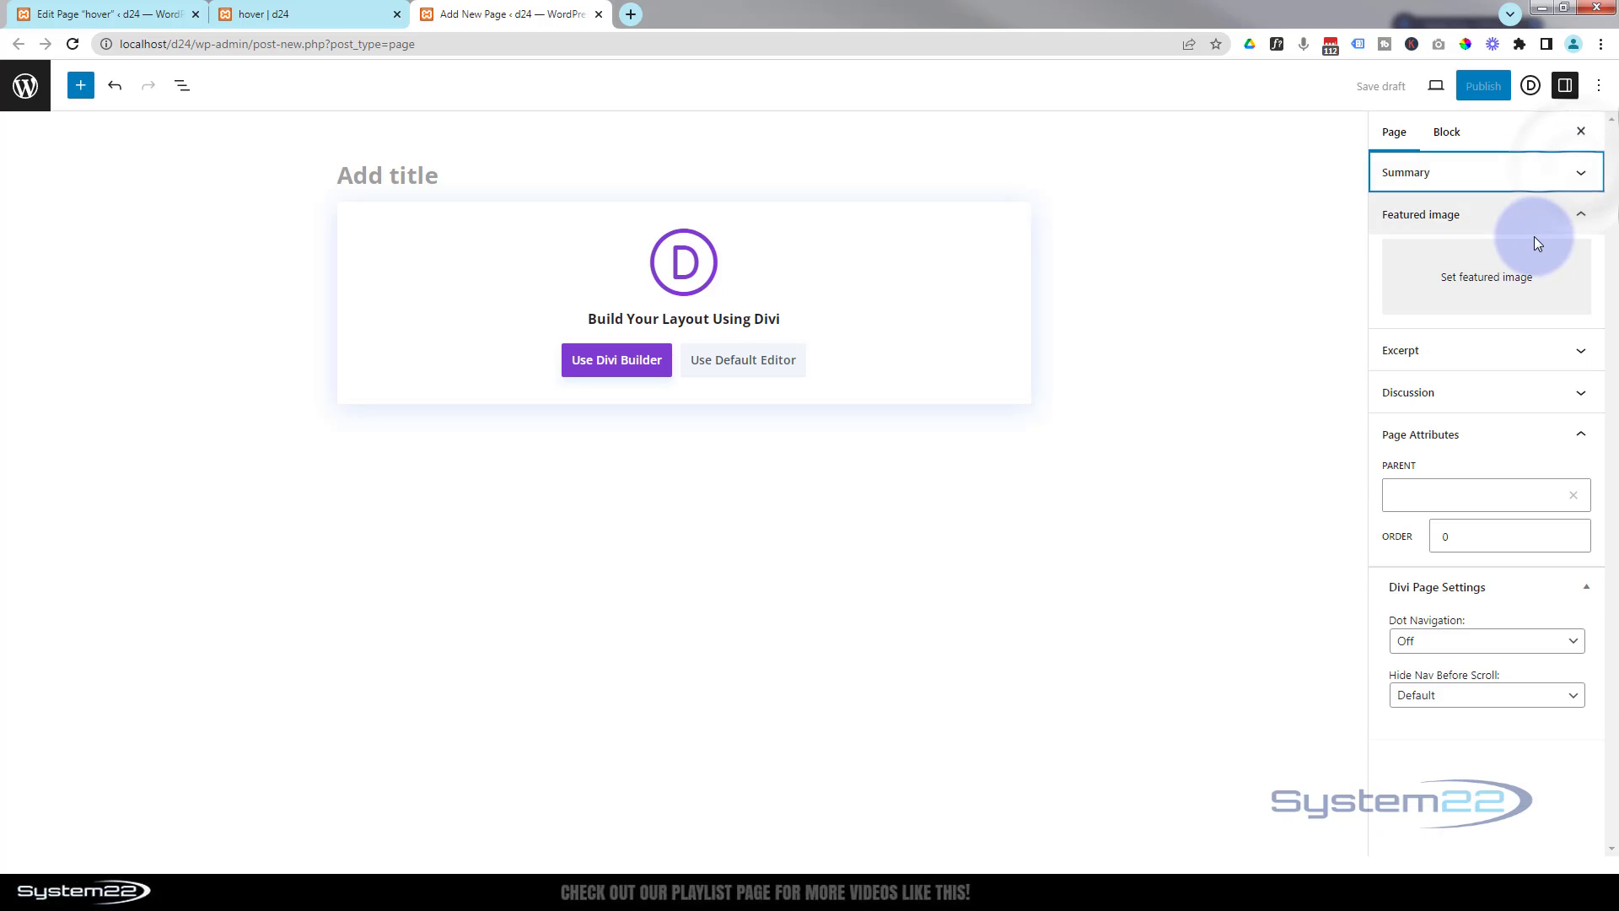
left_click(1586, 175)
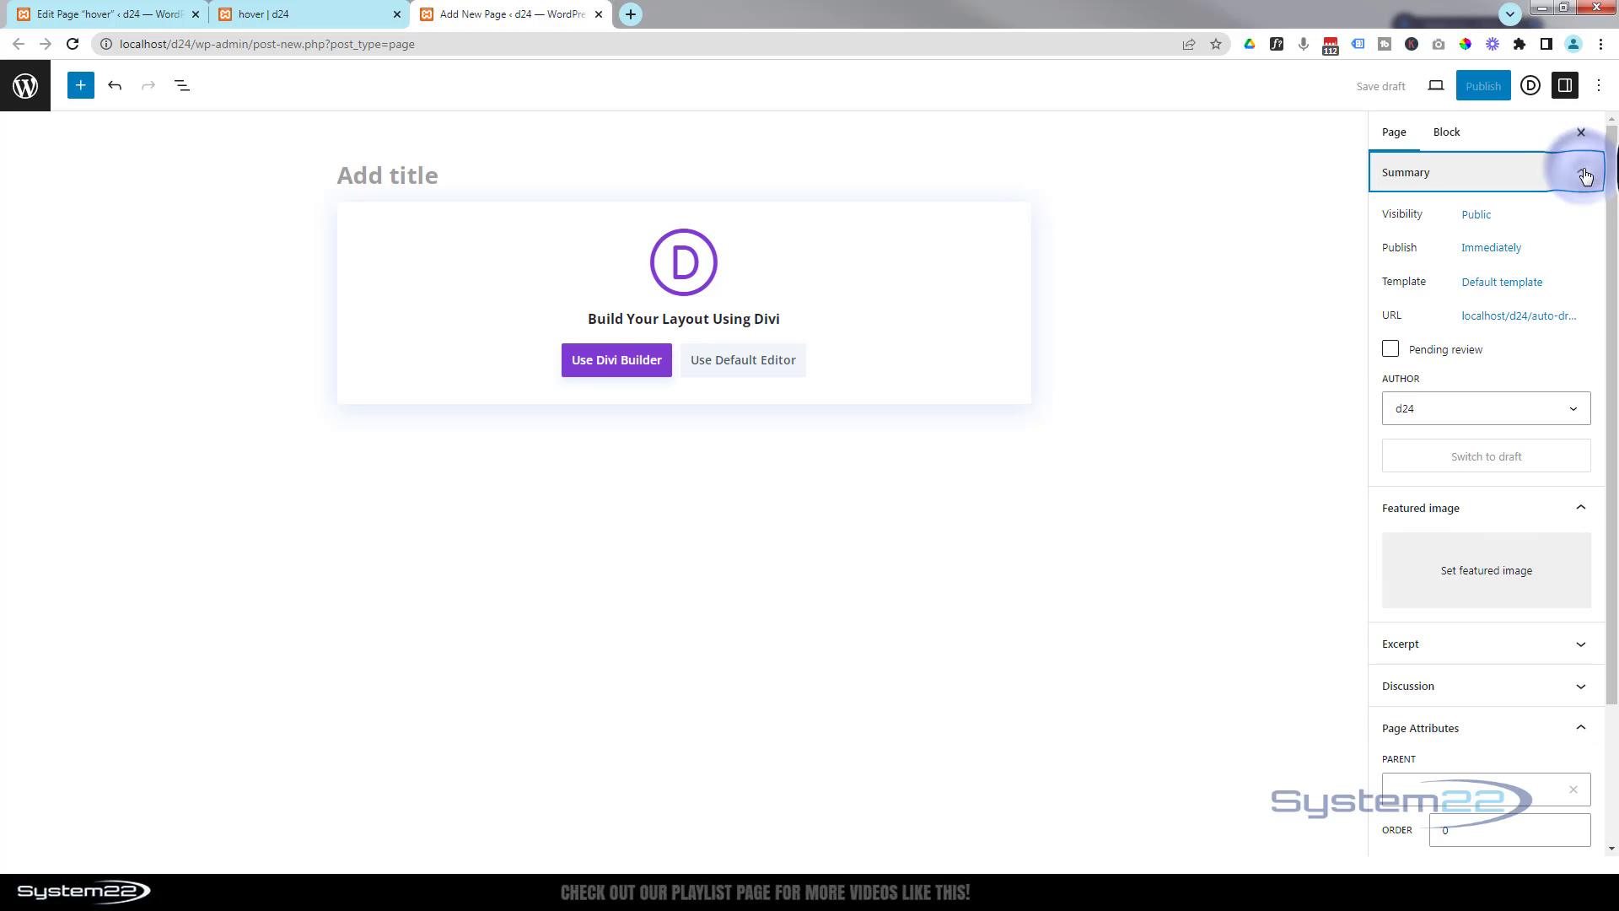
left_click(1501, 285)
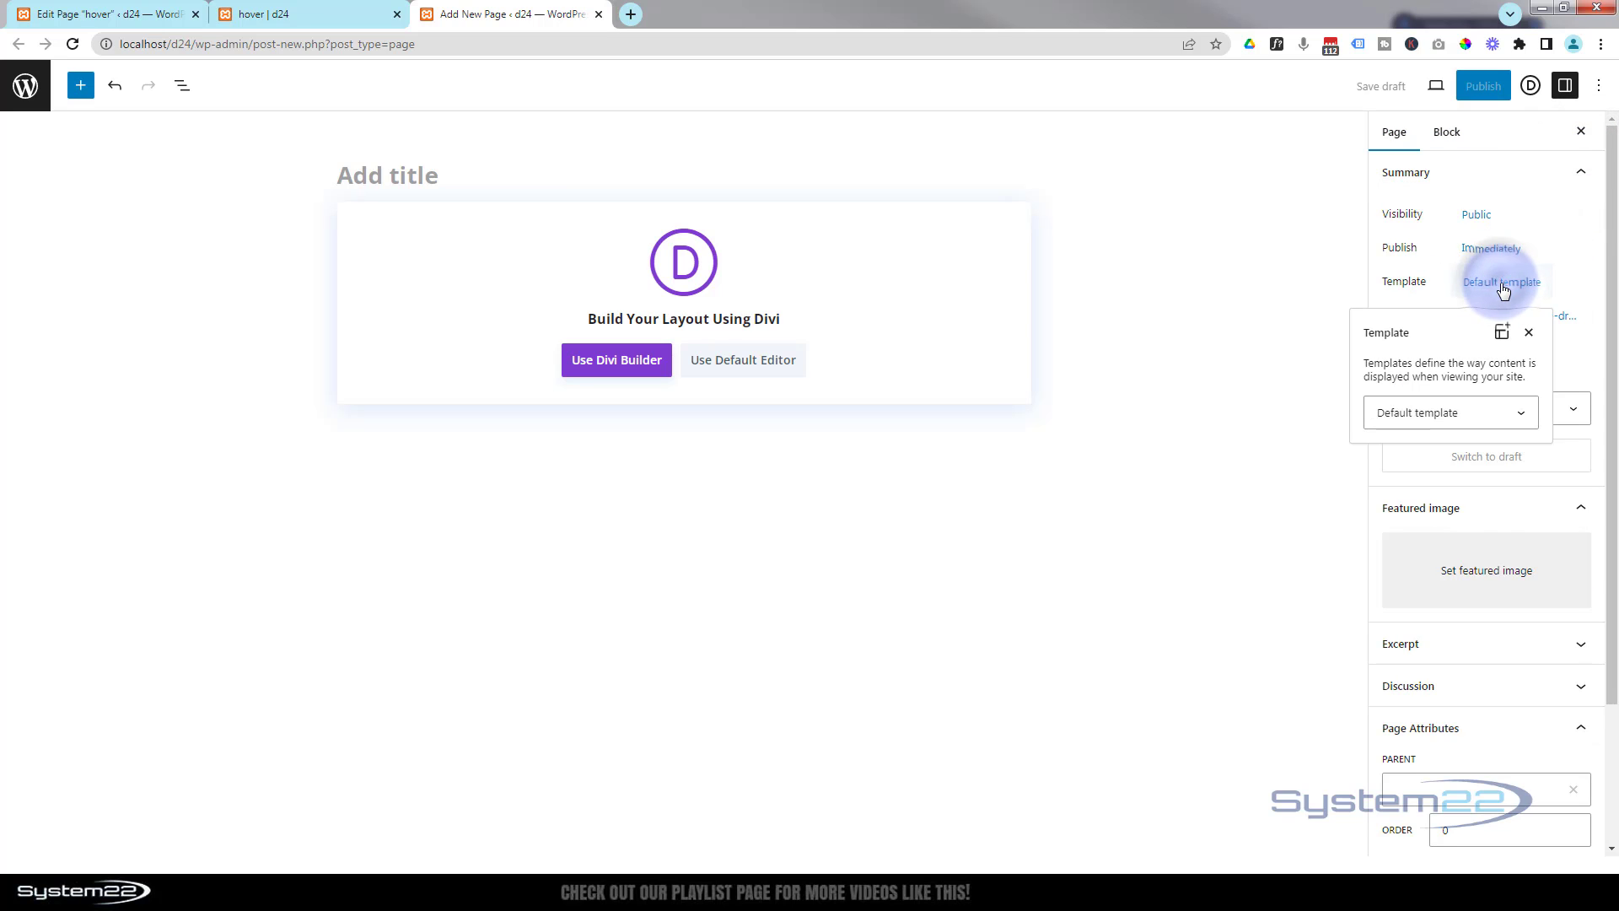
left_click(1477, 413)
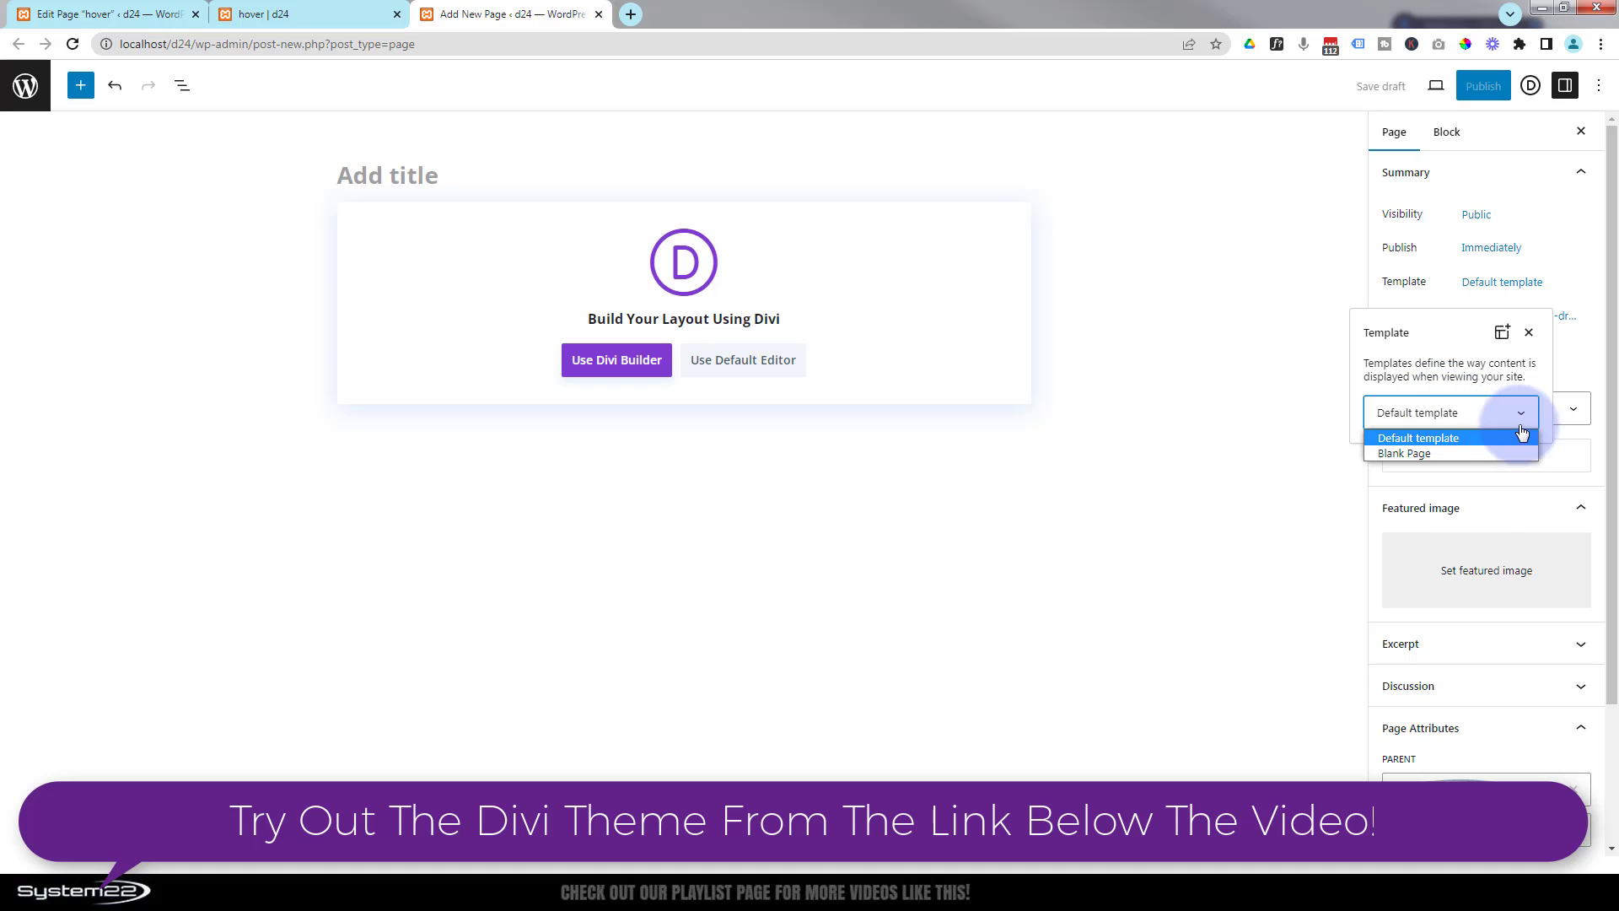
- Return to the hover page tab and enable the Visual Builder
left_click(314, 14)
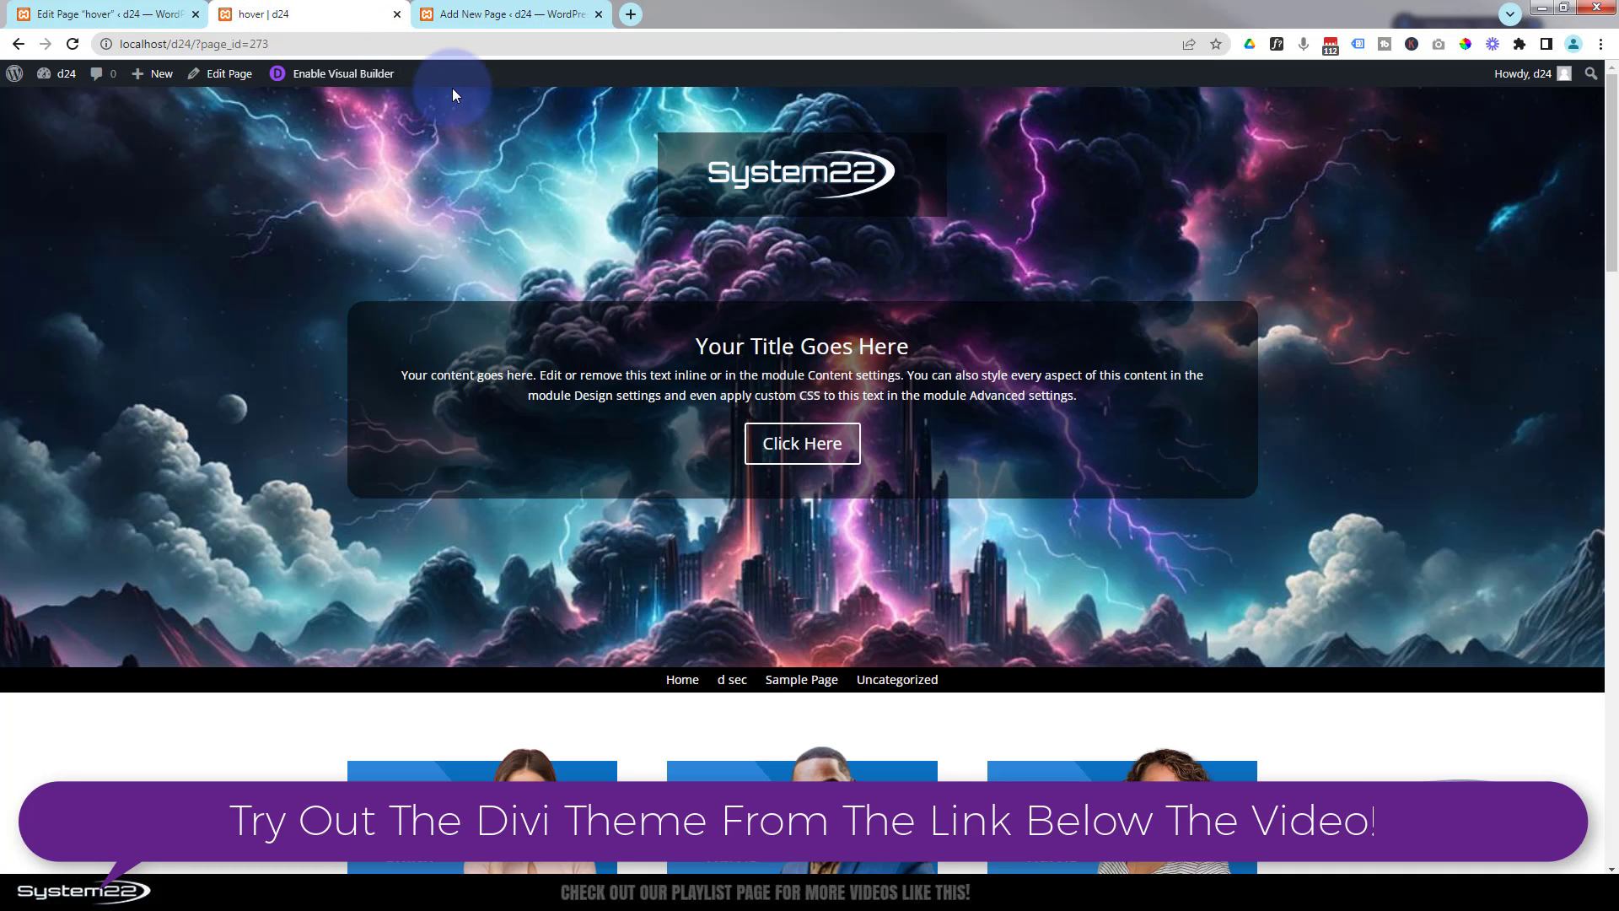
left_click(348, 74)
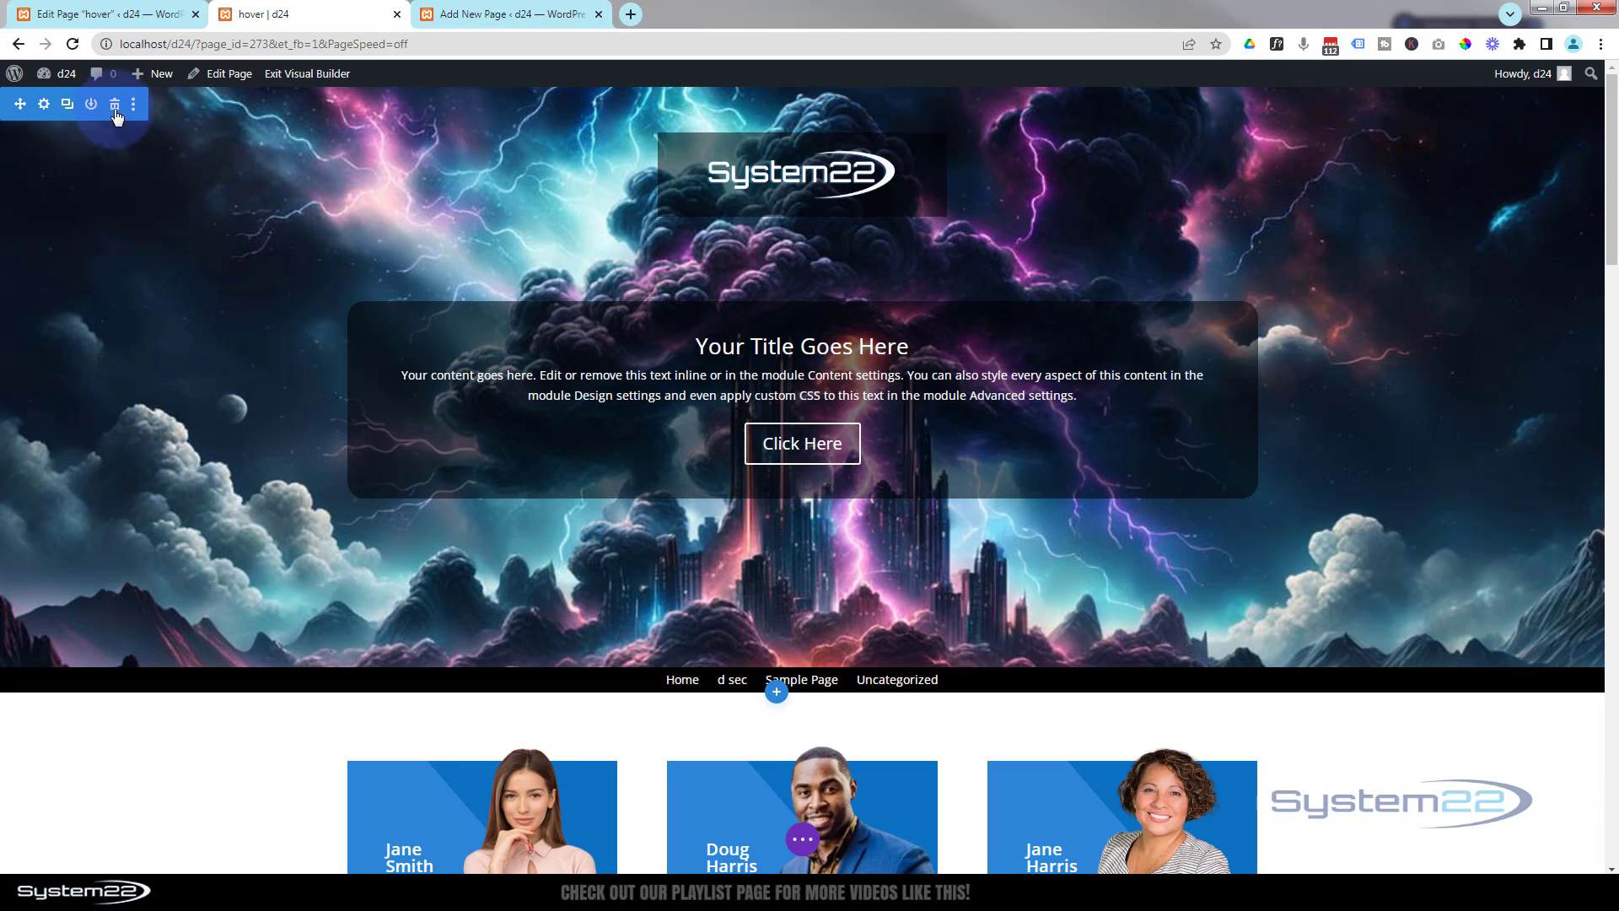
- Delete the top hero section with the title and button
left_click(117, 110)
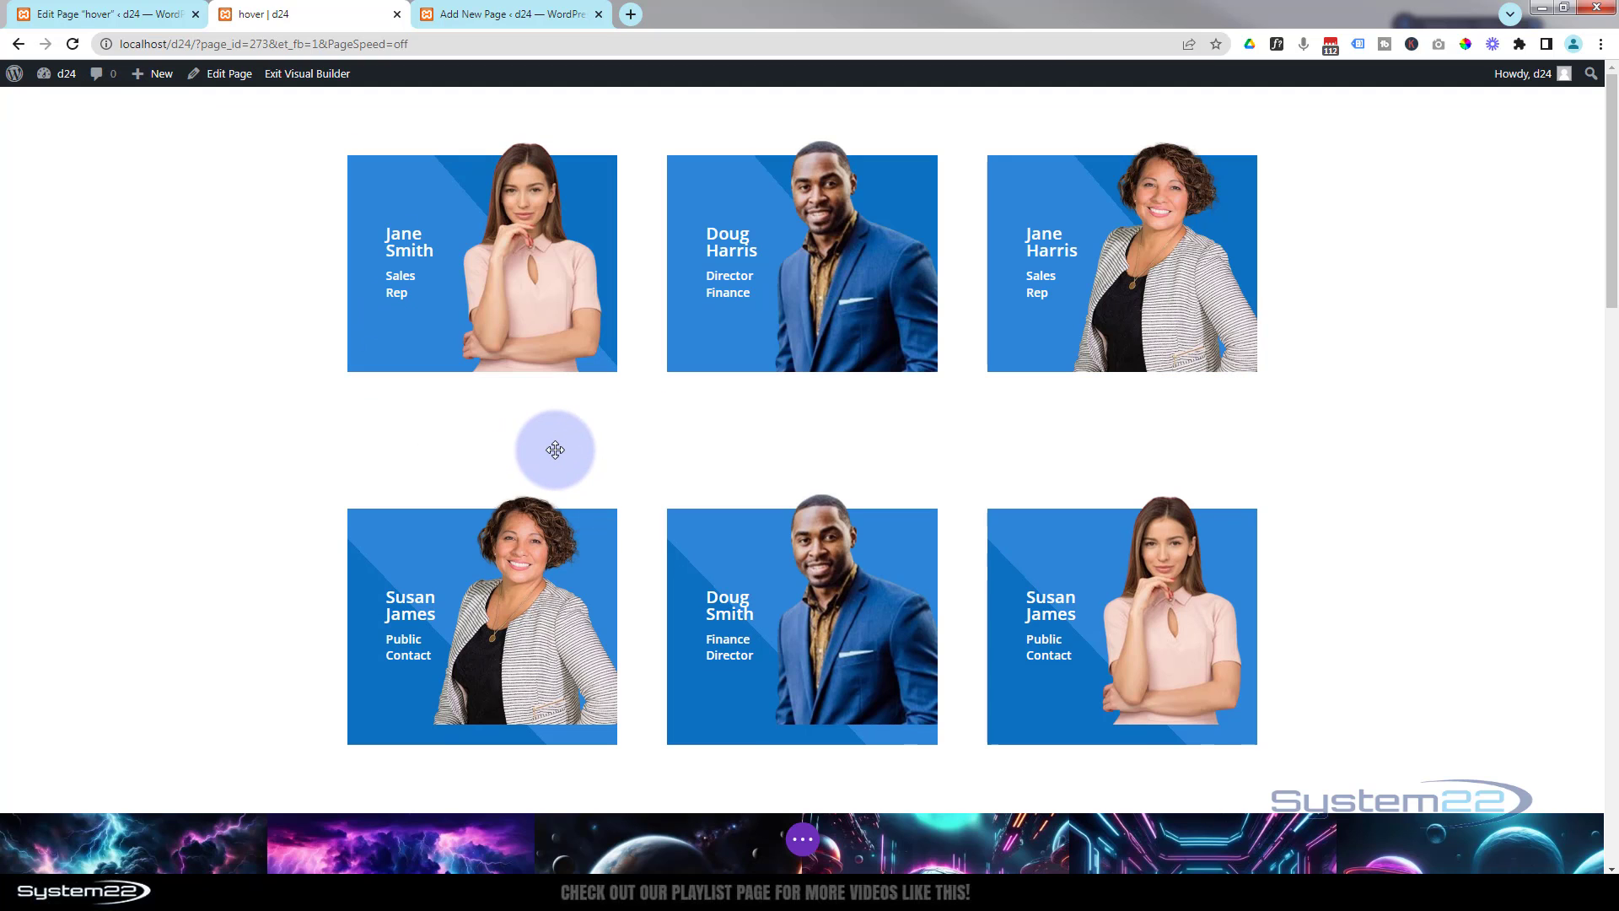
- Insert a regular section with a one-column row and an Image module below the team cards
scroll(555, 449, "down", 1)
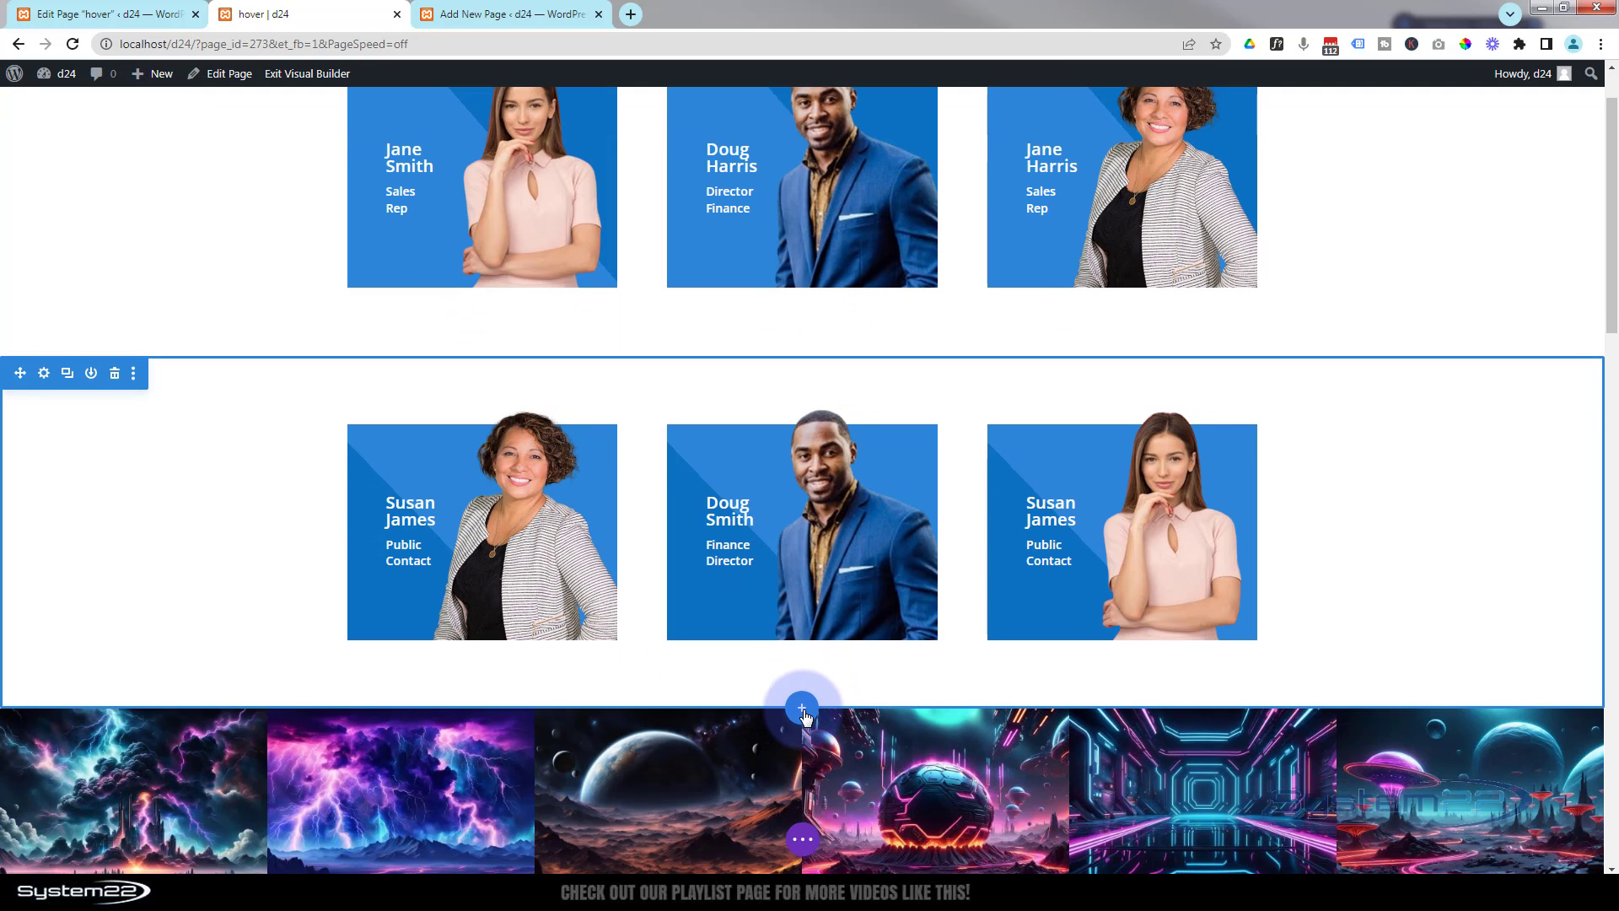
left_click(801, 710)
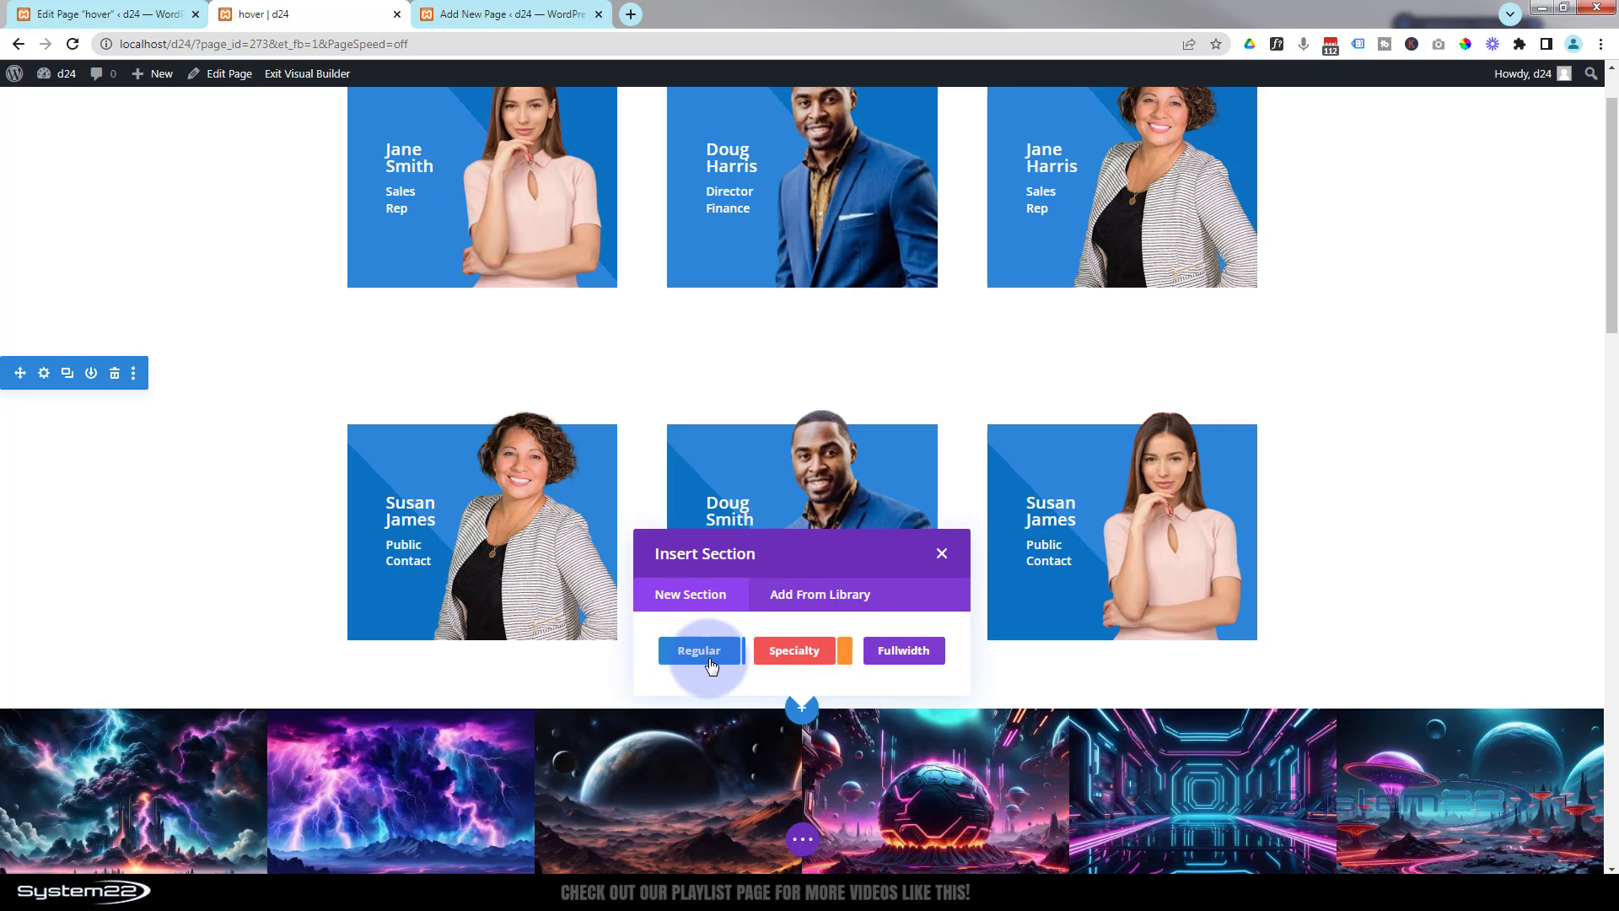
left_click(707, 652)
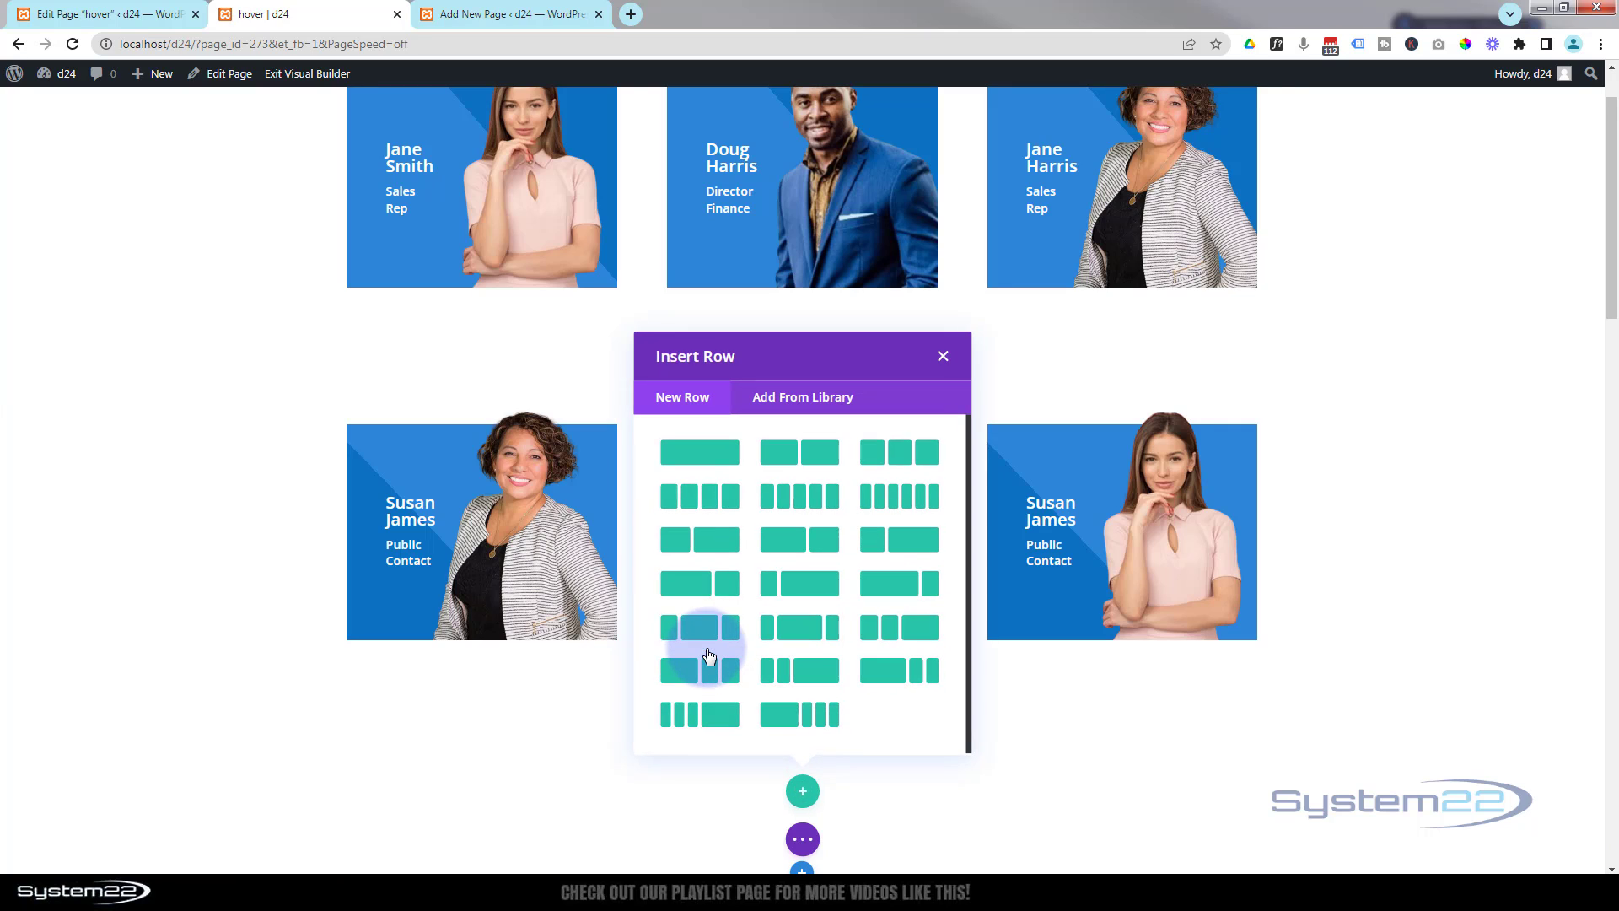
left_click(689, 444)
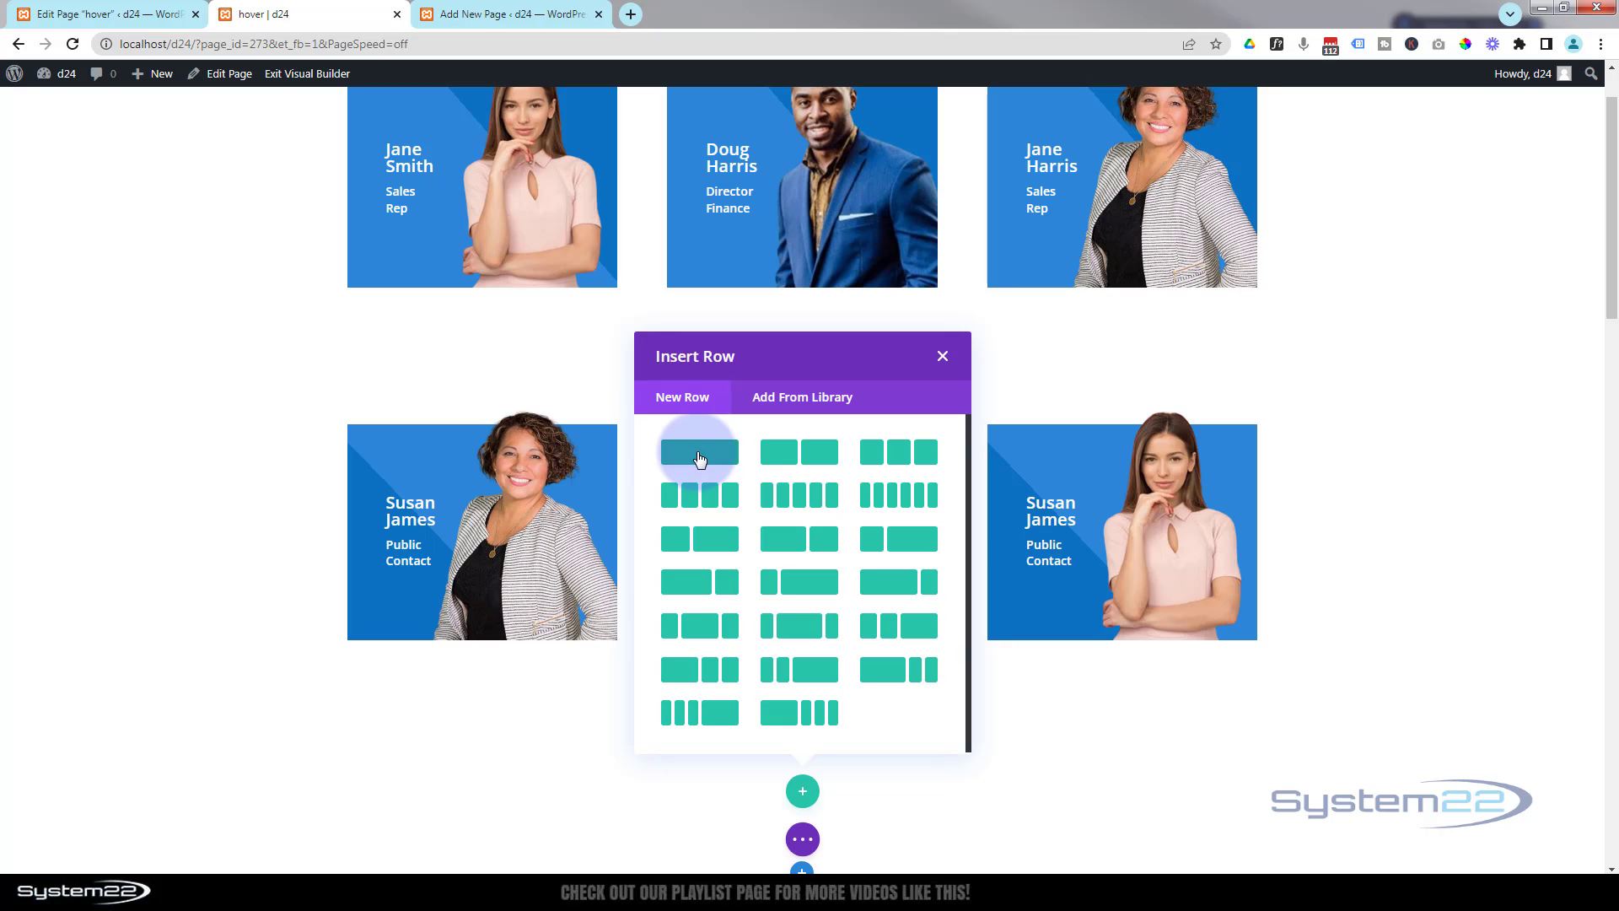
left_click(698, 455)
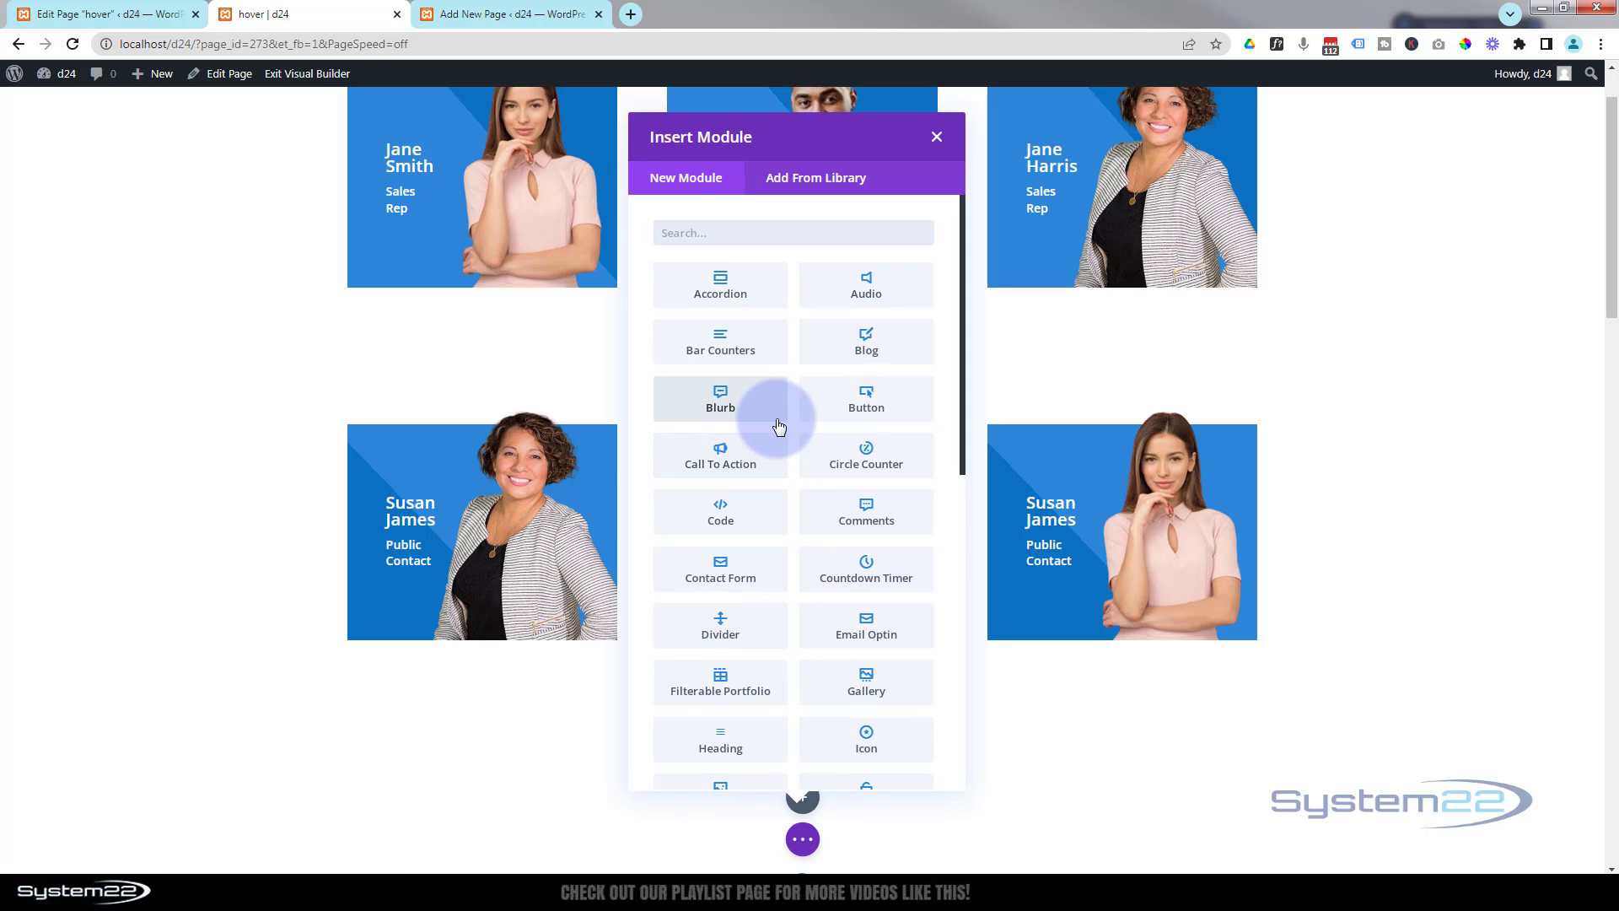
scroll(779, 427, "down", 3)
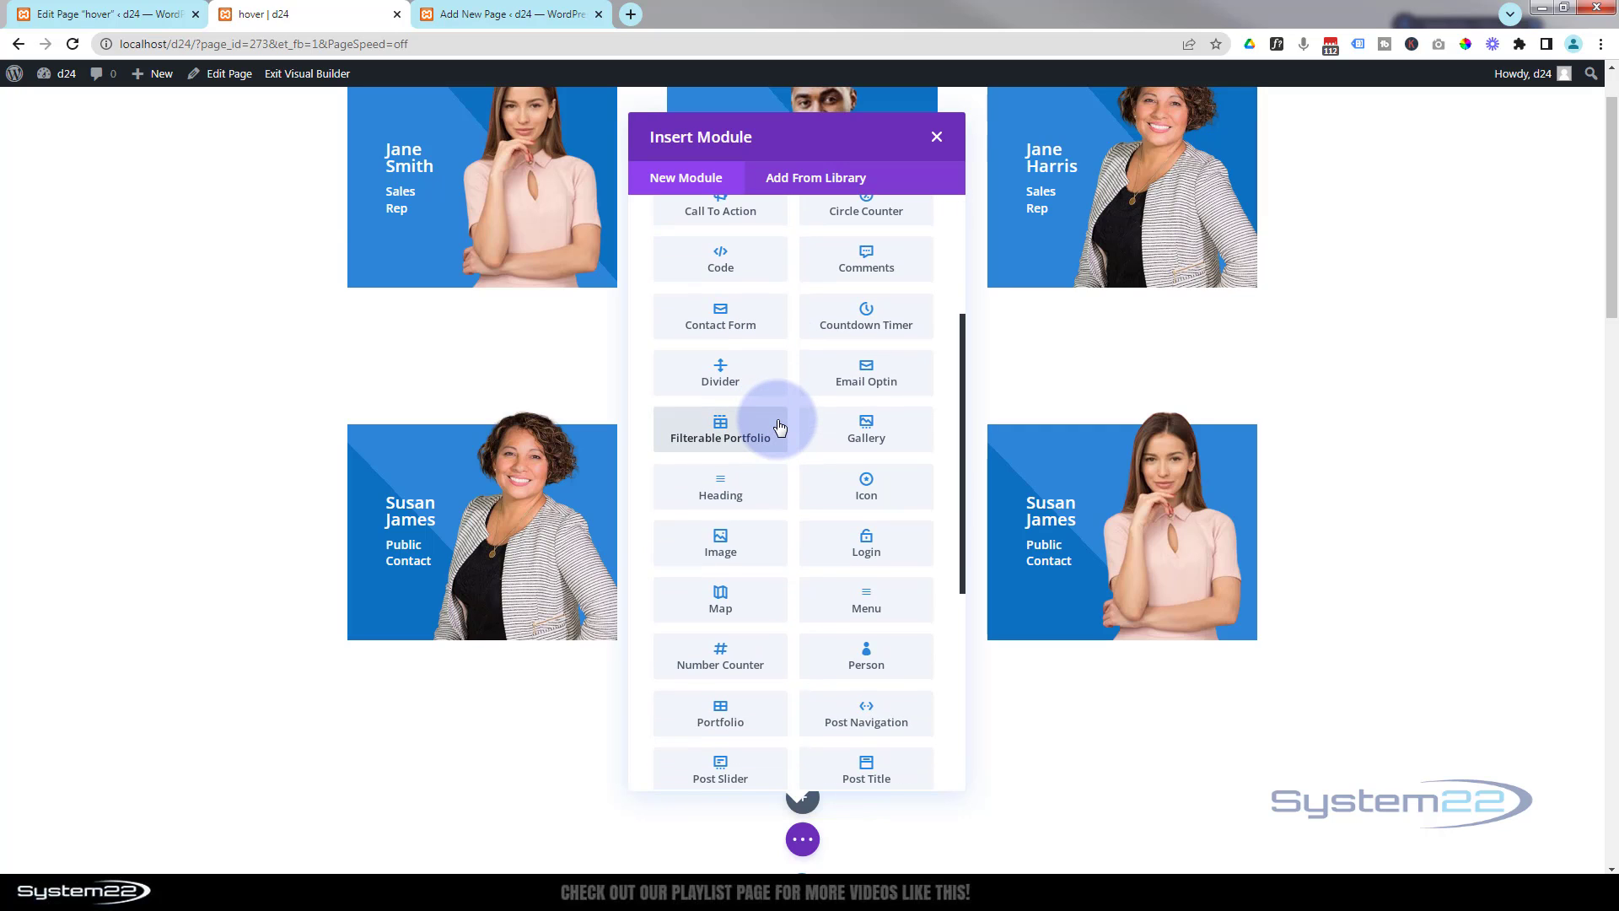
left_click(721, 548)
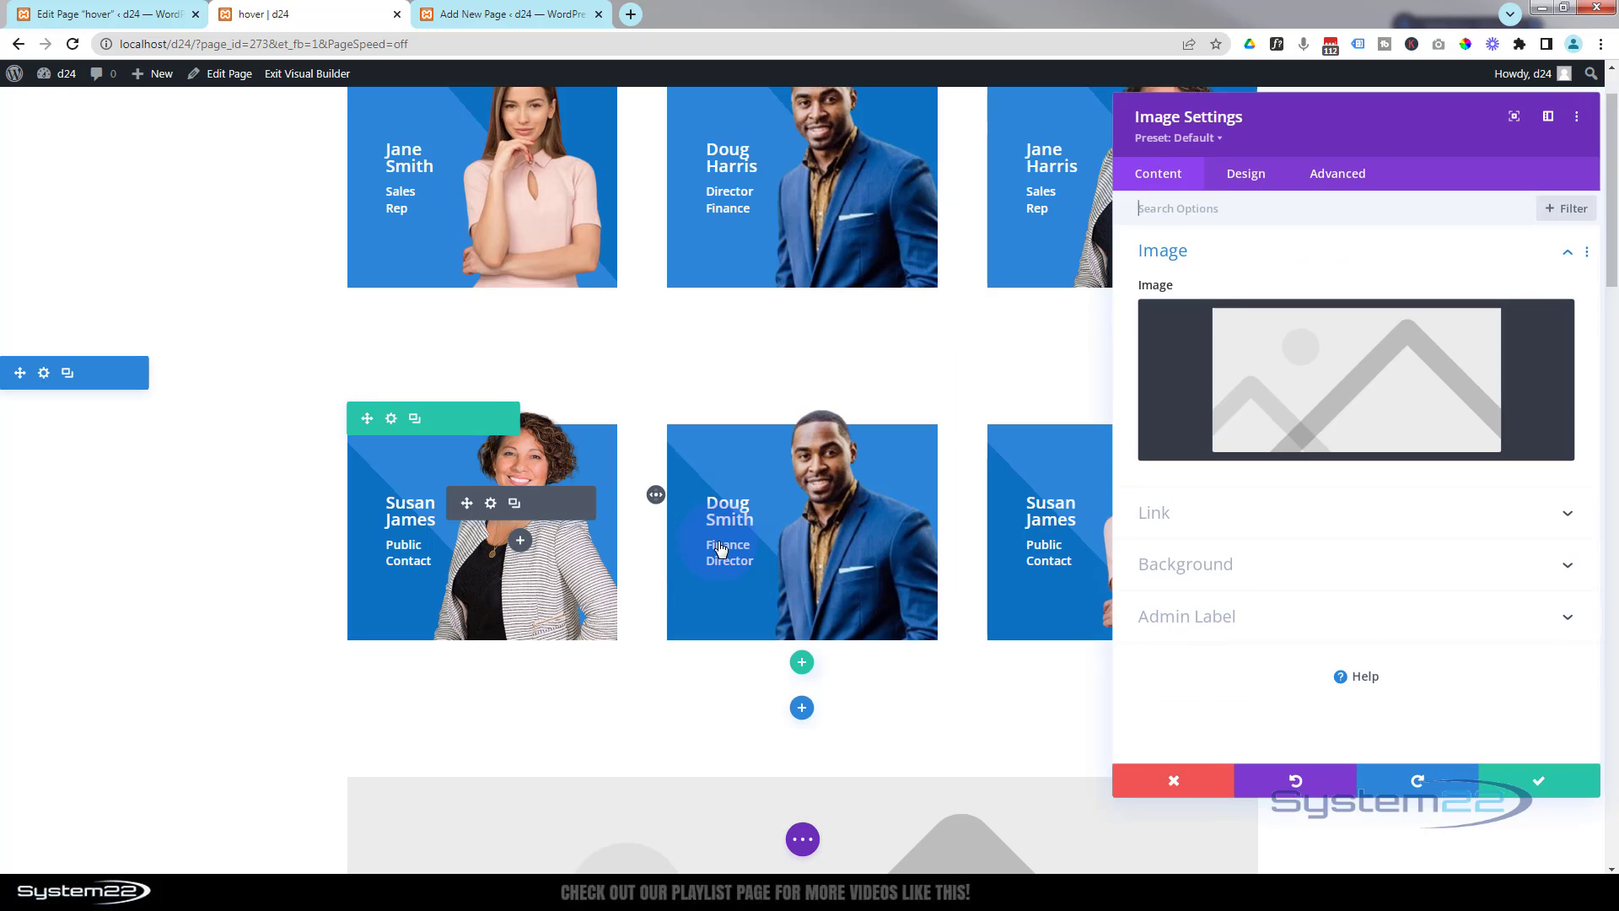
- Set the Image module's image to the system22-white-b-shadow logo from the media library
scroll(240, 571, "down", 6)
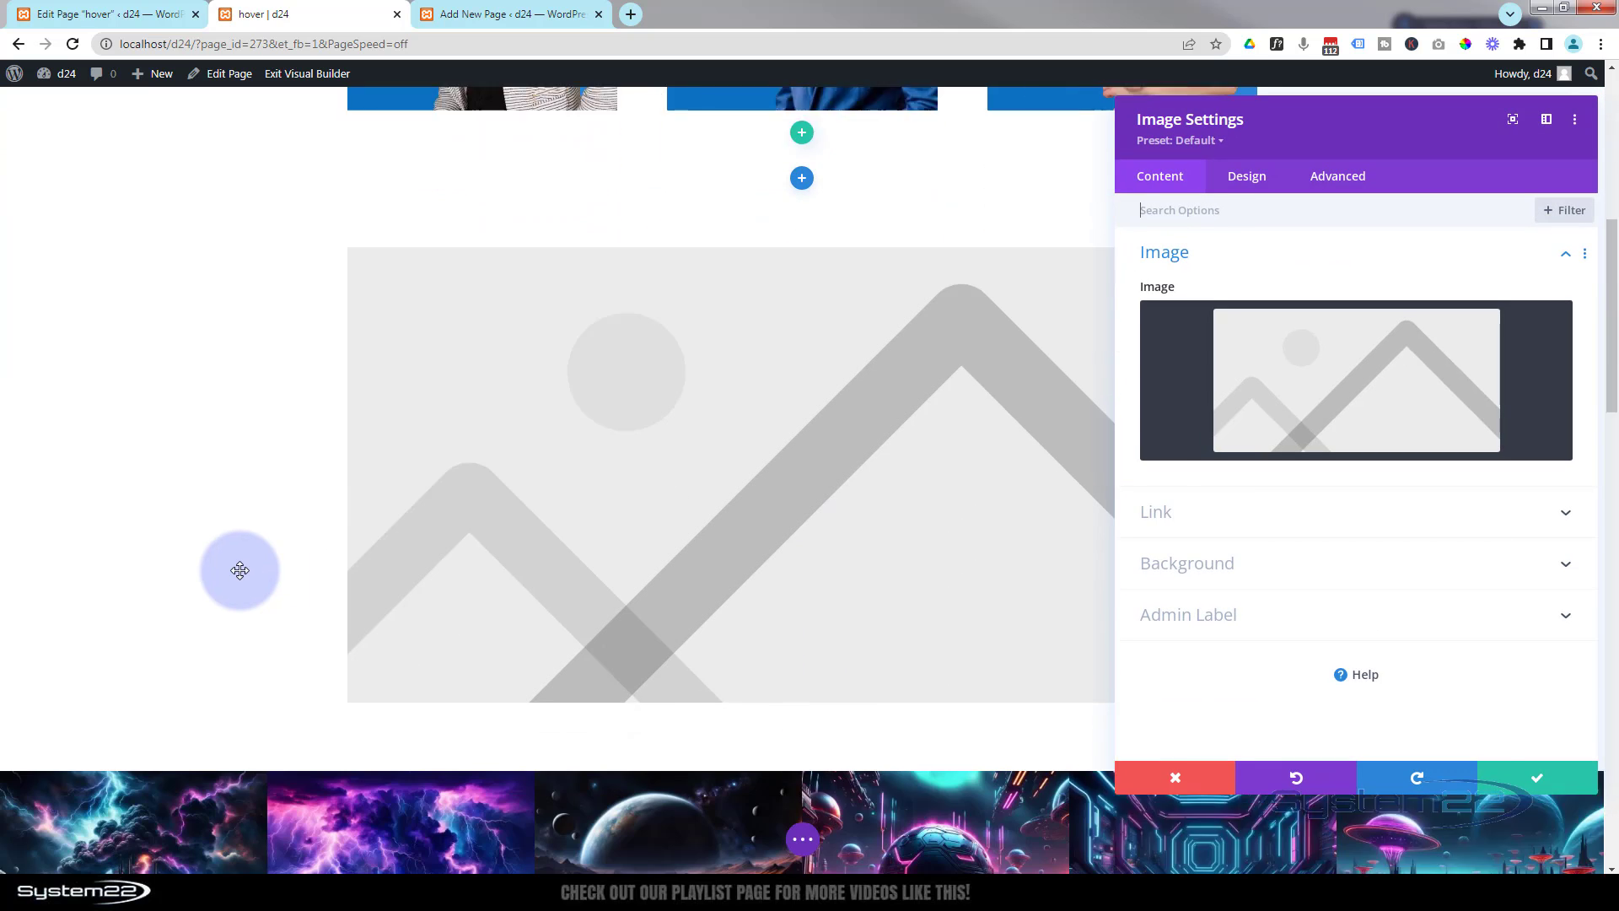
left_click(1299, 426)
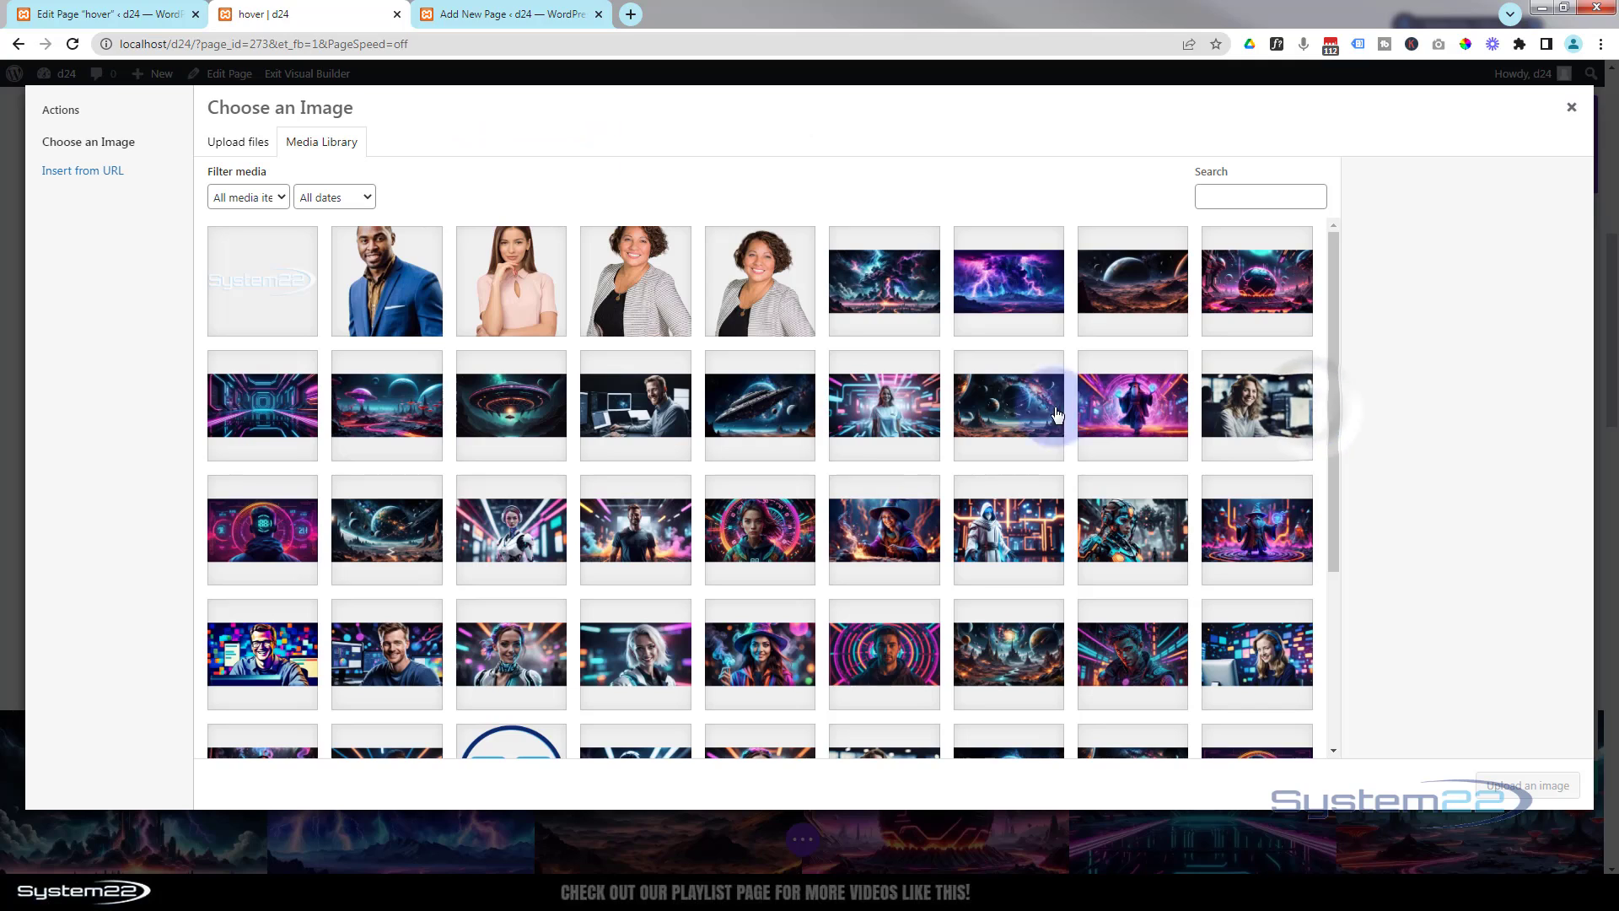
left_click(257, 287)
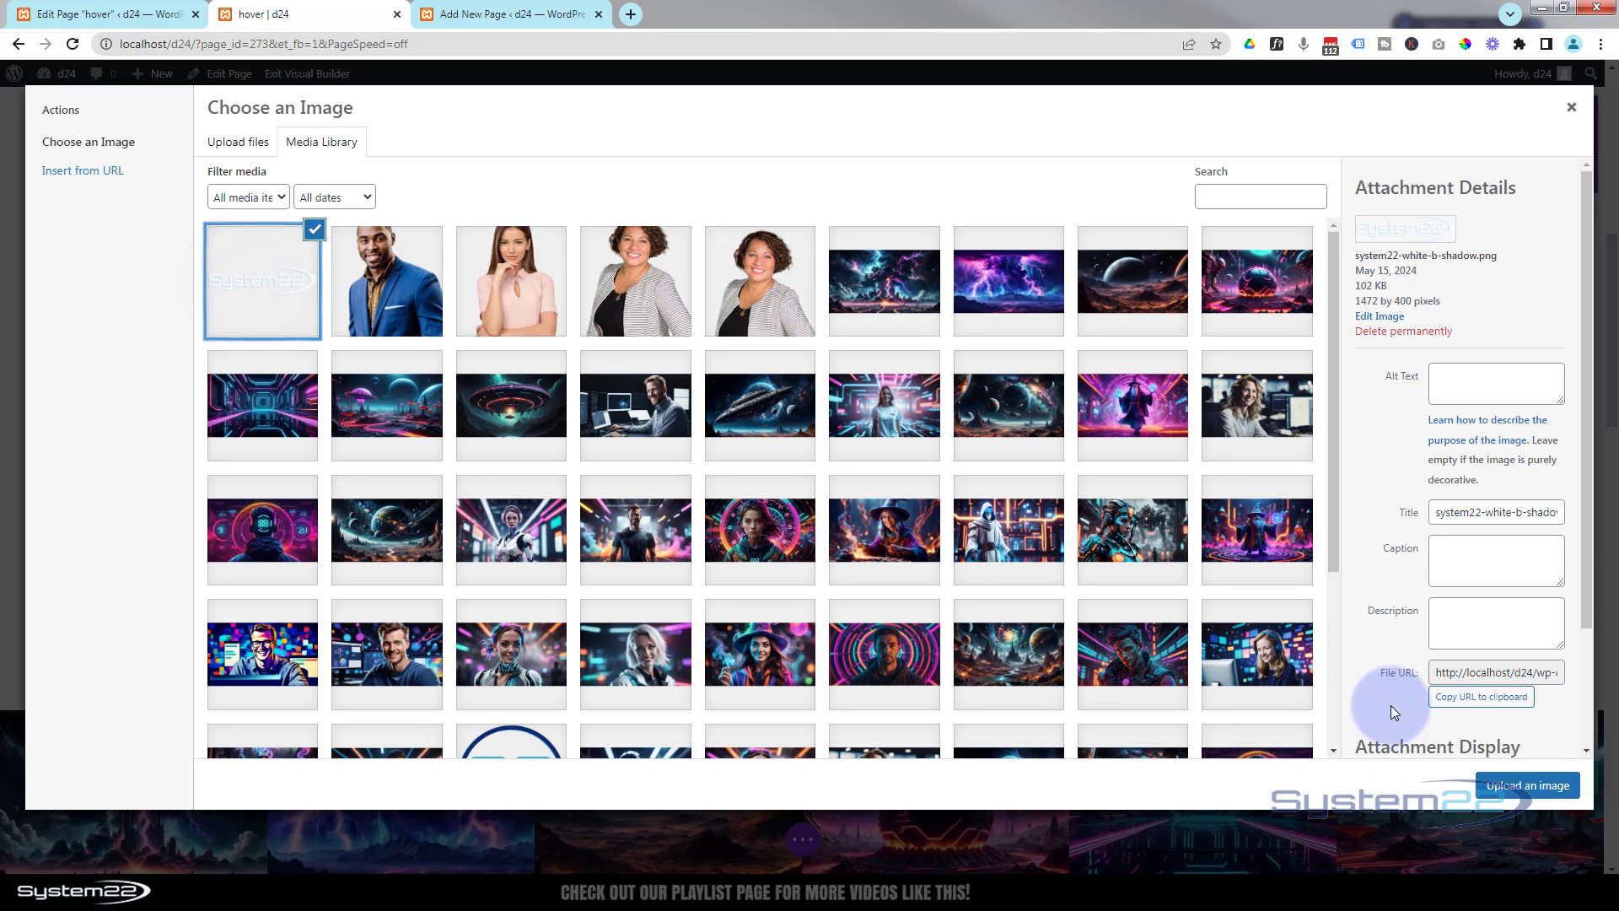
left_click(1528, 785)
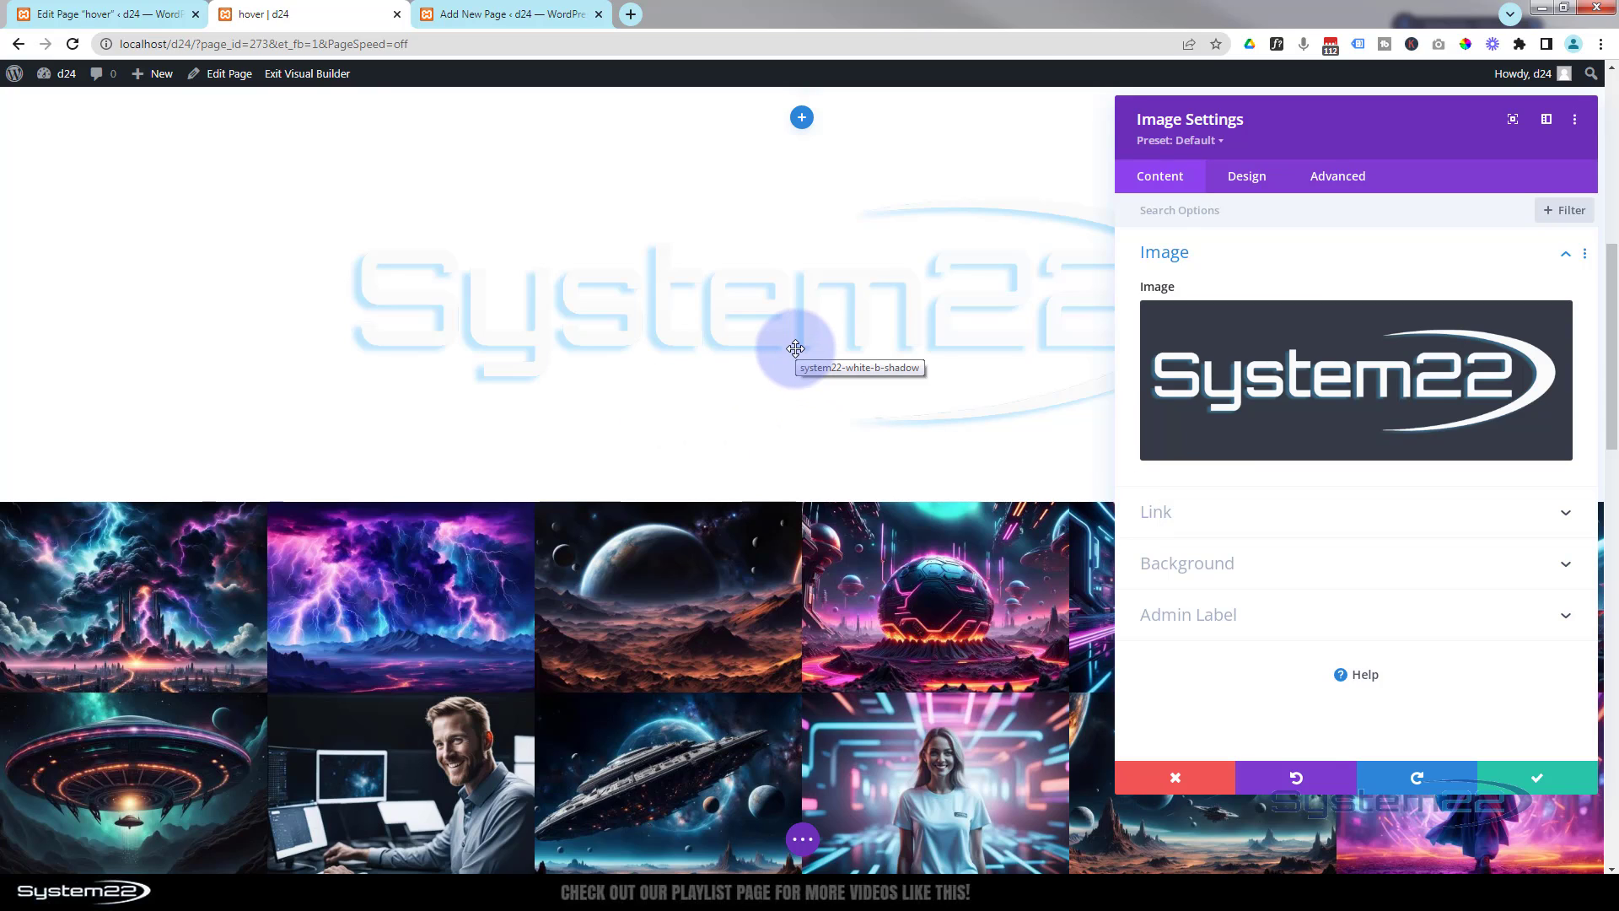
- Give the Image module a black background colour with opacity rgba(0,0,0,0.65)
left_click(1237, 510)
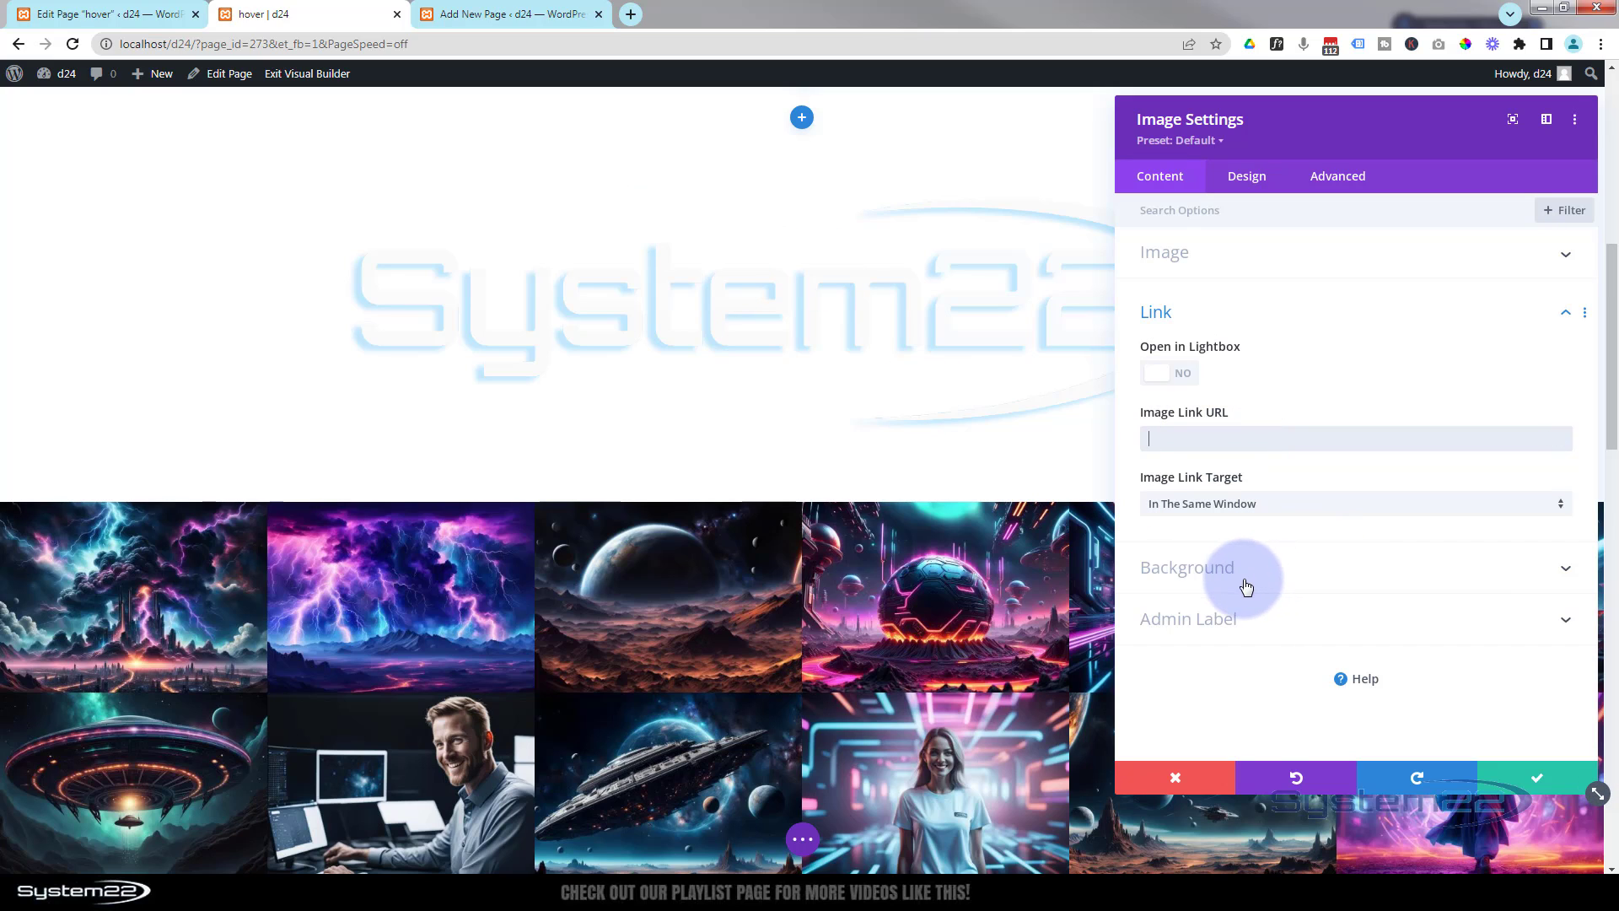
left_click(1215, 578)
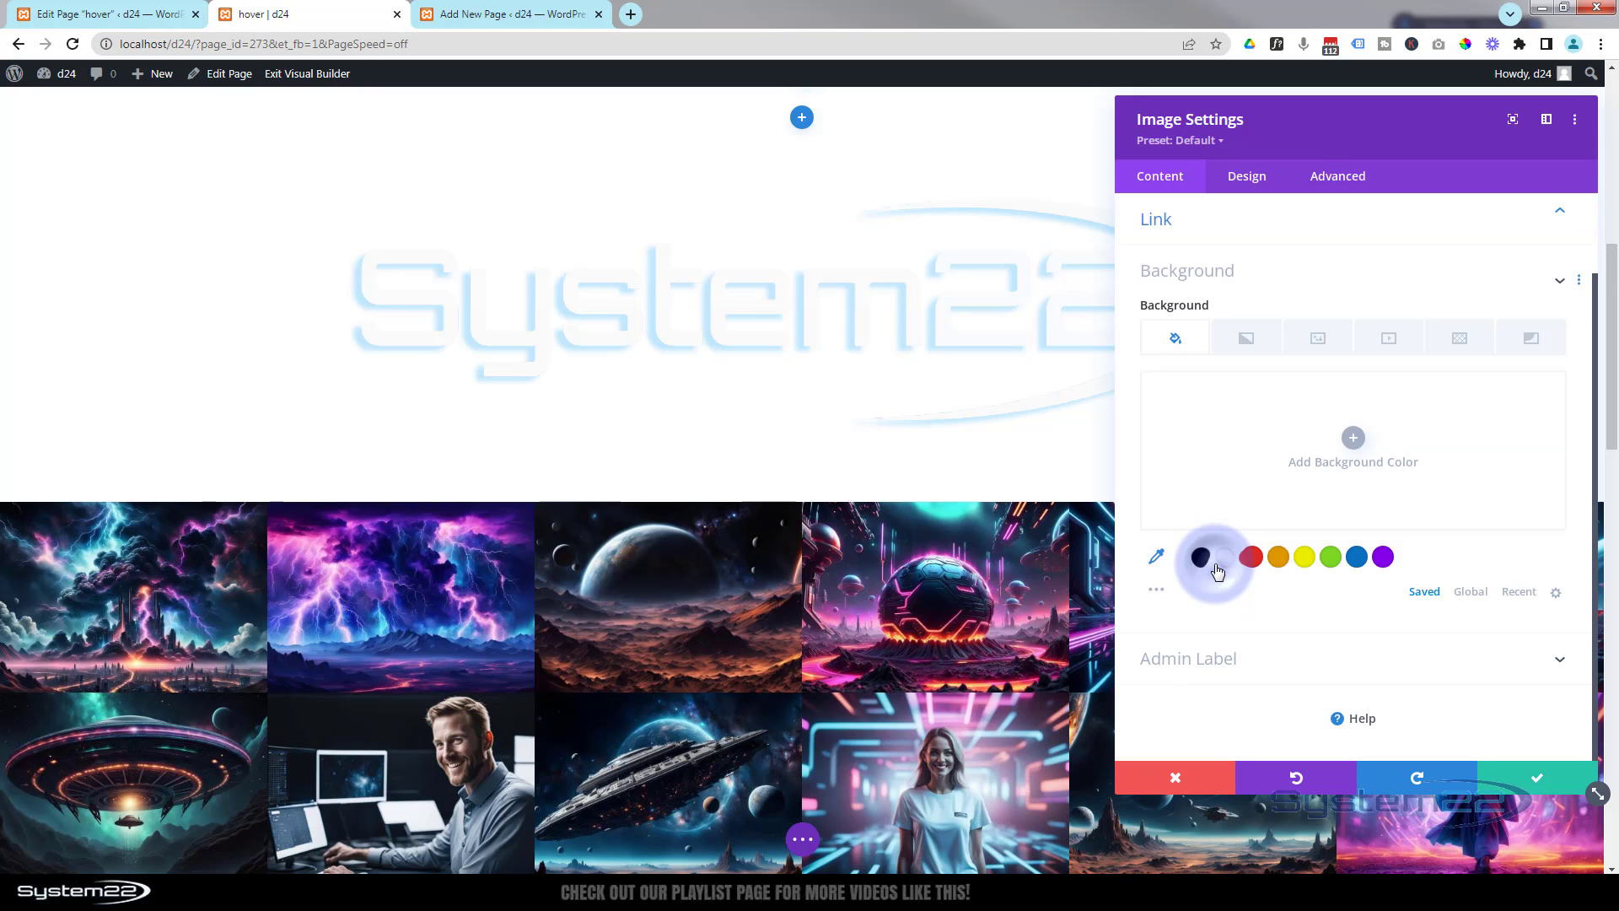
left_click(1198, 556)
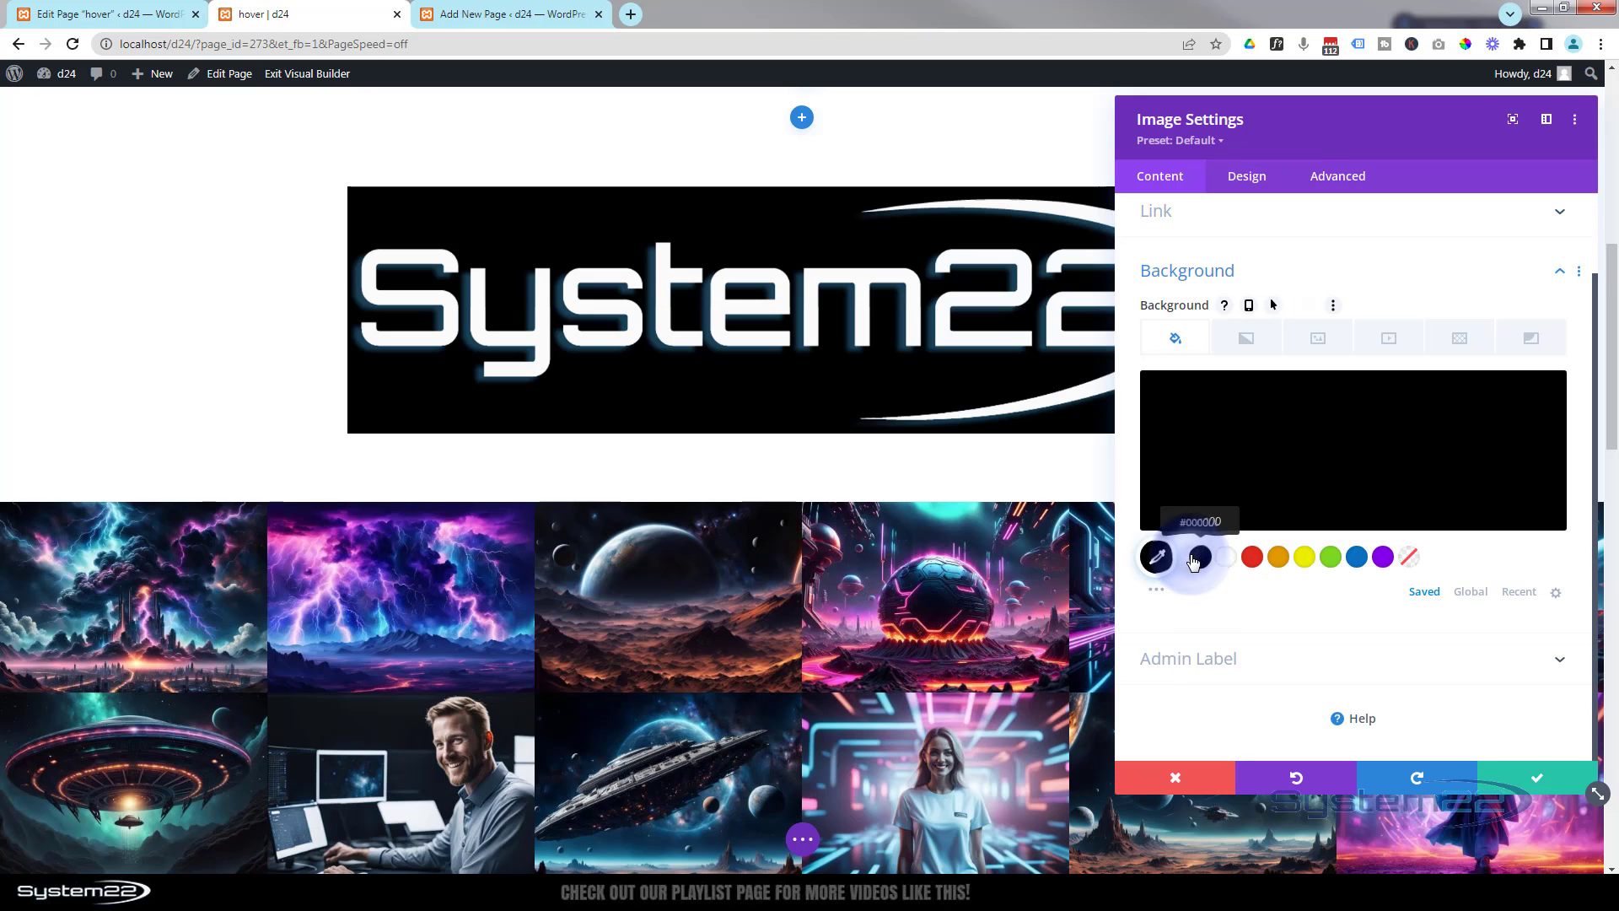
left_click(1403, 480)
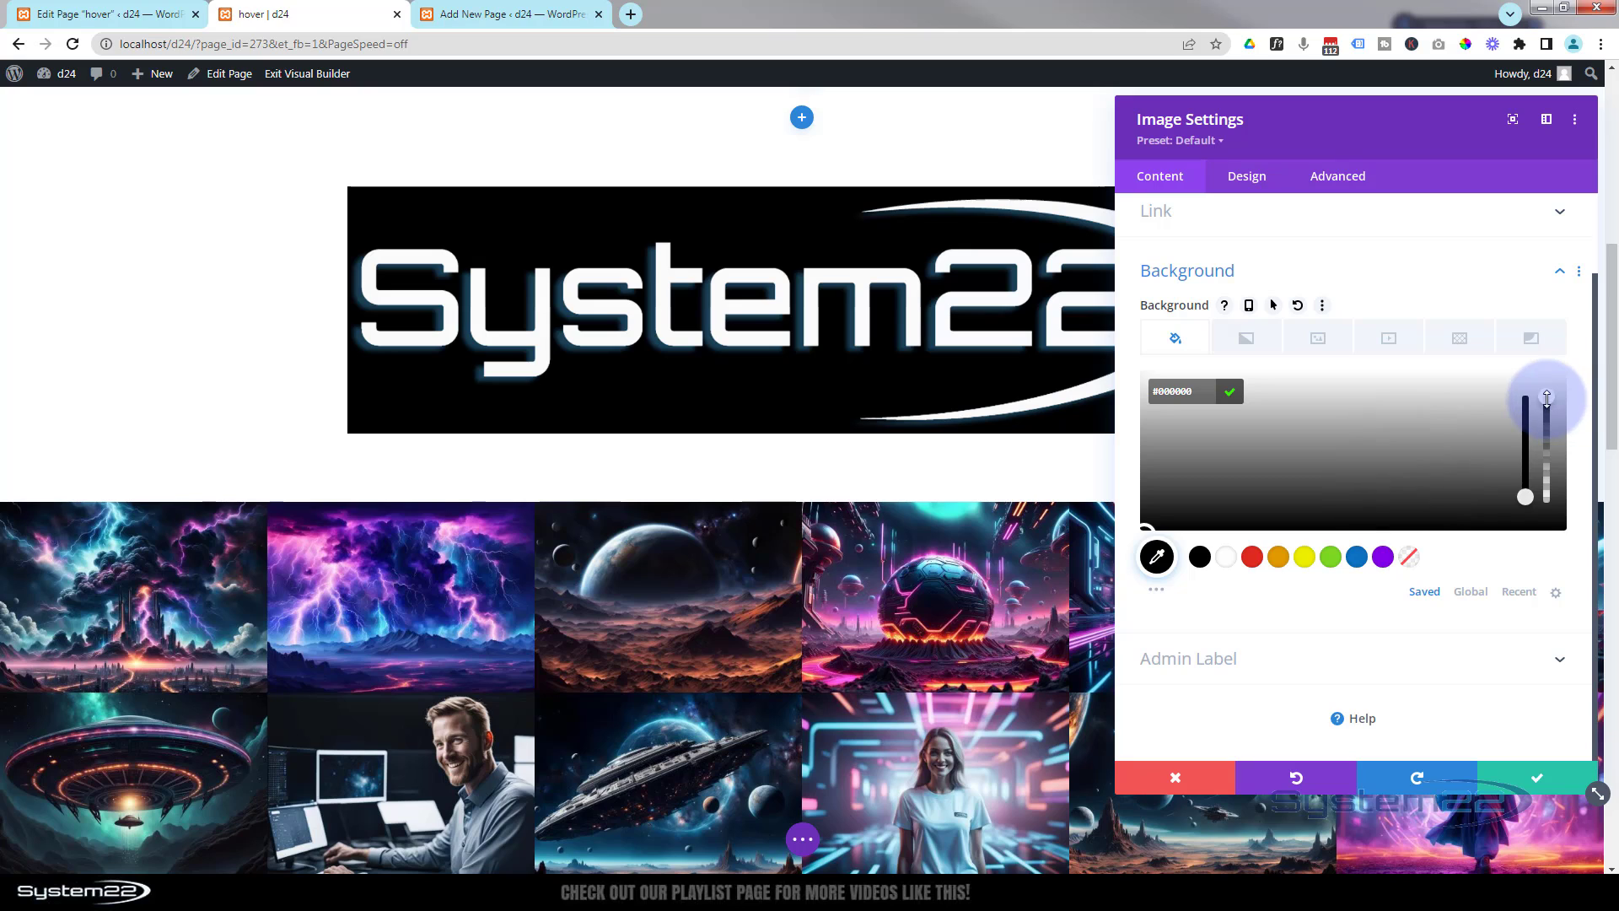
left_click(1548, 431)
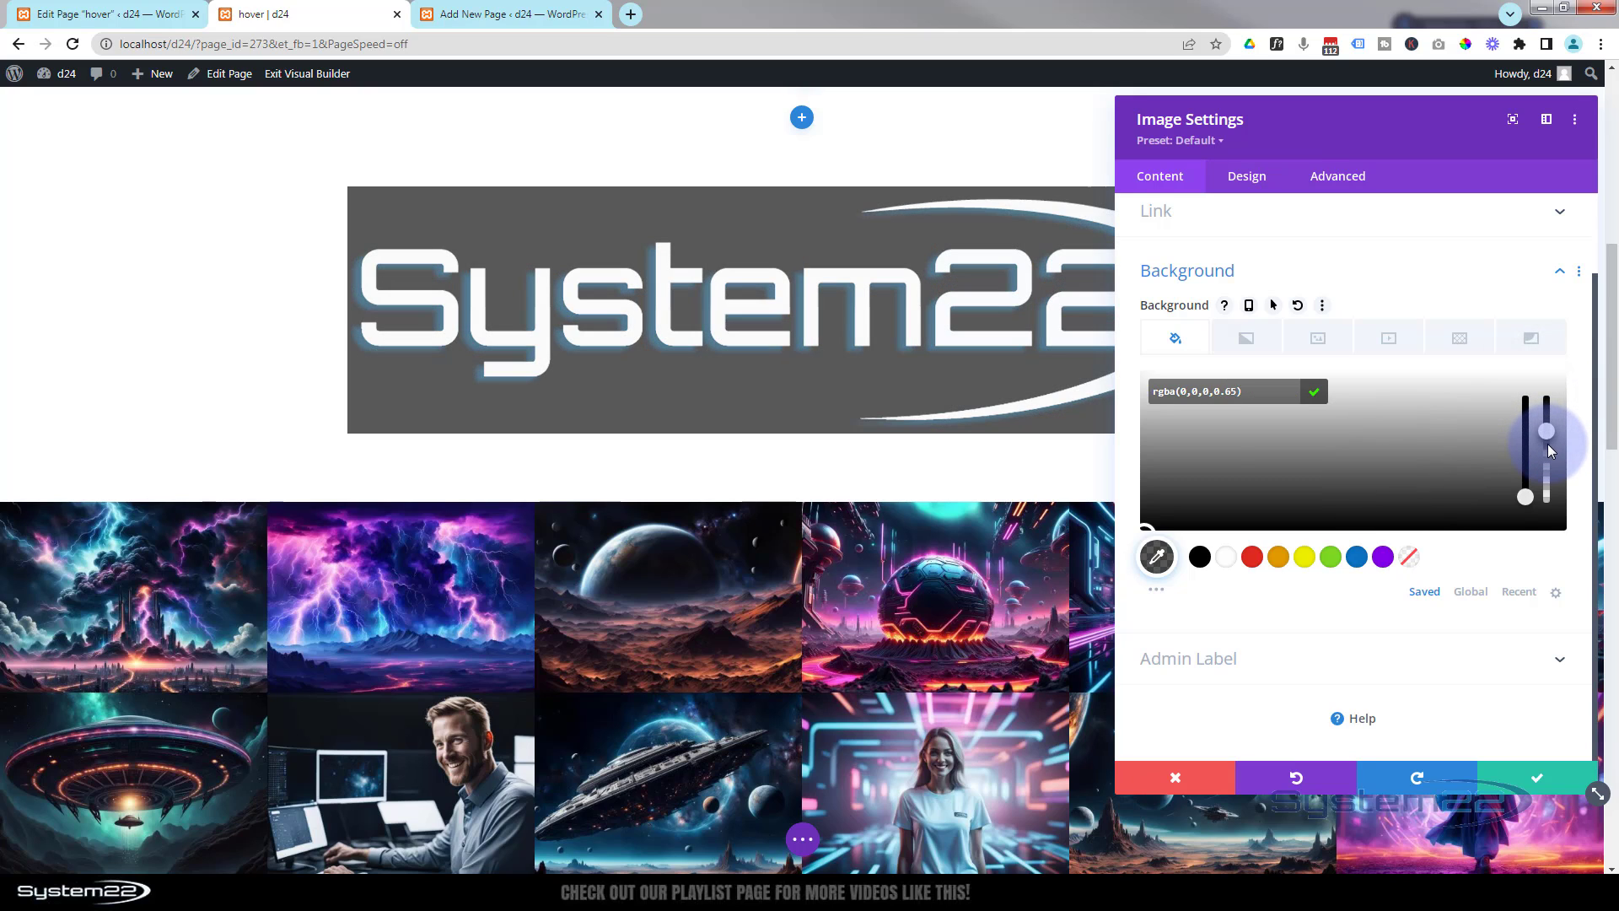
- Change the Image module background to rgba(0,0,0,0.5), set its width to 15%, and save the module settings
left_click_drag(1549, 450, 1549, 462)
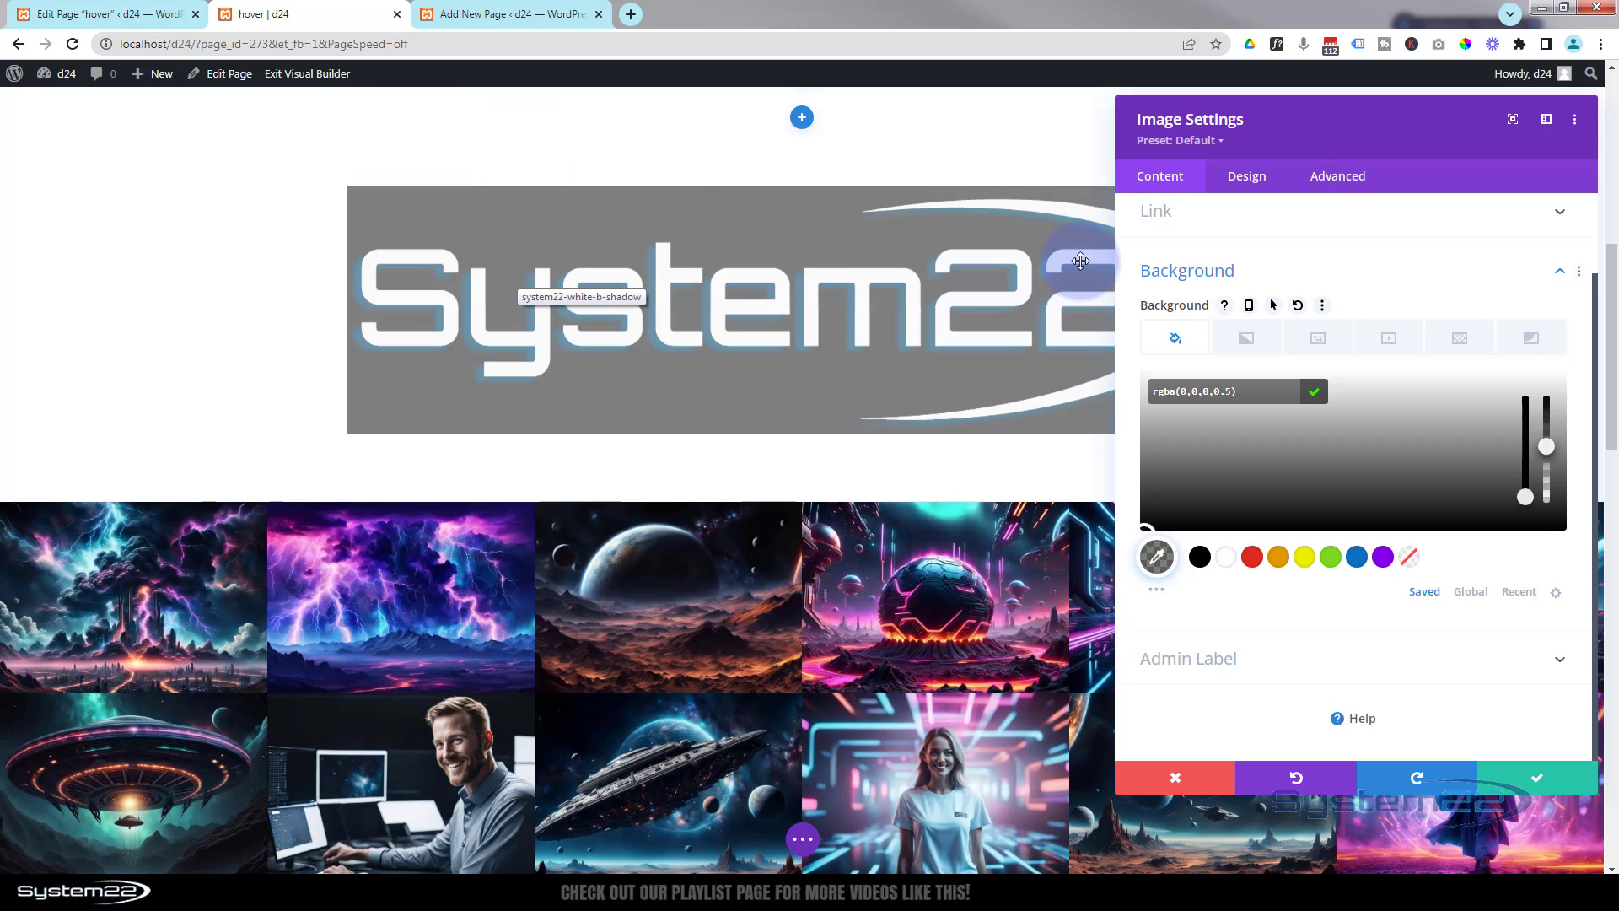
left_click(1262, 179)
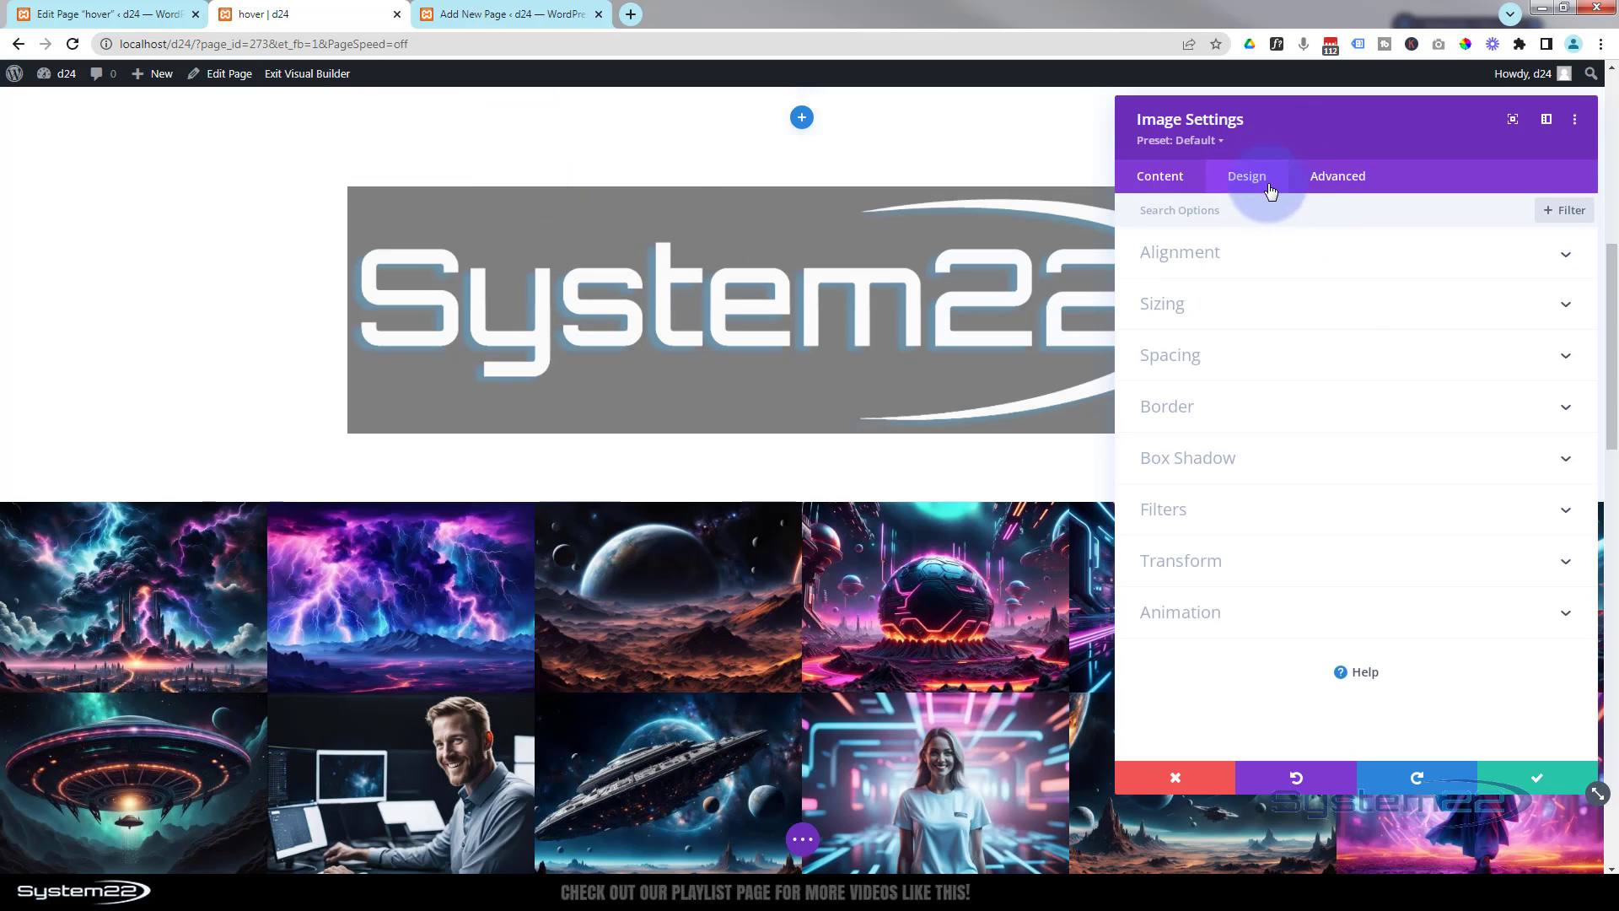
left_click(1303, 253)
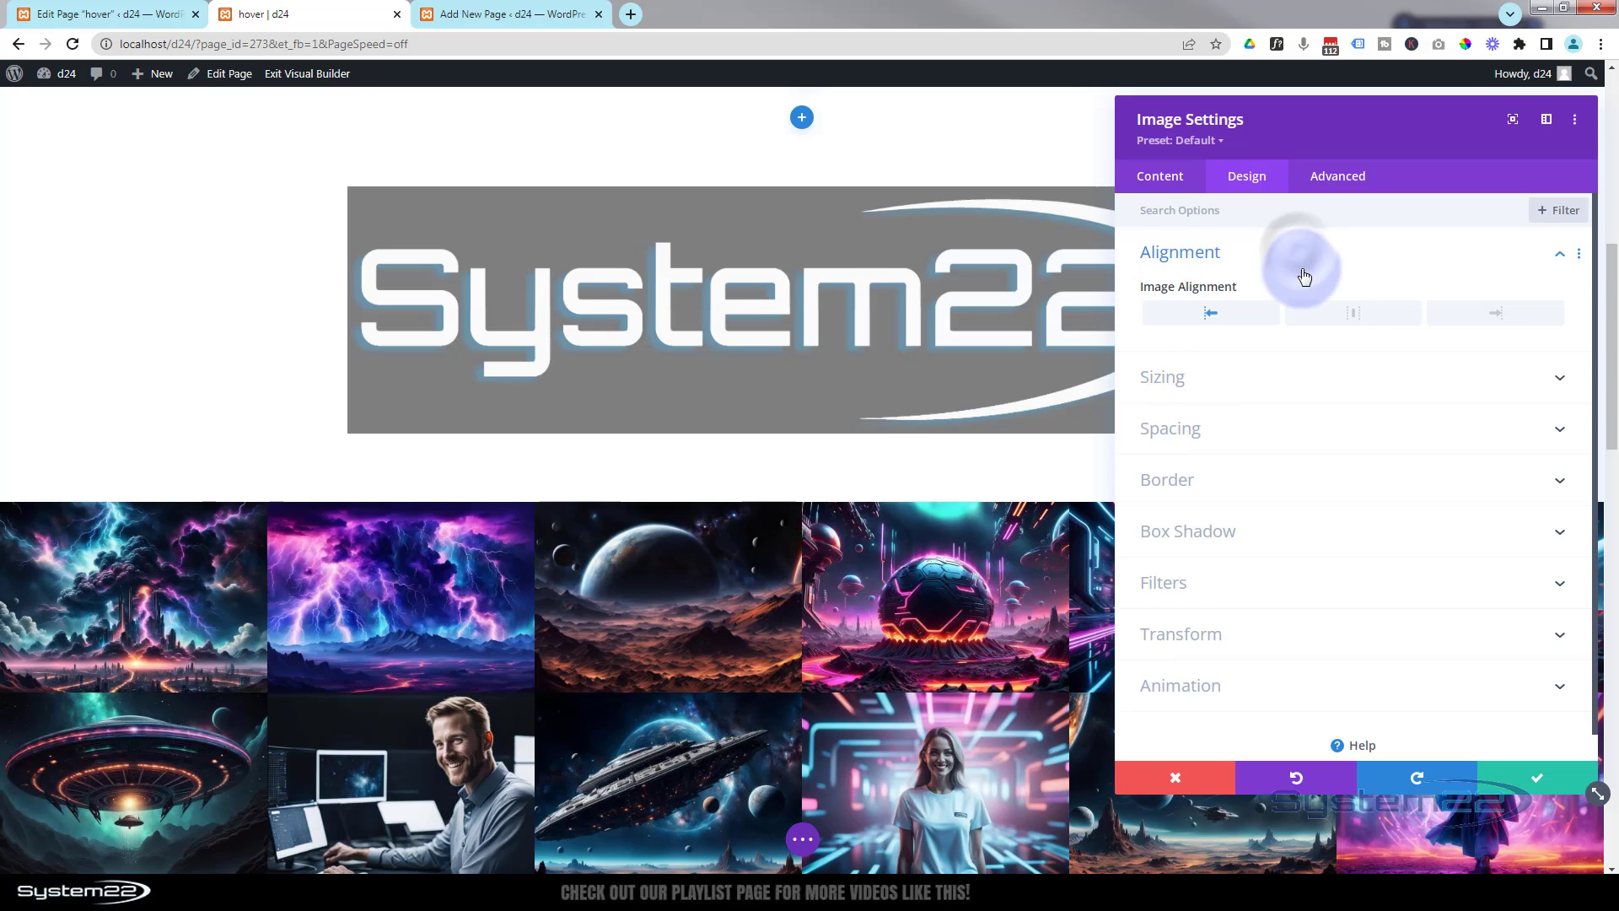
left_click(1339, 376)
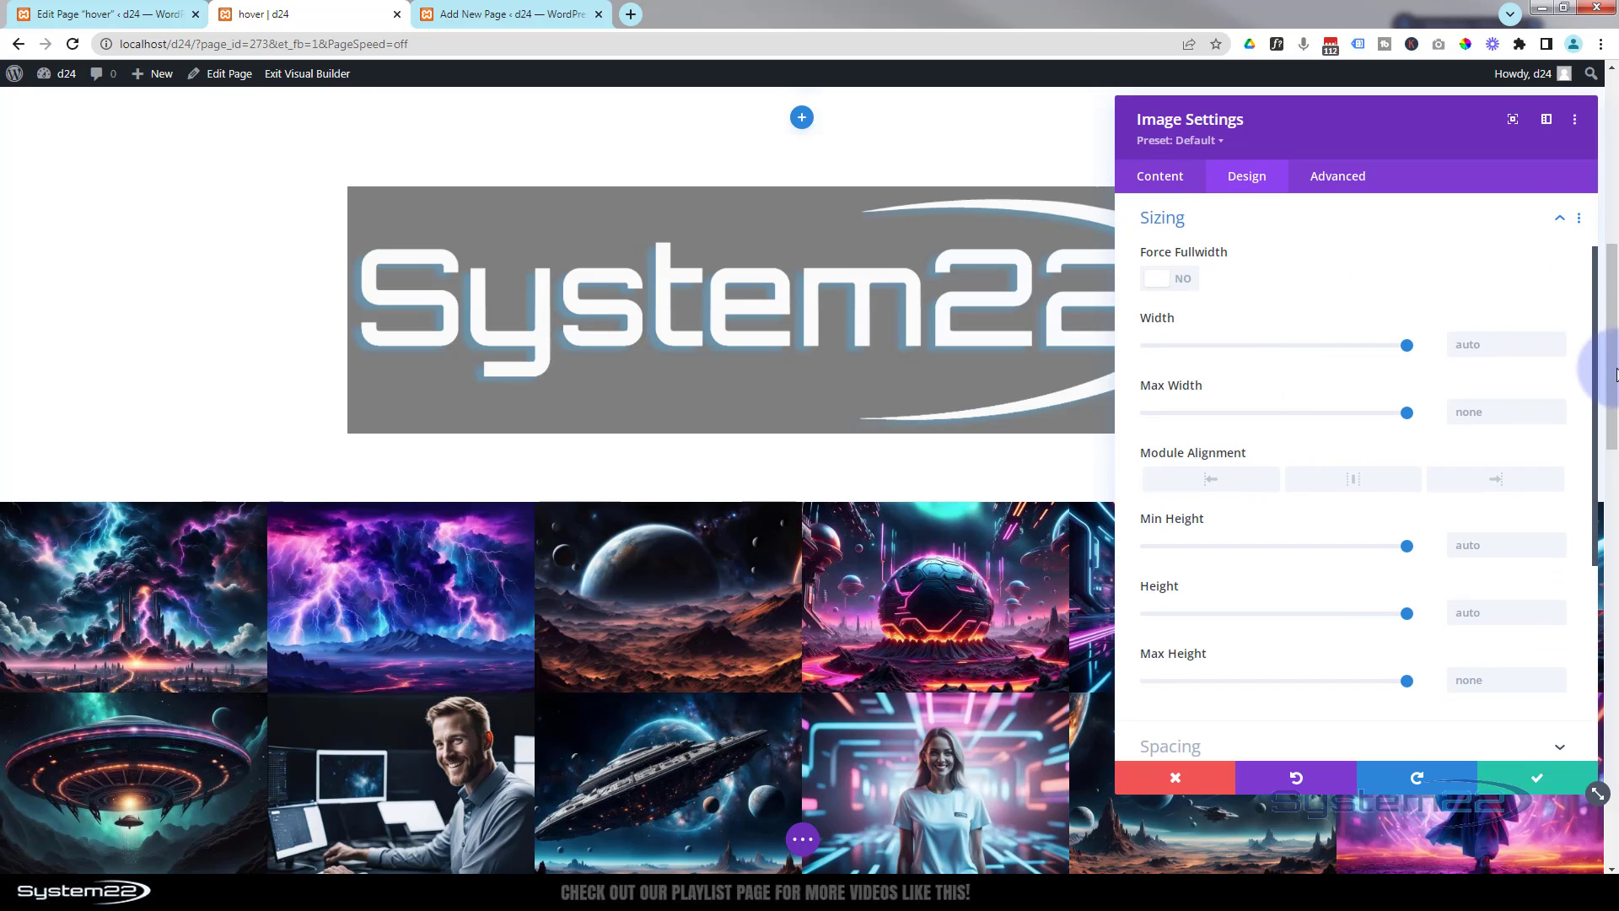
left_click(1463, 345)
left_click(1462, 339)
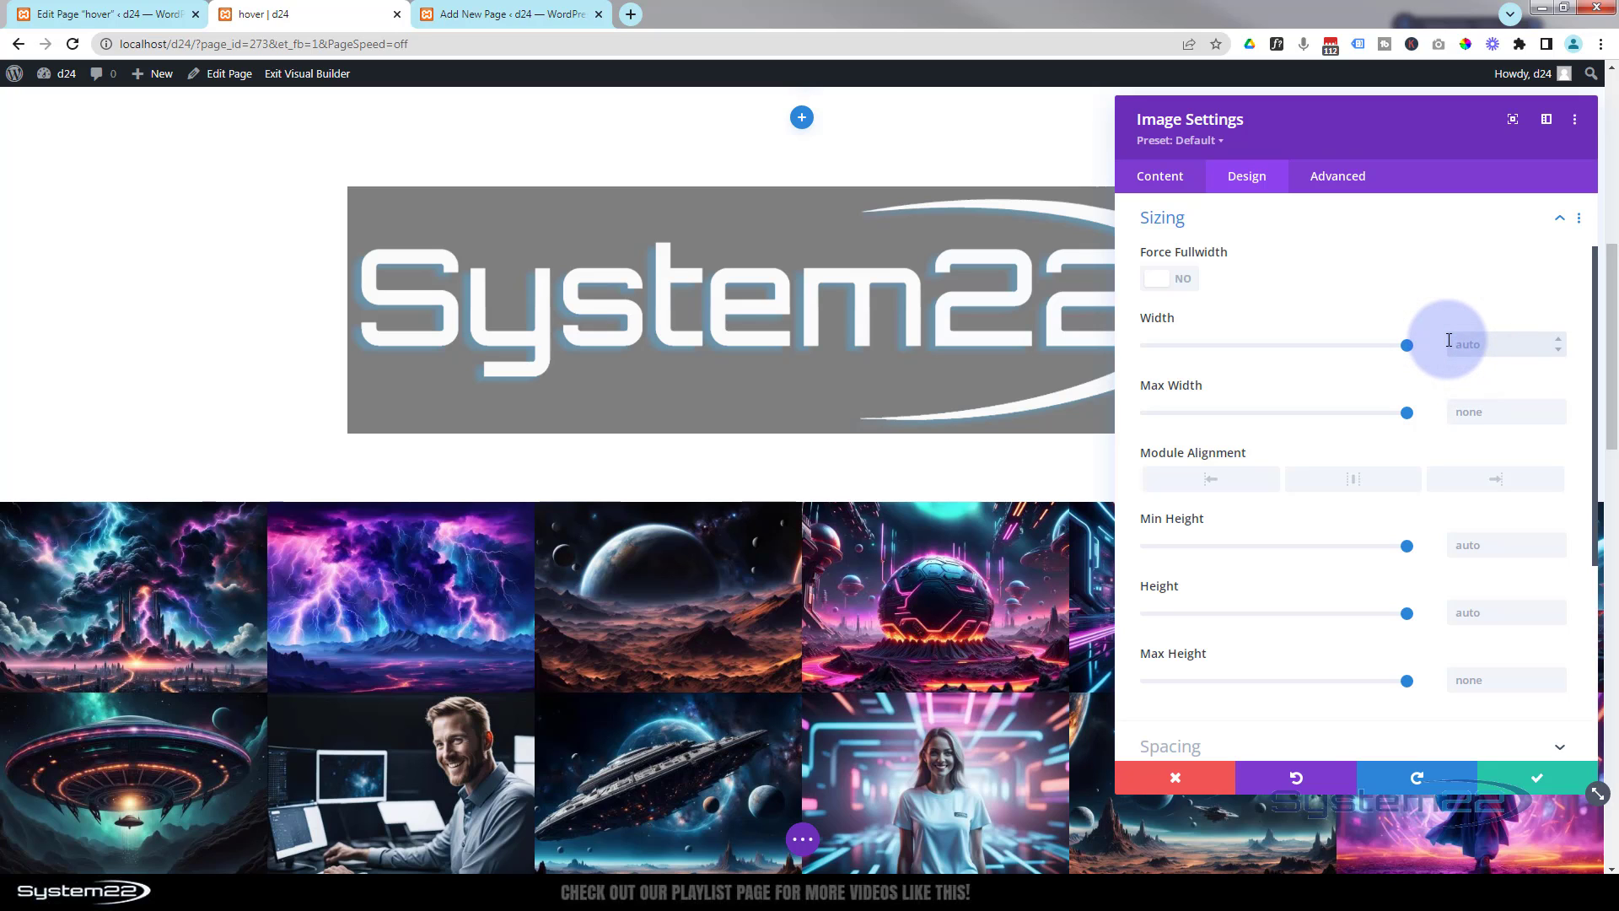
type("15%")
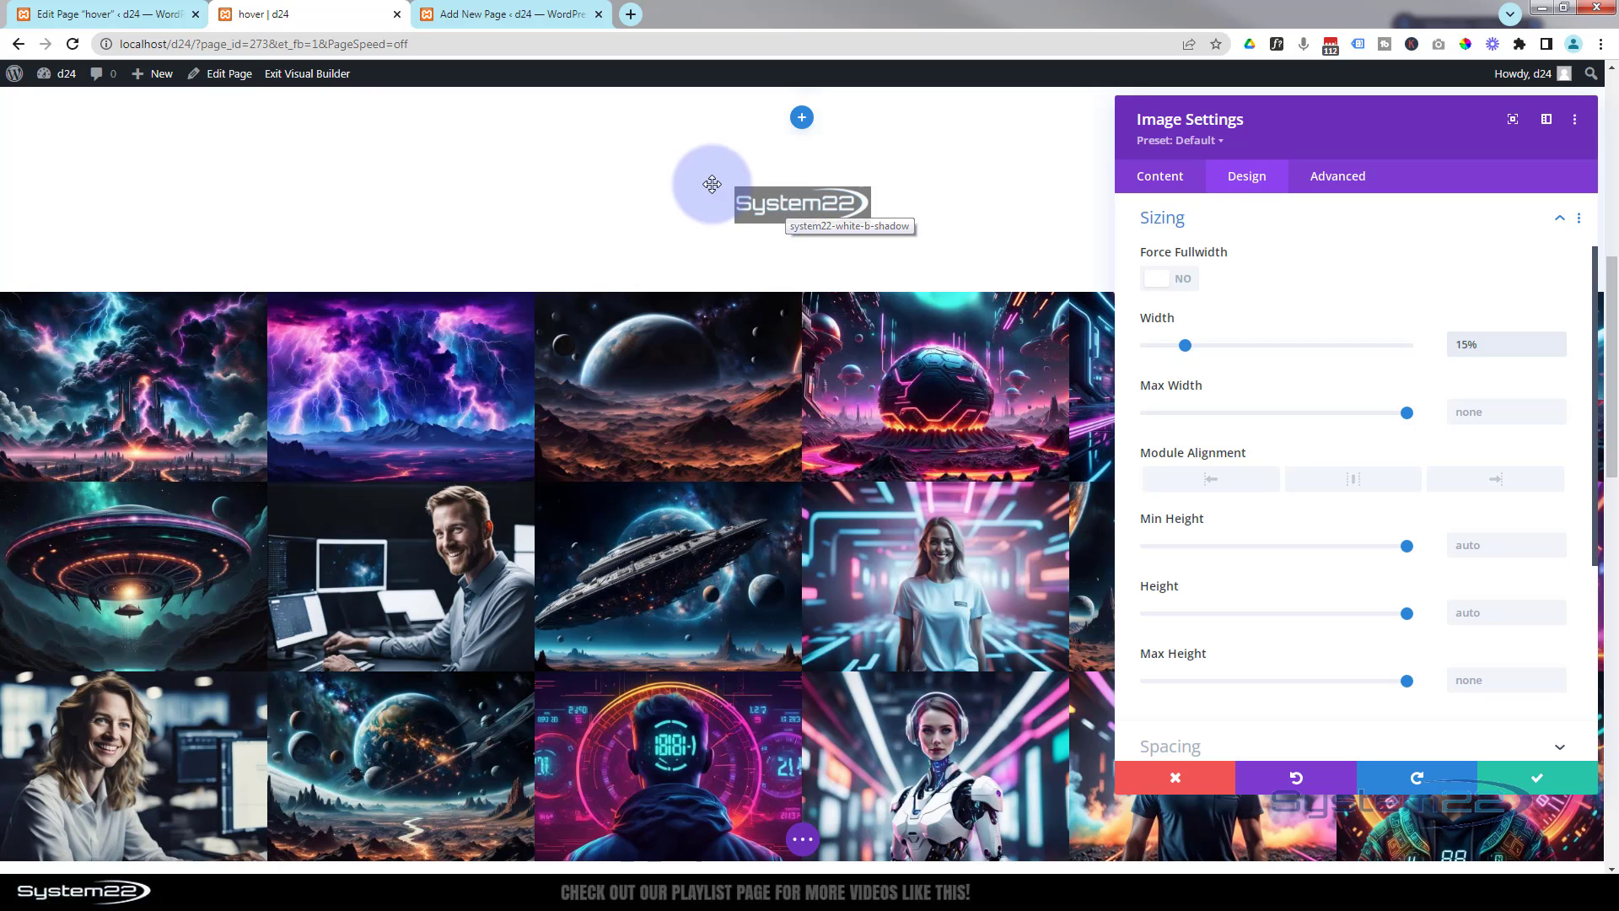
left_click(1544, 782)
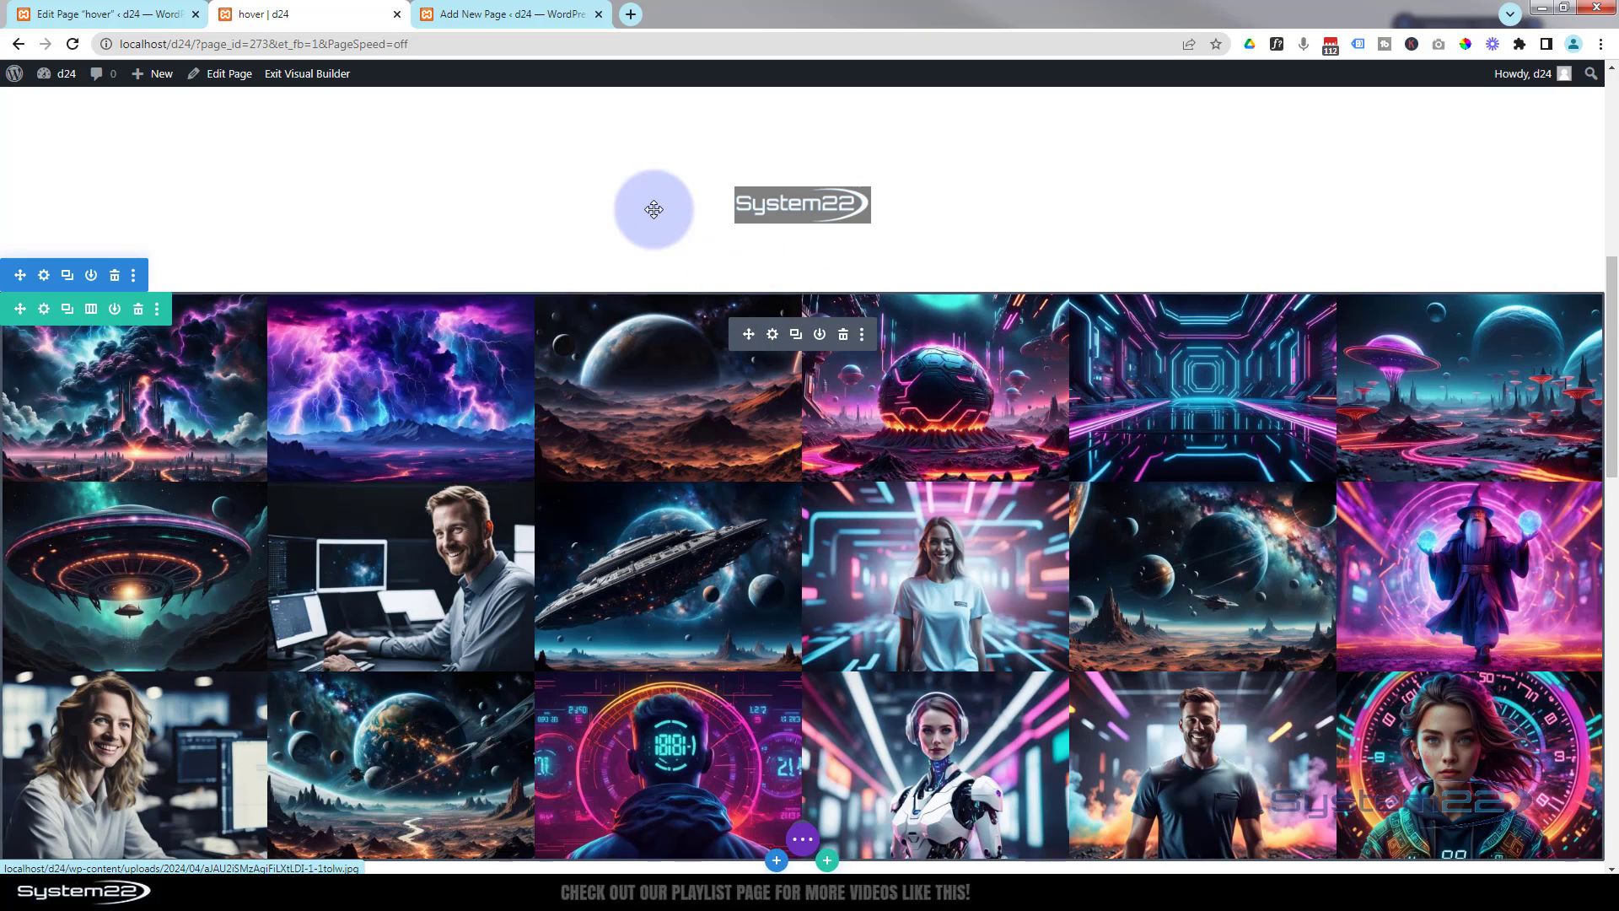
- Set the logo row's width and max width to 100%
mouse_move(438, 175)
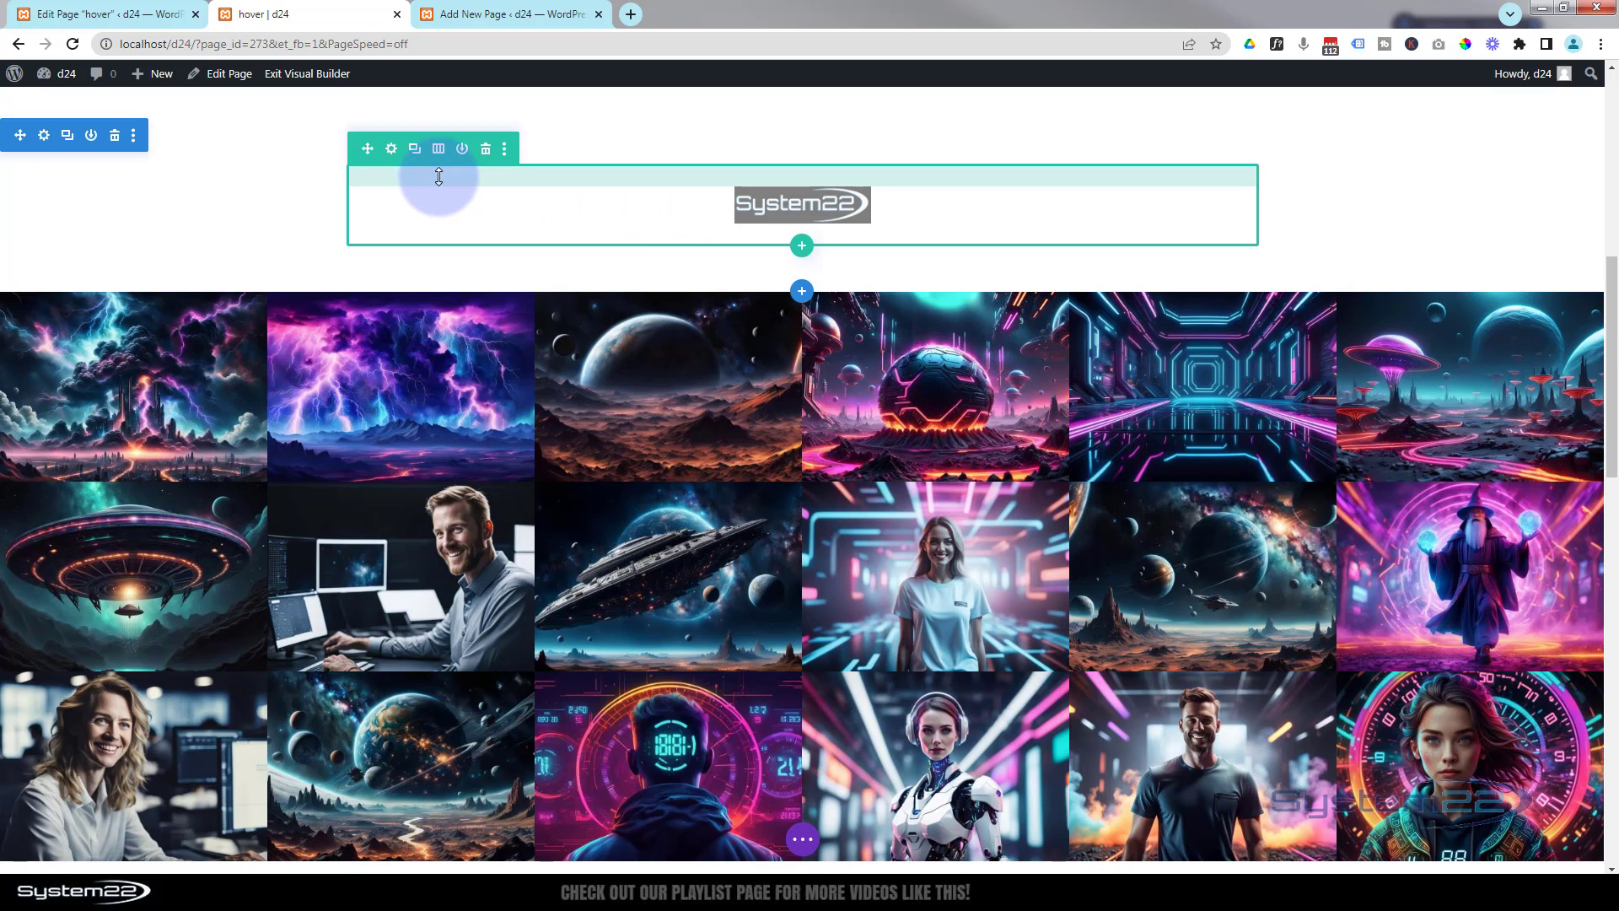
left_click(391, 150)
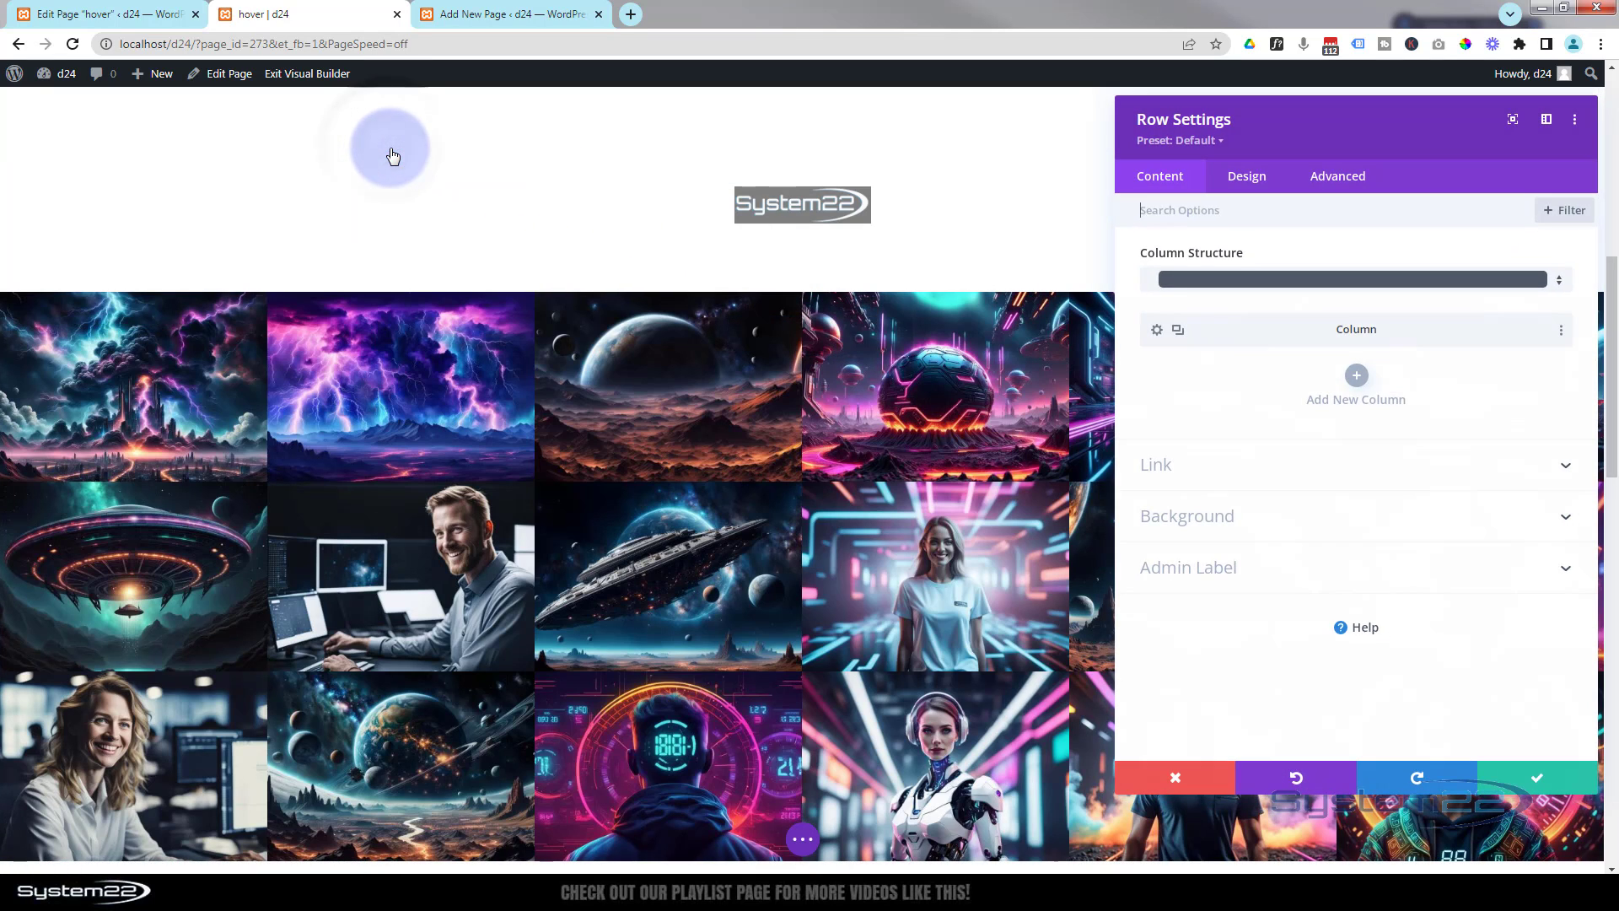
left_click(1248, 176)
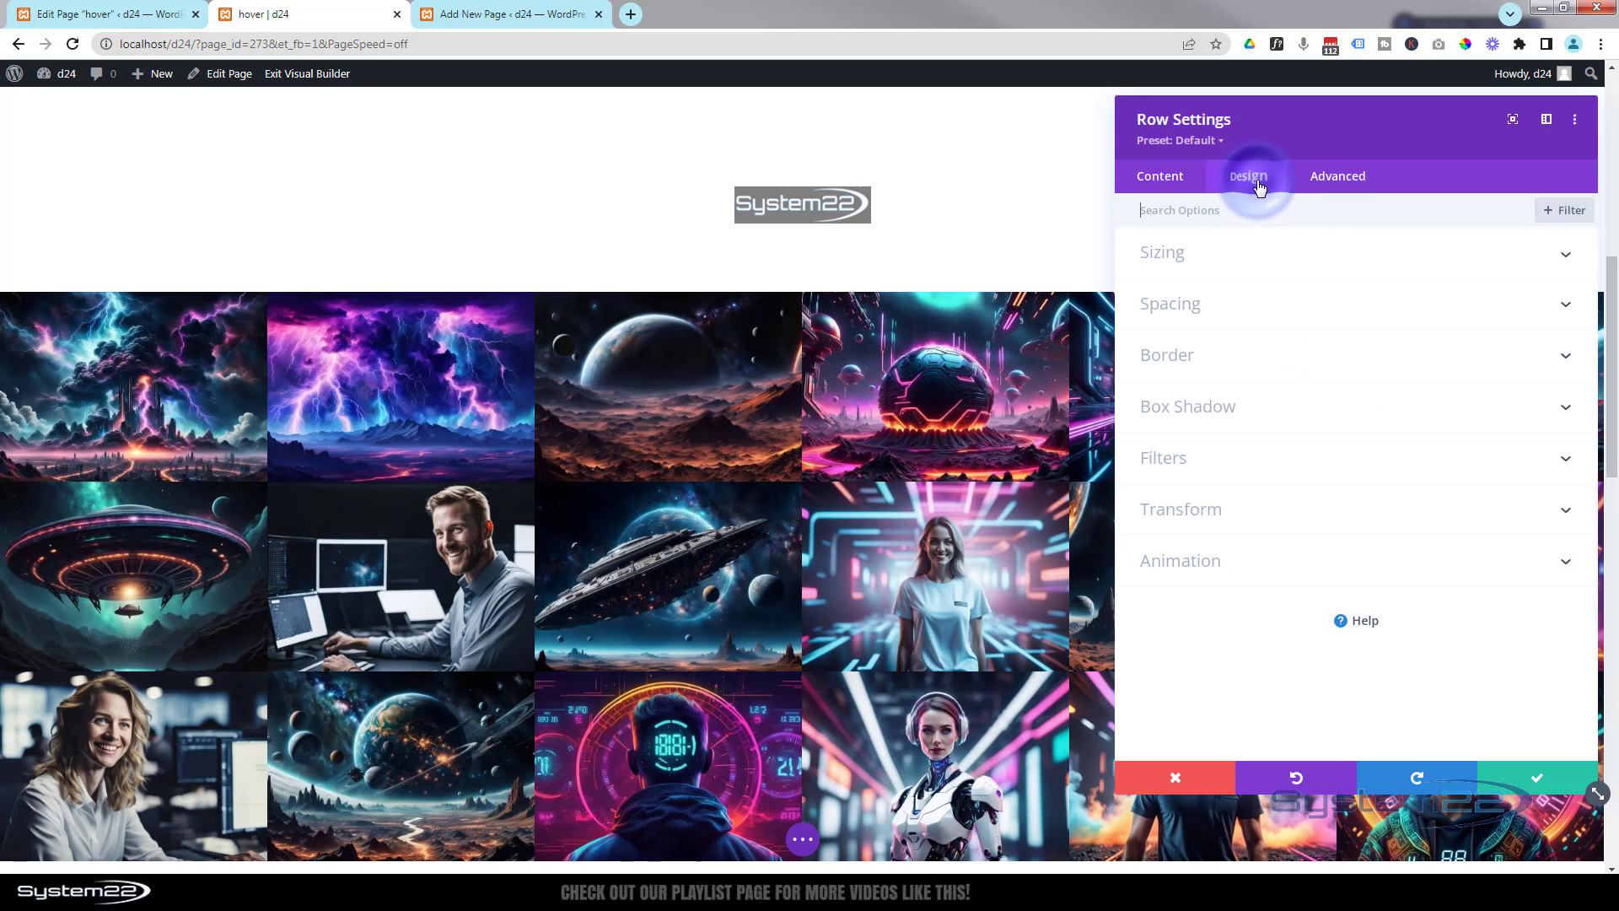
left_click(1304, 263)
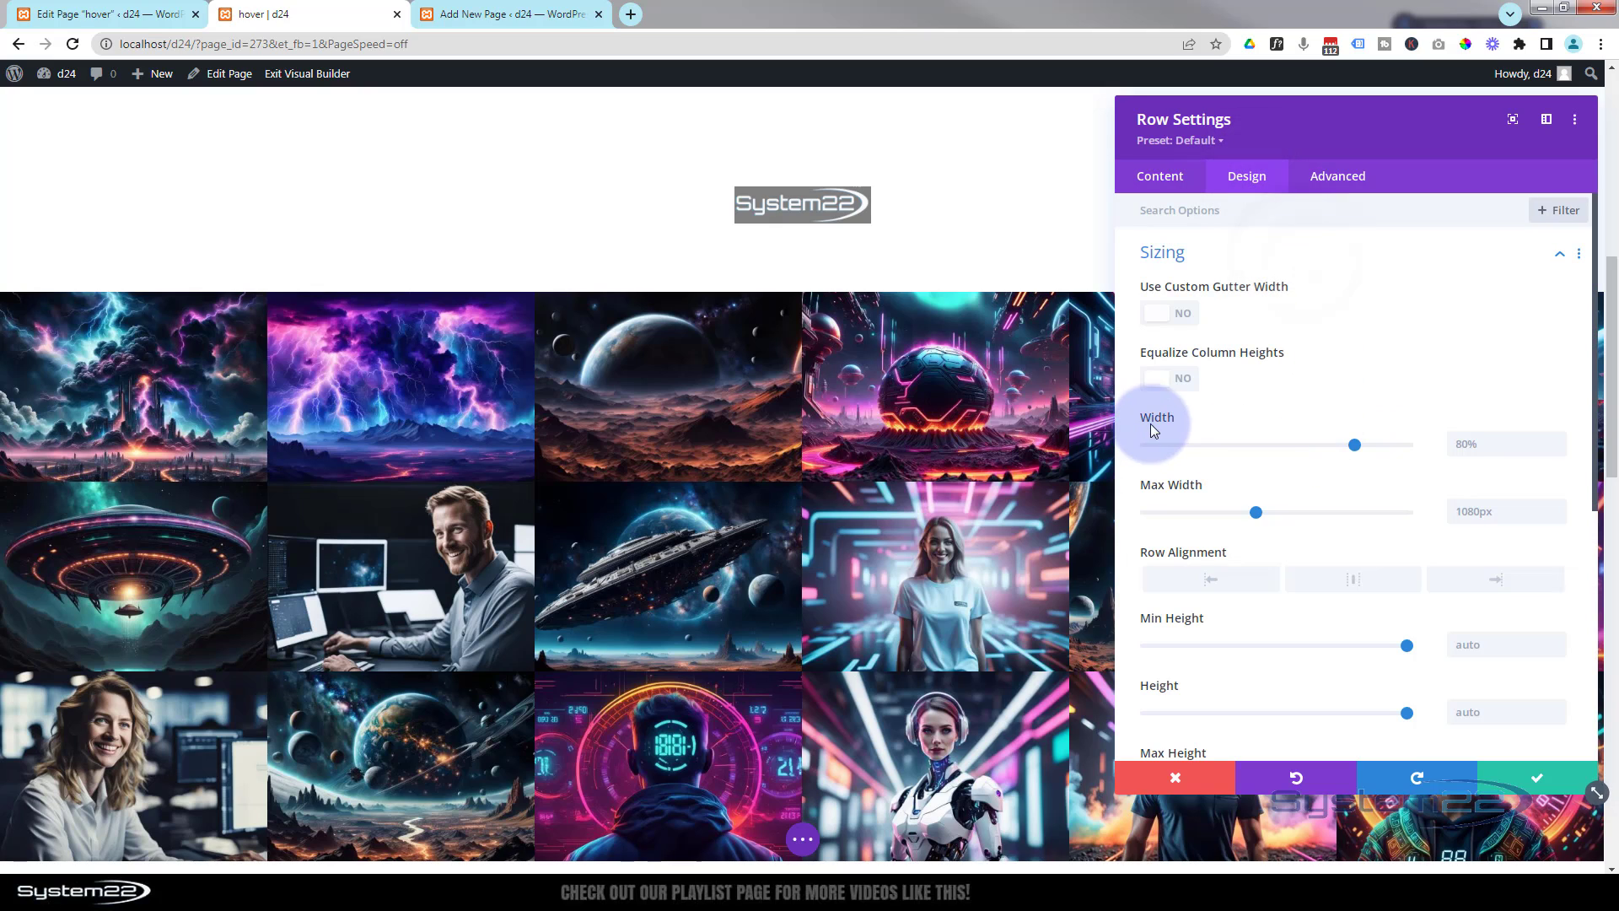
mouse_move(1354, 444)
left_mouse_down()
mouse_move(1448, 440)
mouse_move(1359, 438)
left_mouse_up()
key("ctrl+c")
left_click(1503, 444)
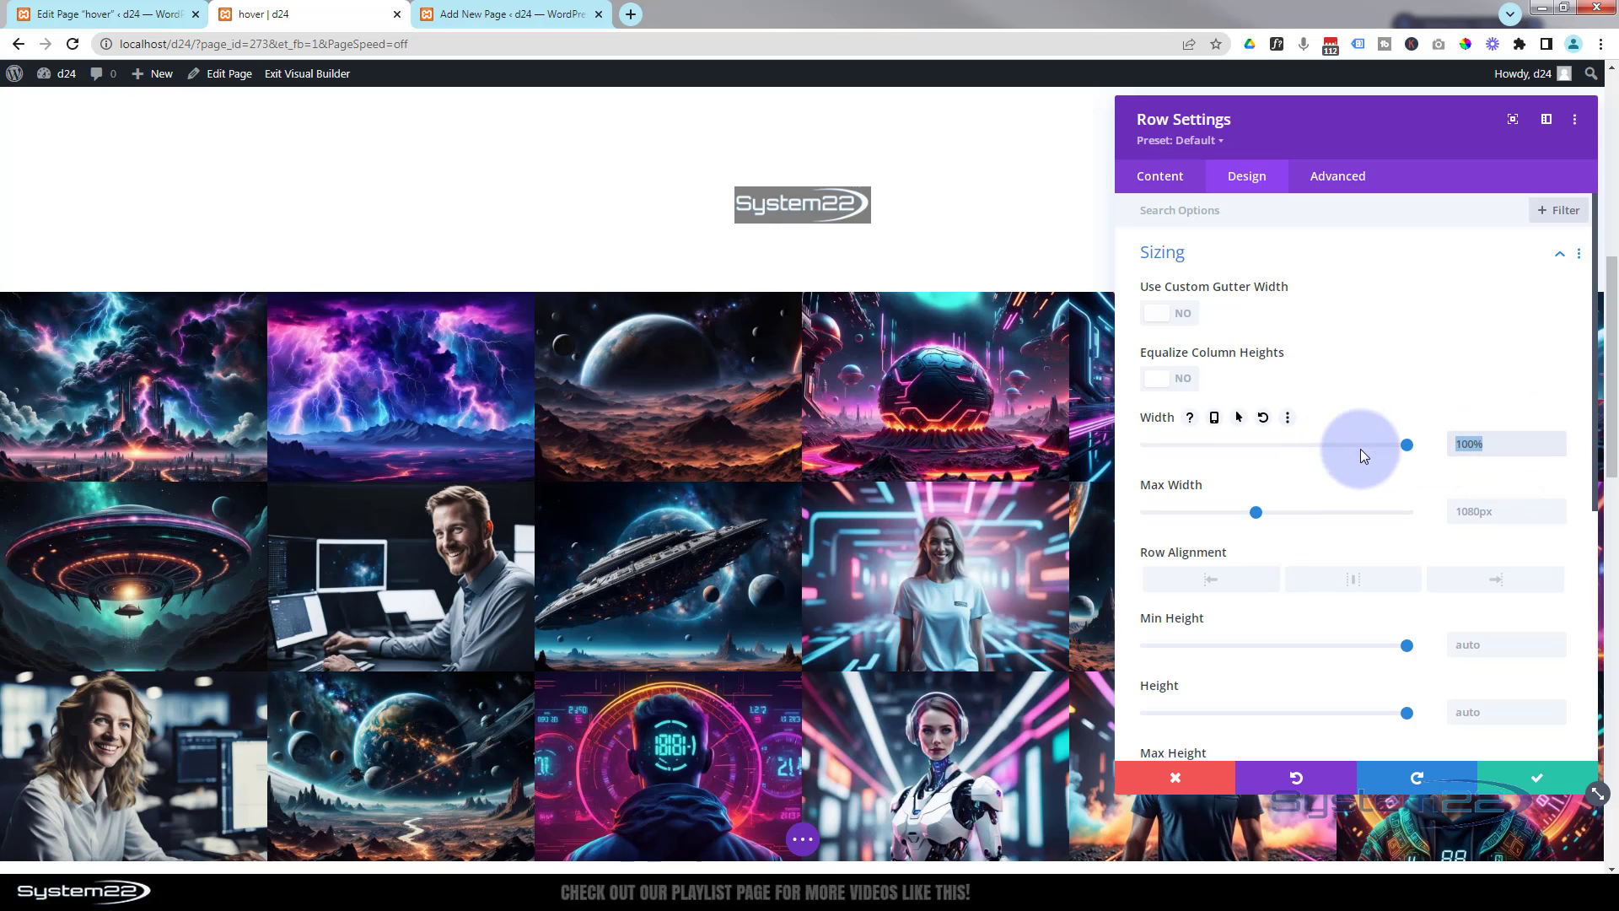
left_click(1470, 512)
left_click(1469, 512)
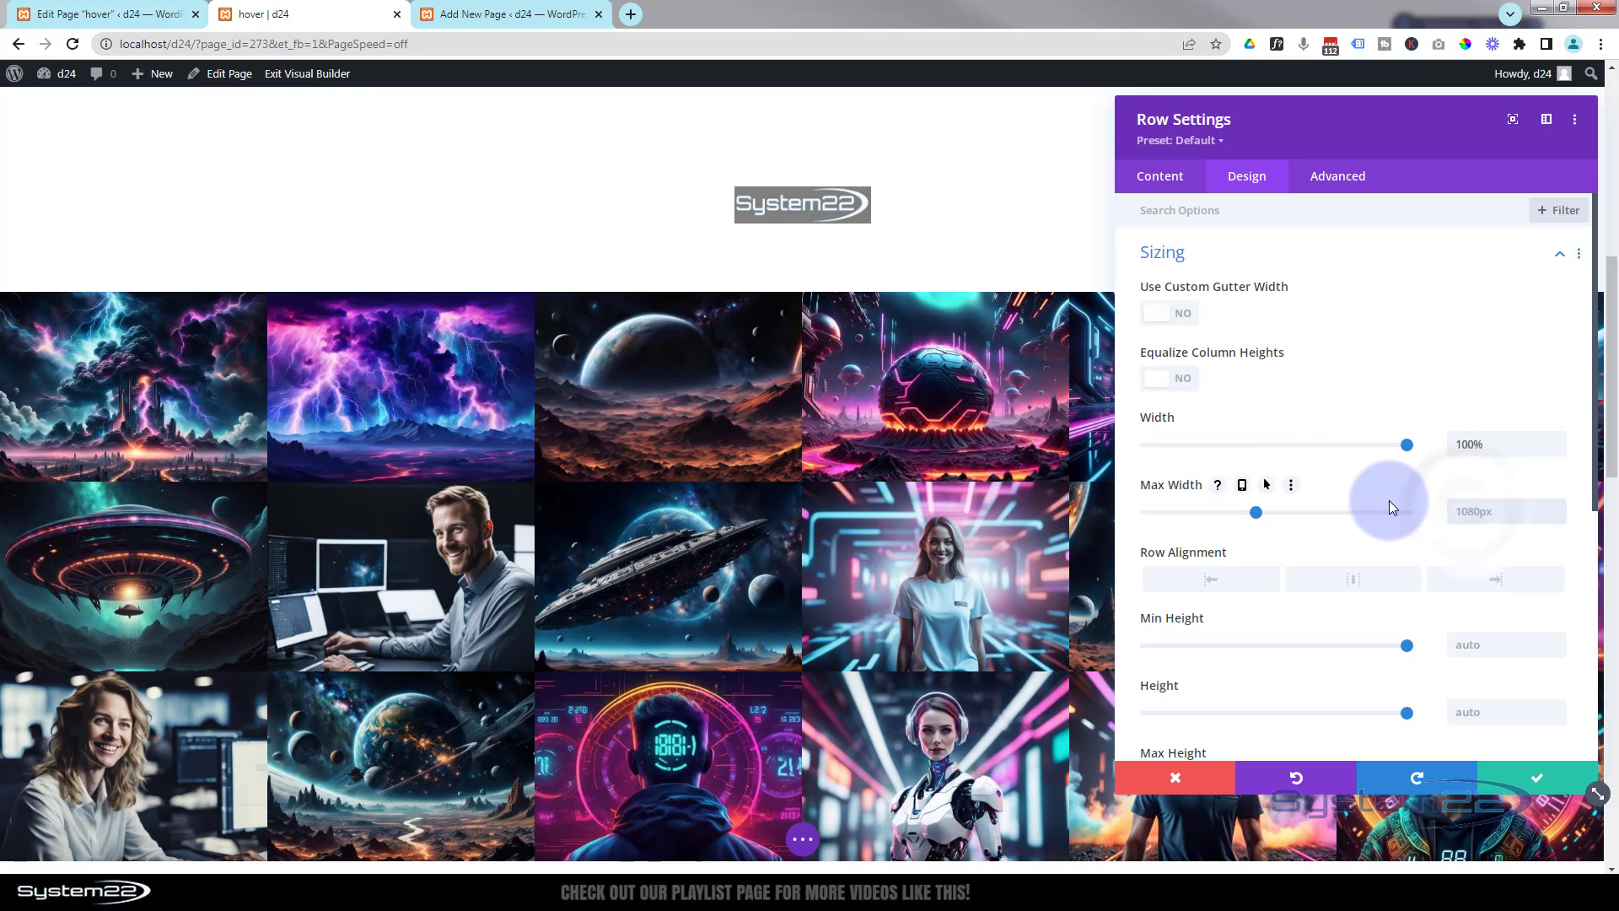
key("ctrl+v")
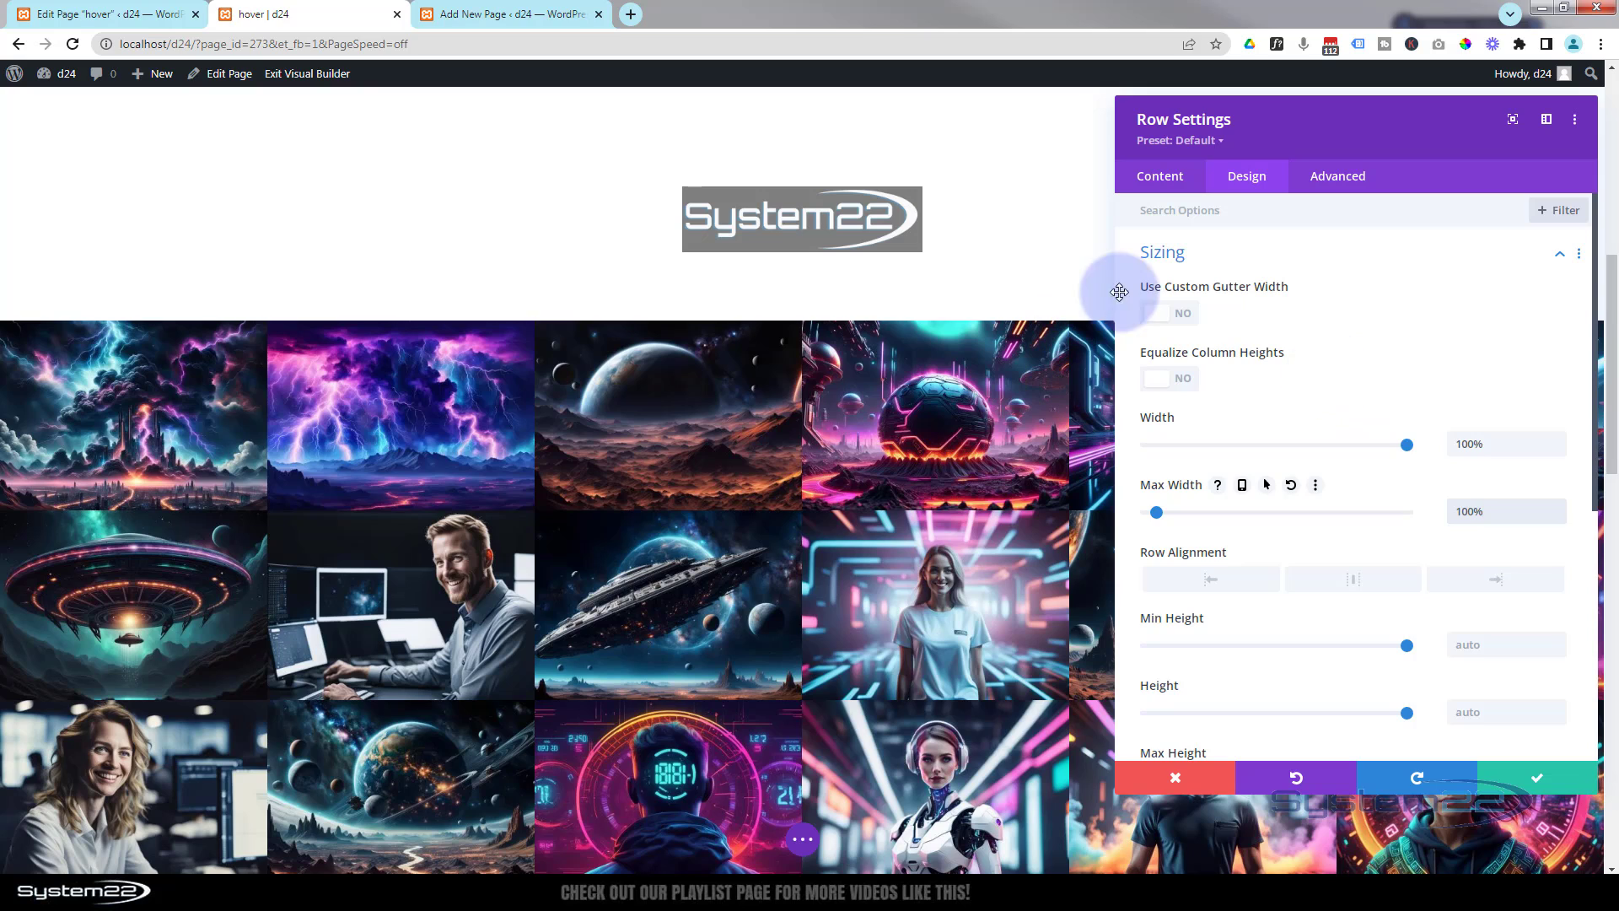
scroll(1178, 282, "down", 3)
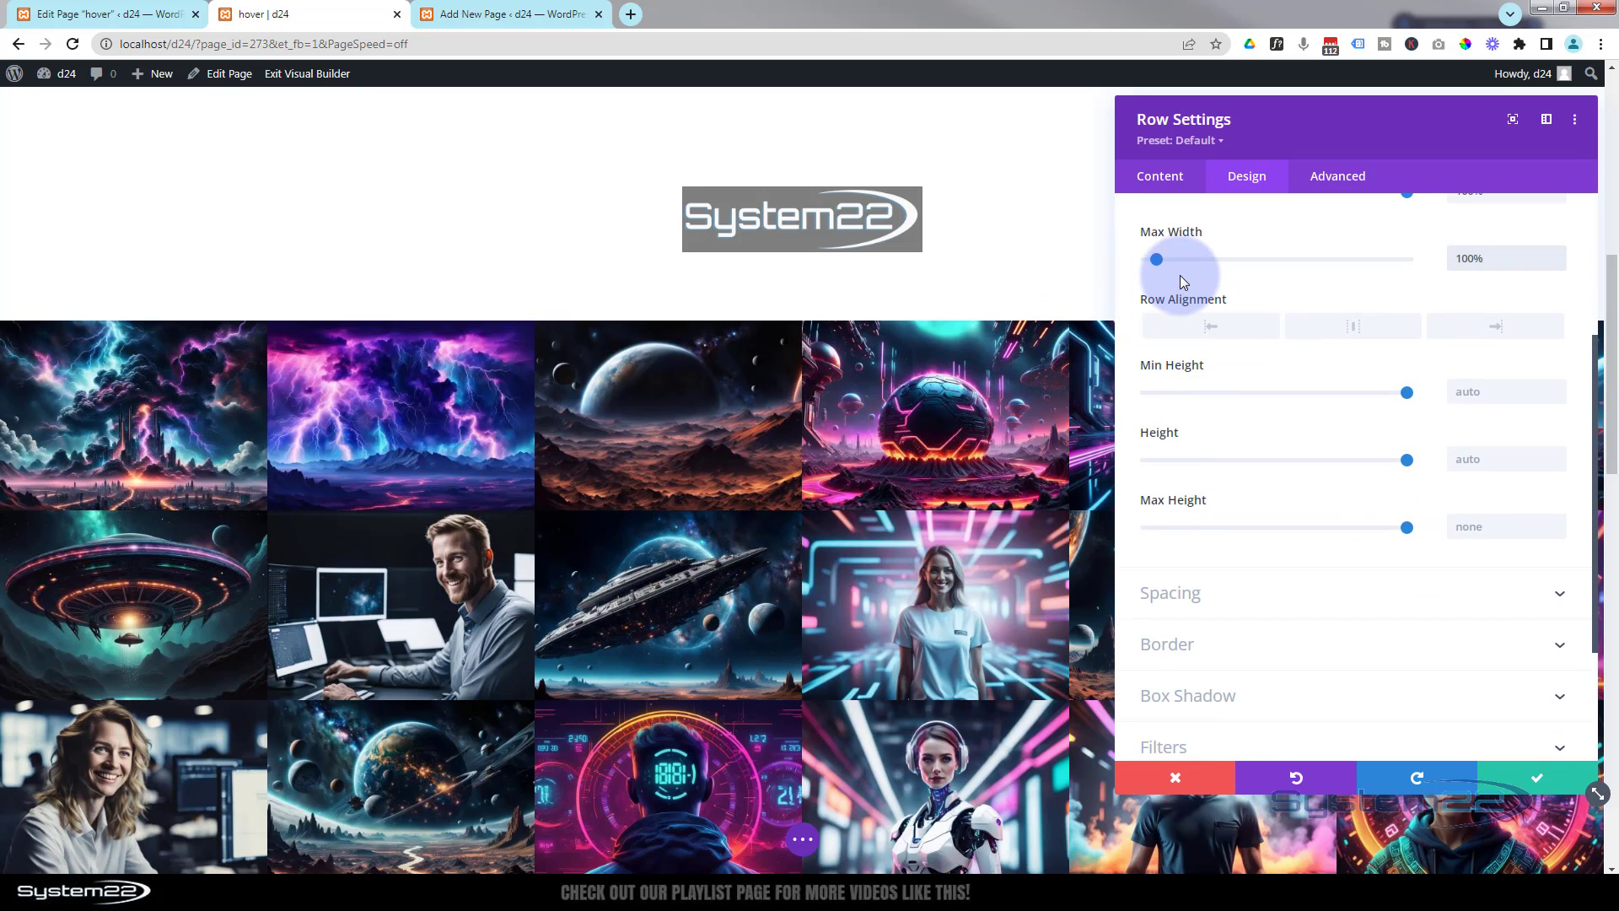
left_click(1170, 177)
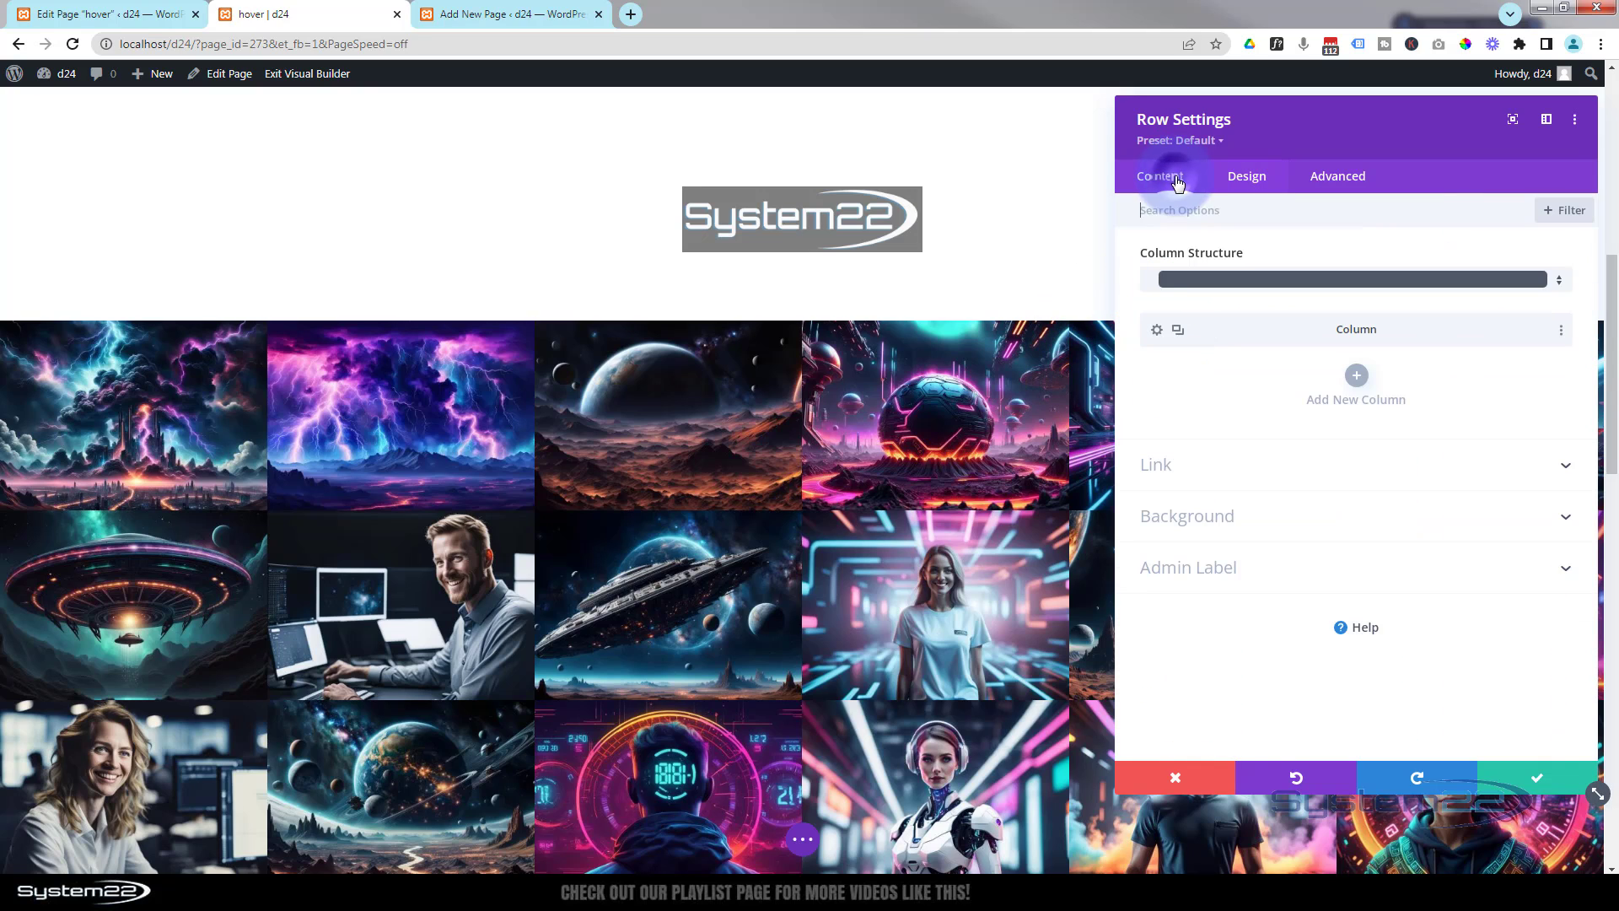
left_click(1230, 516)
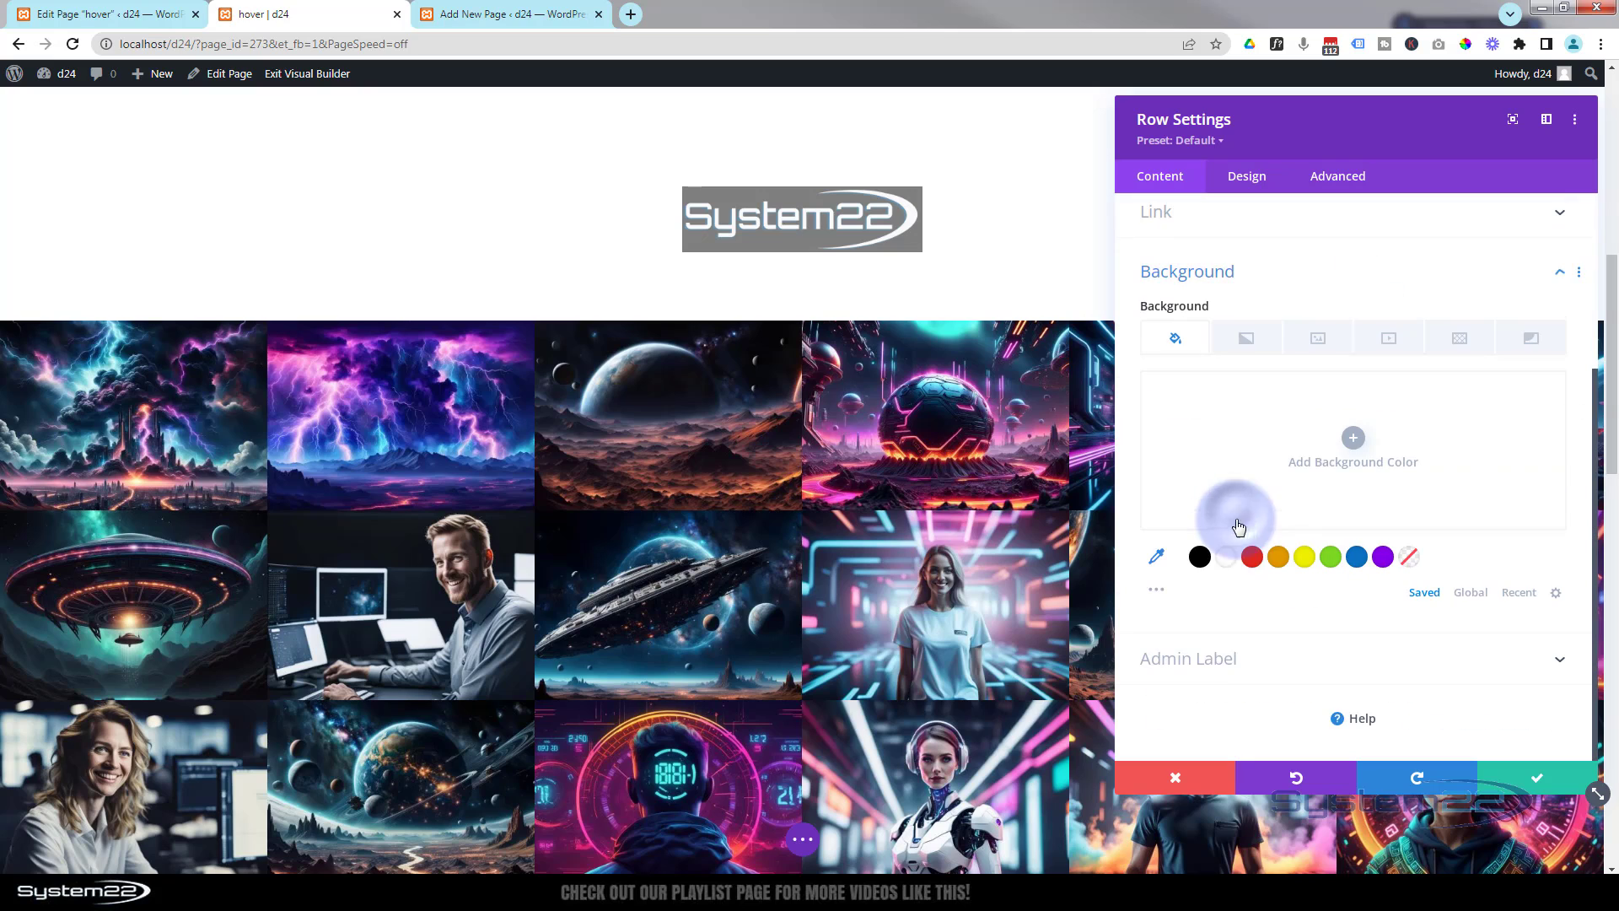
left_click(1198, 556)
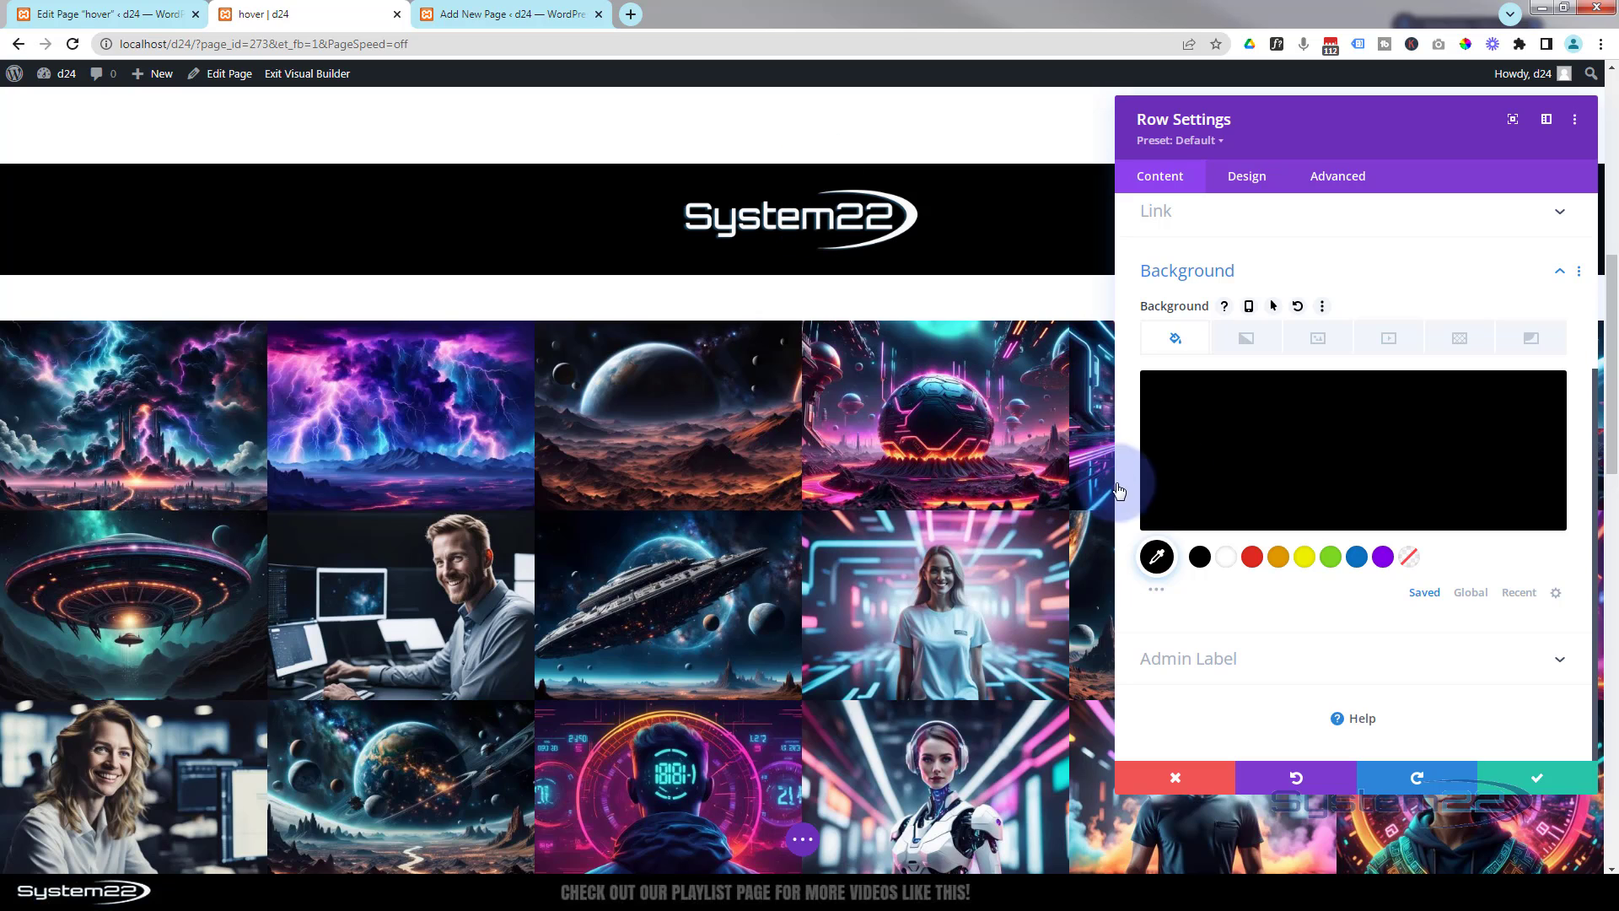
mouse_move(1535, 452)
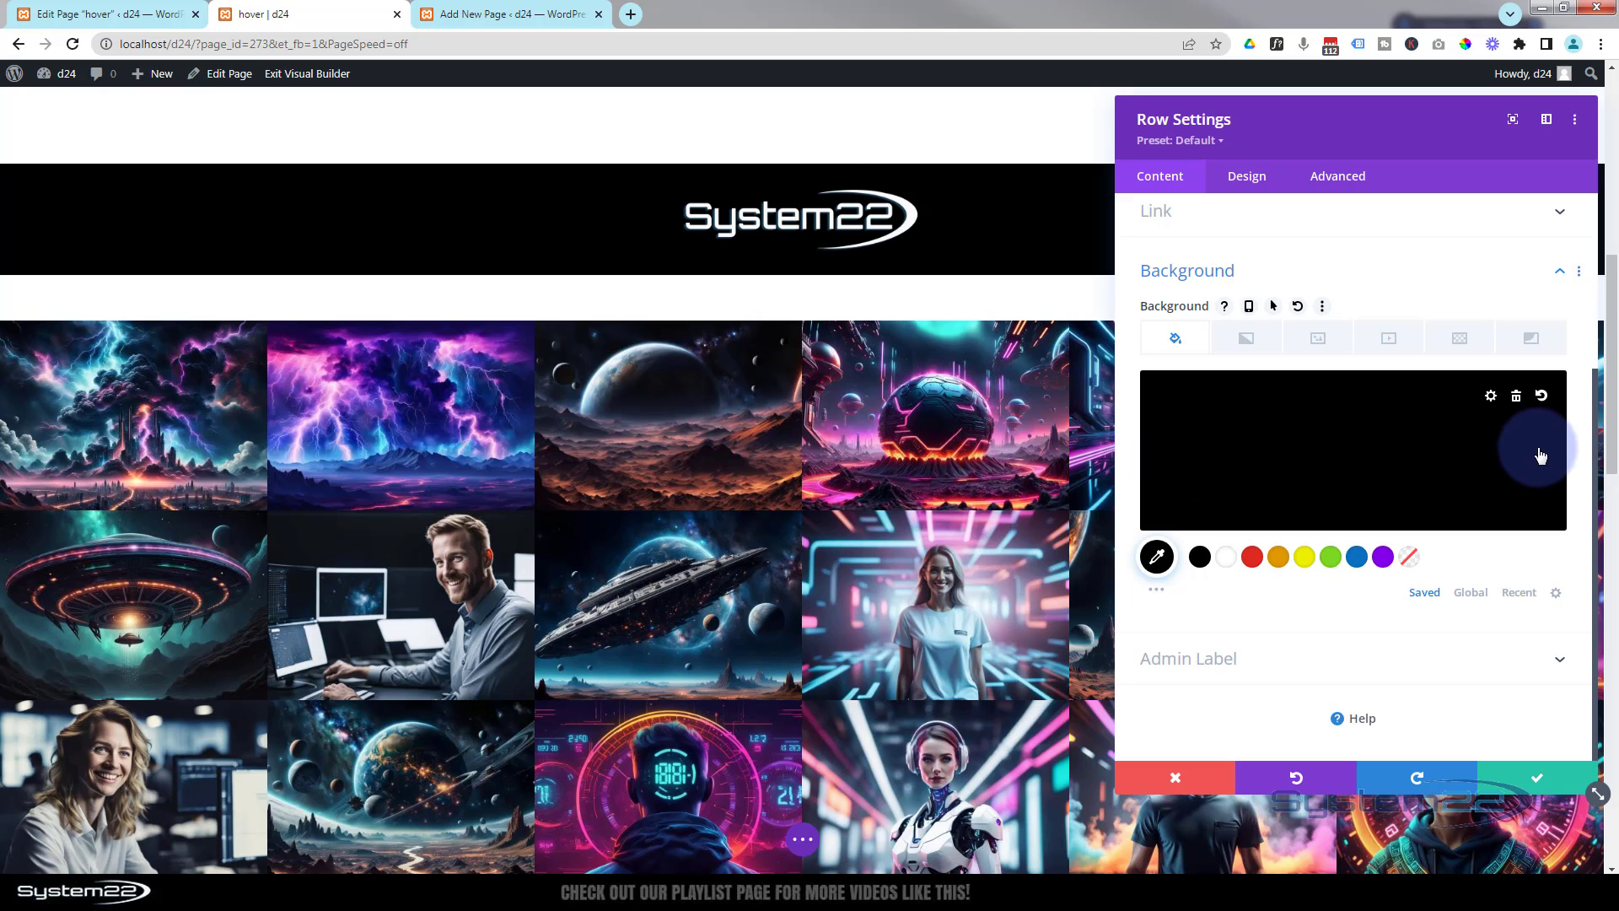
left_click(1517, 398)
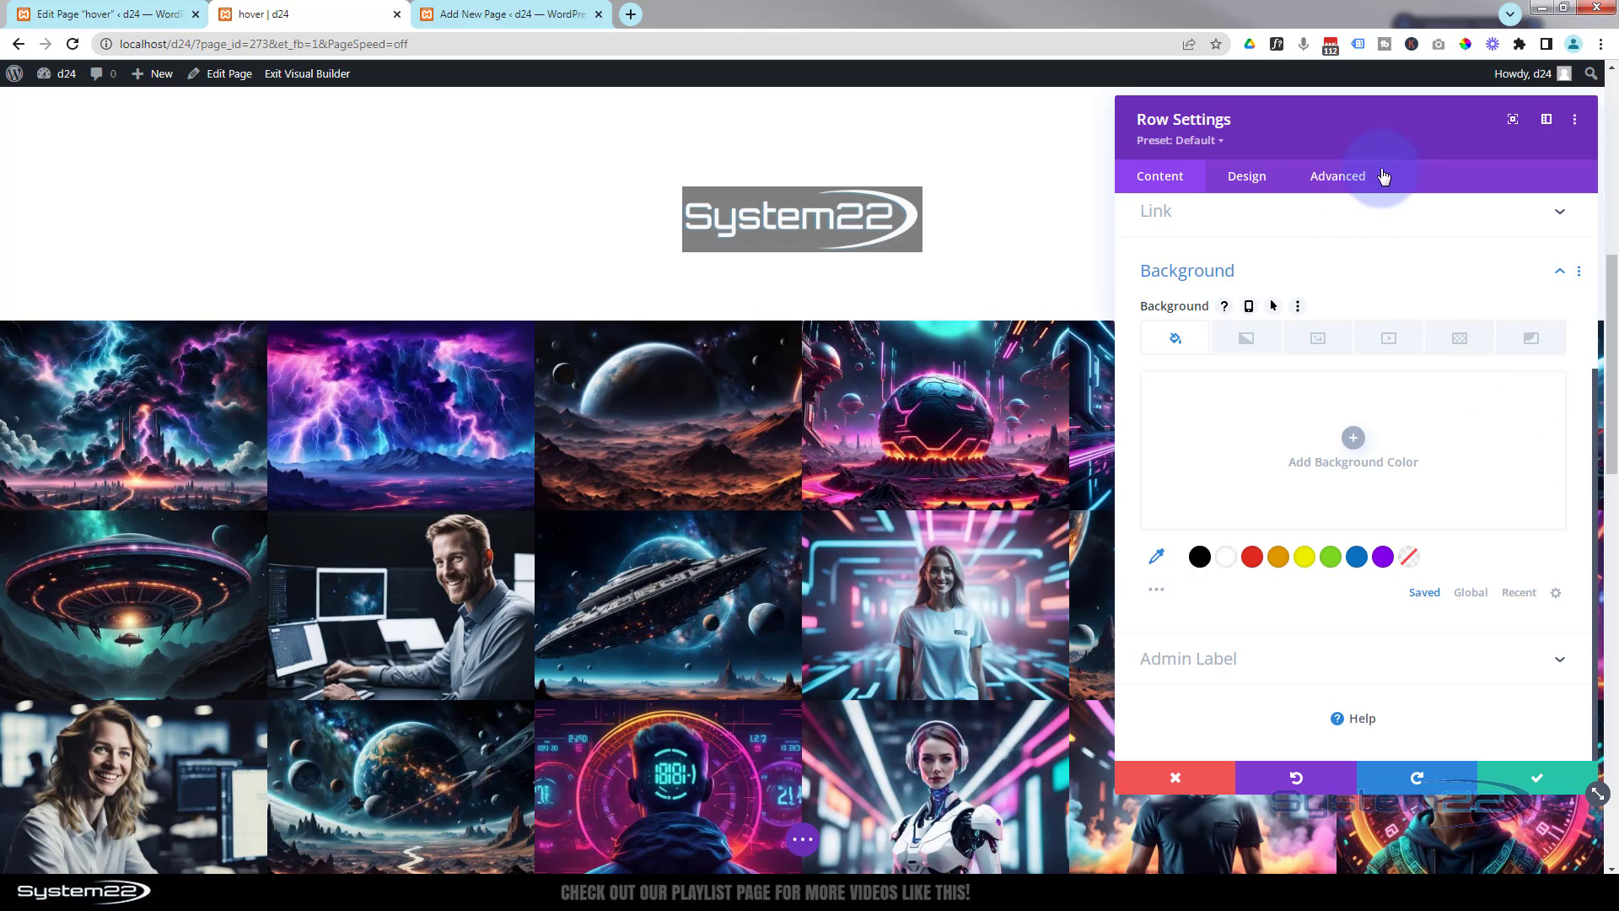
- Set the row's top and bottom padding to 0px and save the row settings
left_click(1256, 178)
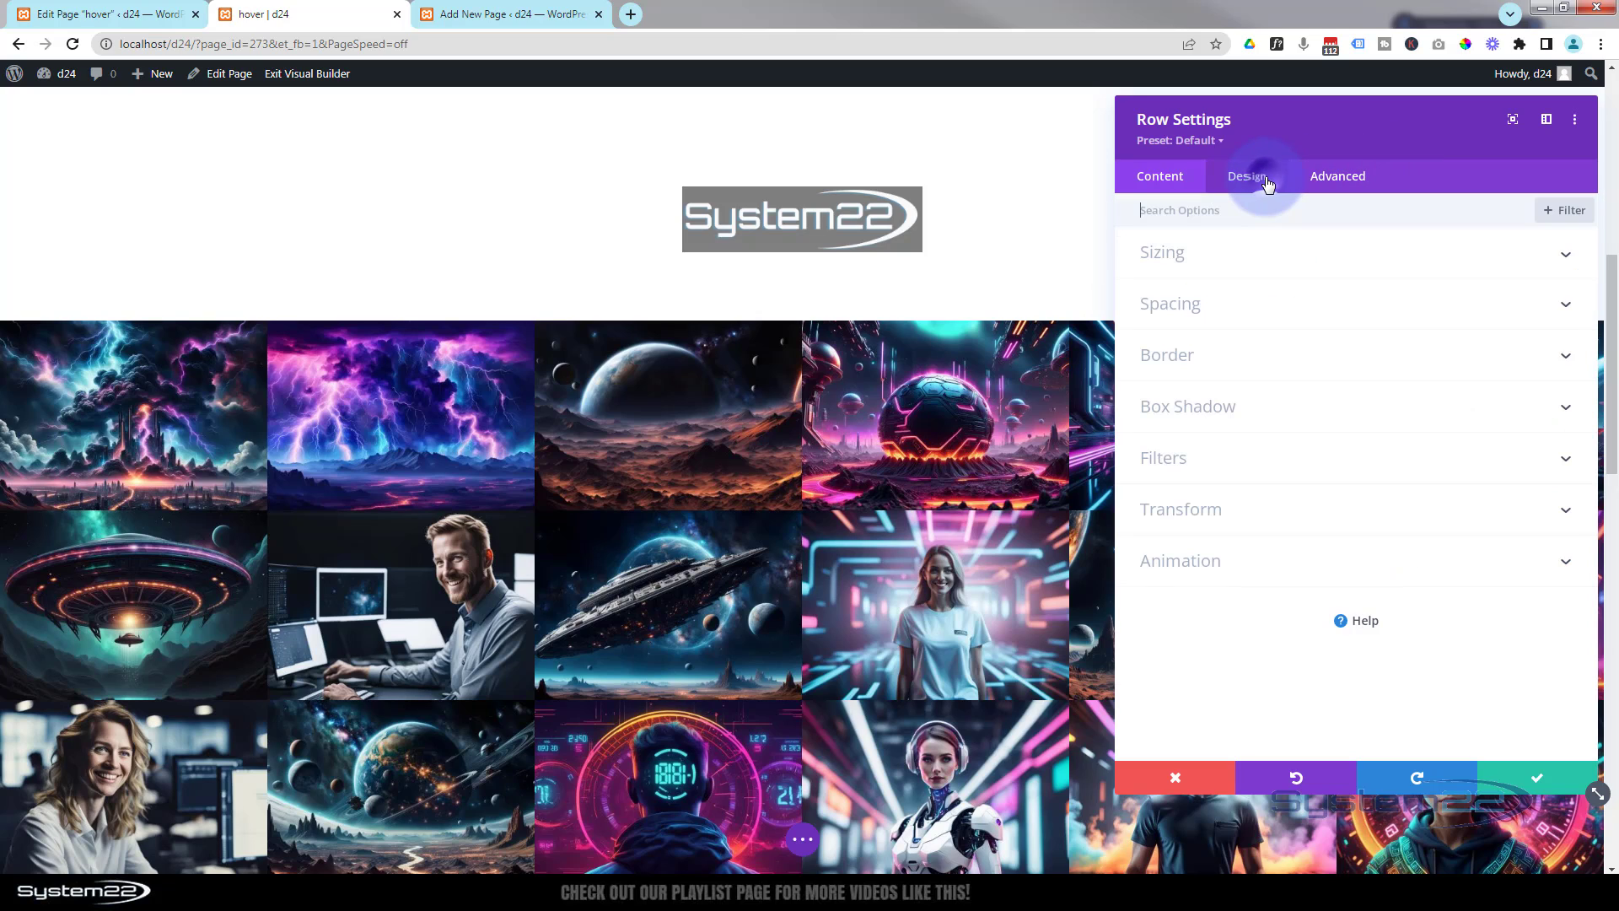
left_click(1283, 310)
left_click(1193, 371)
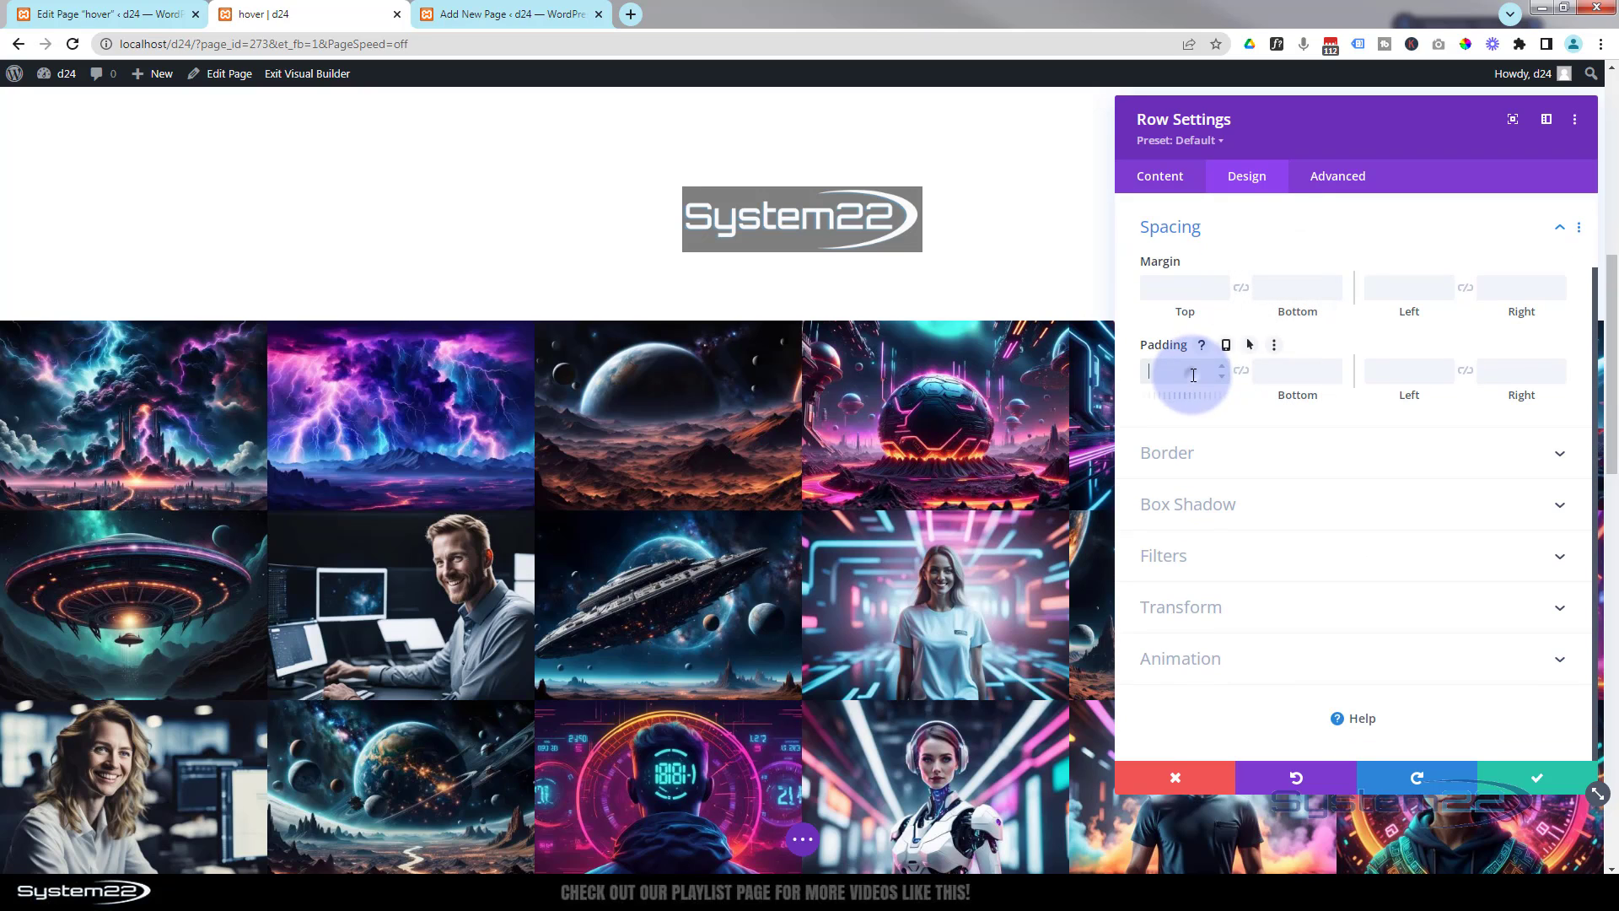
type("0")
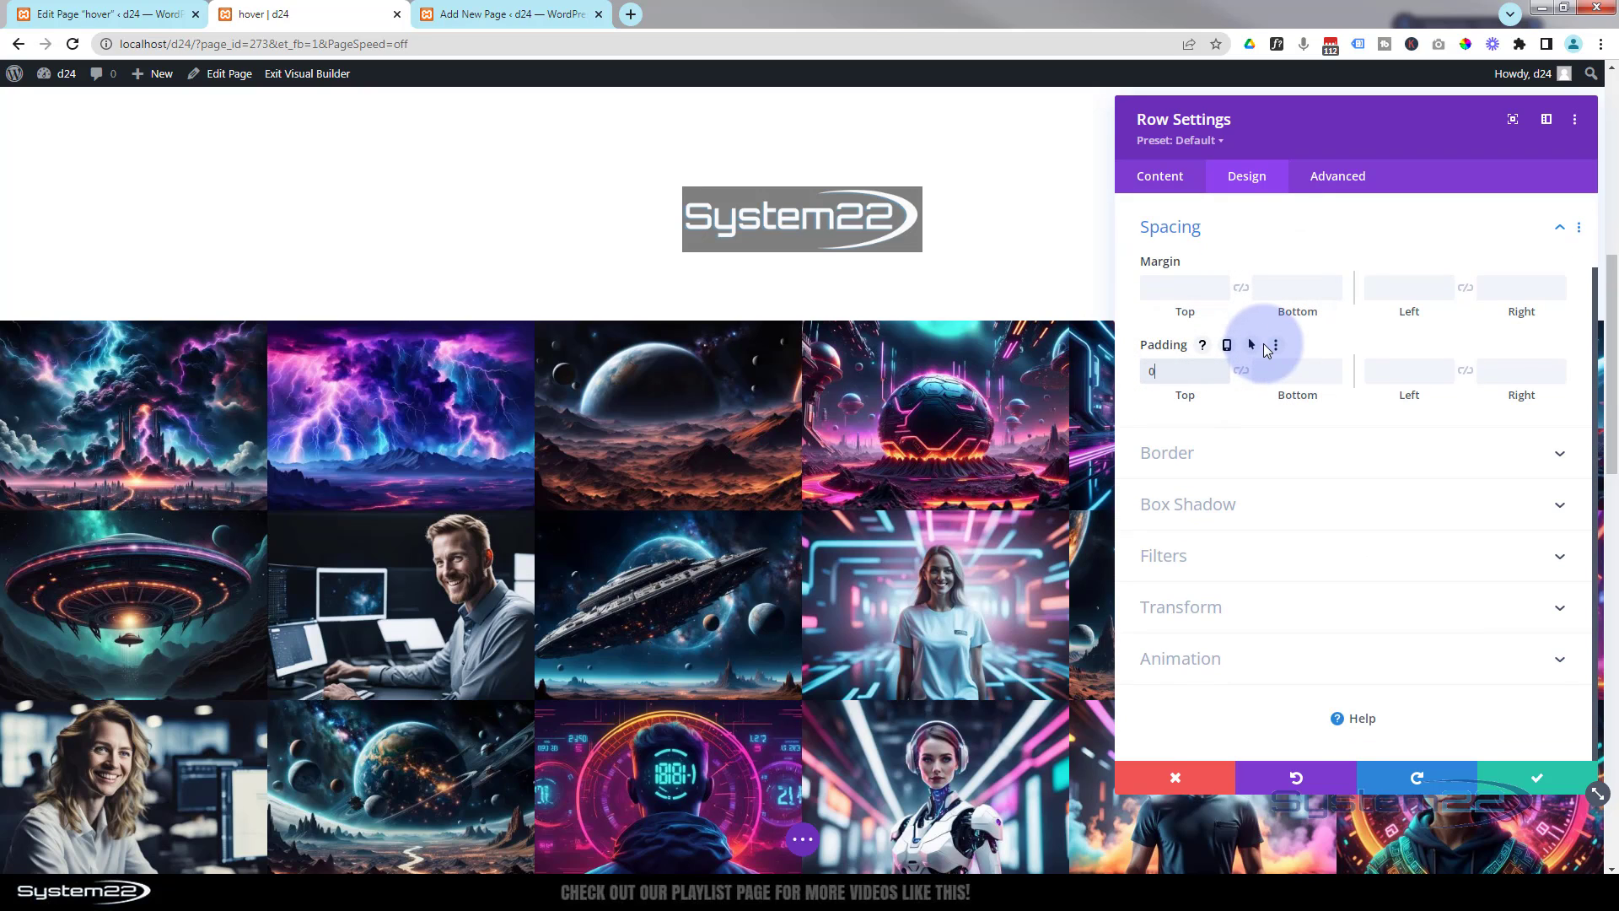
type("px")
left_click(1247, 373)
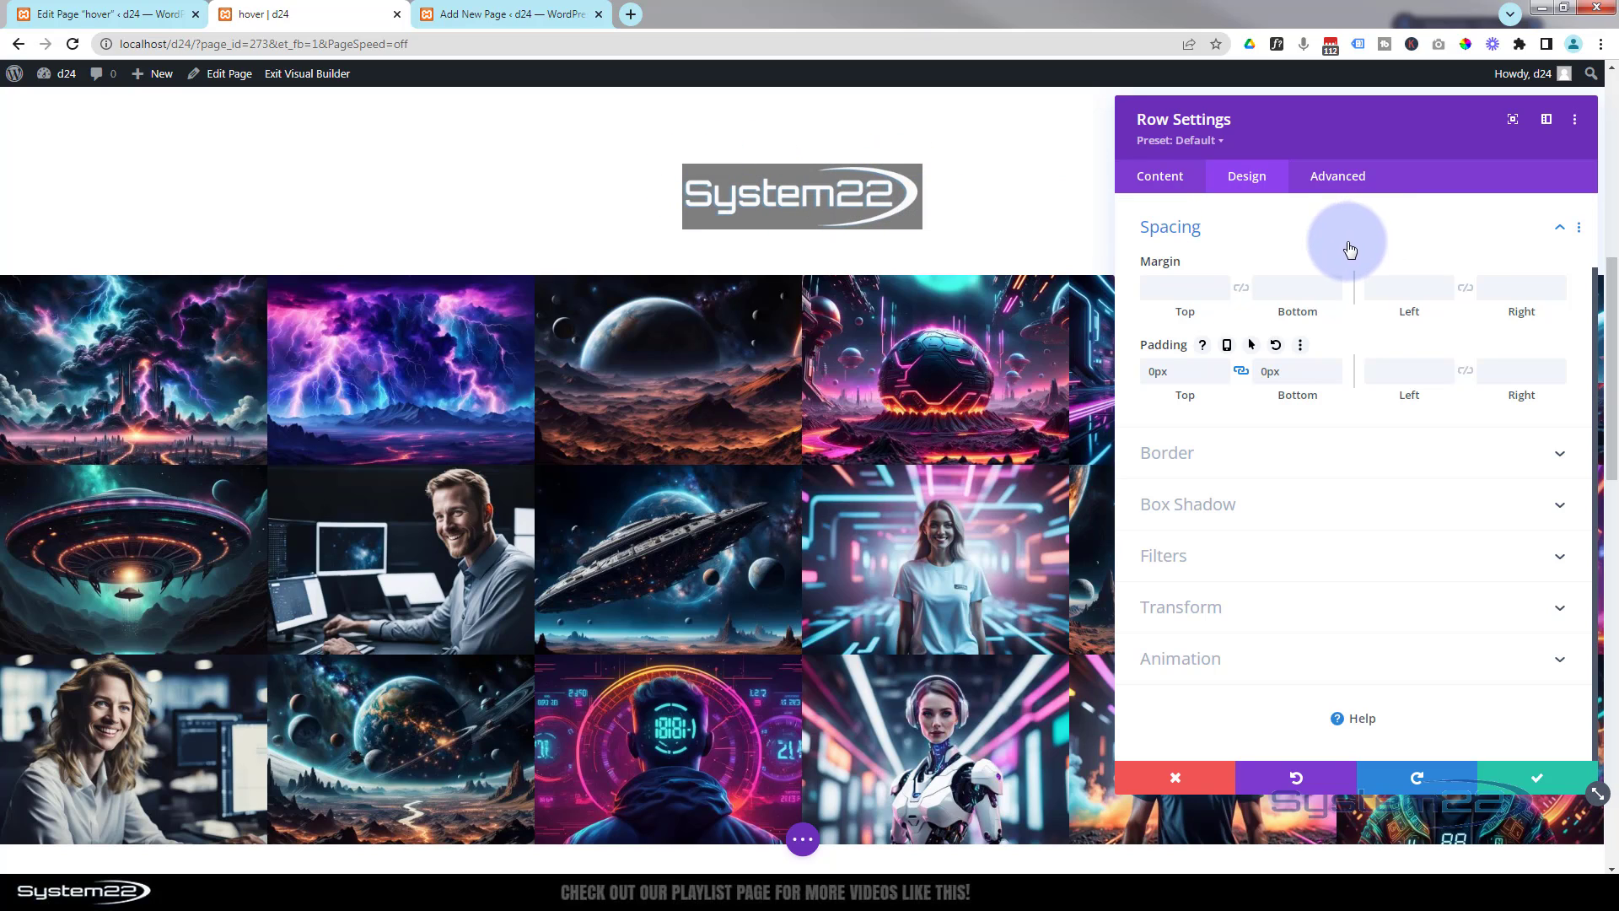
left_click(1539, 782)
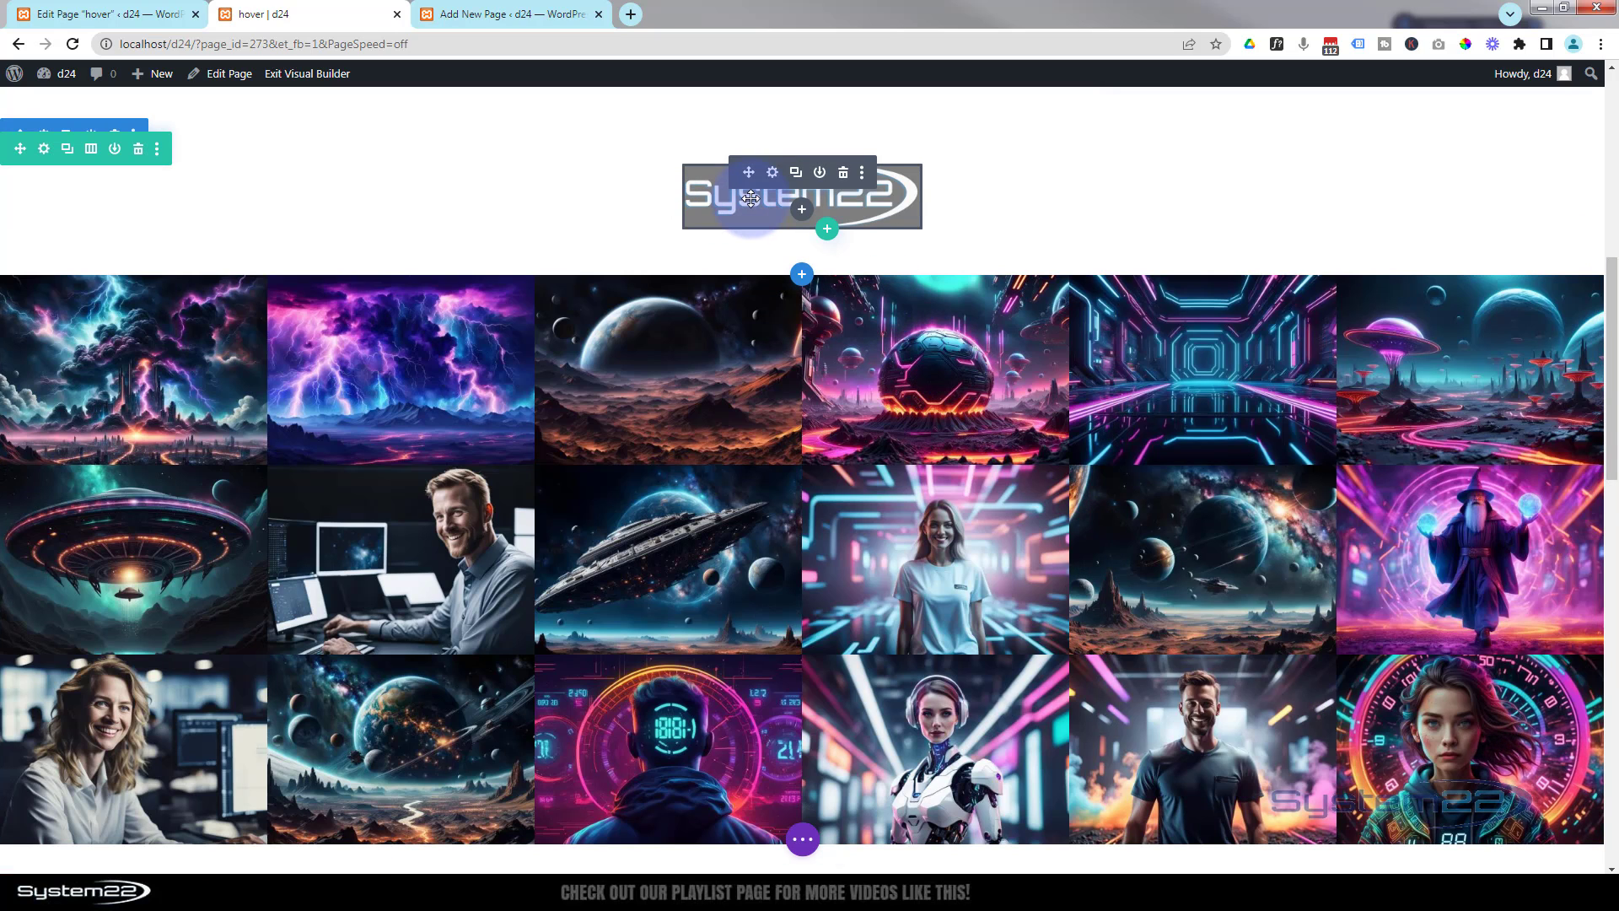
- Set the Image module's padding to 10px top and bottom and 30px left and right, then save
left_click(777, 174)
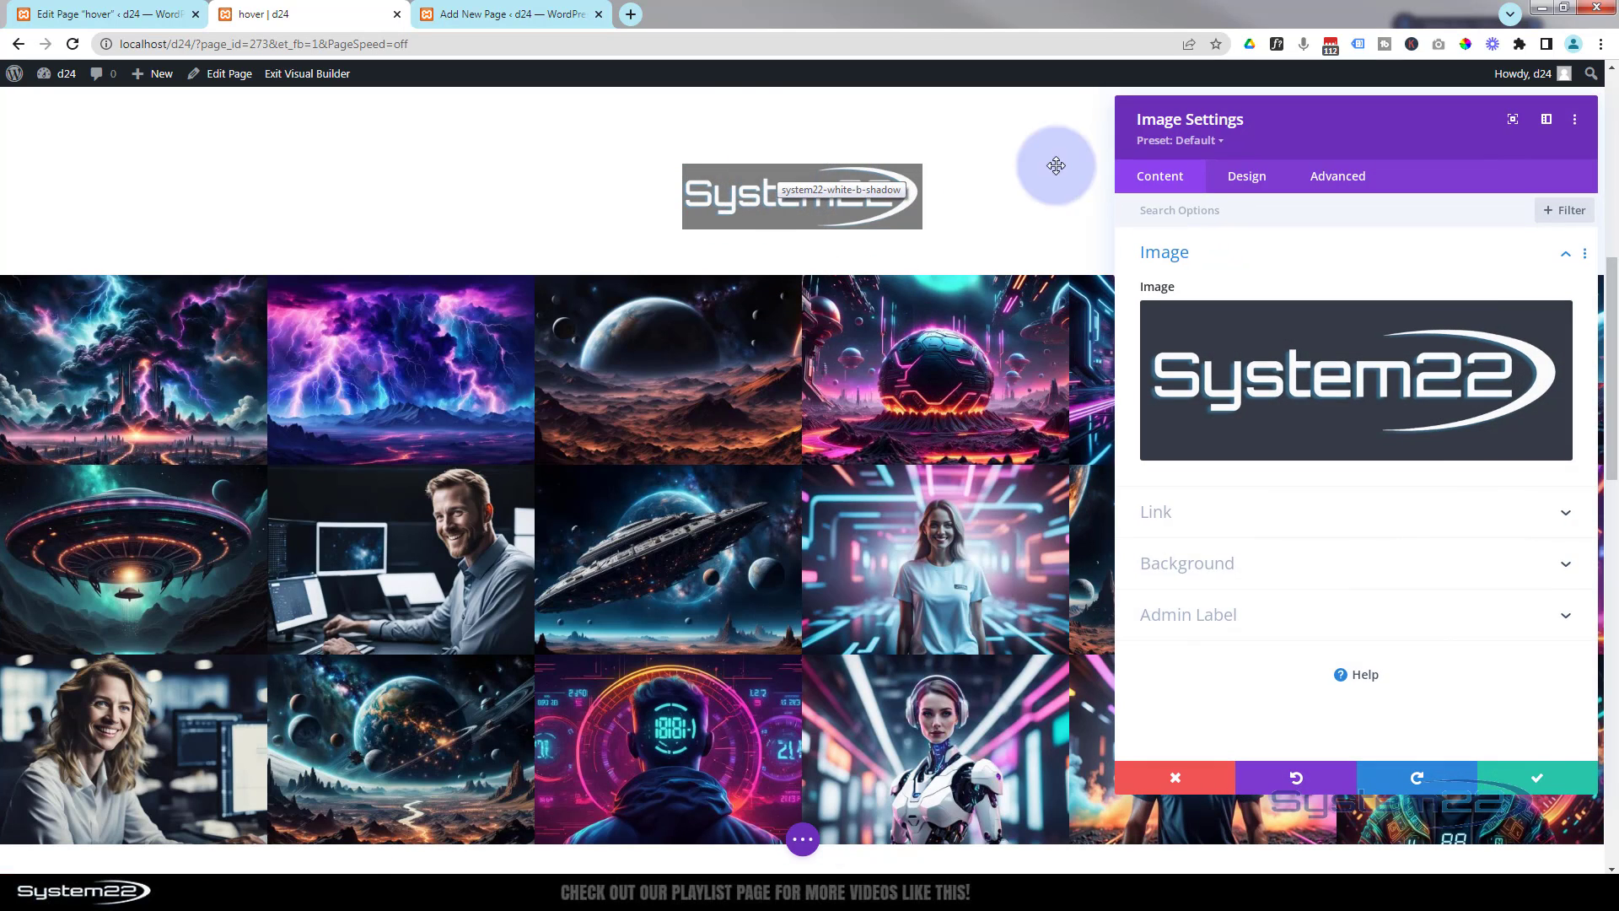
left_click(1248, 179)
left_click(1290, 350)
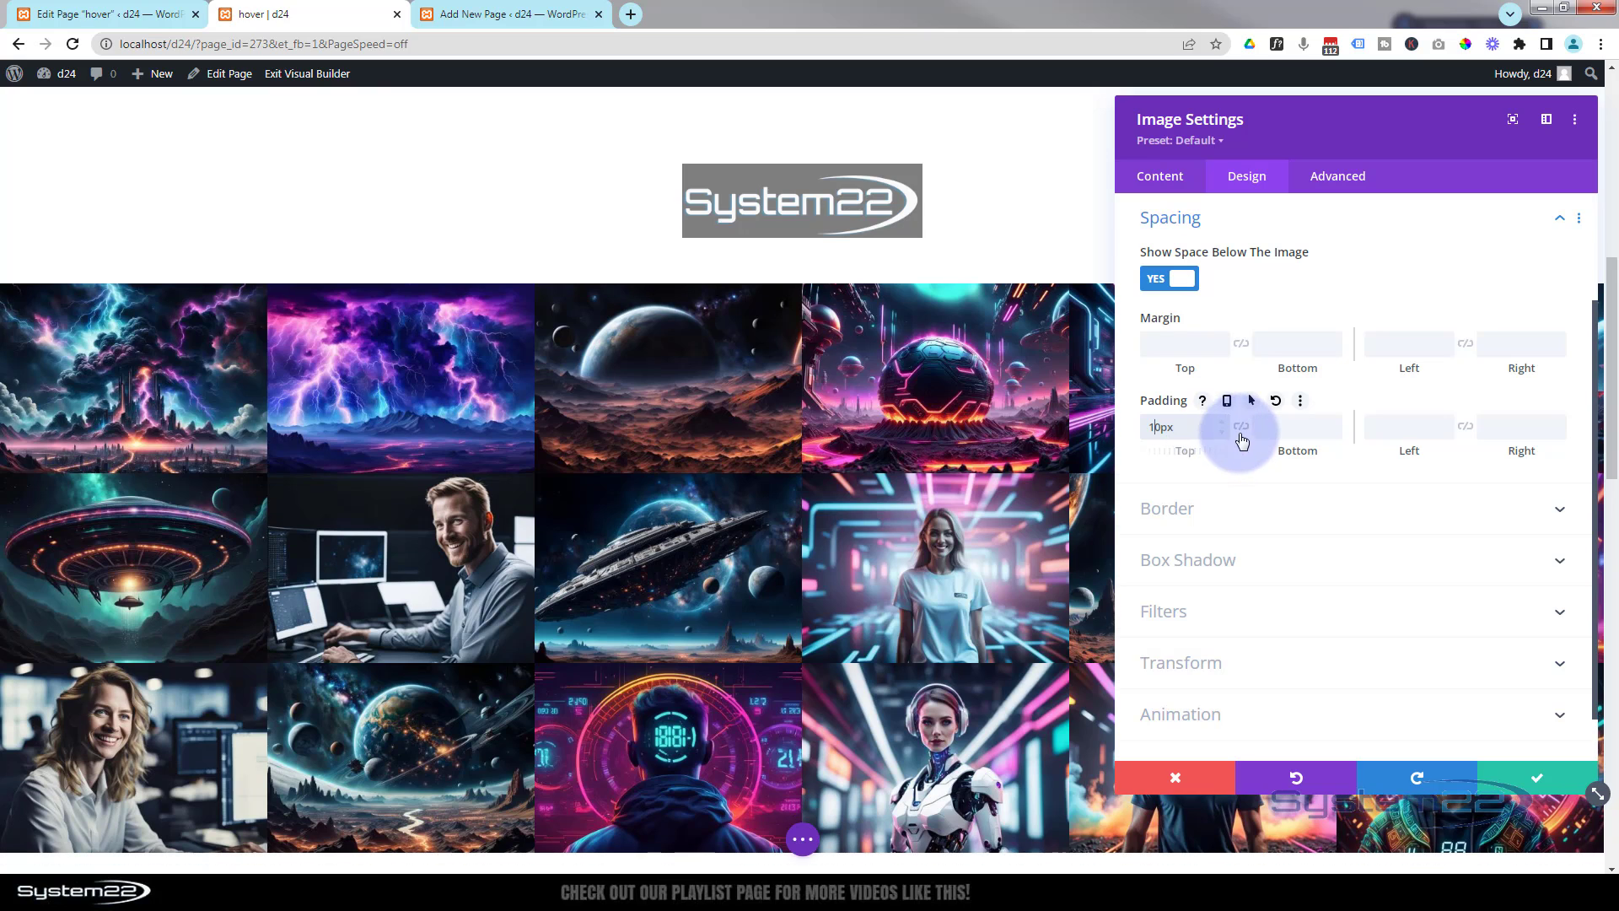
left_click(1239, 428)
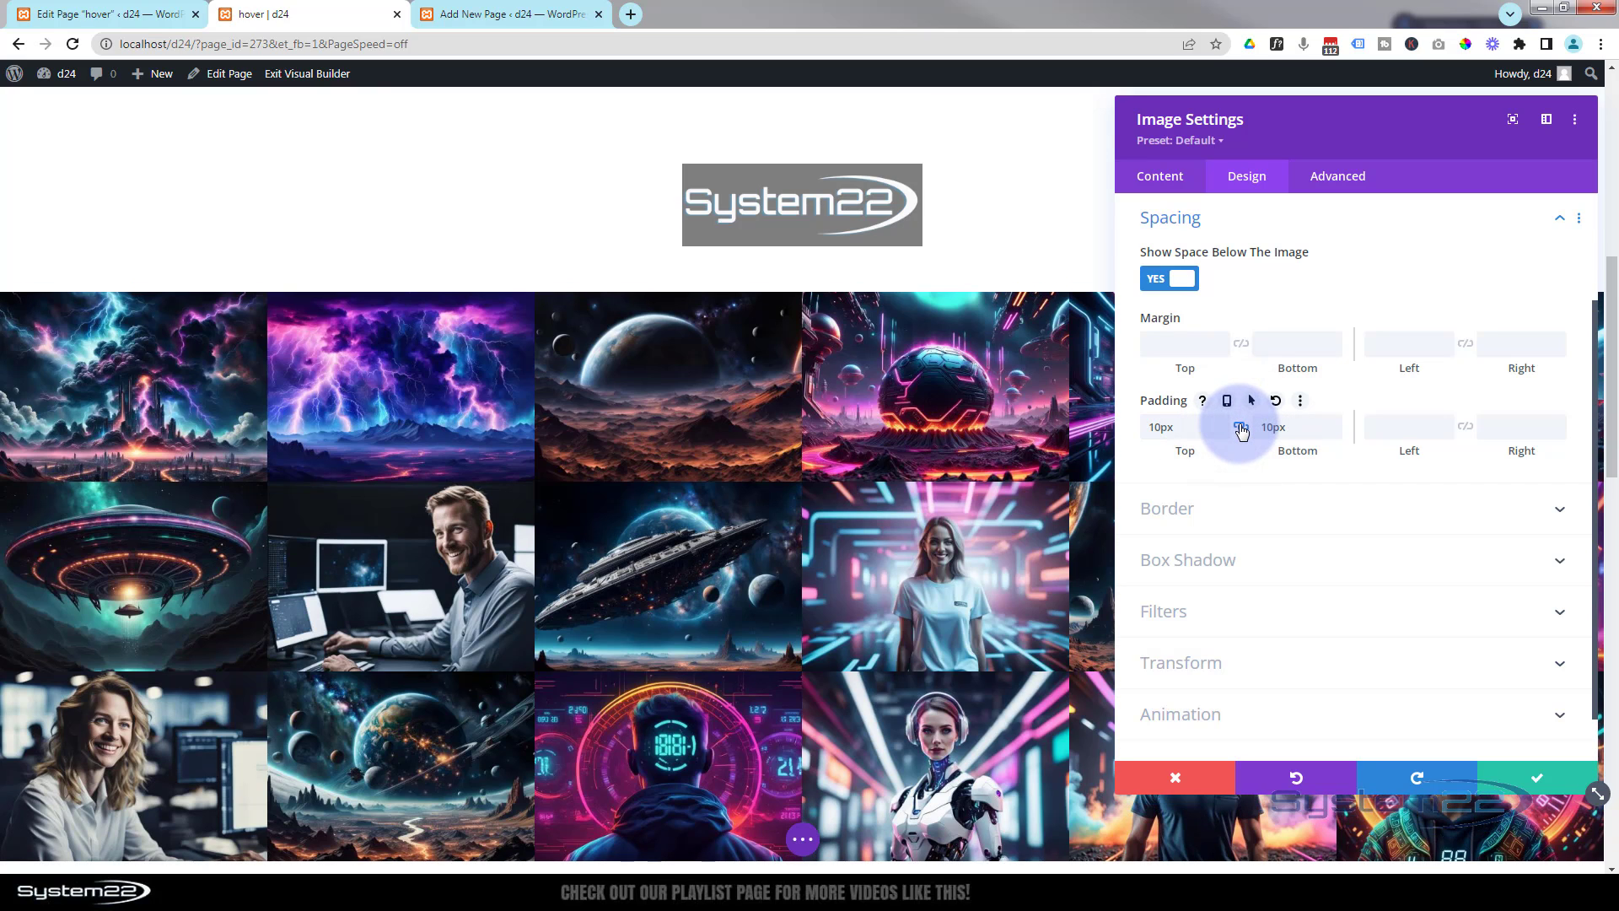
left_click(1373, 428)
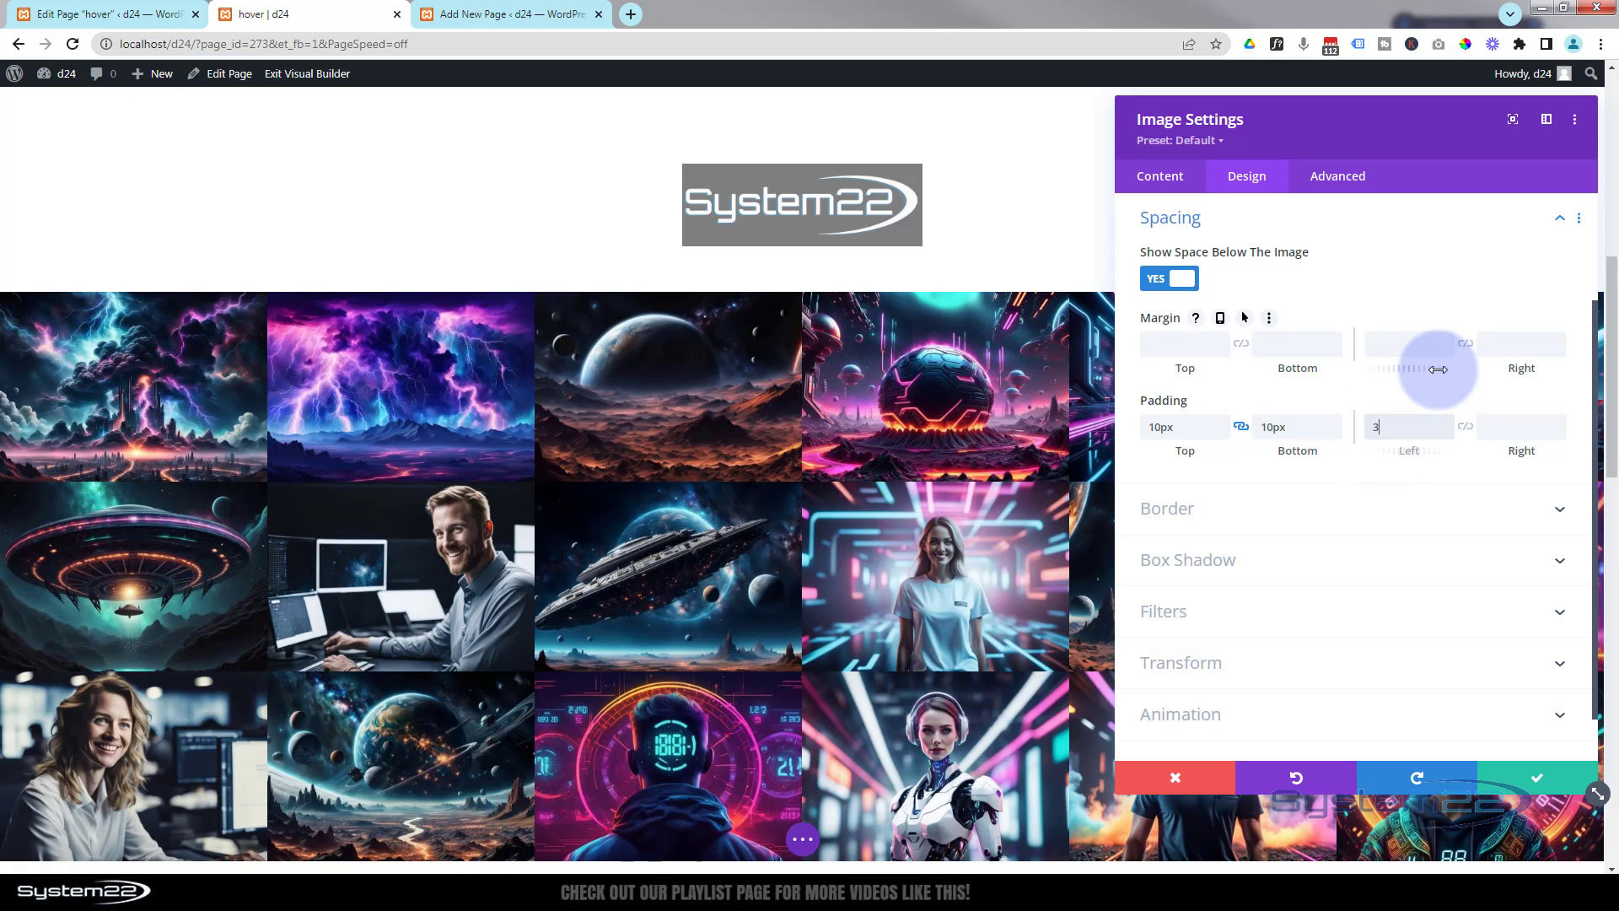
type("30px")
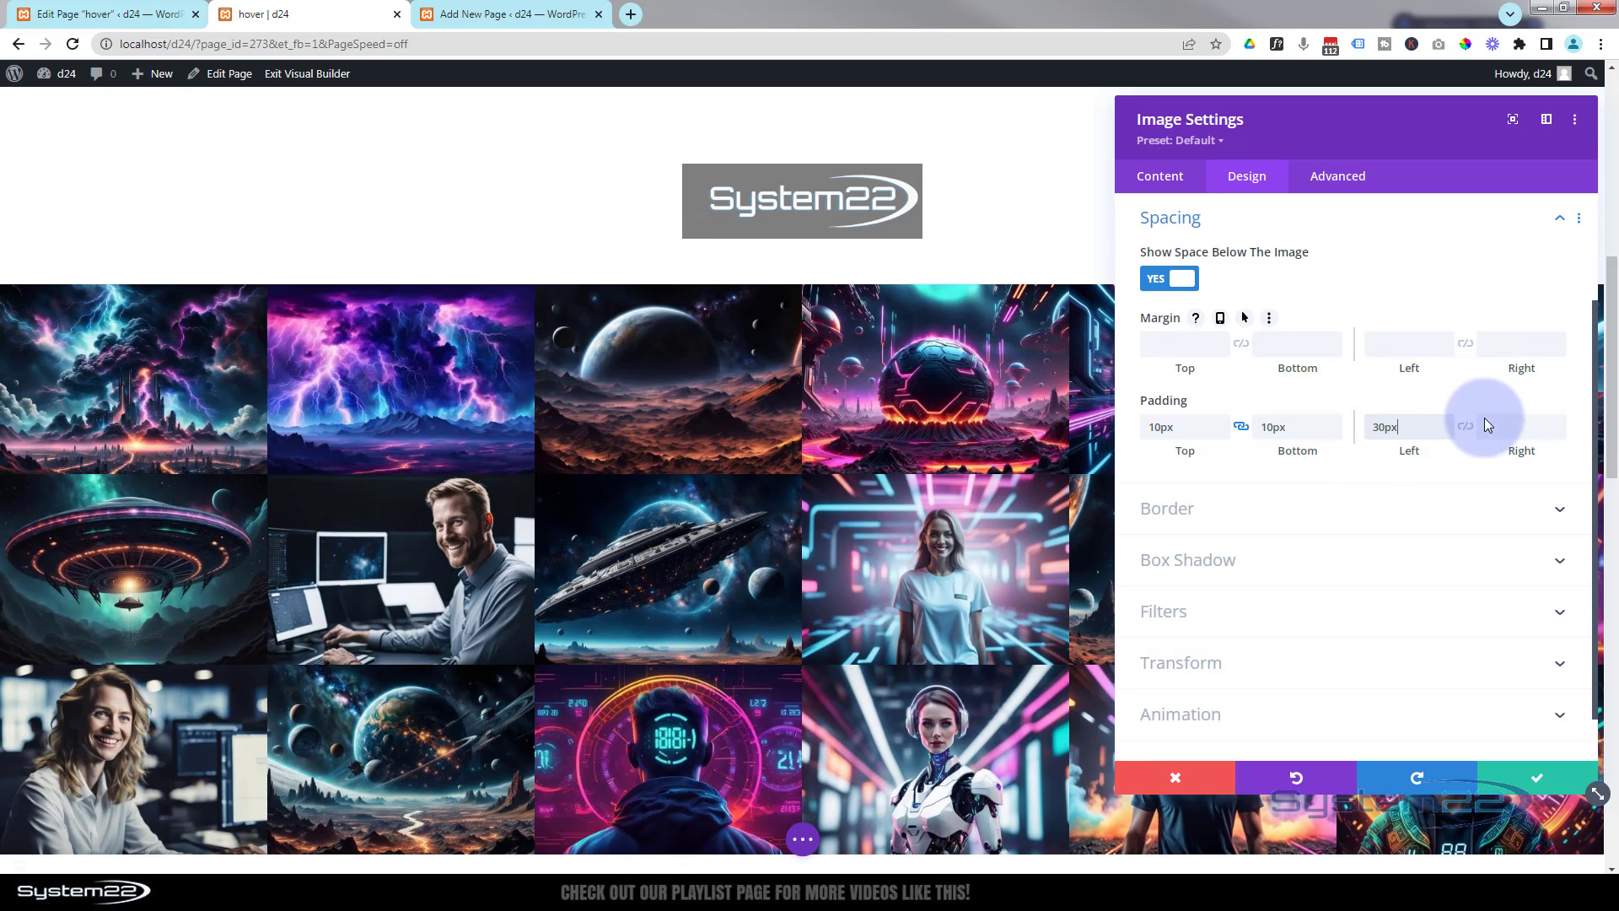
left_click(1464, 429)
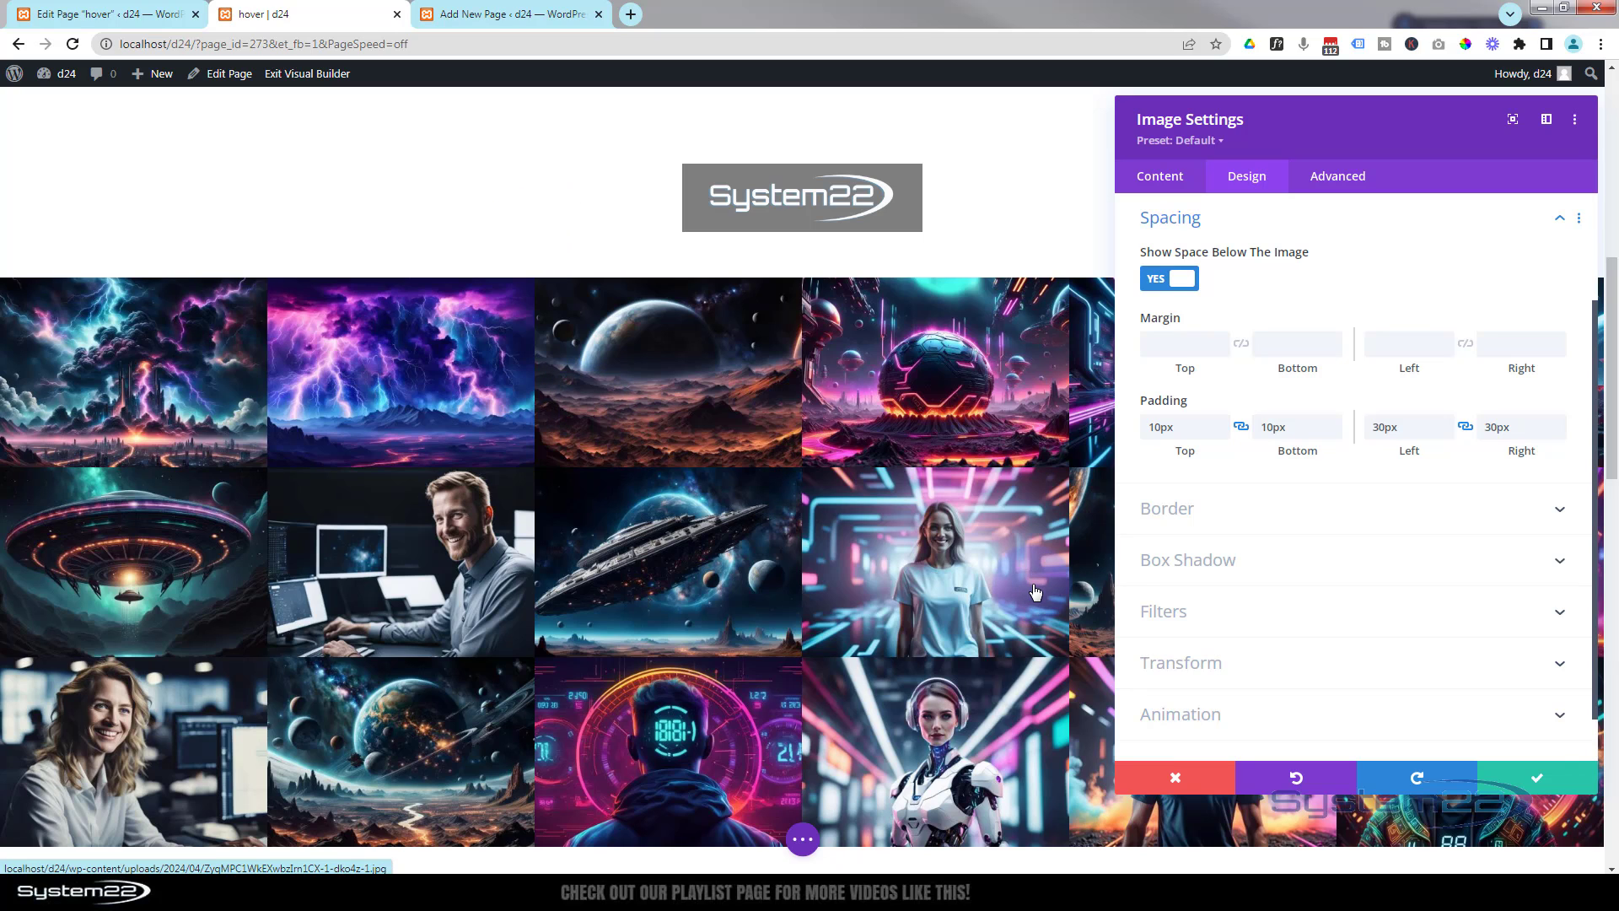
left_click(1537, 777)
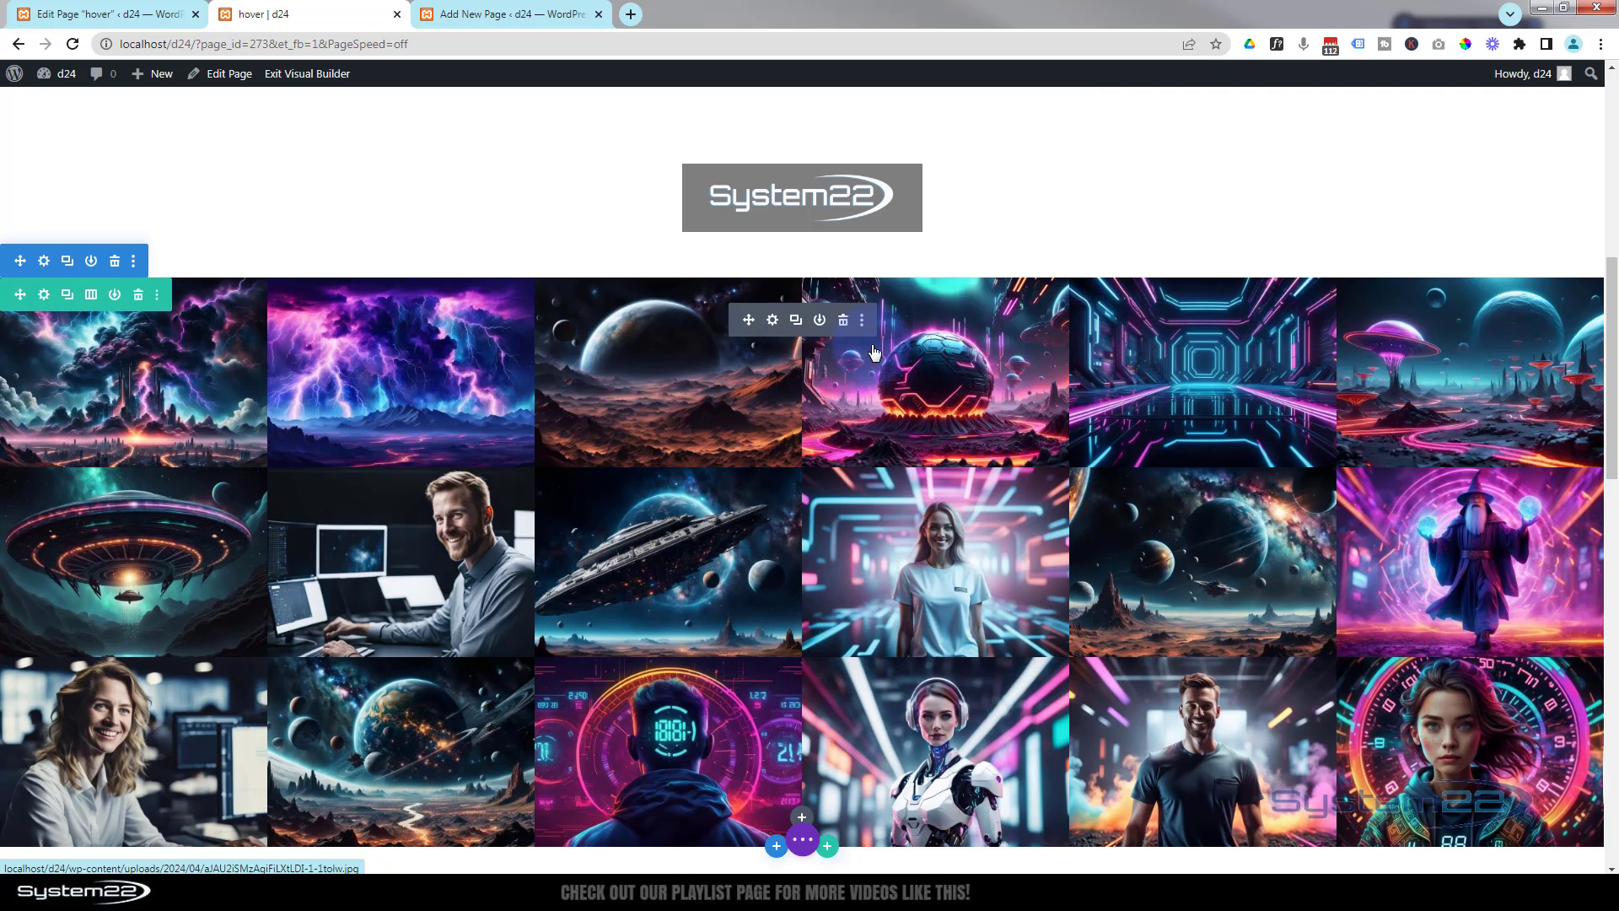
- Insert a new one-column row below the logo row
left_click(831, 238)
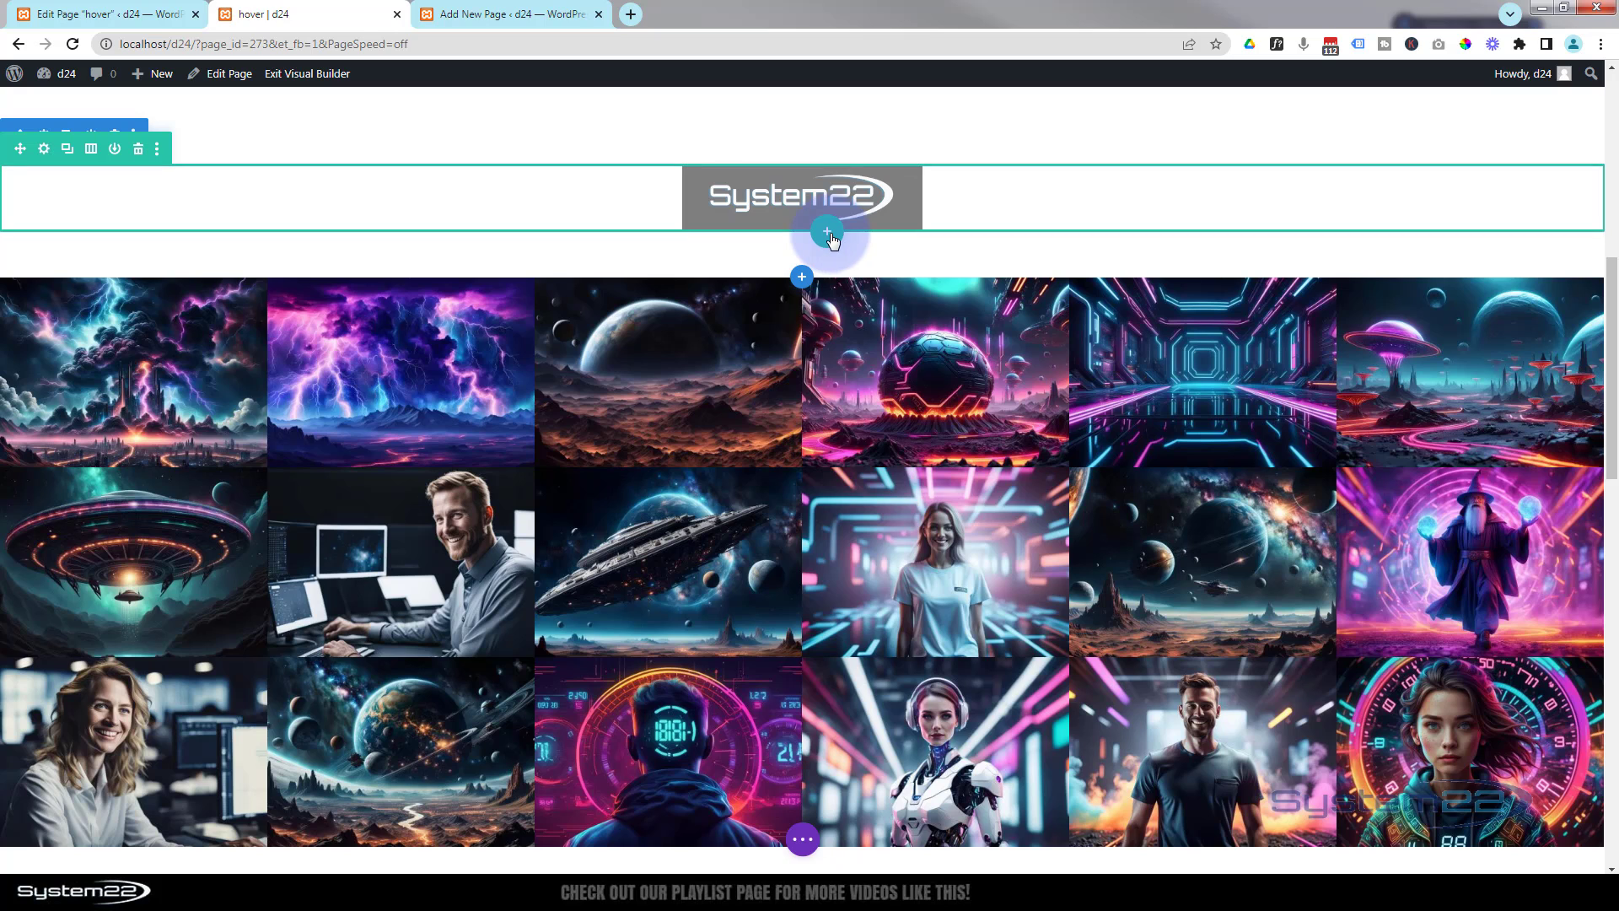
left_click(831, 237)
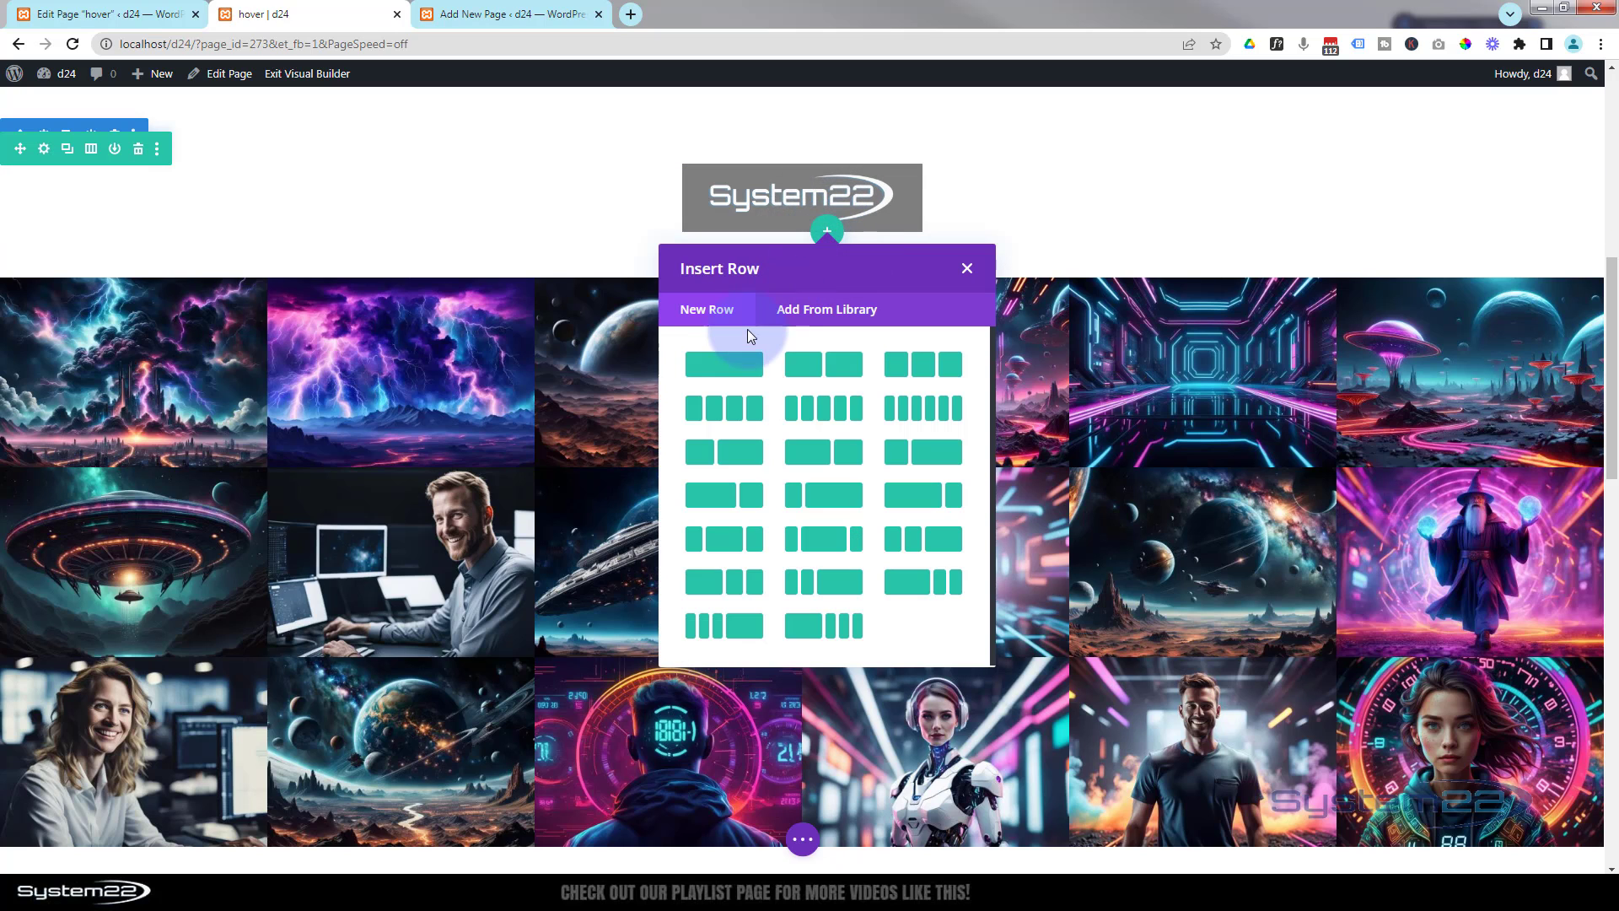
left_click(746, 365)
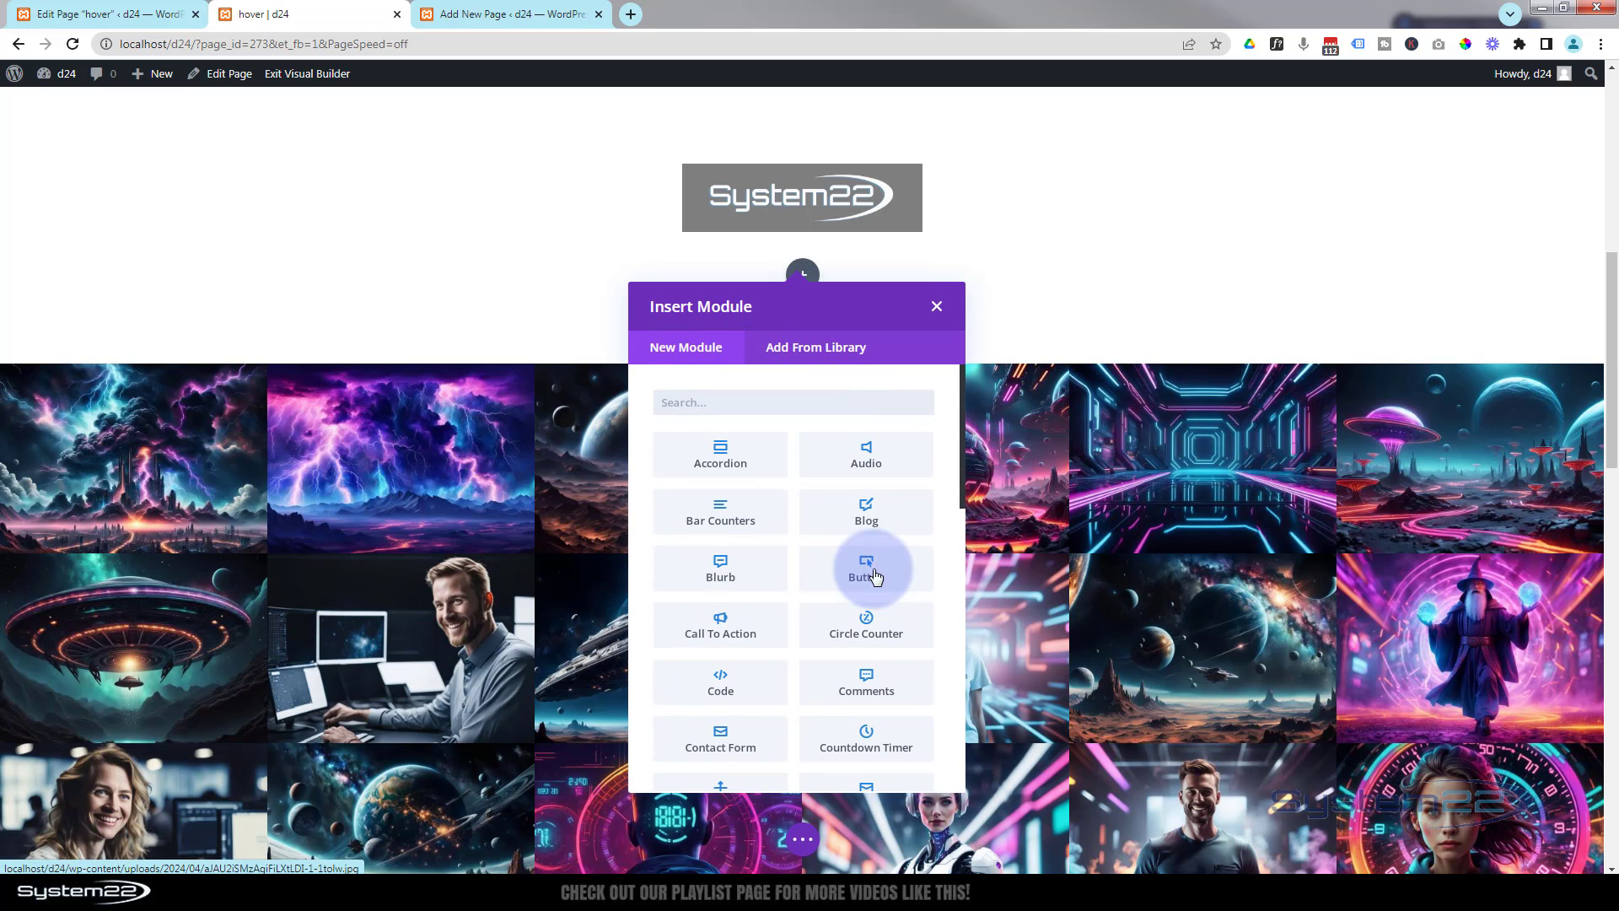
- Add a Call To Action module to the new row and set its button link URL to #
left_click(719, 628)
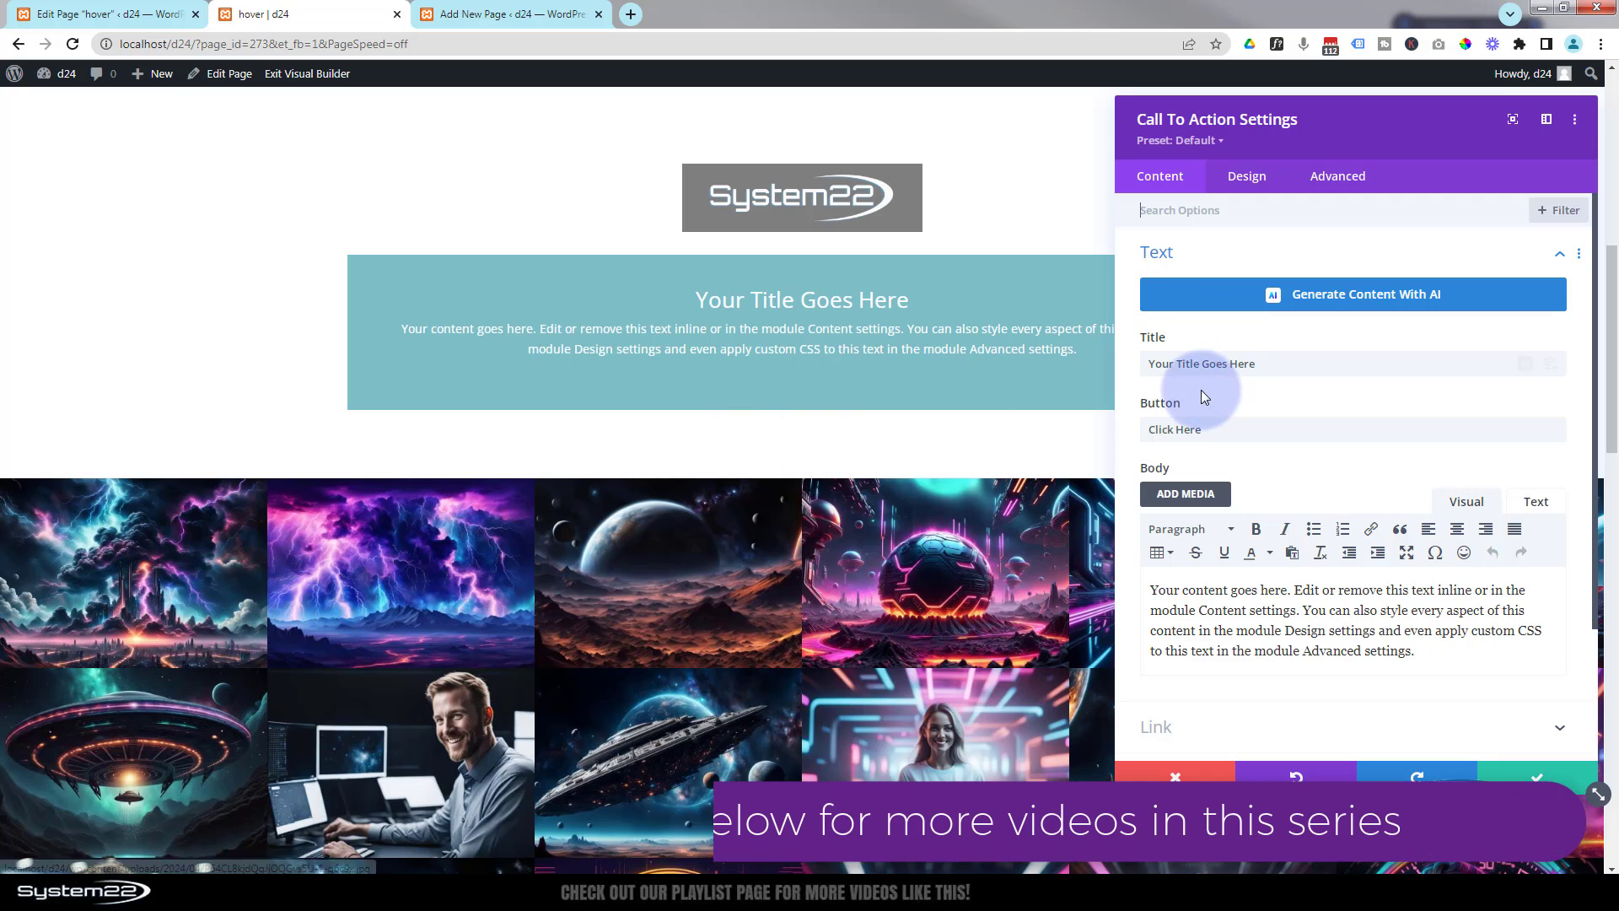
left_click_drag(1258, 363, 1147, 364)
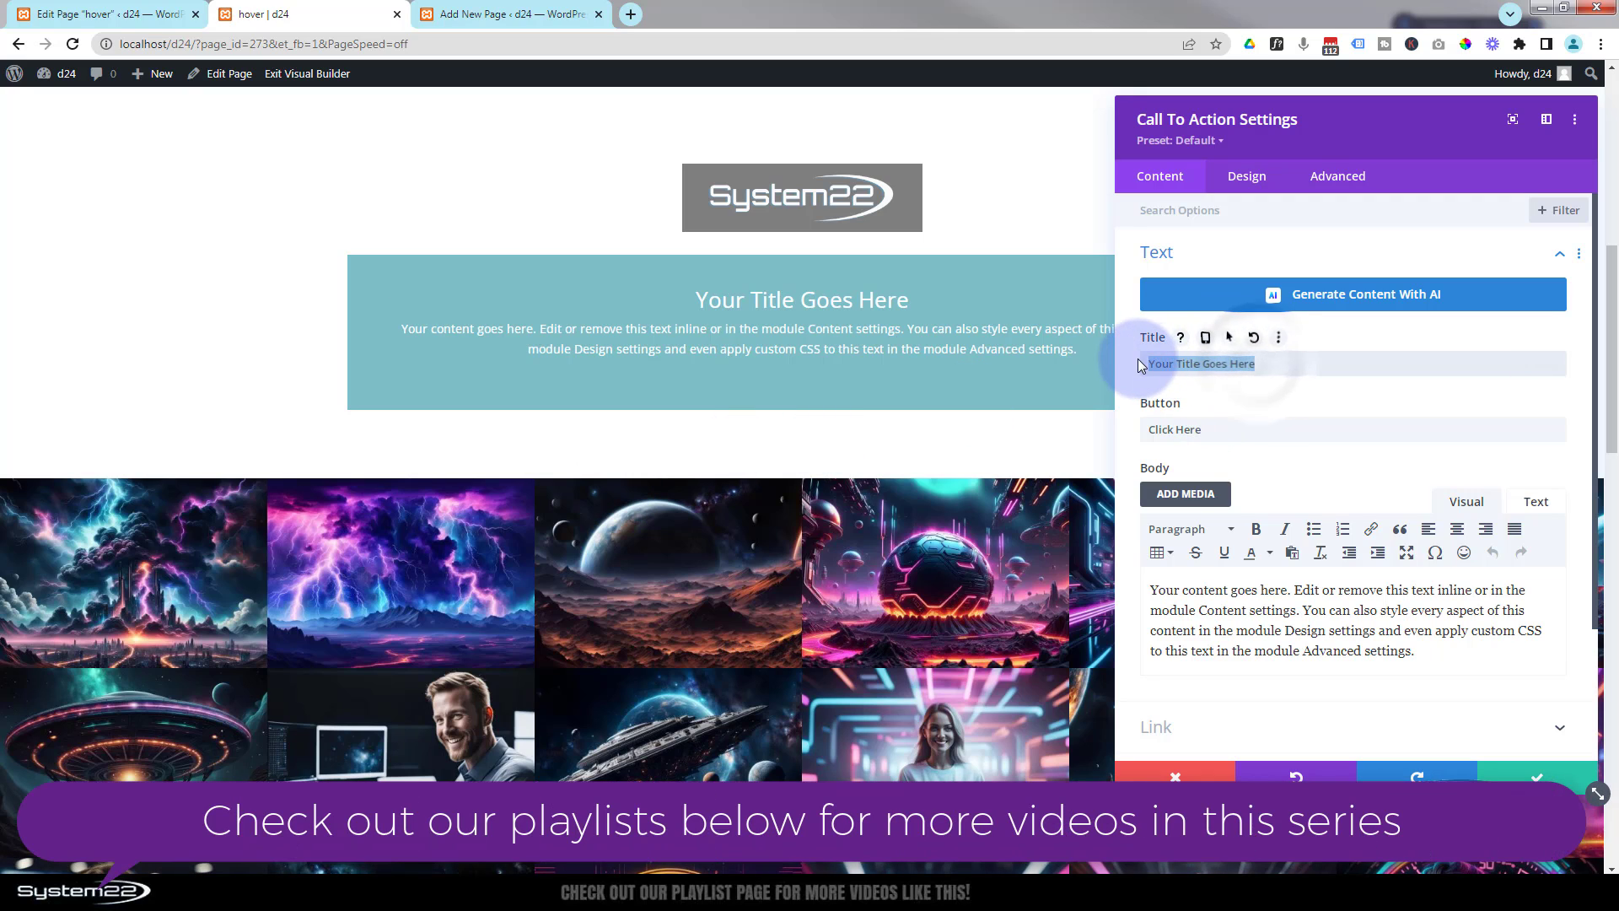
left_click_drag(1215, 429, 1130, 429)
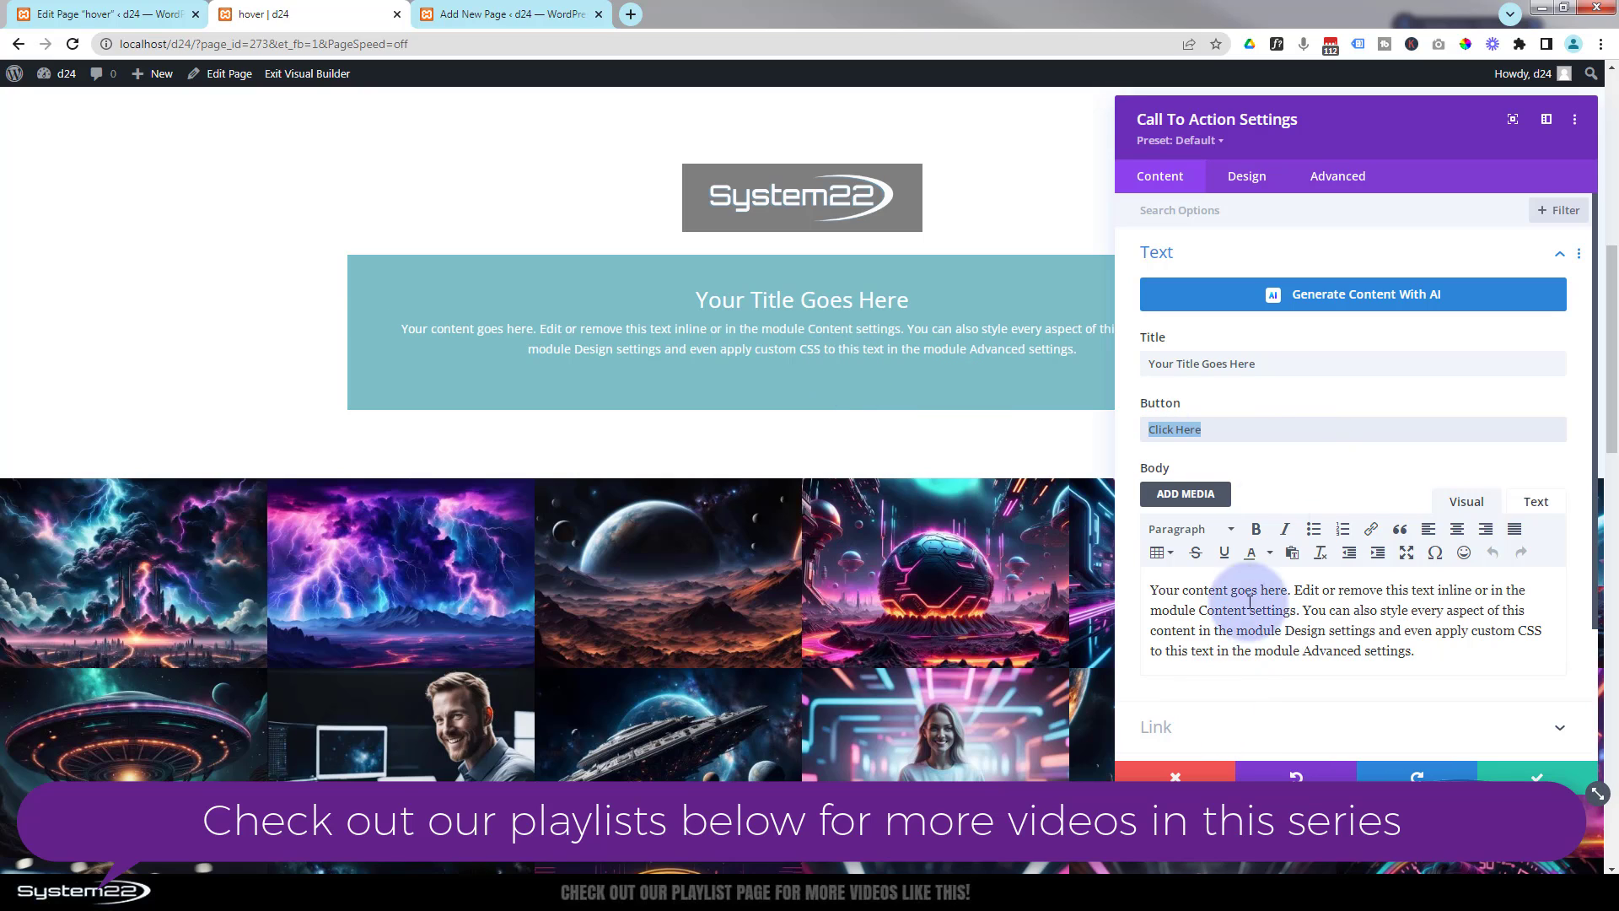
mouse_move(1301, 409)
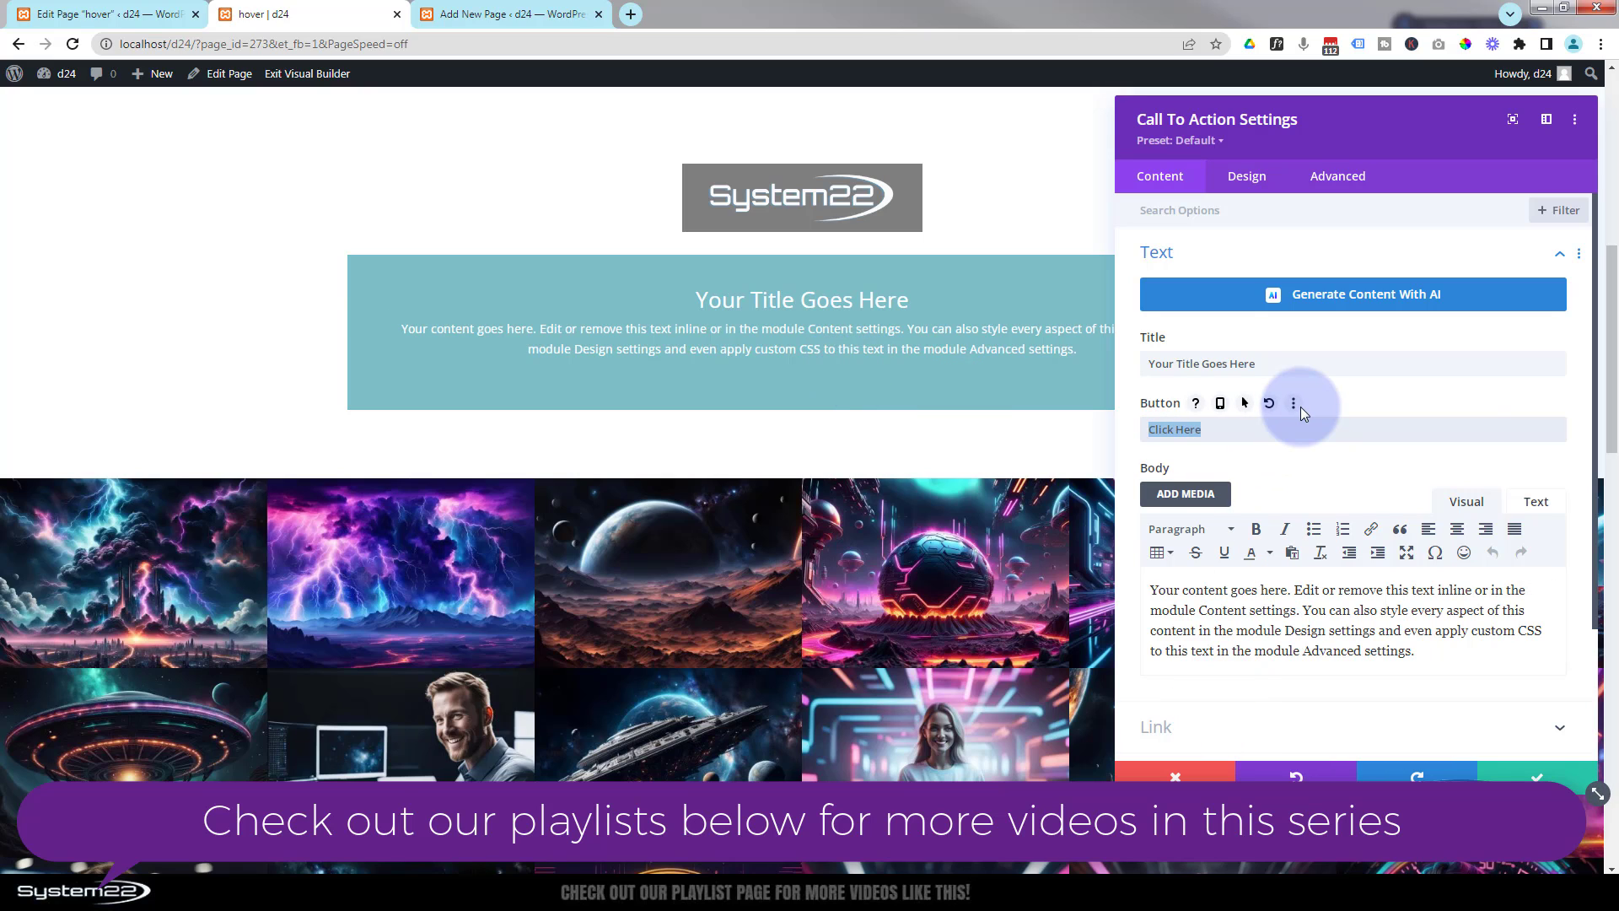
scroll(1305, 422, "down", 2)
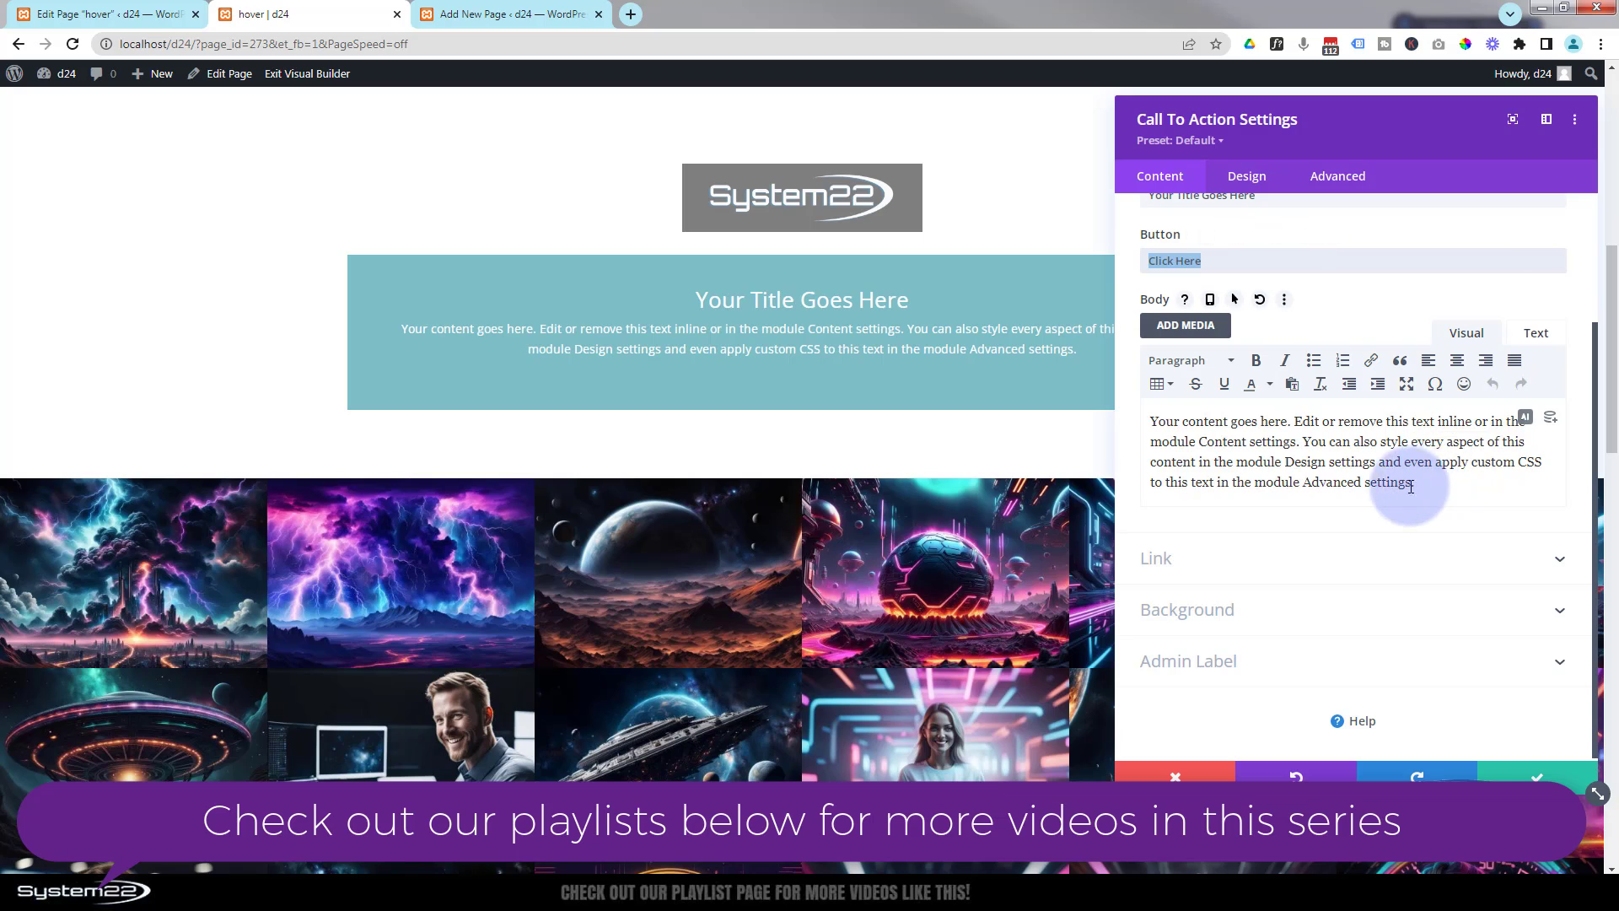
left_click_drag(1411, 486, 1127, 419)
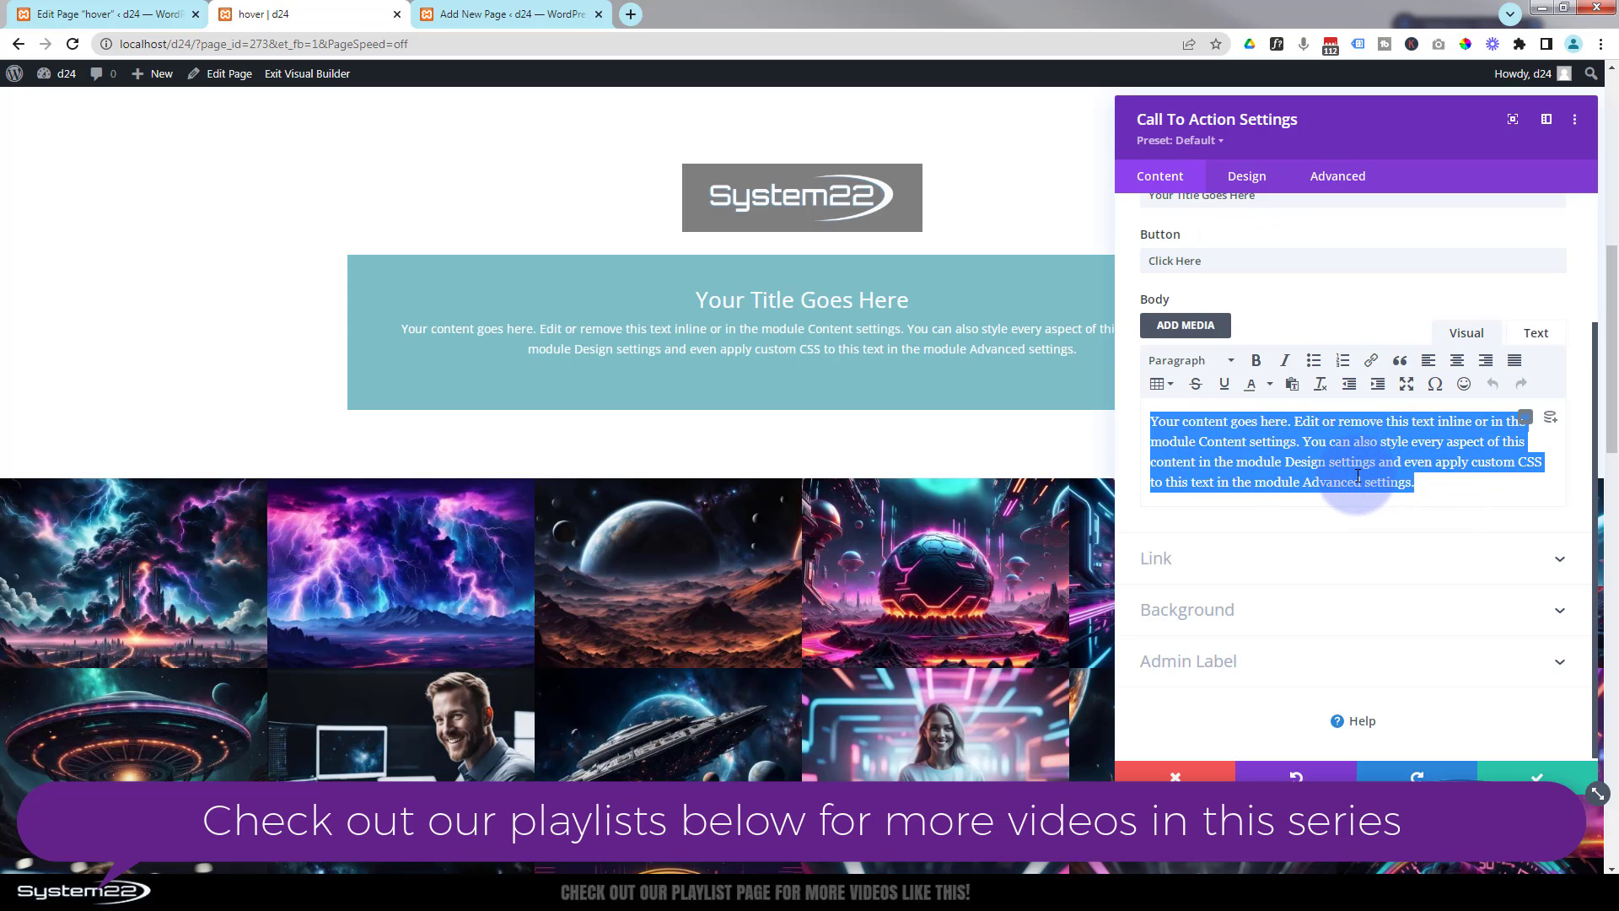
left_click(1250, 560)
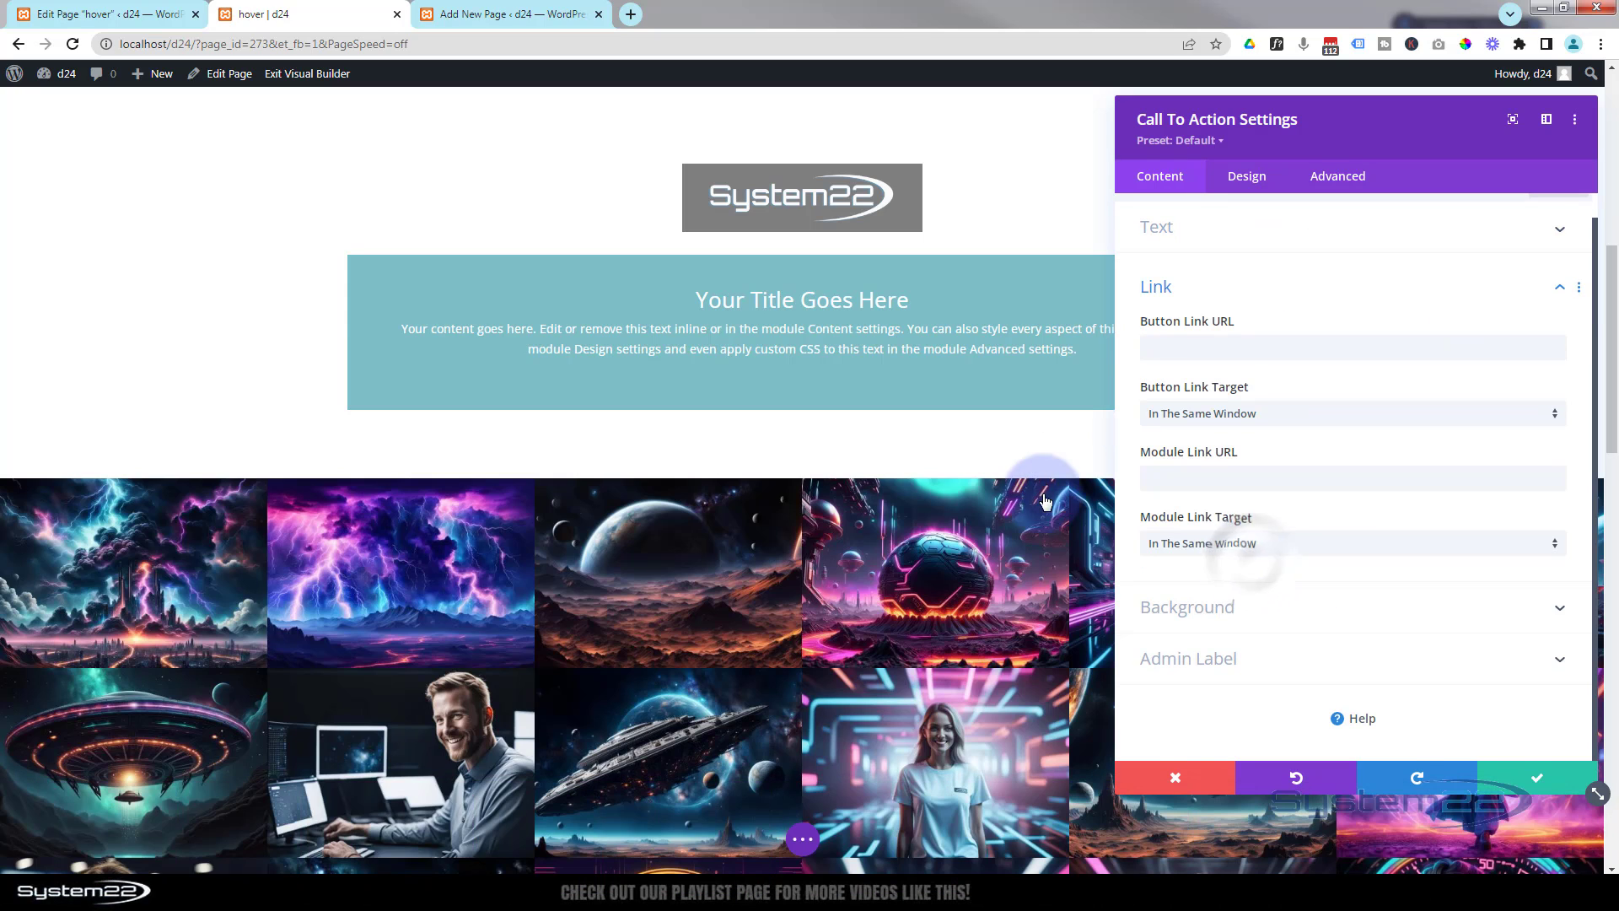
left_click(1158, 344)
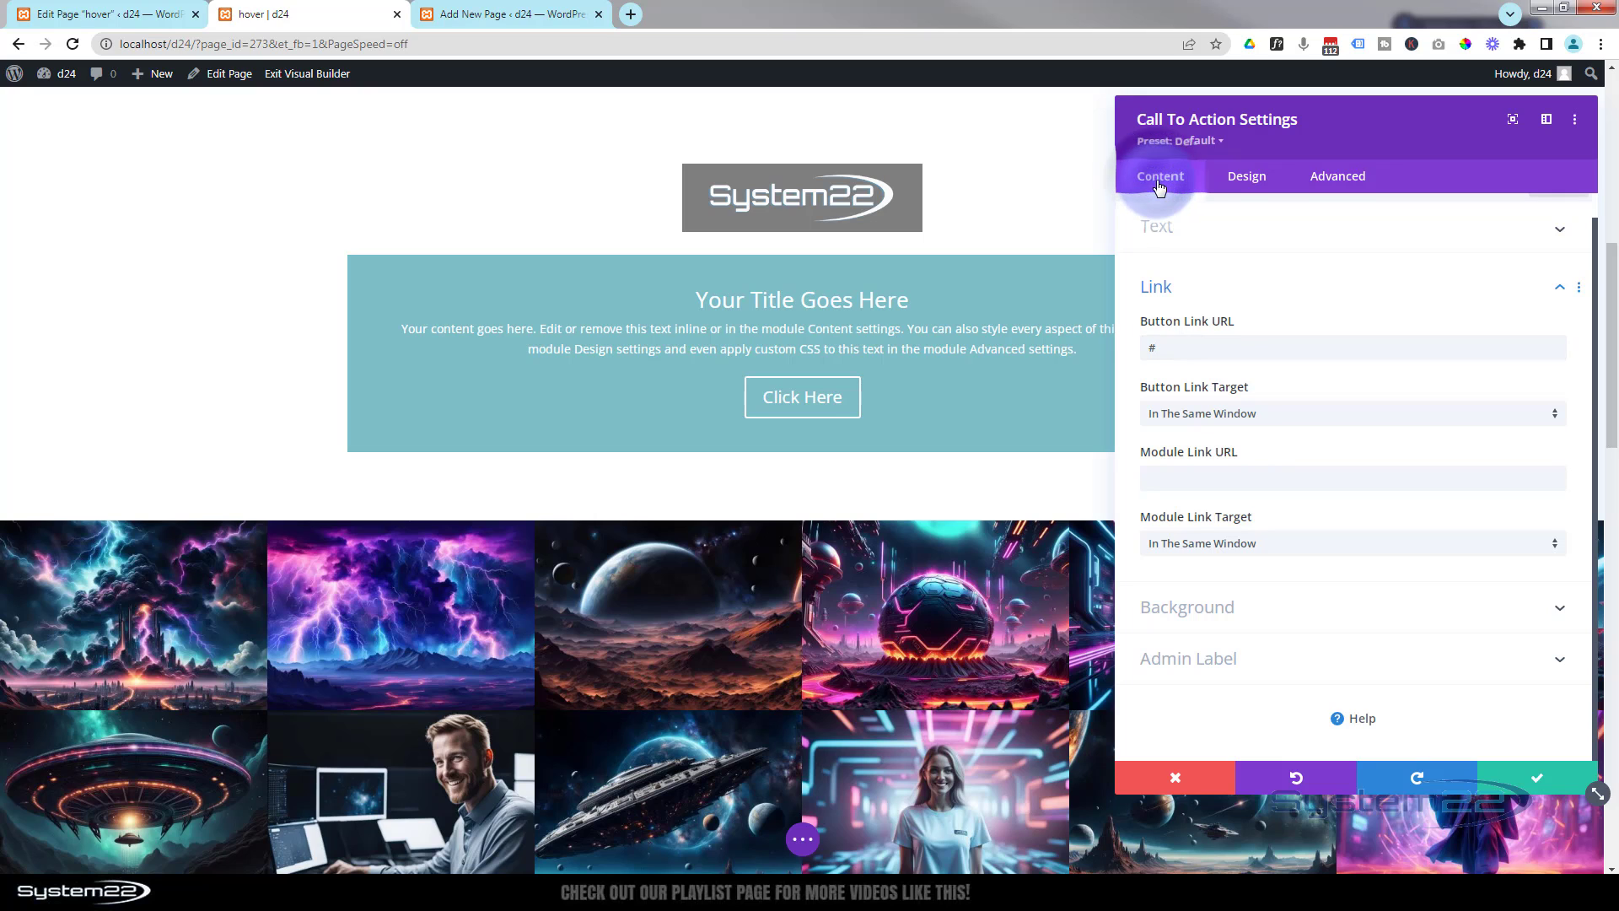
- Set the Call To Action background color to black at rgba(0,0,0,0.62) and save the module
left_click(1260, 607)
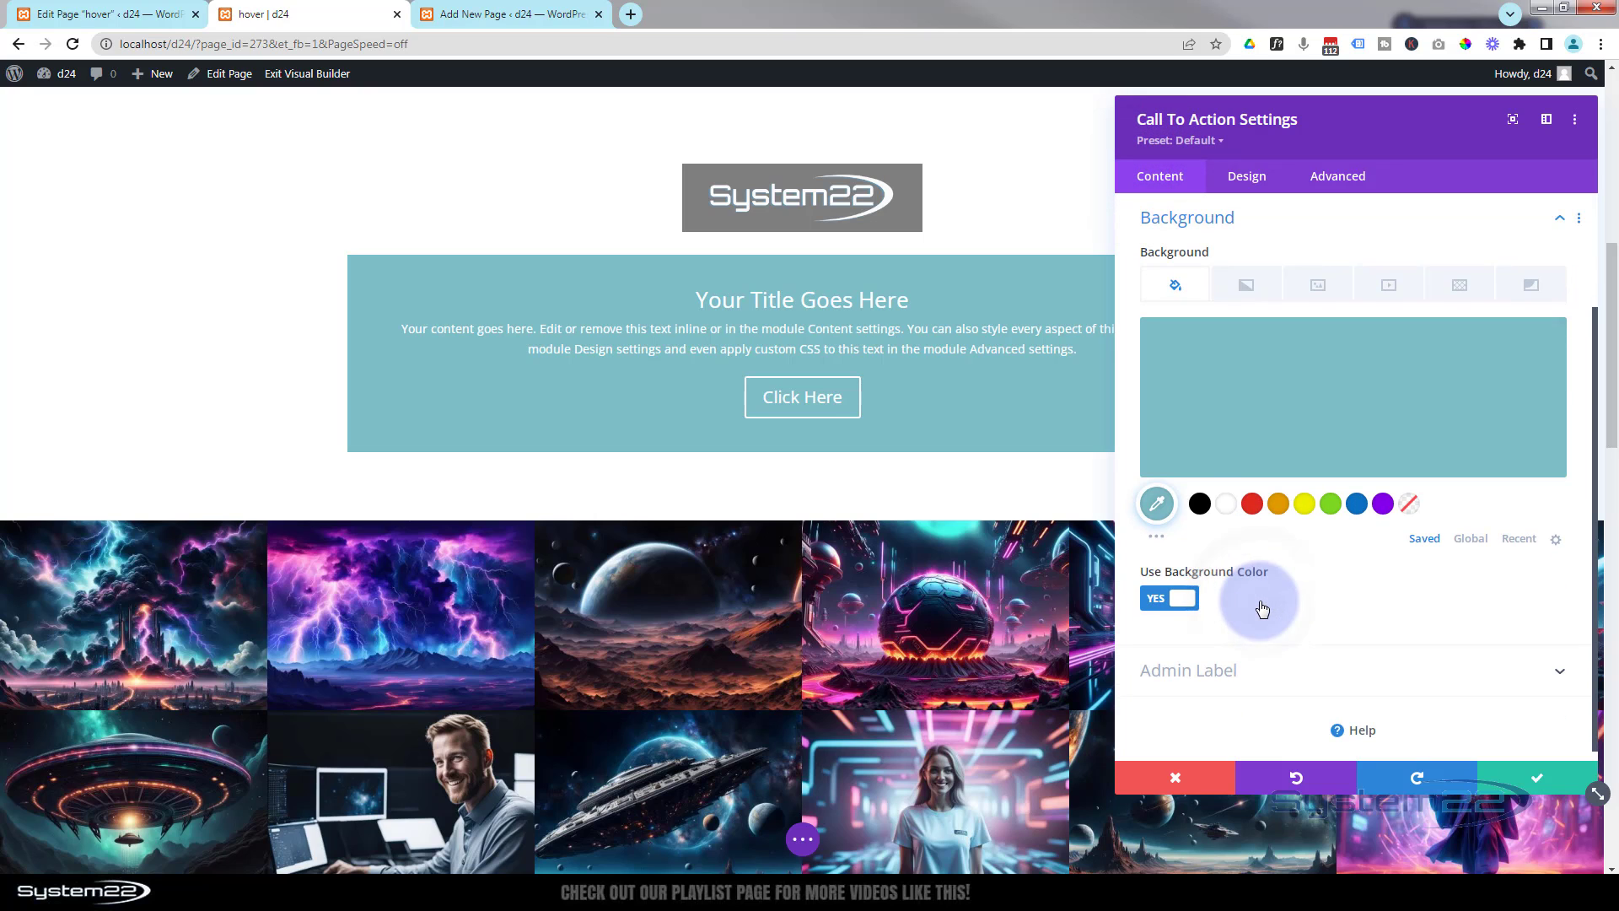
left_click(1200, 505)
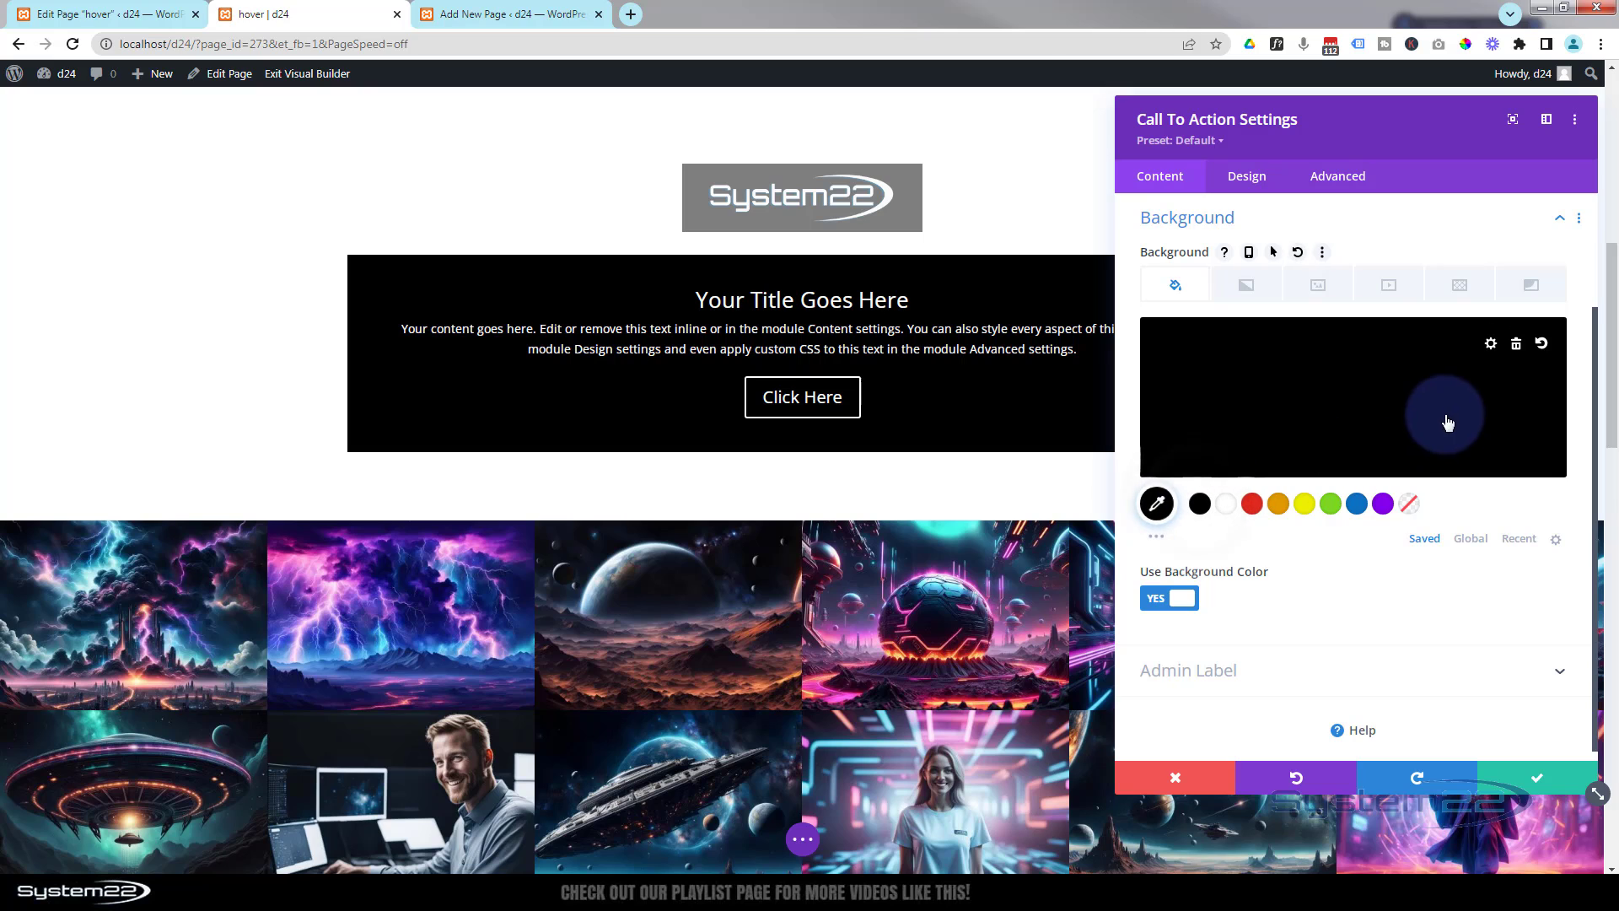
left_click(1383, 406)
left_click(1548, 350)
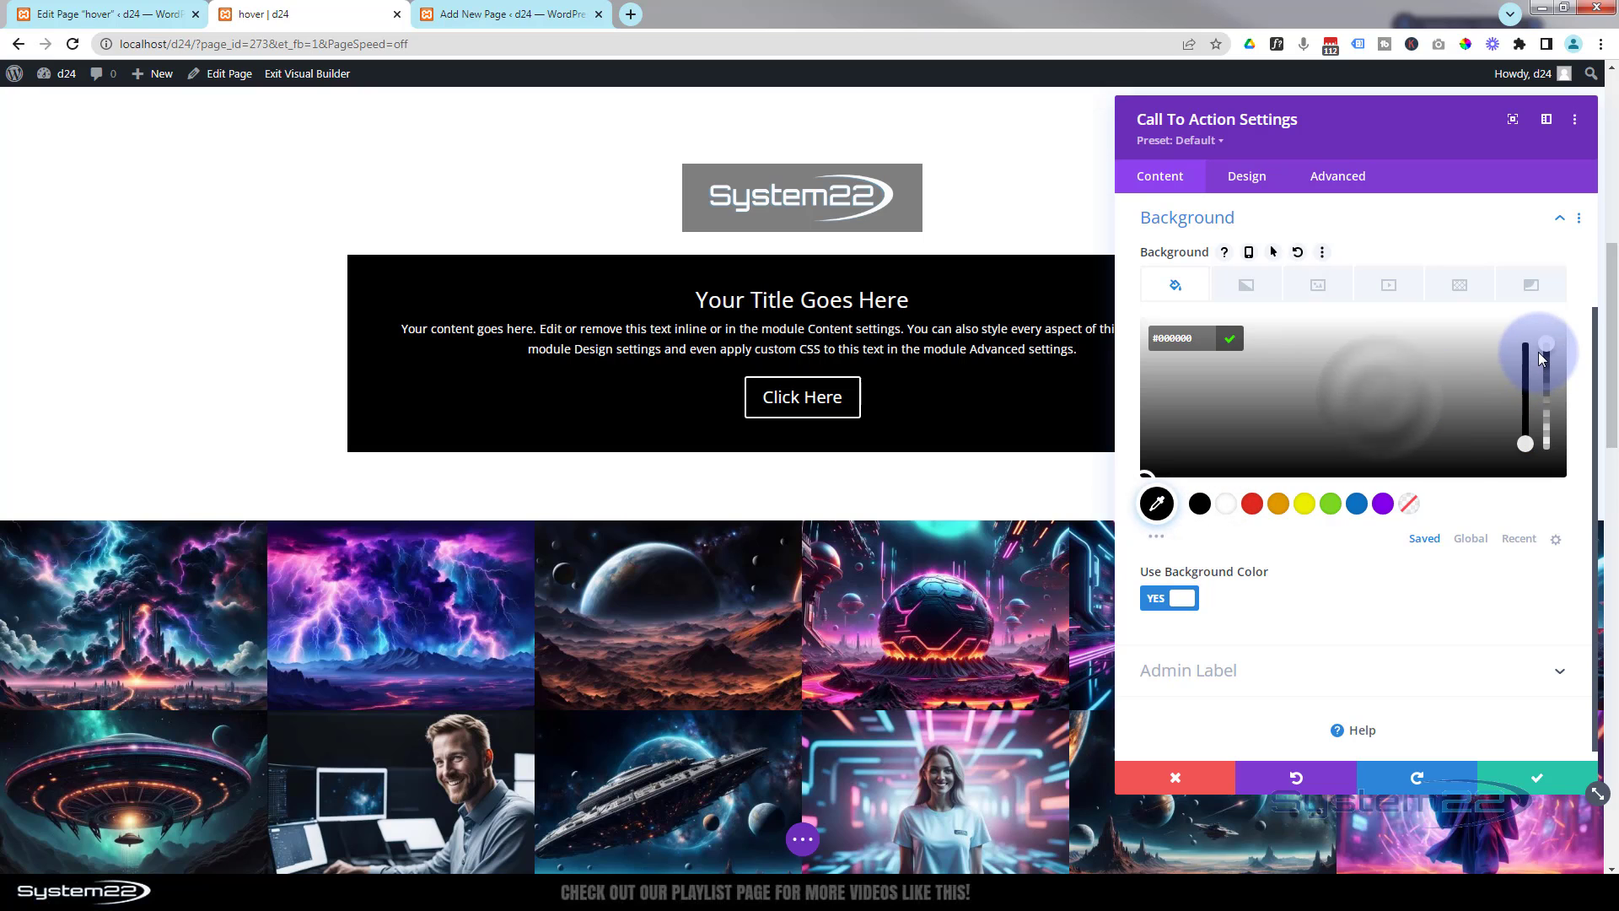
left_click_drag(1551, 364, 1551, 400)
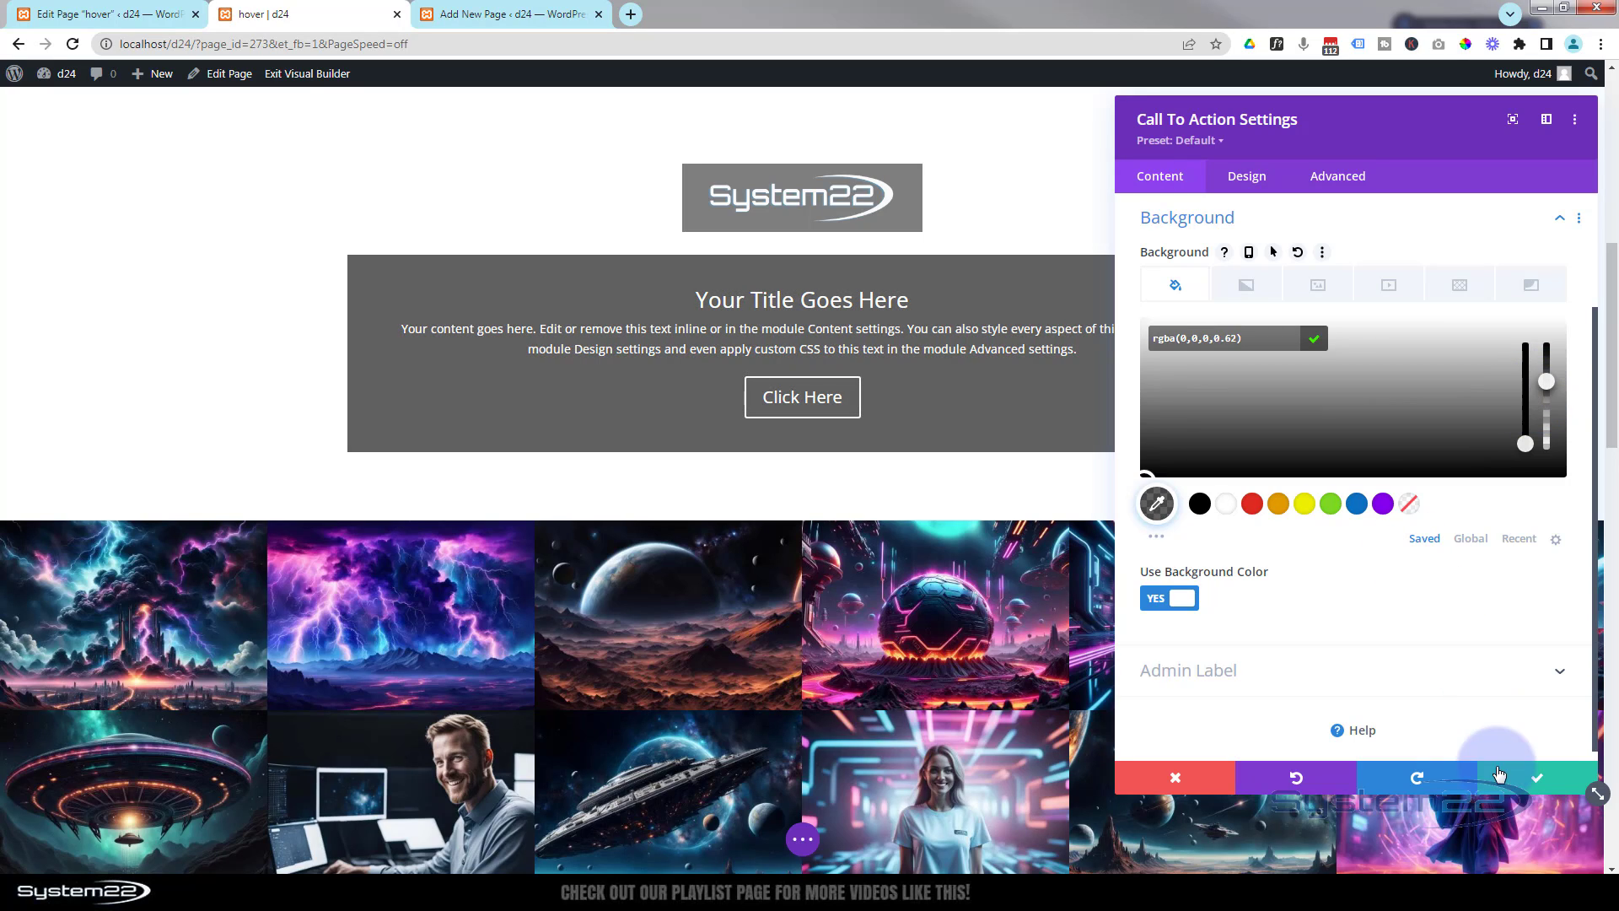
left_click(1540, 777)
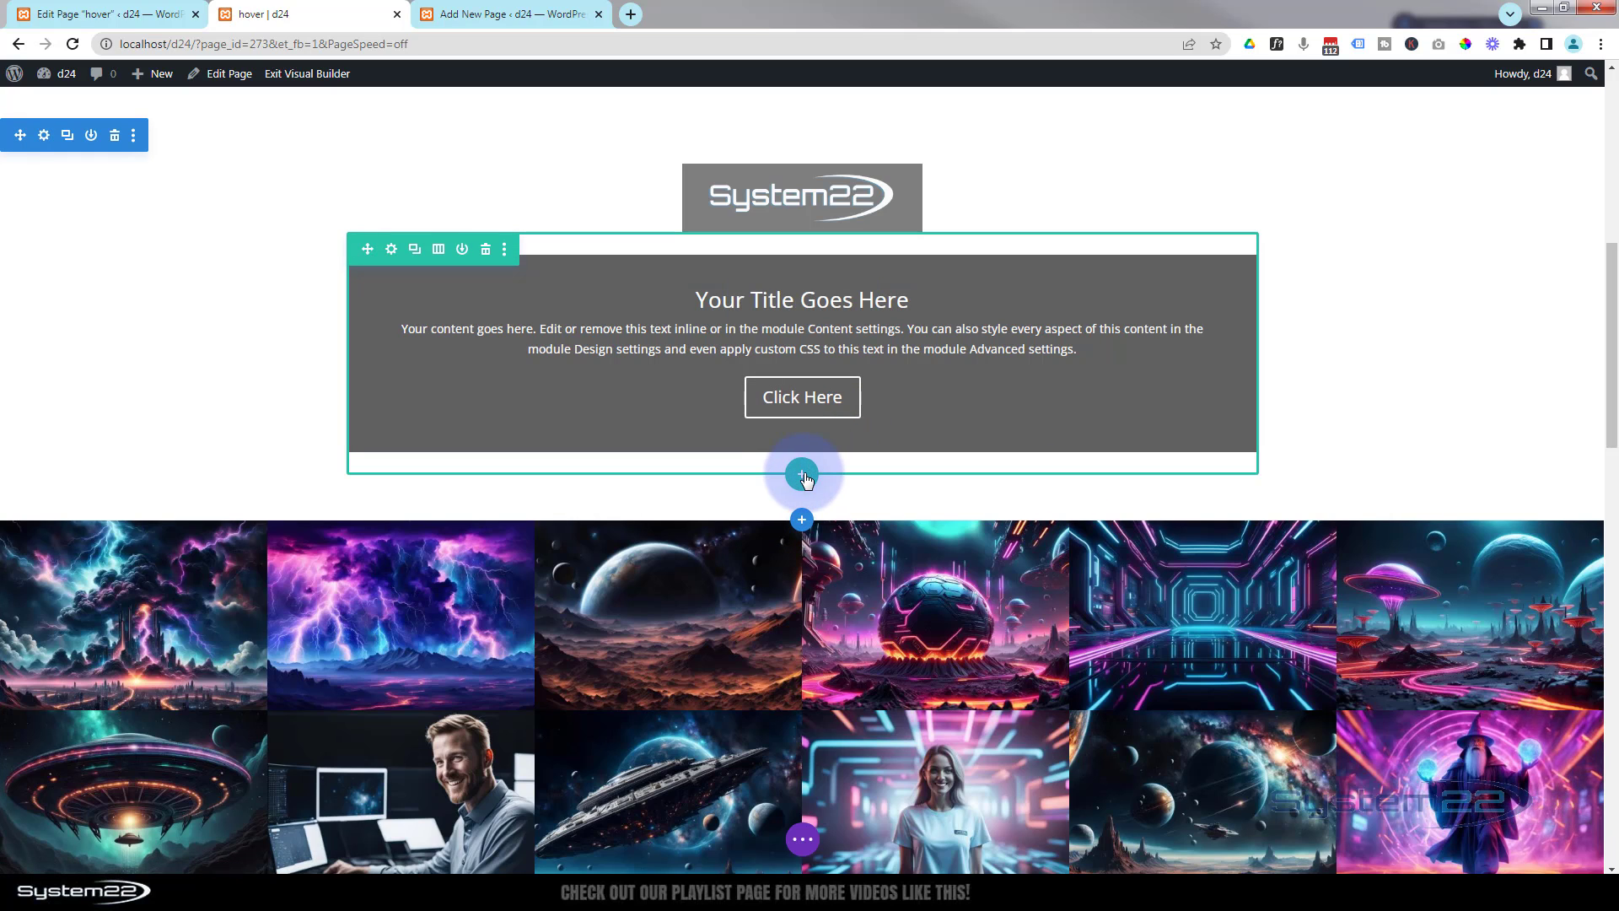
- Insert a one-column row below the Call To Action row and add a Menu module to it
left_click(803, 475)
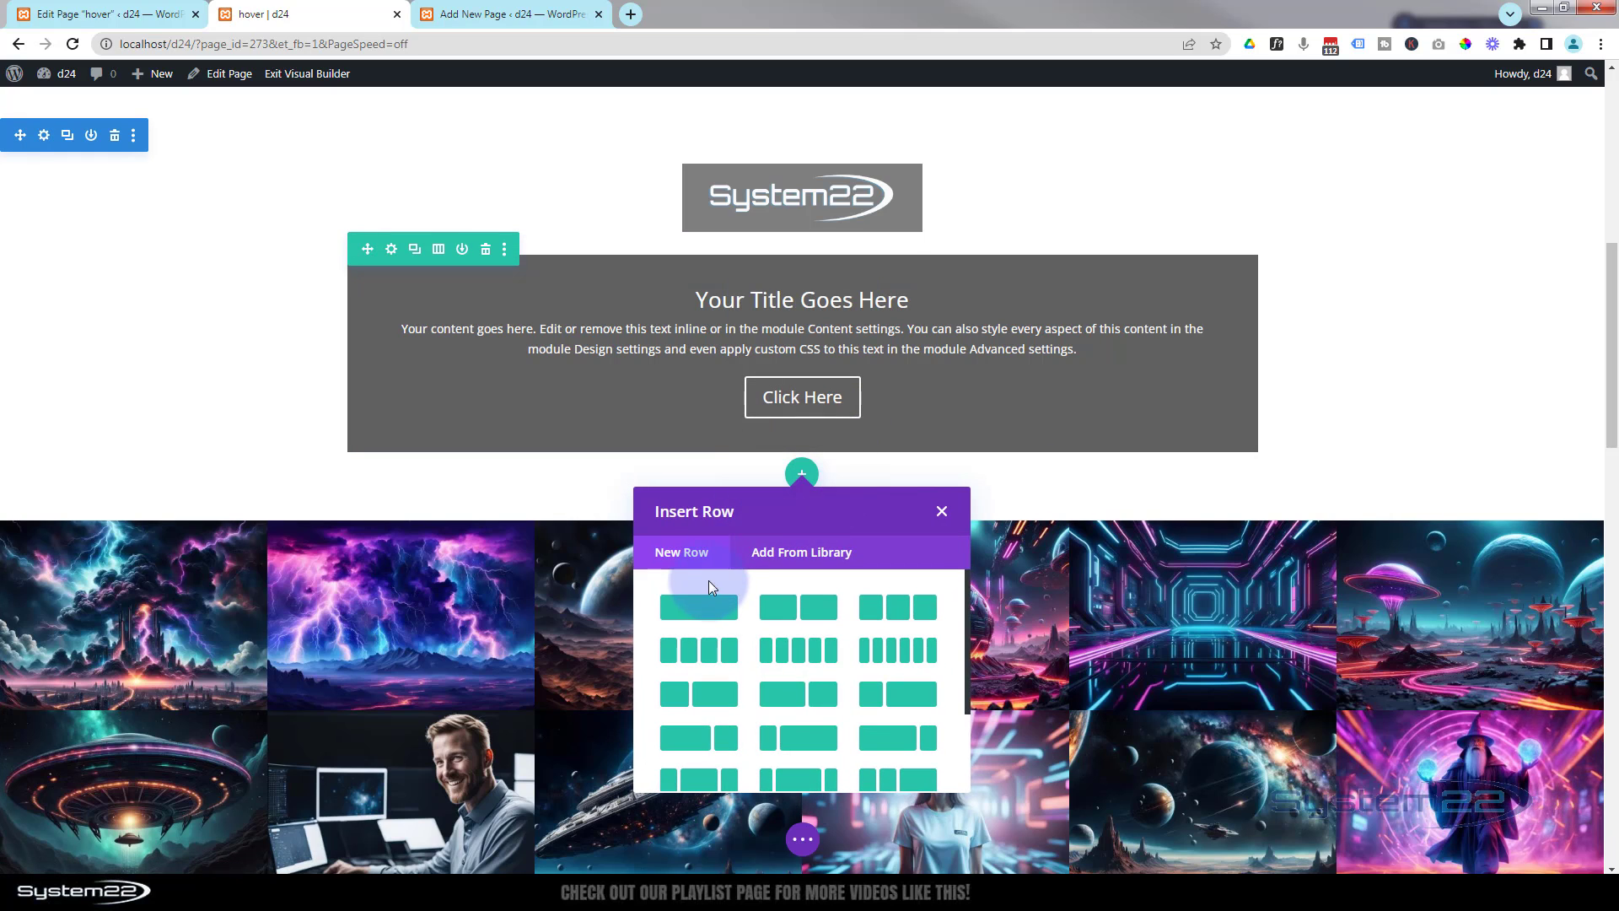
left_click(709, 606)
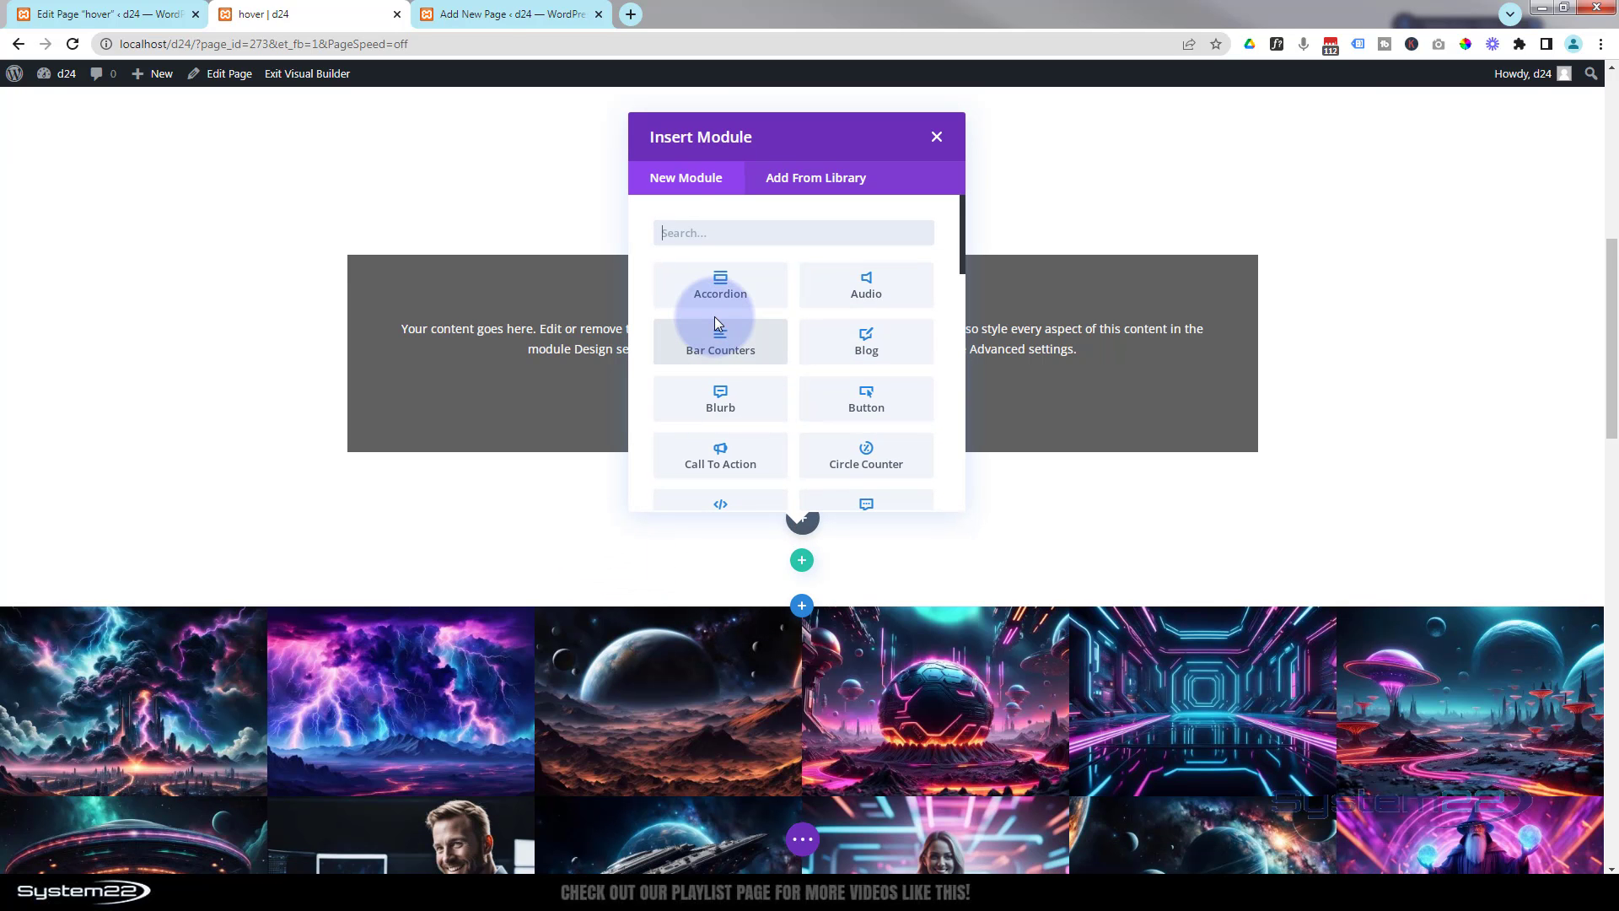
scroll(781, 312, "down", 2)
scroll(781, 312, "down", 4)
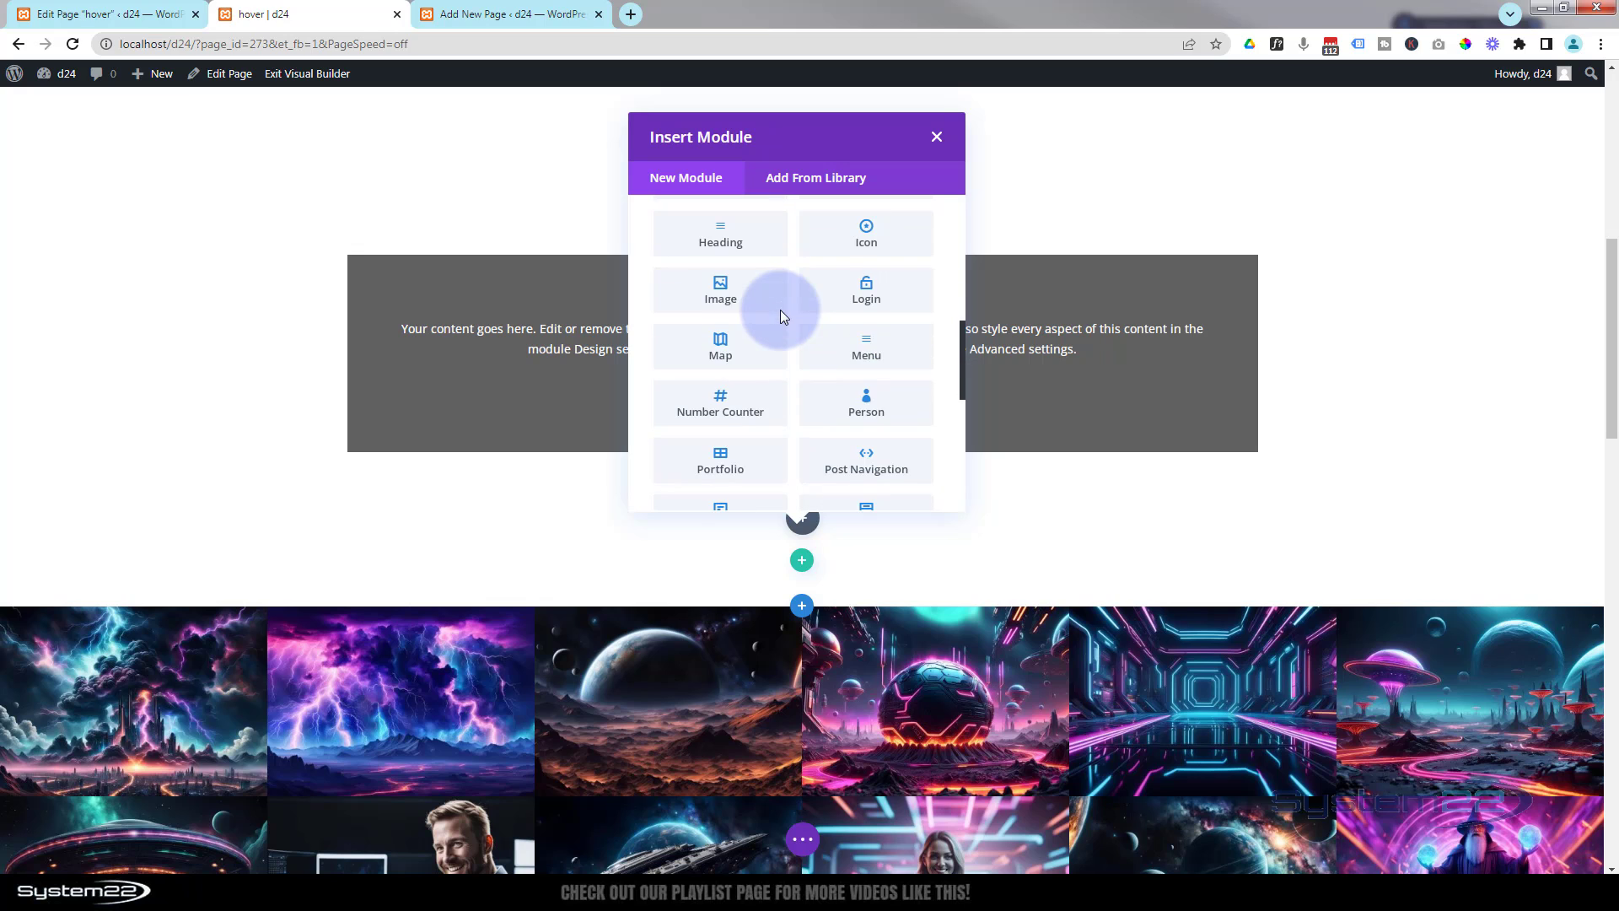
left_click(846, 356)
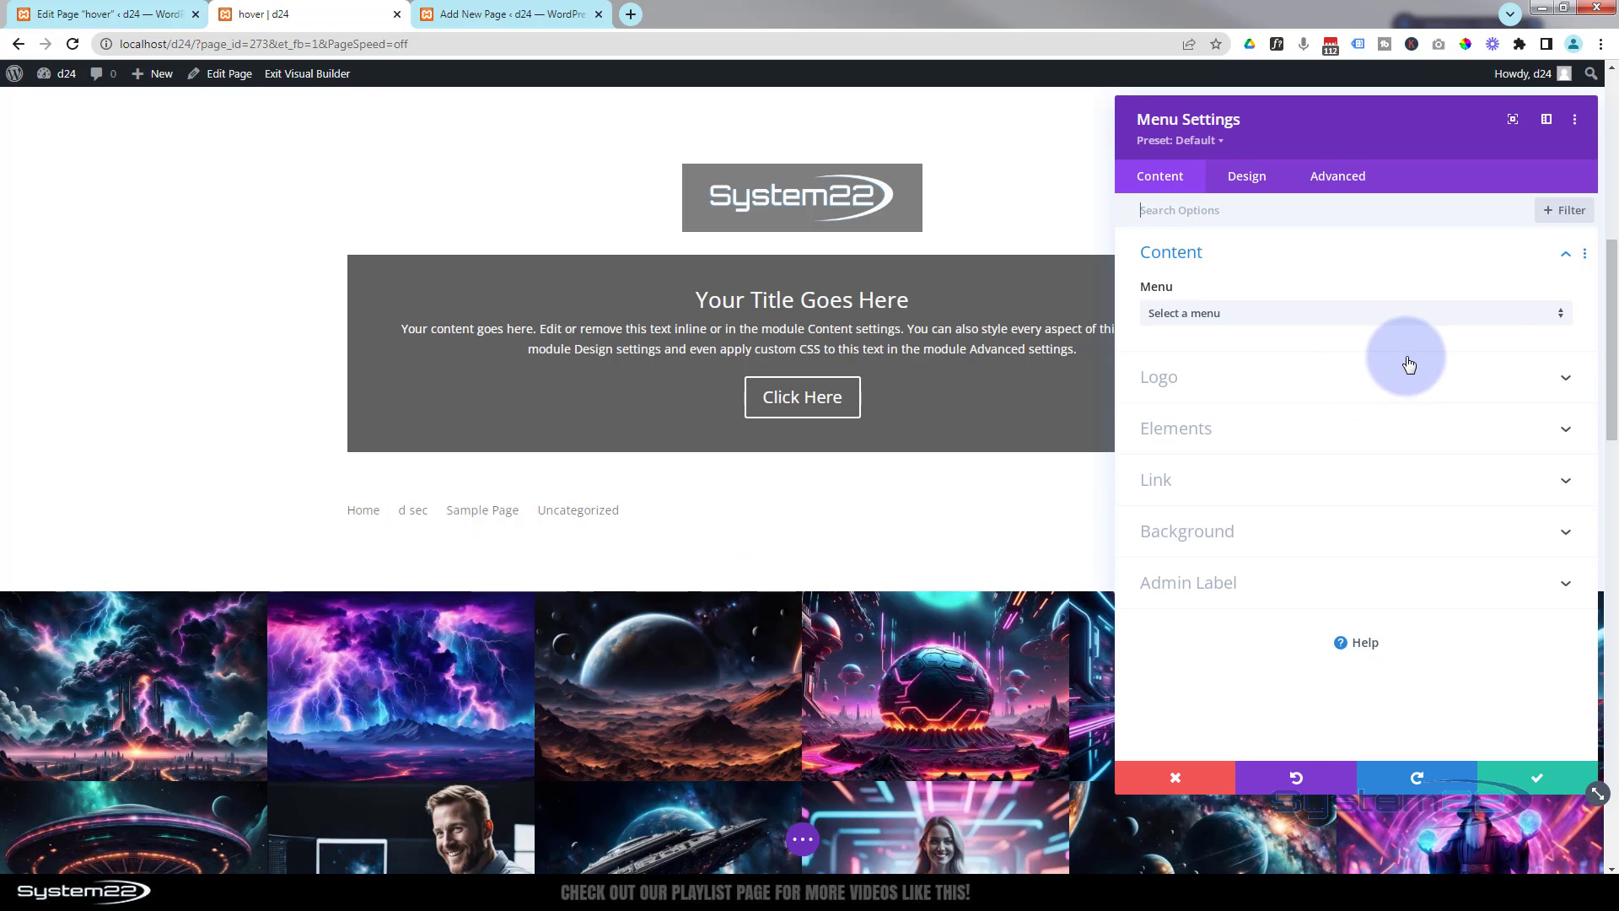
- Check the available menus in the menu selector and on the WordPress Menus admin page in another tab
left_click(1291, 318)
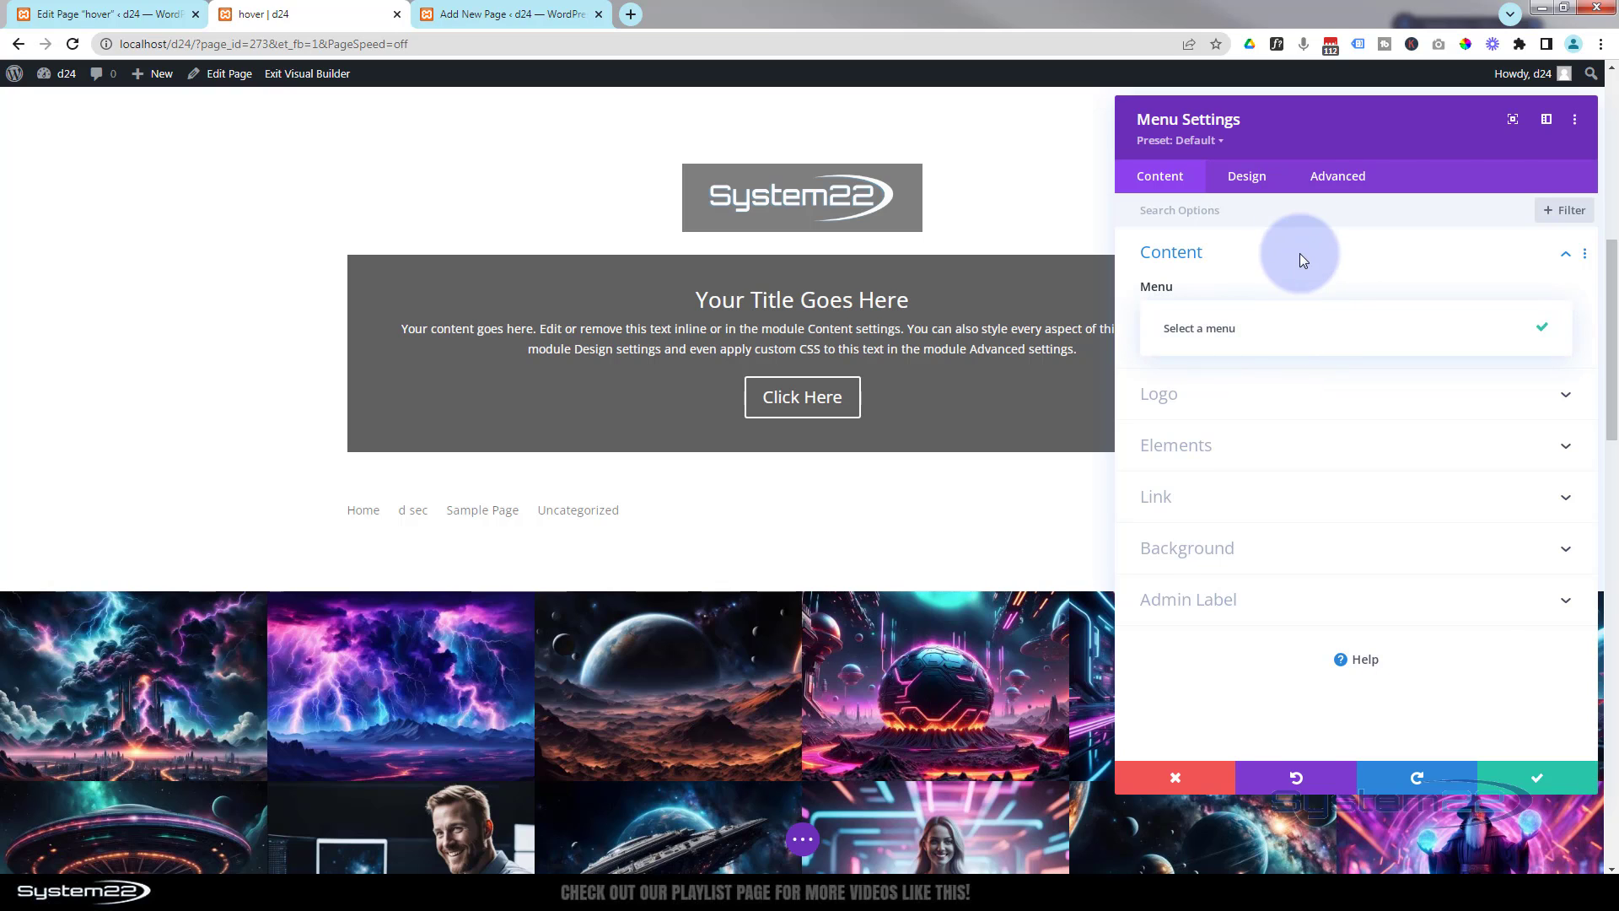
left_click(515, 14)
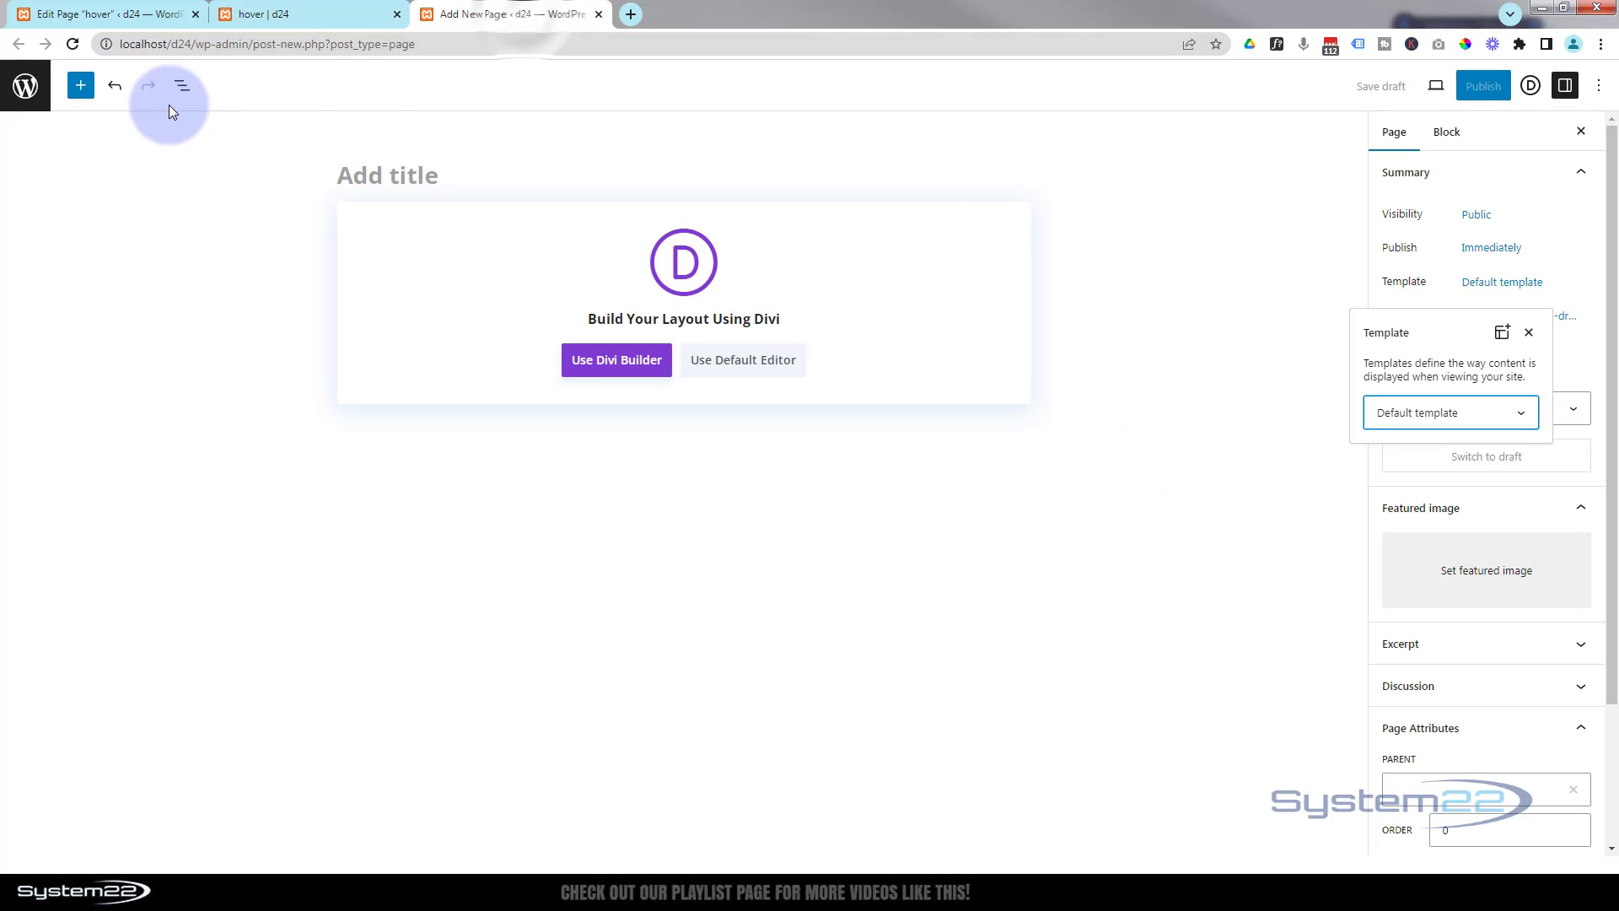
left_click(26, 85)
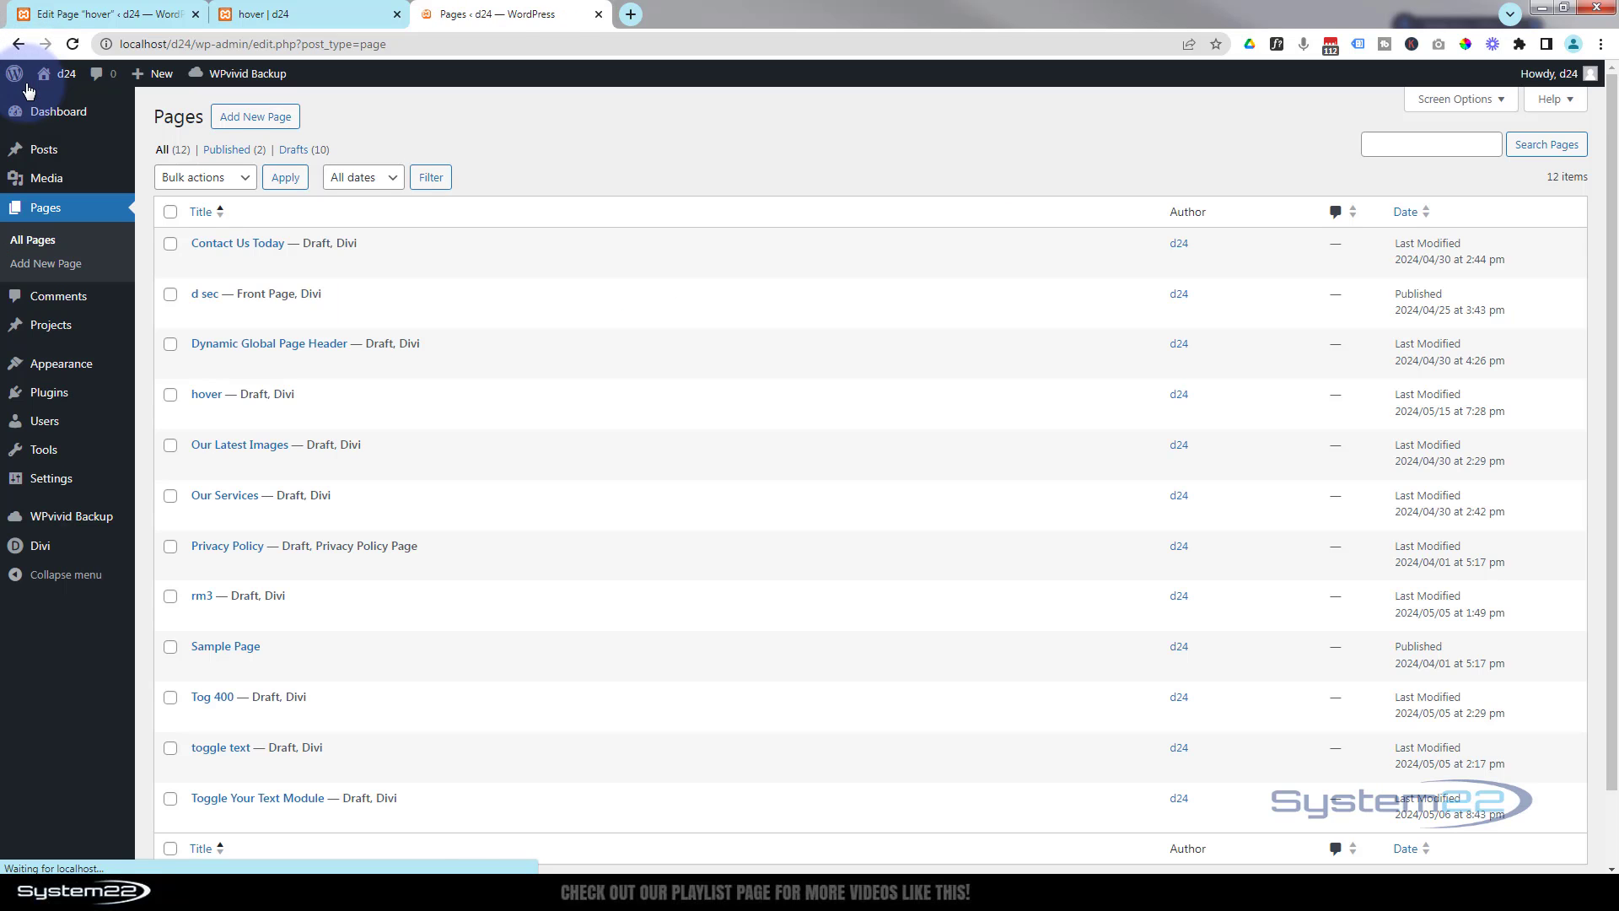
mouse_move(90, 367)
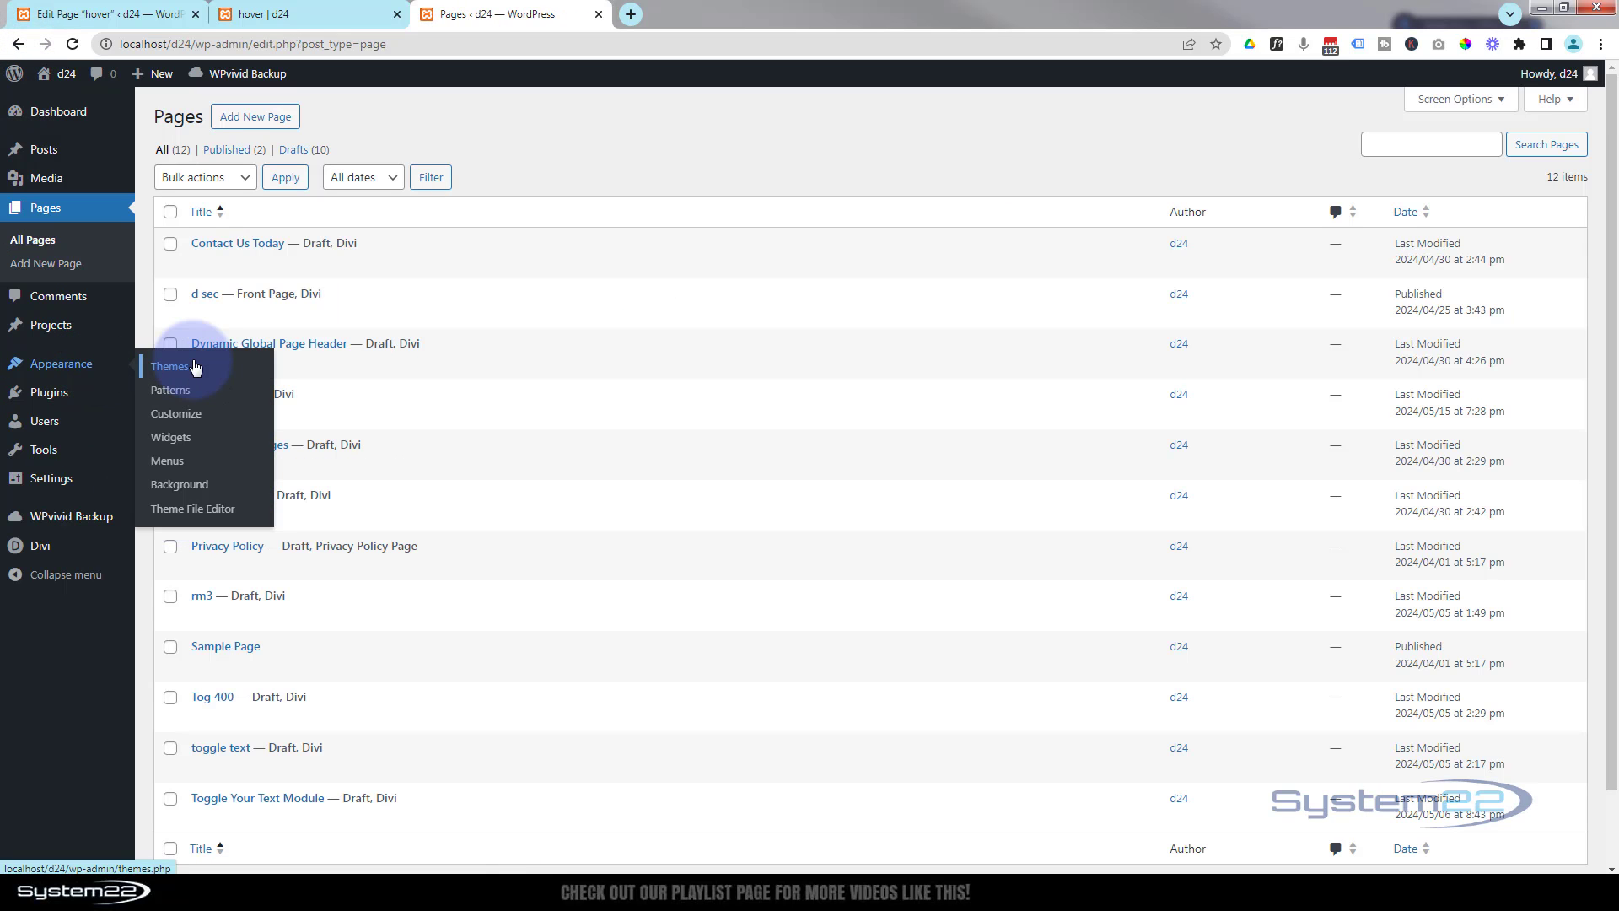
left_click(177, 465)
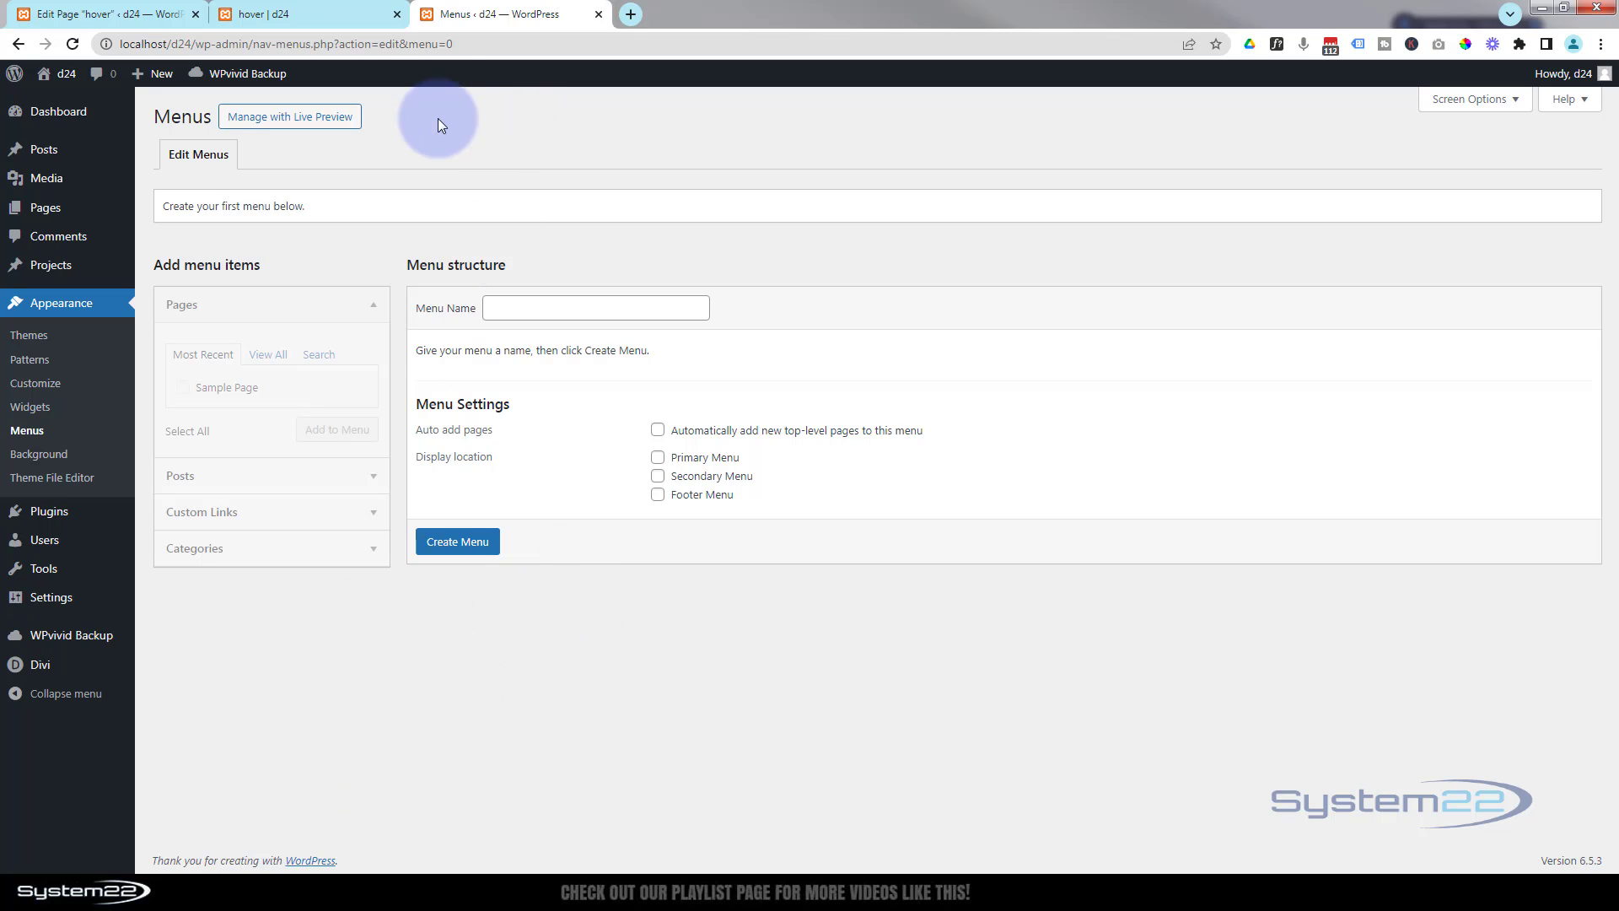
left_click(318, 13)
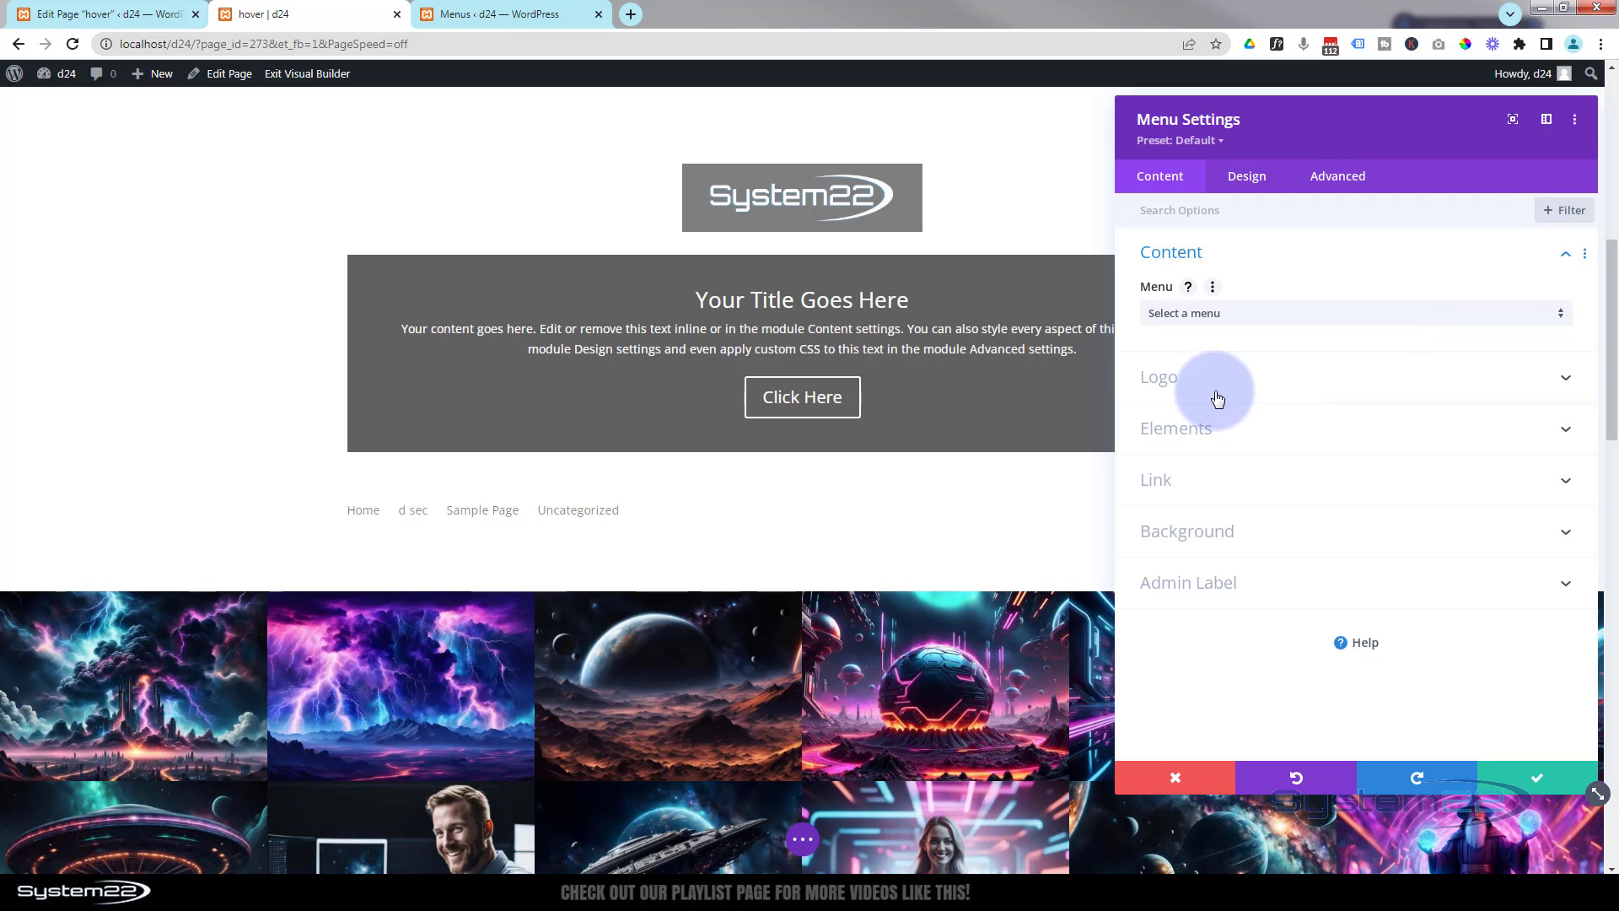
- Set the Menu module's background color to black
left_click(1242, 428)
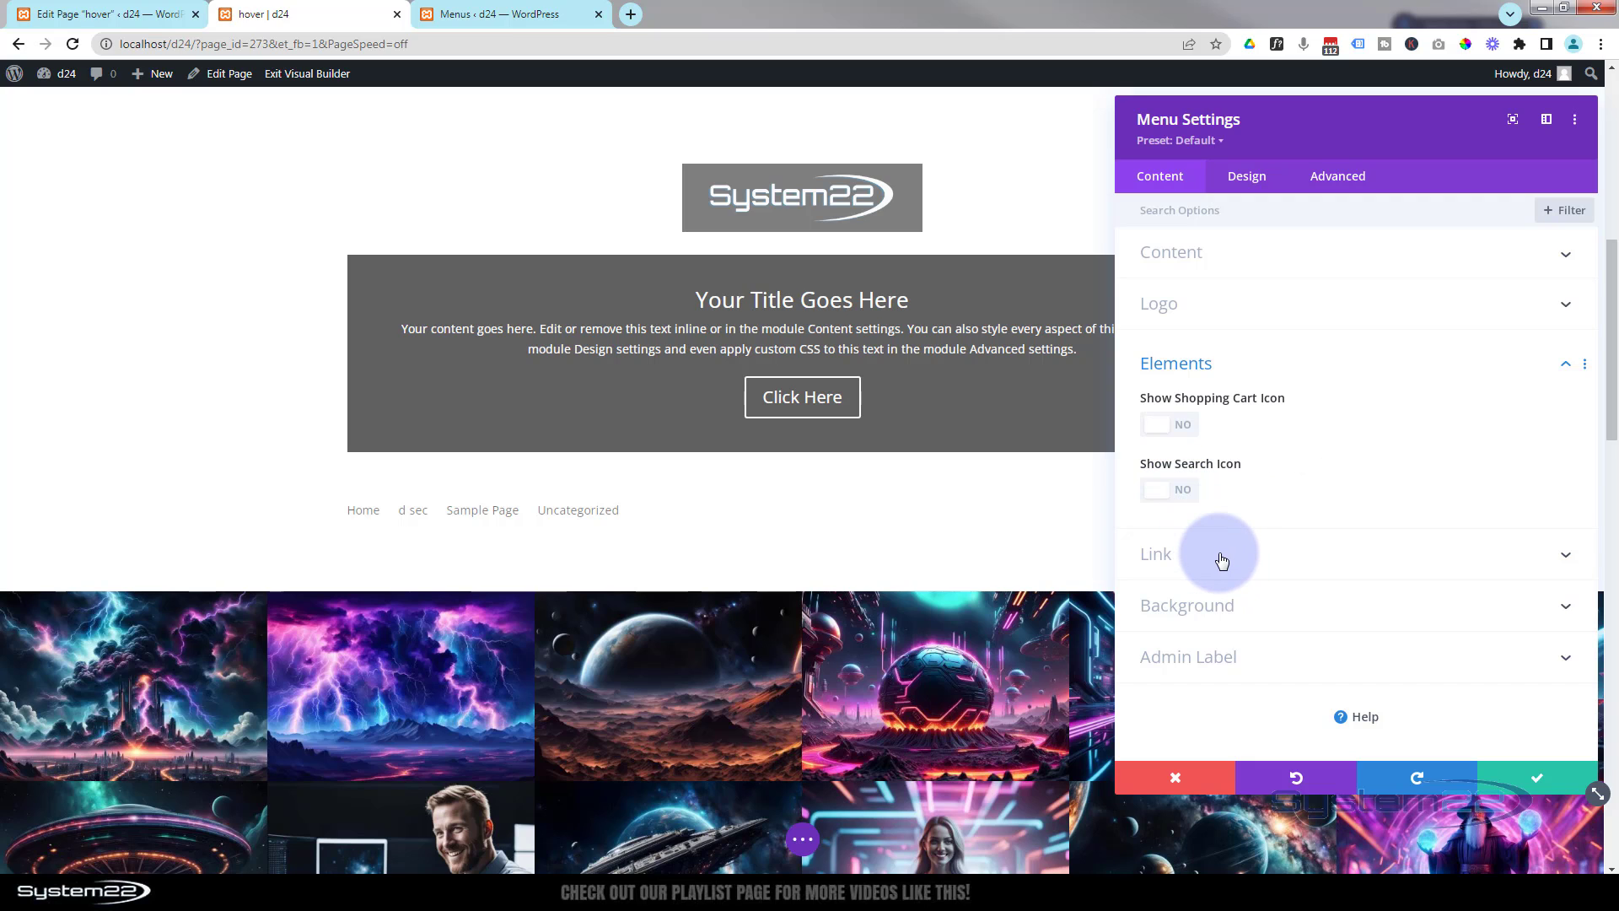
left_click(1266, 622)
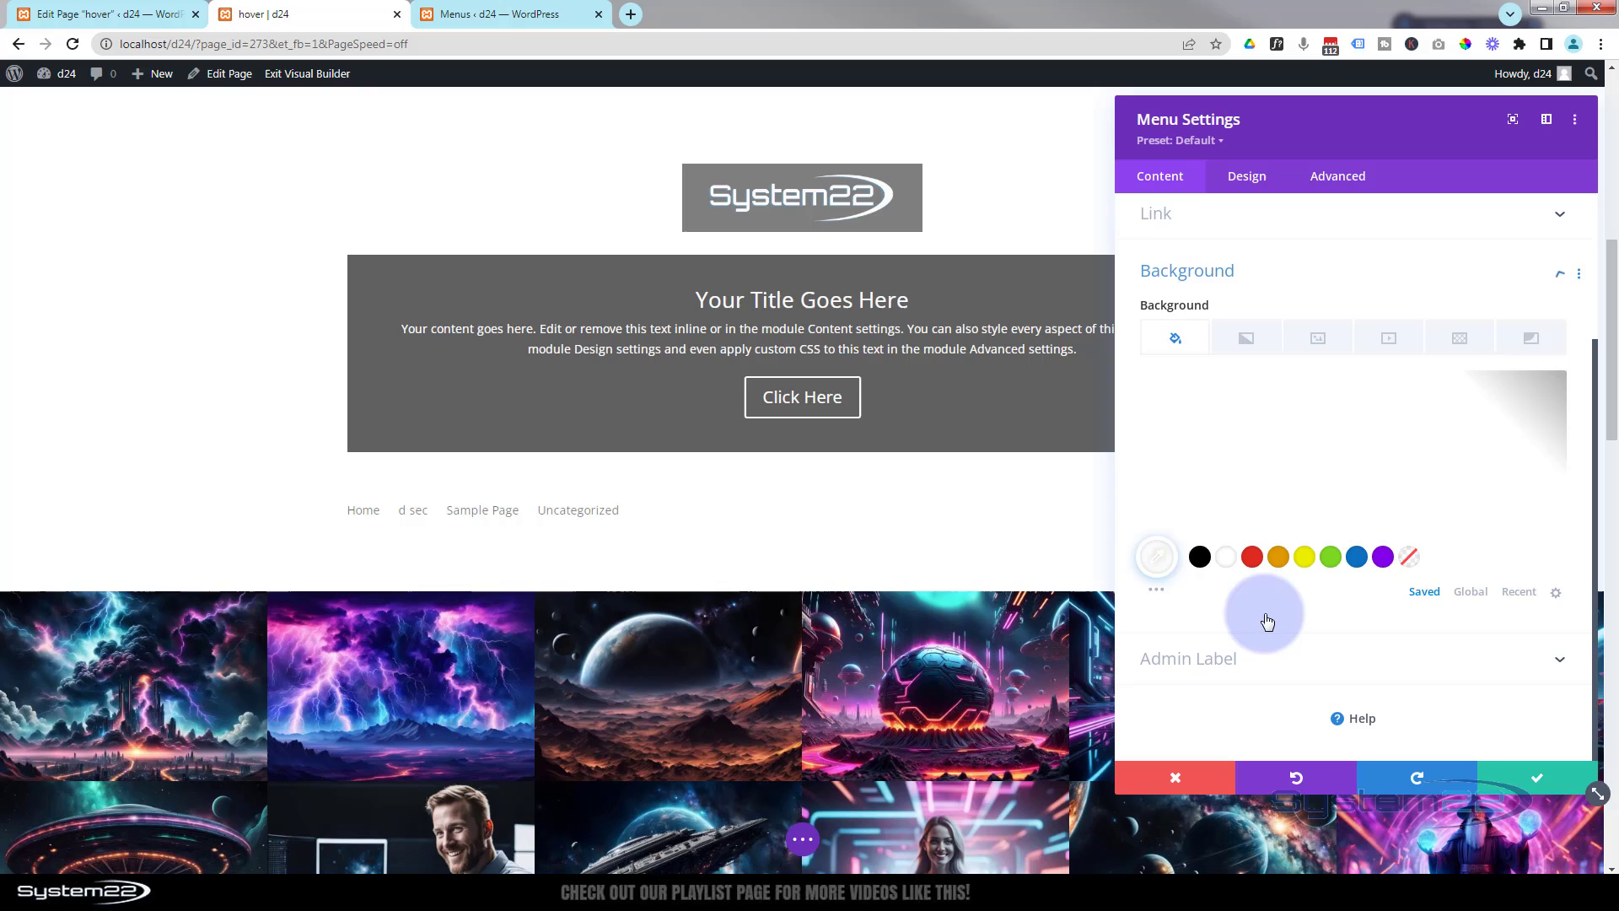
left_click(1199, 558)
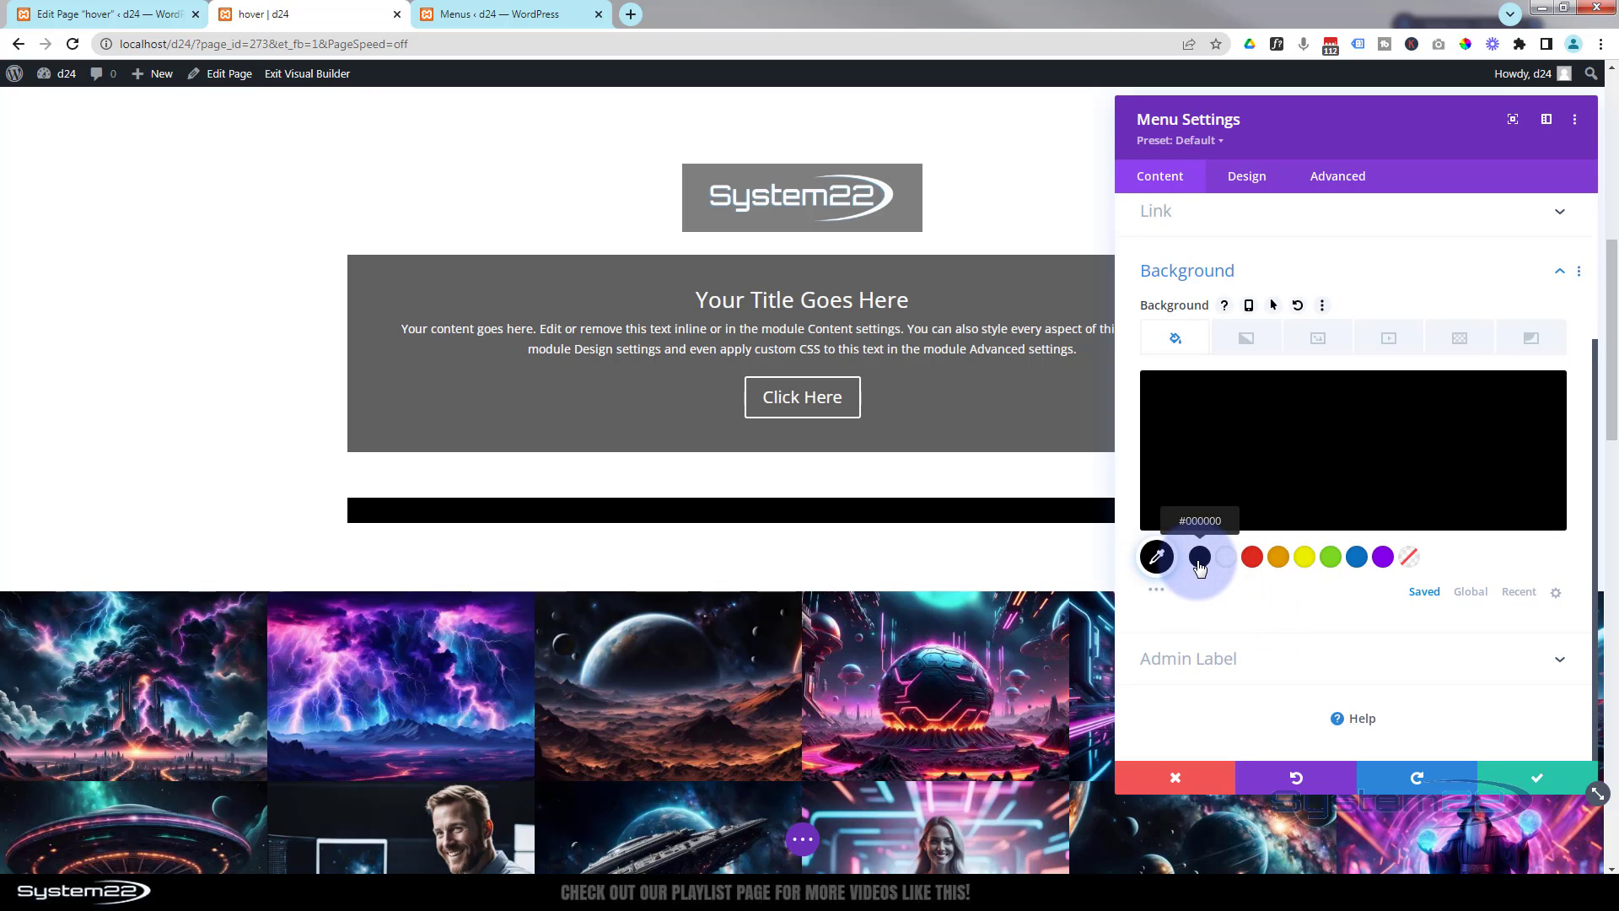
- Set the menu's layout style to Centered
mouse_move(1456, 493)
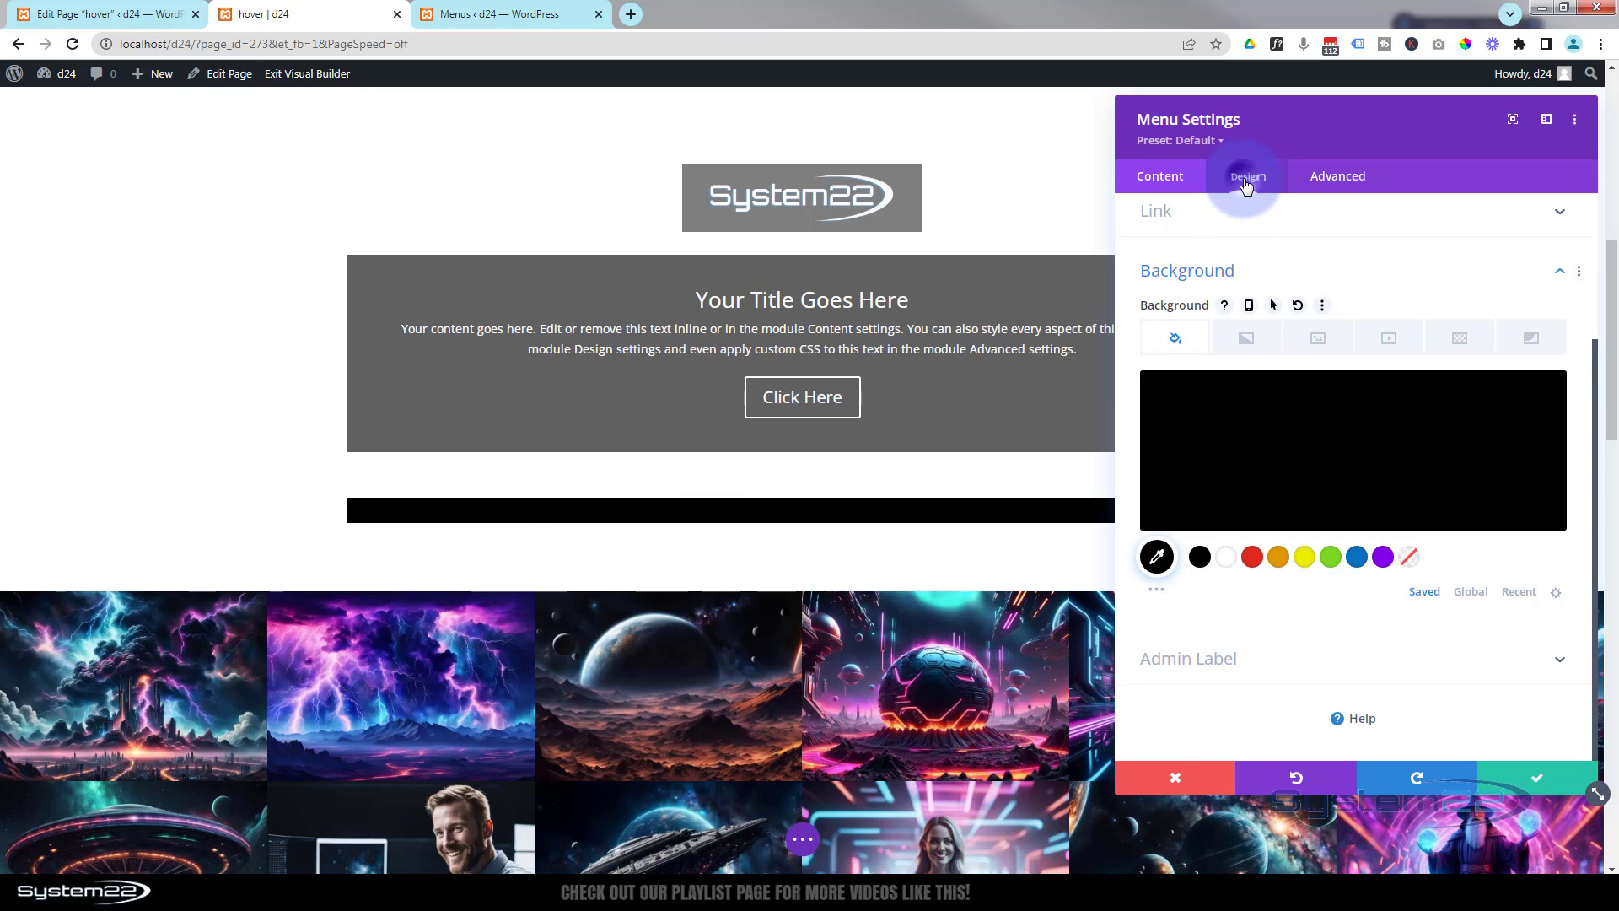
left_click(1245, 180)
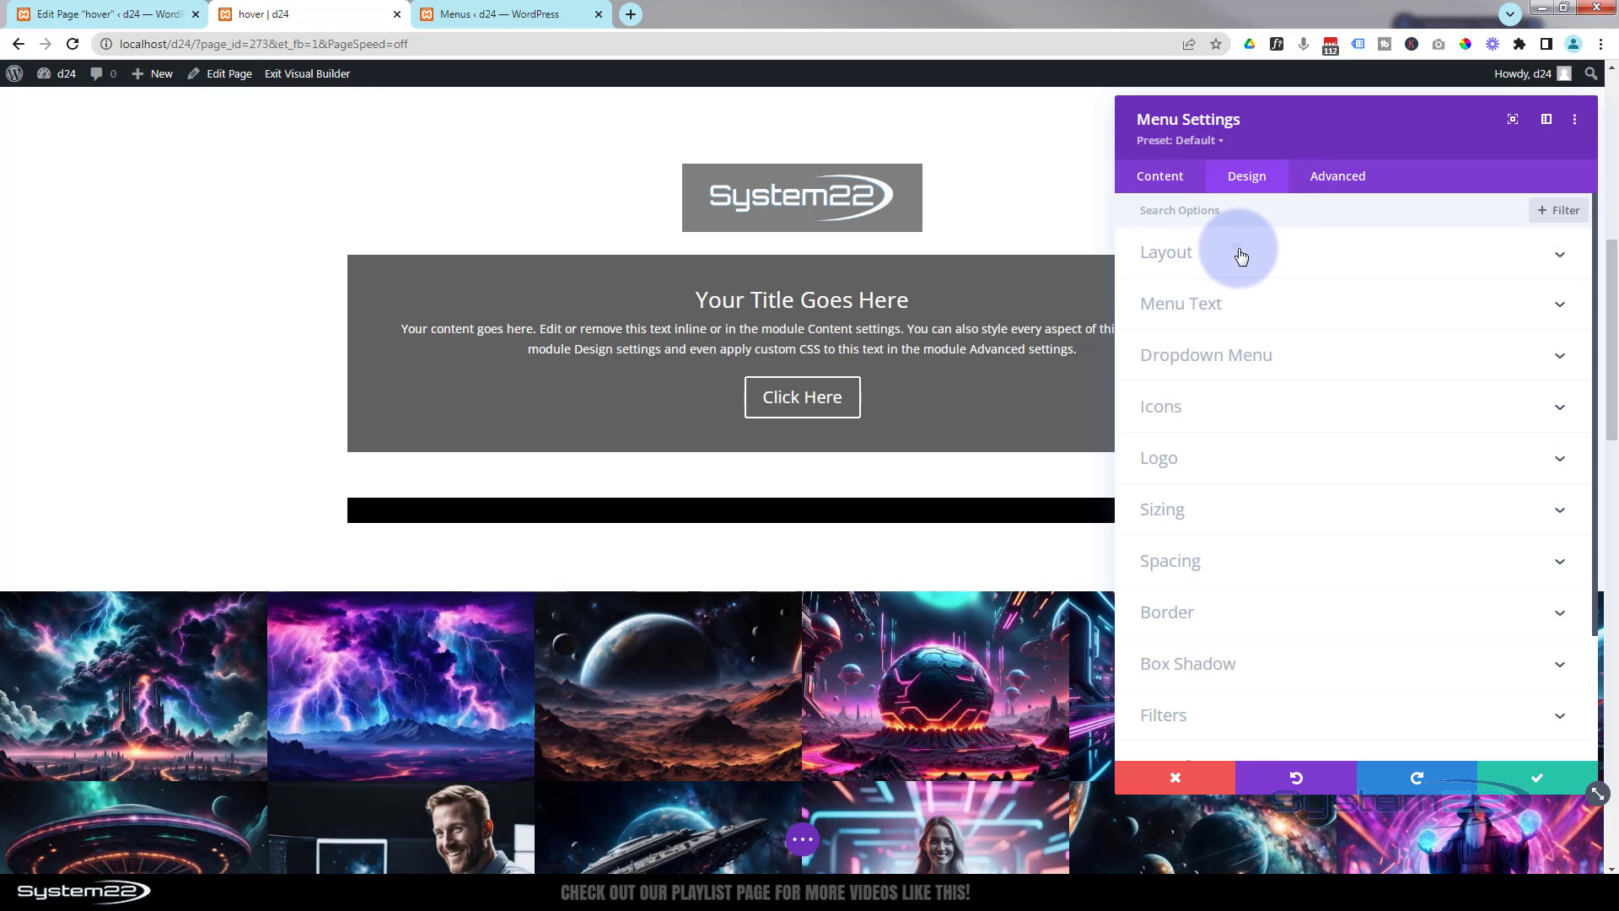
left_click(1236, 253)
left_click(1227, 317)
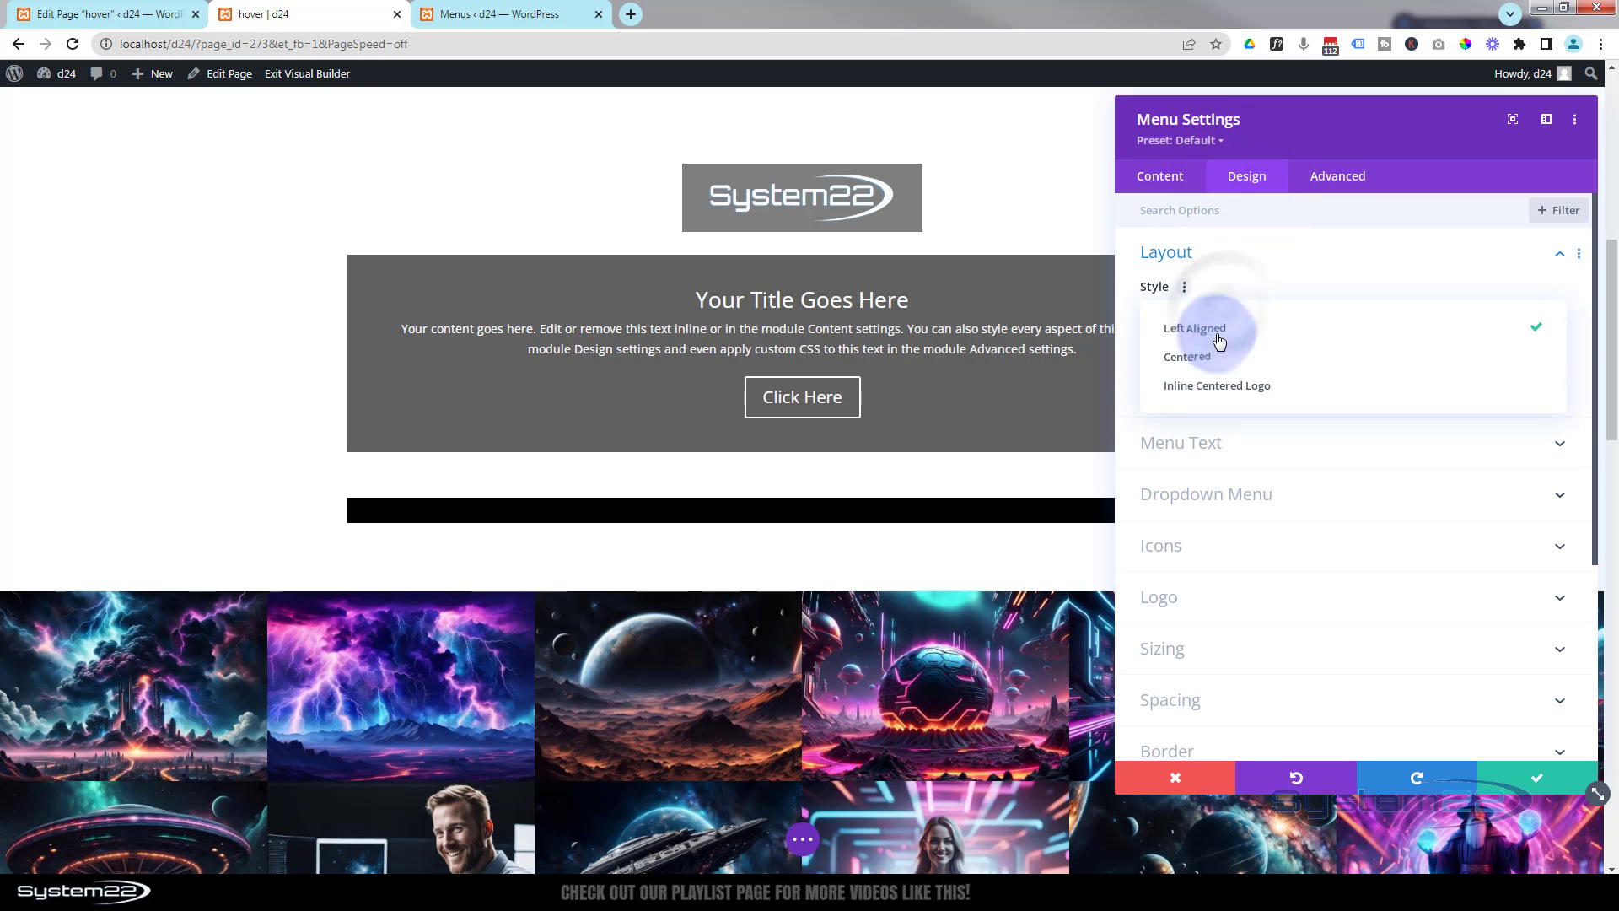
left_click(1214, 357)
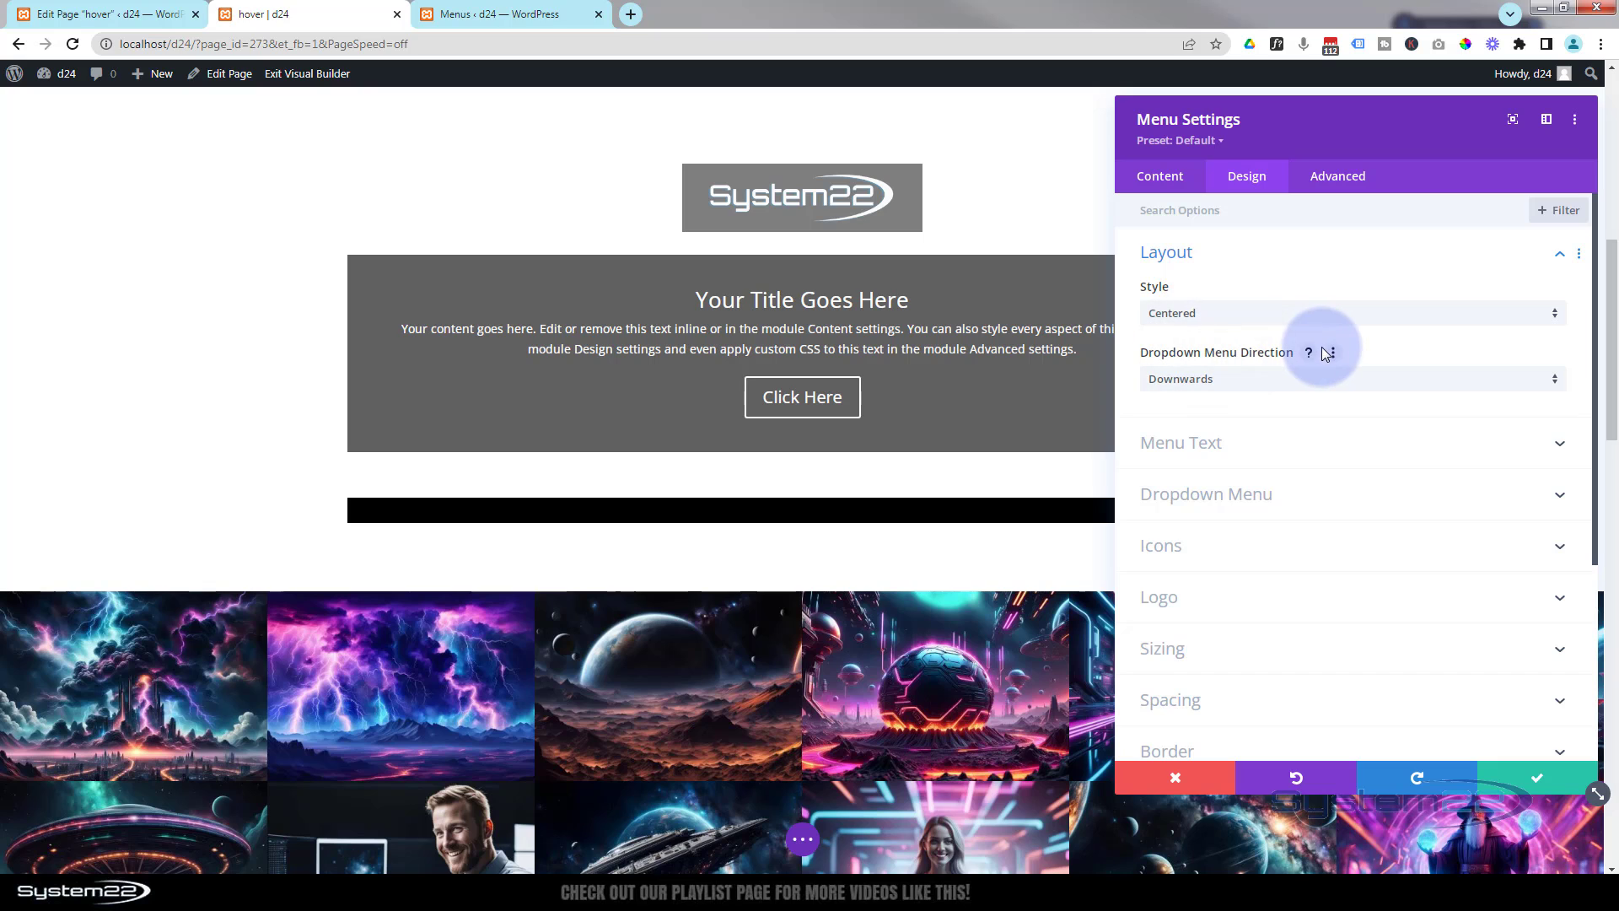
- Set the menu text color to white and the menu font weight to Semi Bold
left_click(1275, 445)
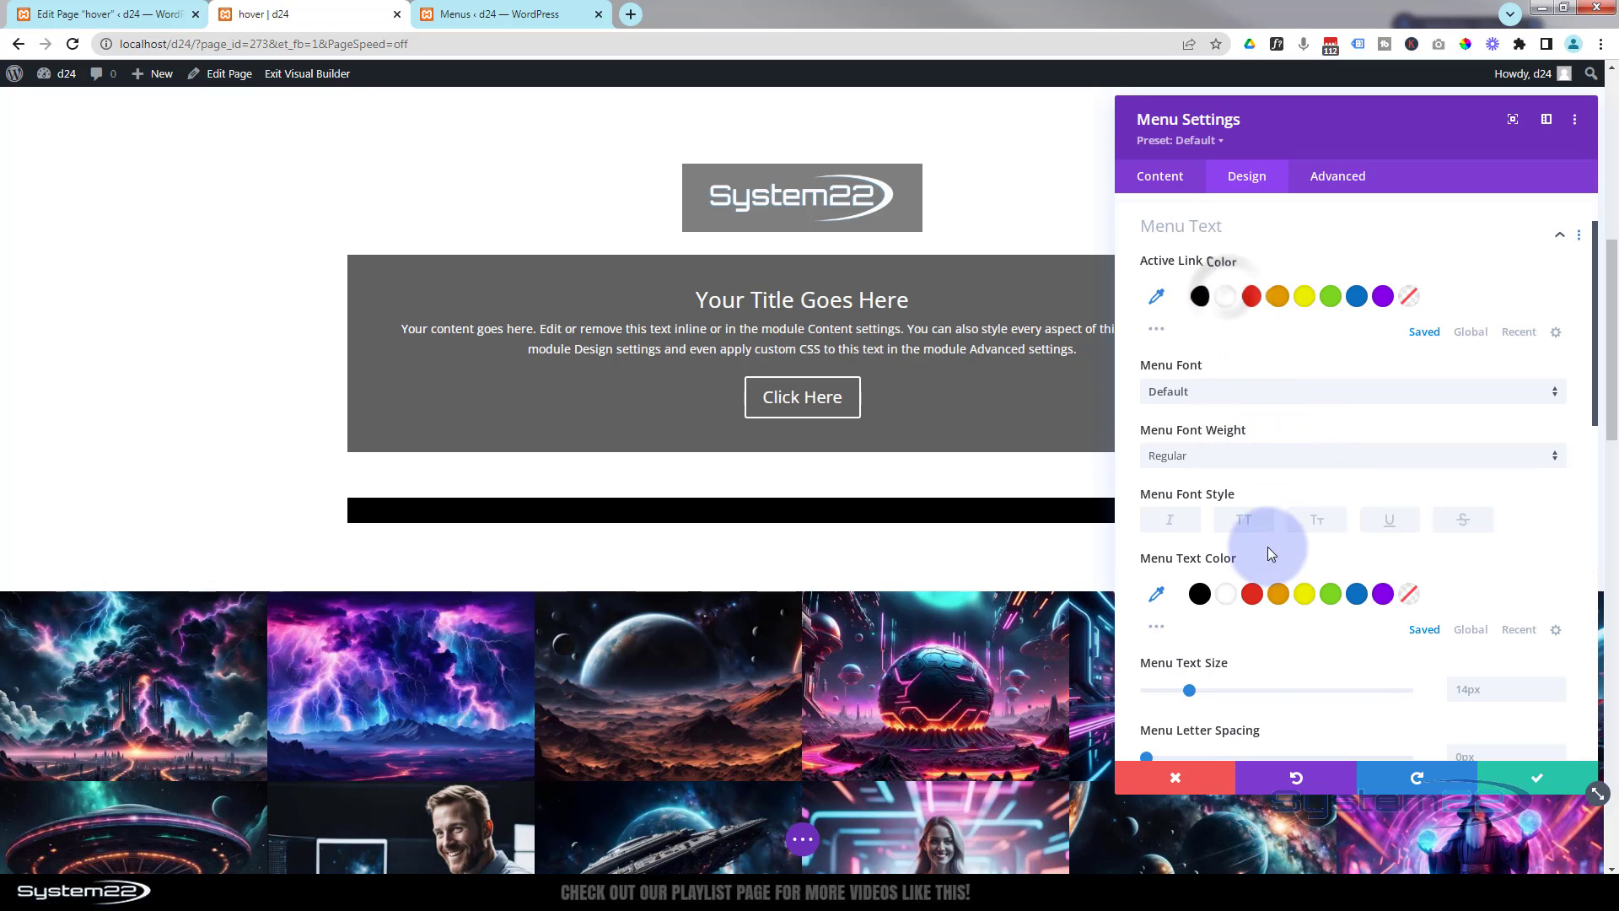
left_click(1238, 595)
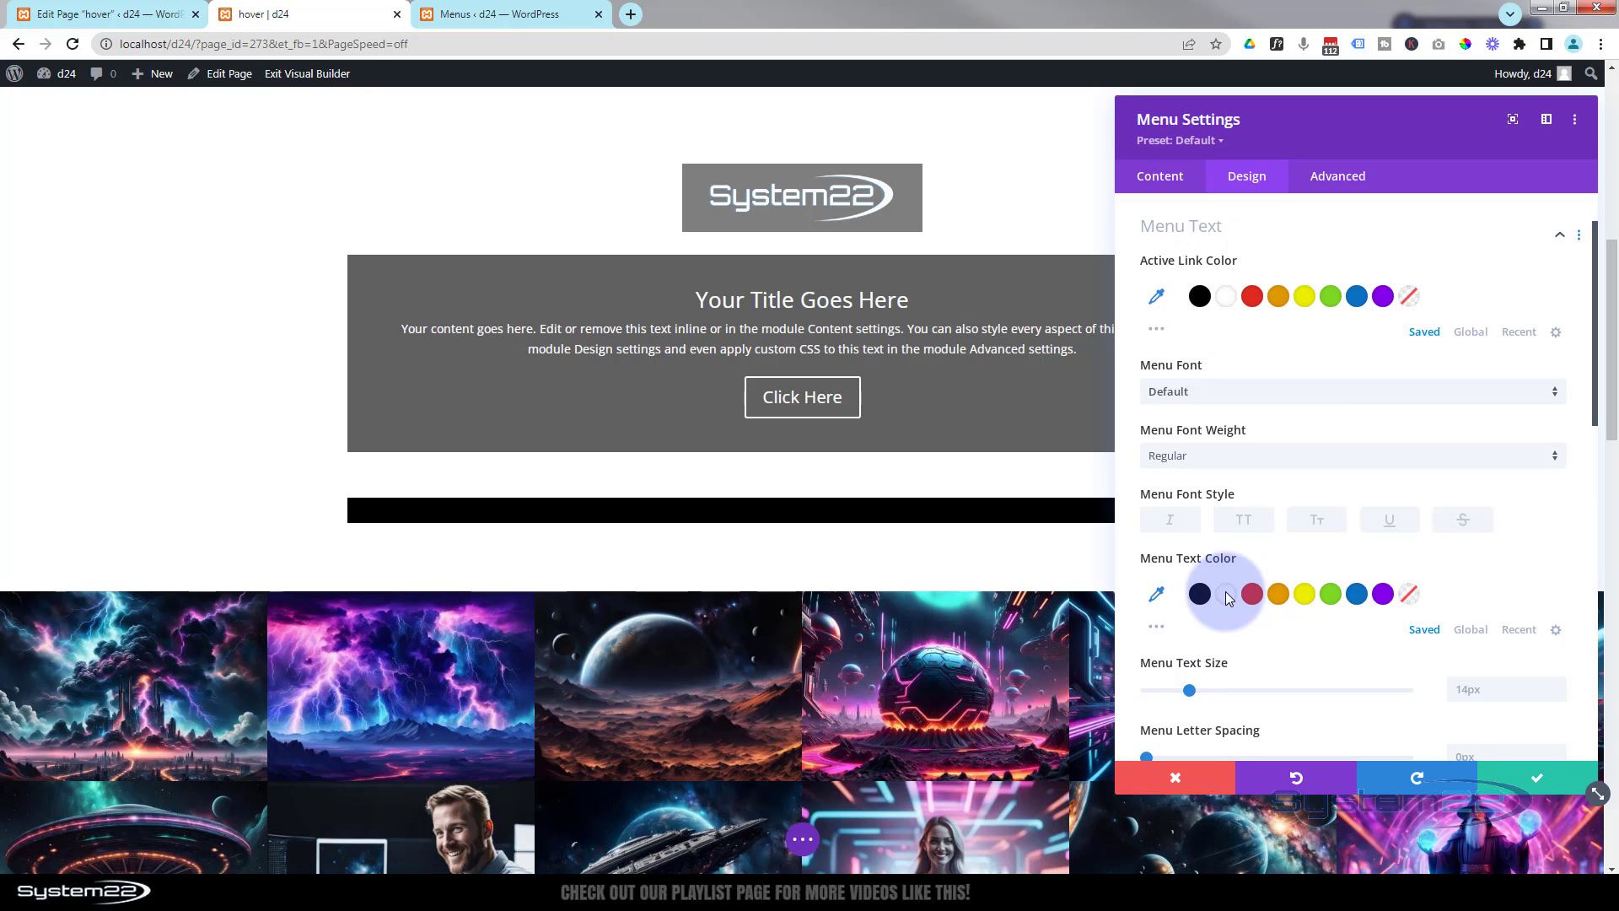
left_click(1227, 590)
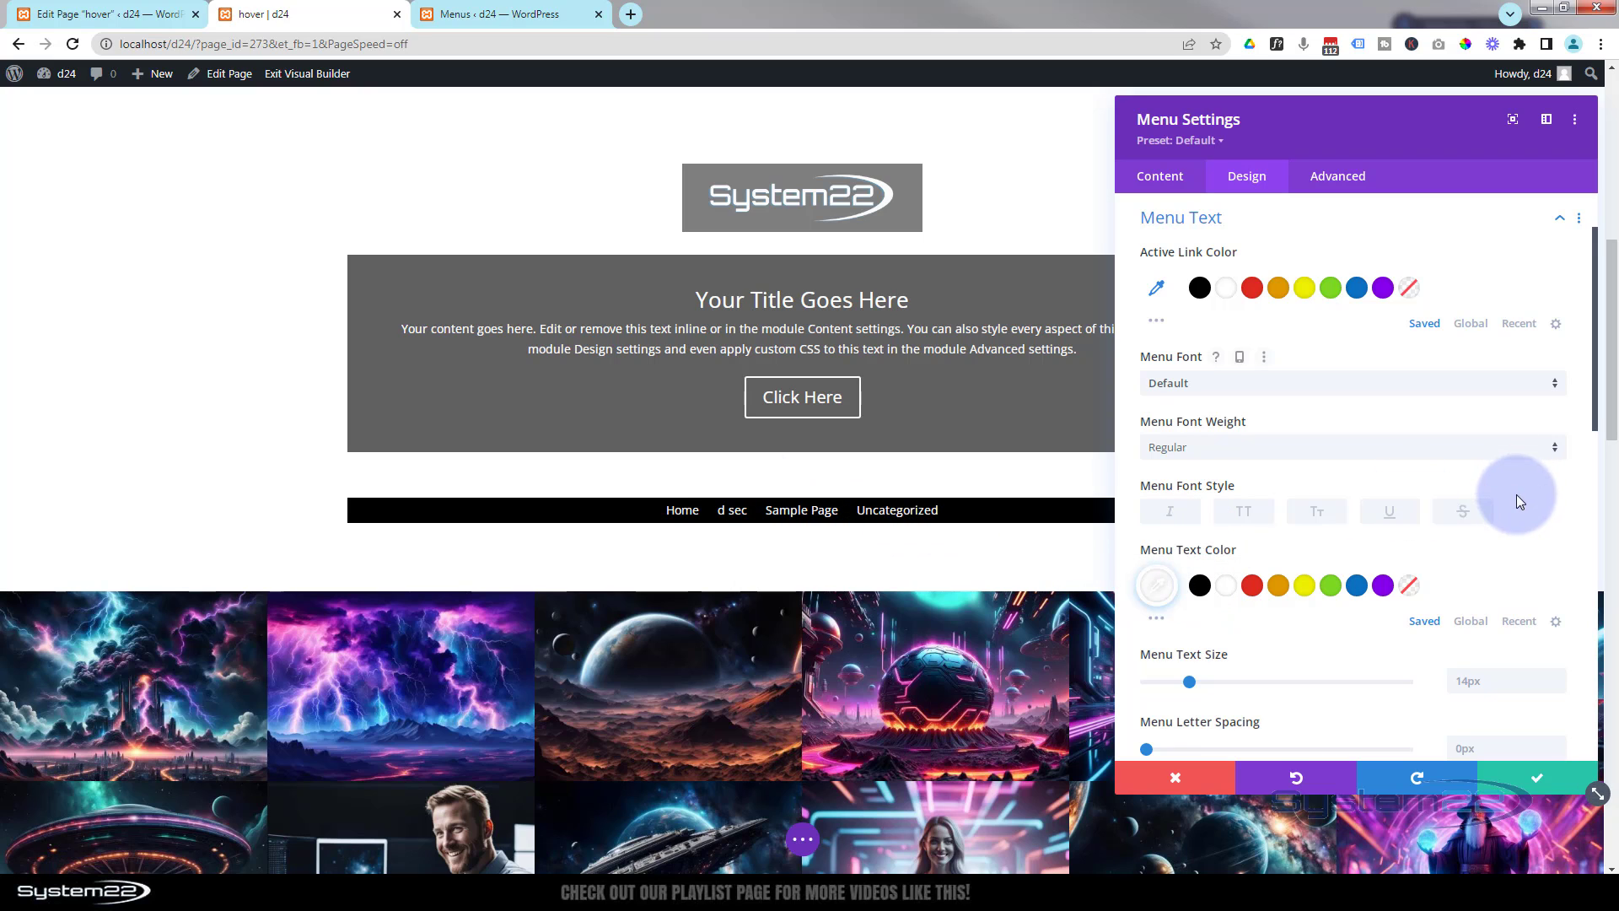
left_click(1252, 449)
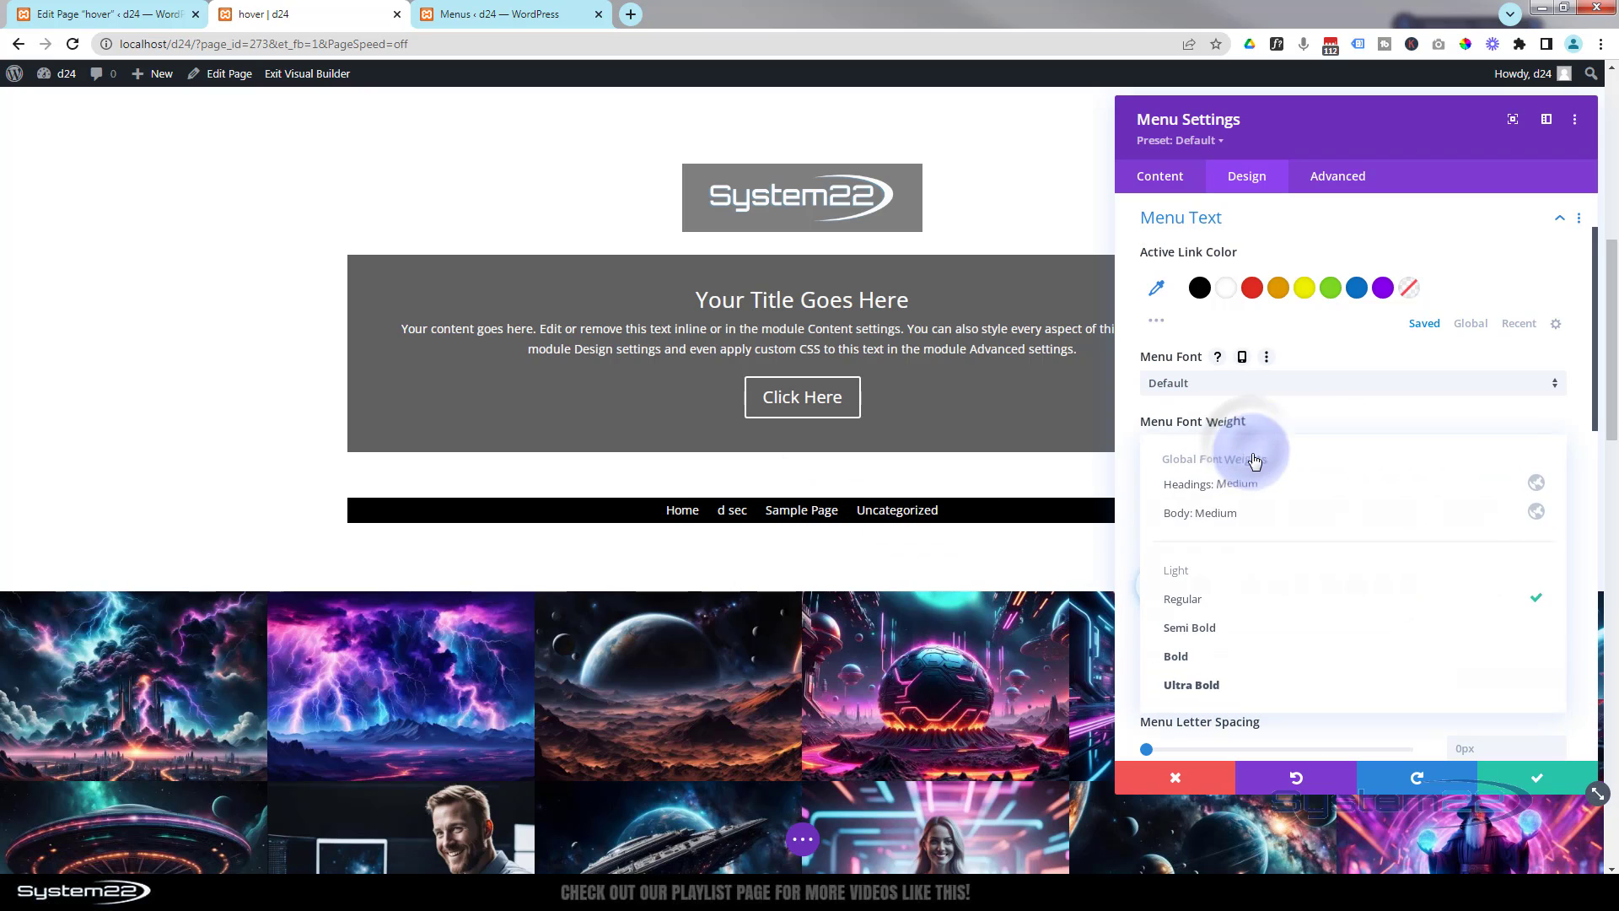
left_click(1250, 635)
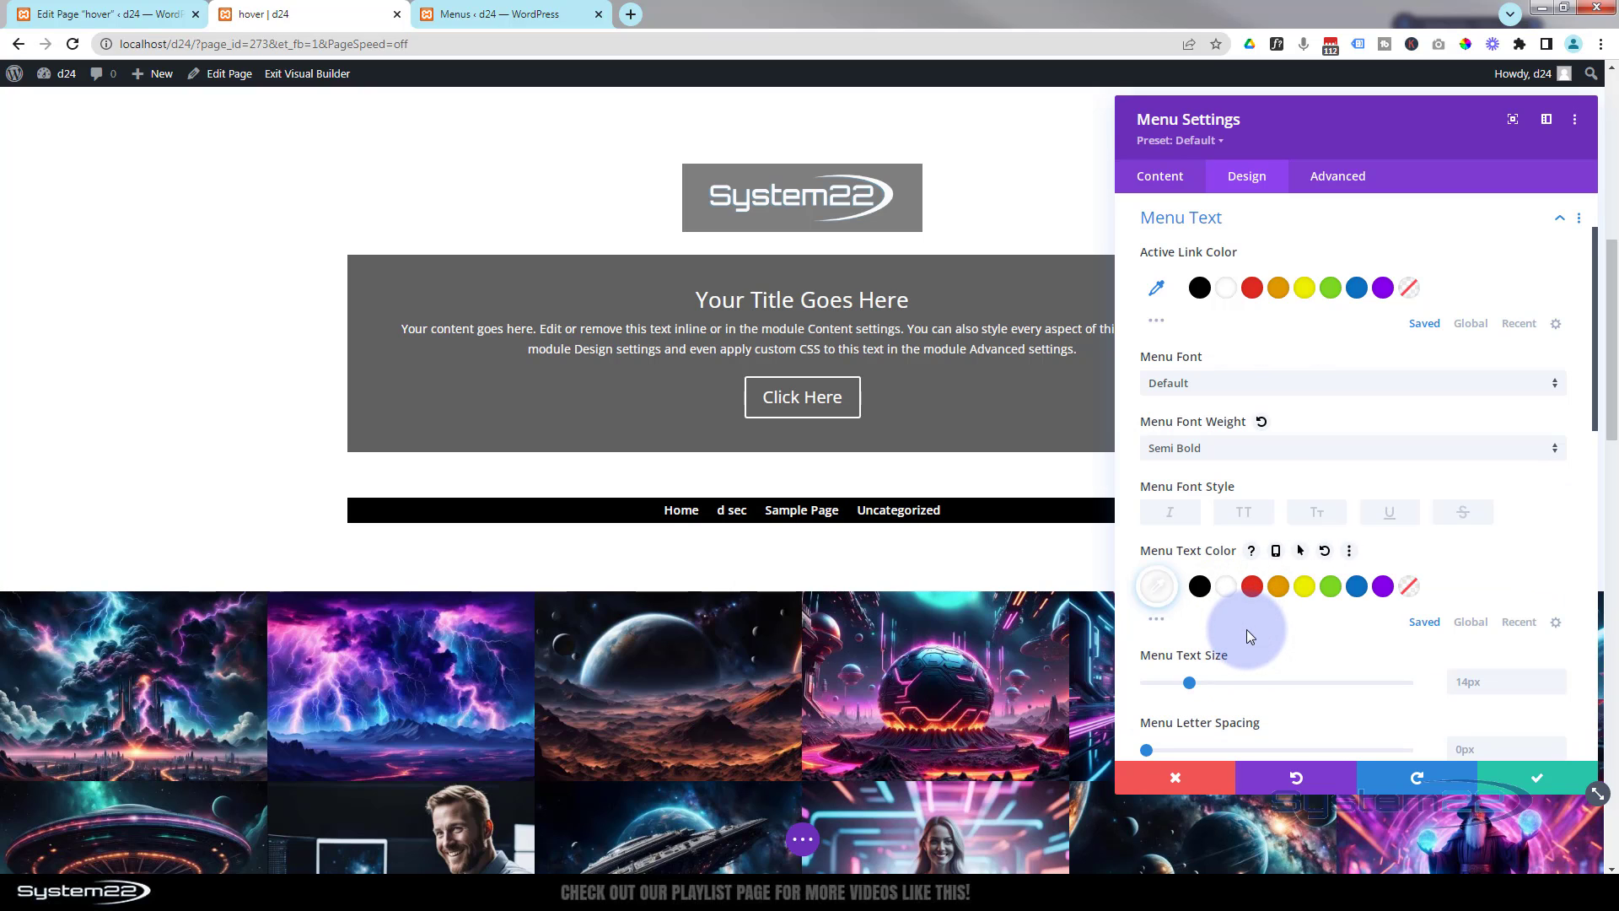
- Save the Menu module's settings and close them
left_click(1545, 777)
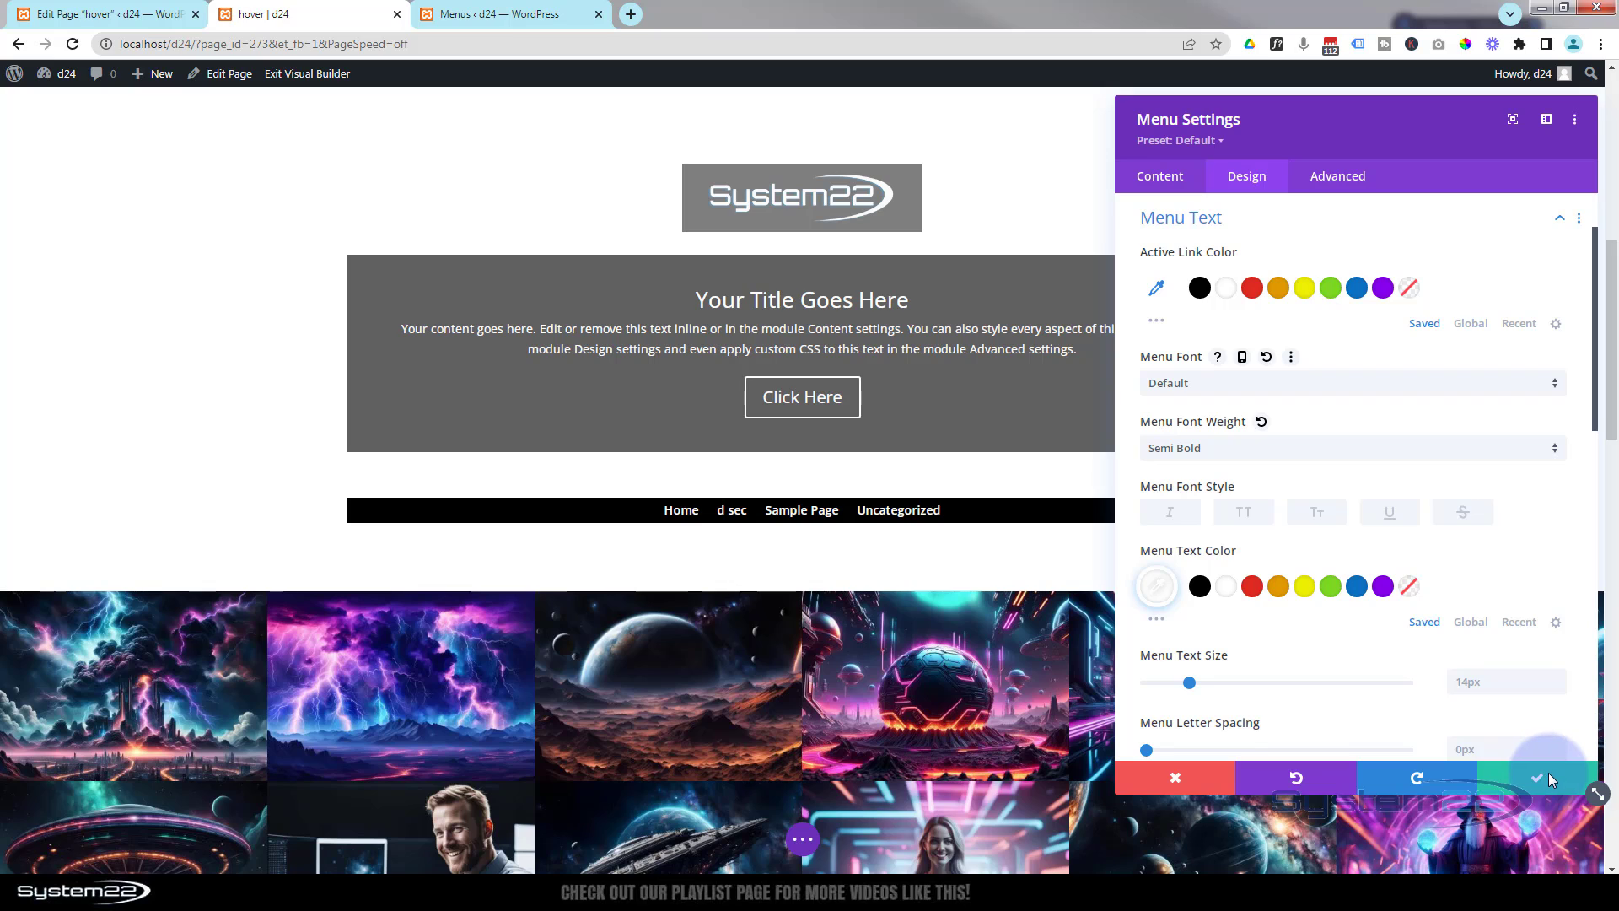
left_click(1442, 739)
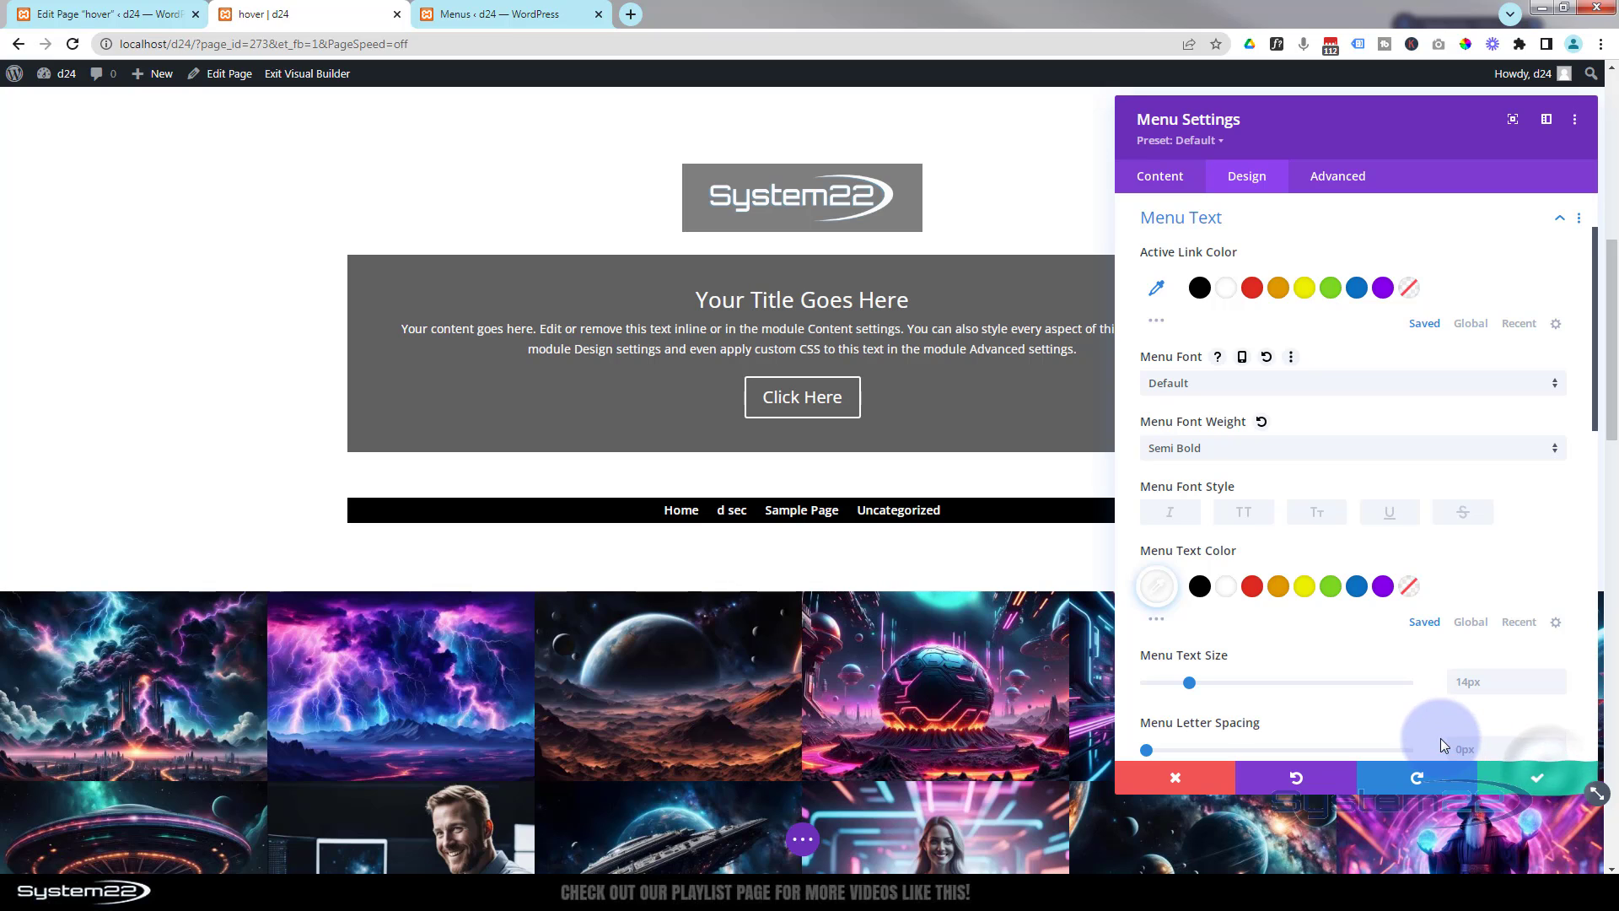
left_click(1545, 774)
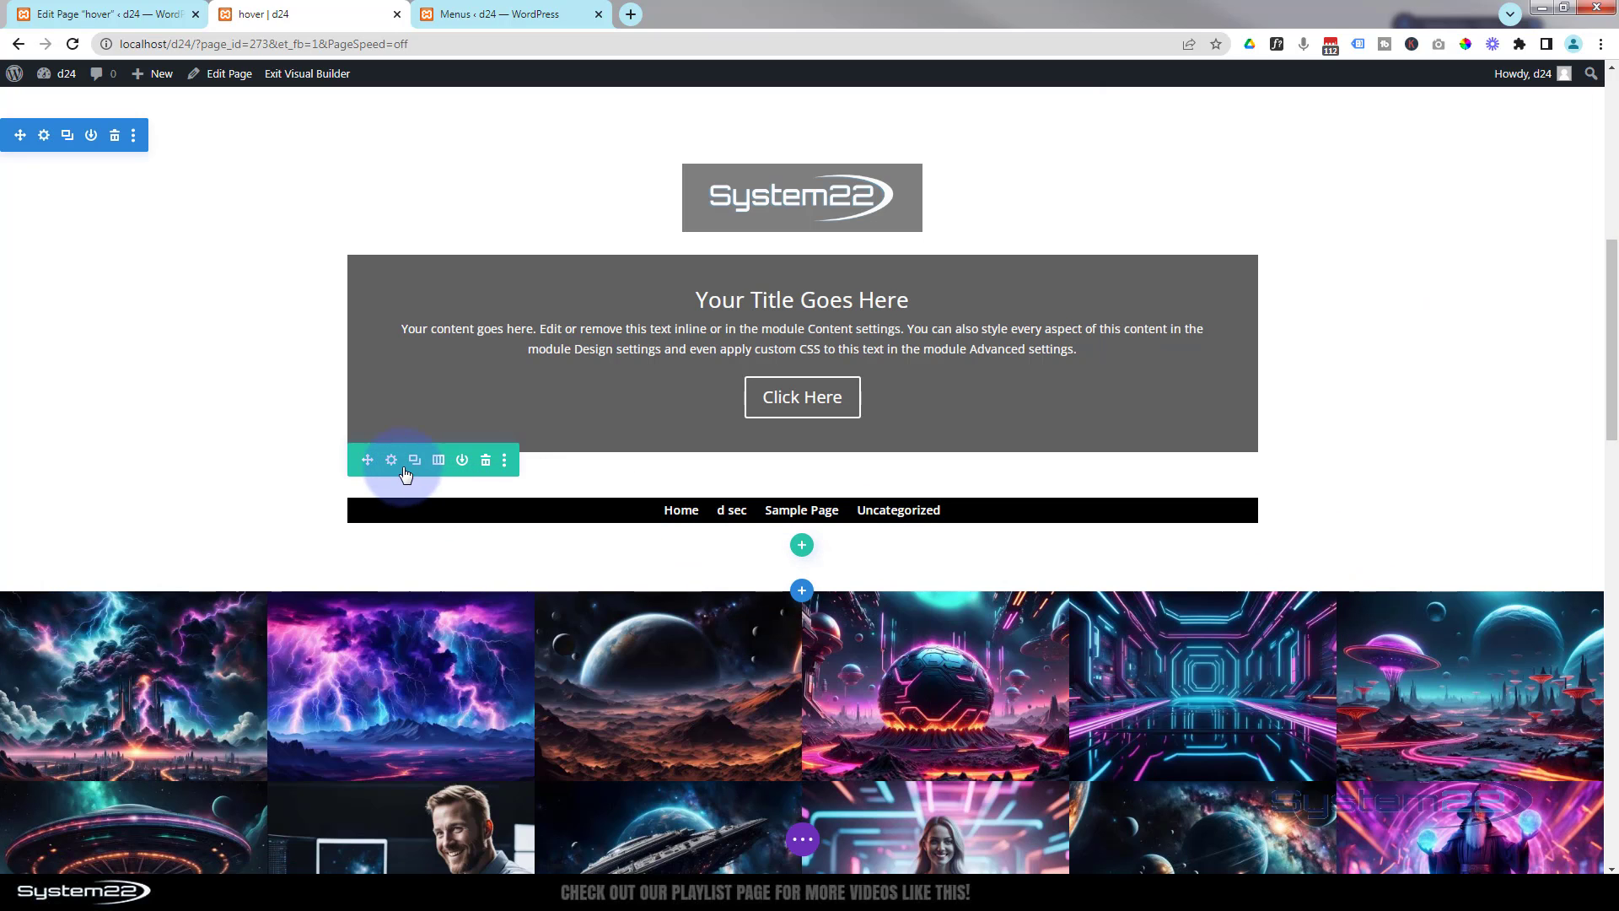
- Set the menu row's width to 100% and its max width to 100%, then save the row settings
left_click(392, 461)
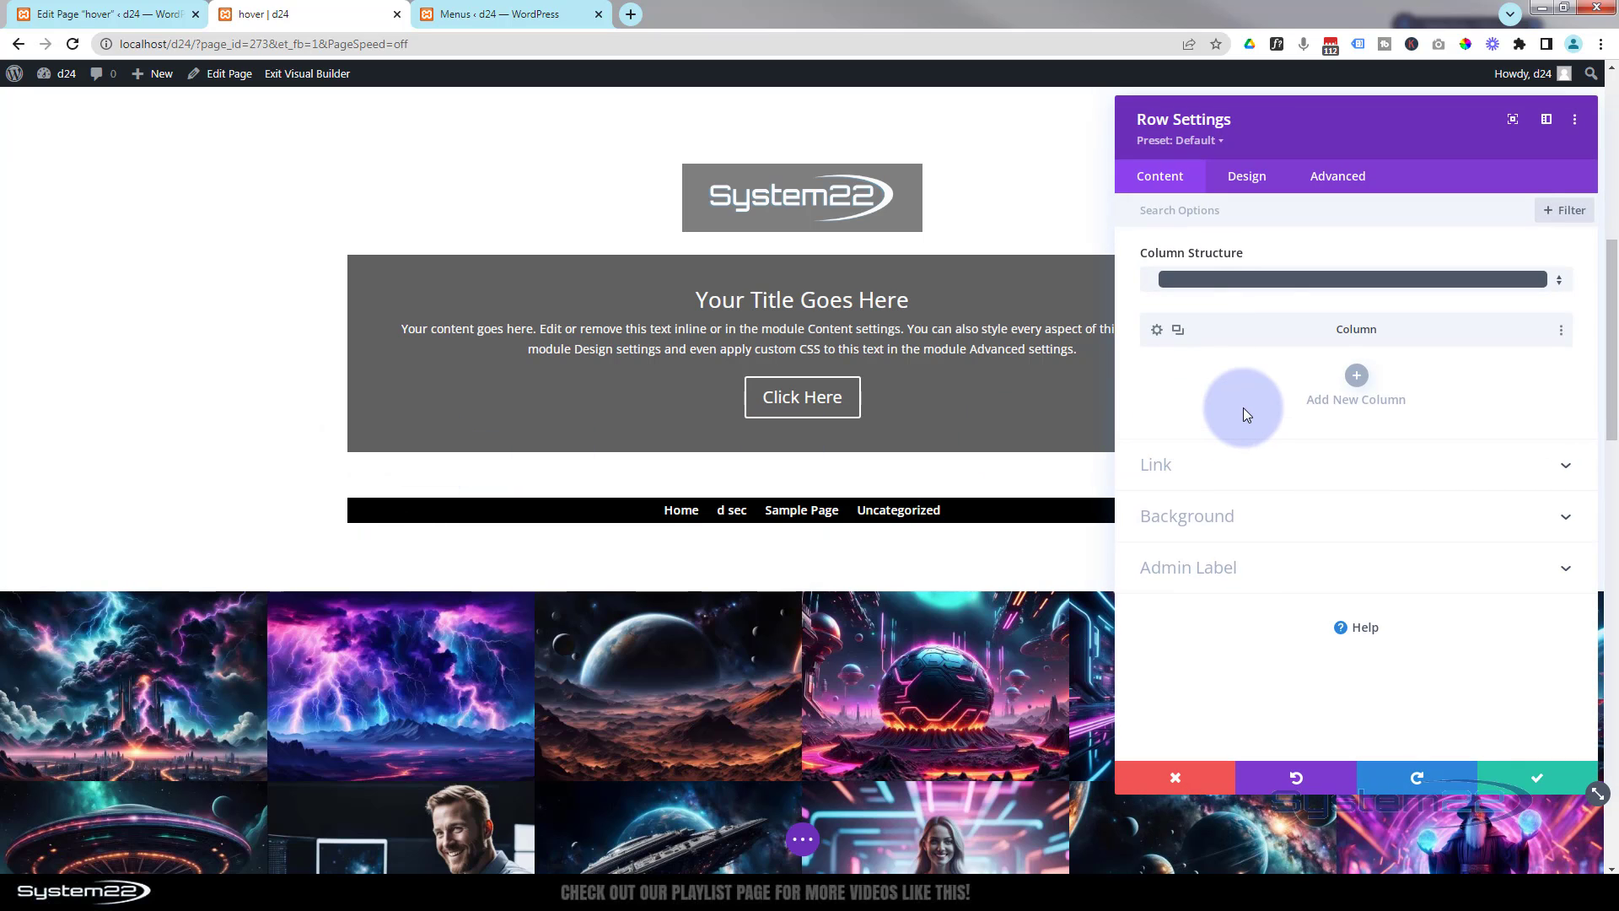
left_click(1246, 175)
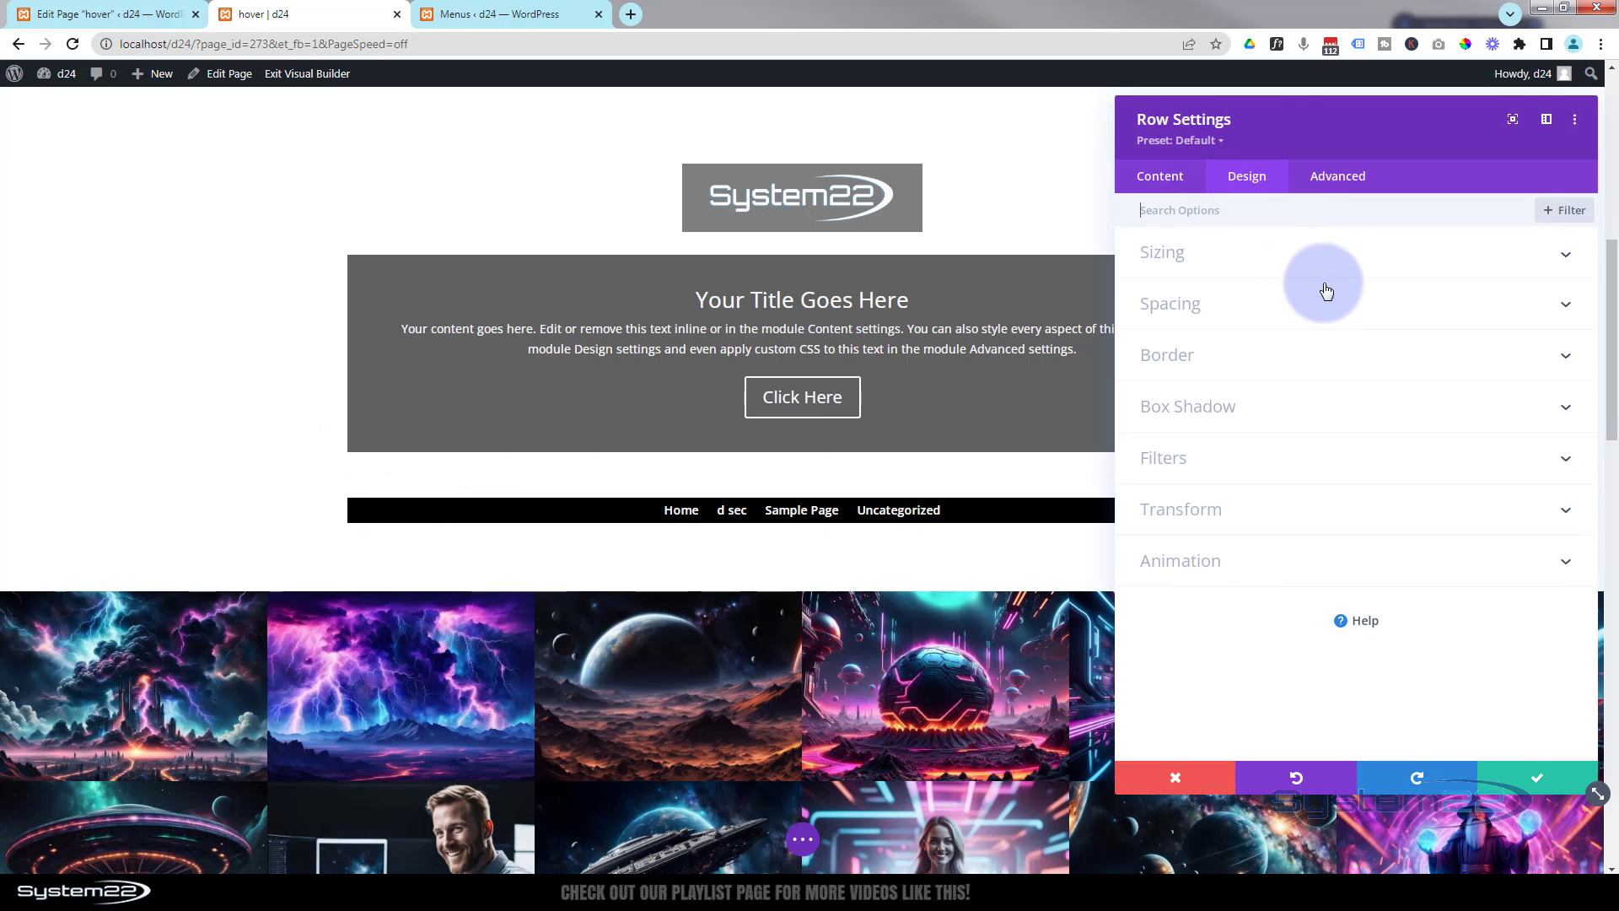
left_click(1321, 254)
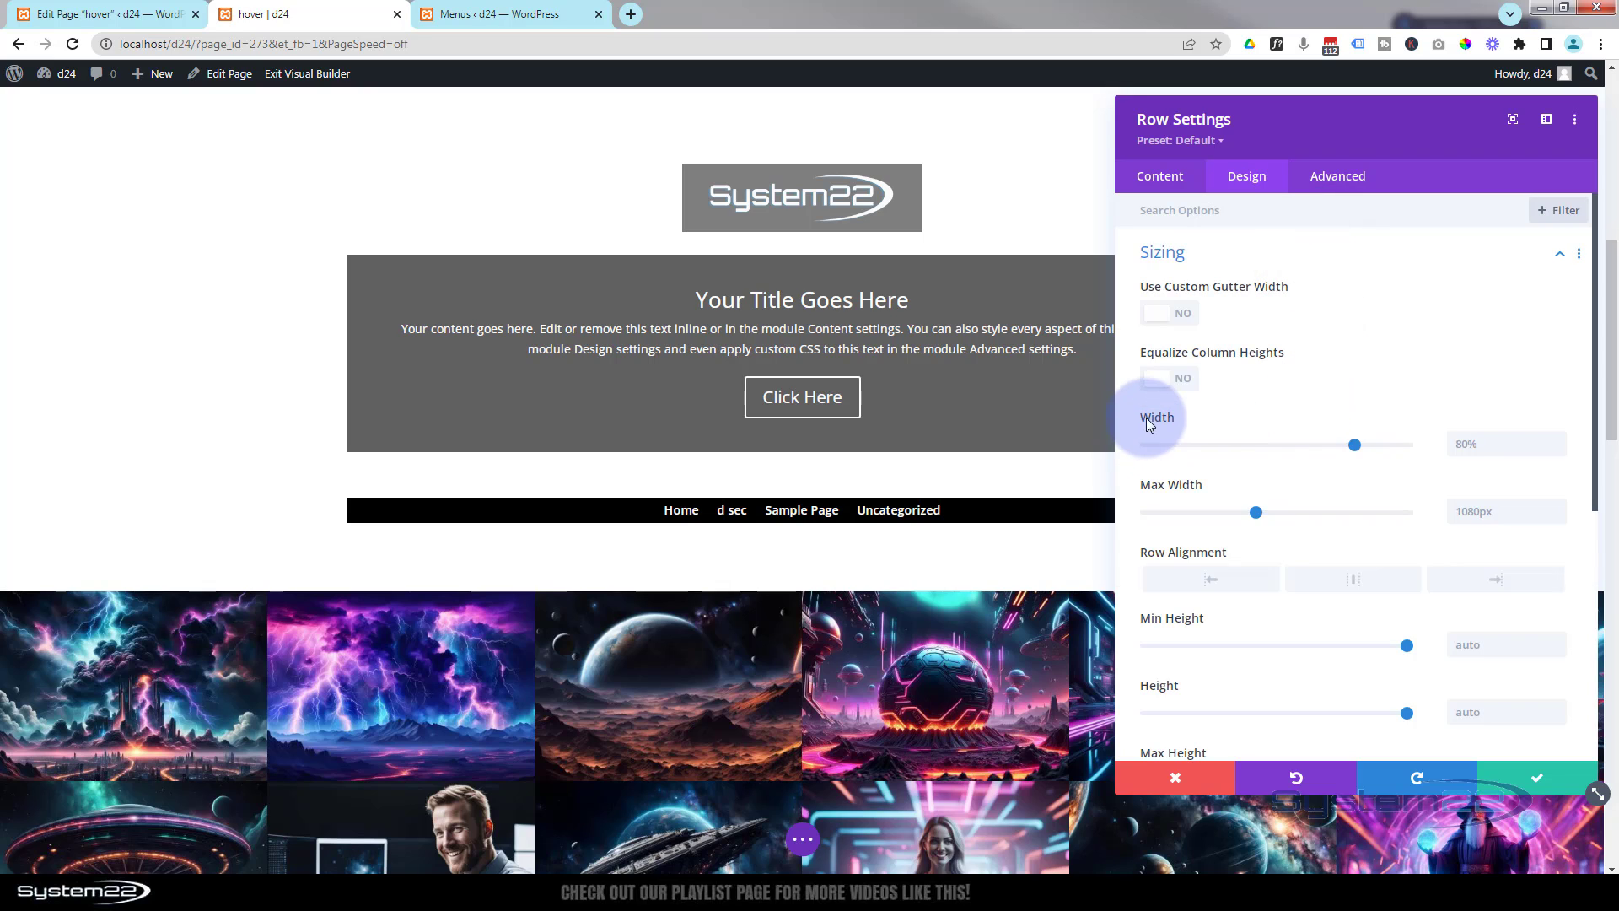
left_click_drag(1361, 444, 1459, 443)
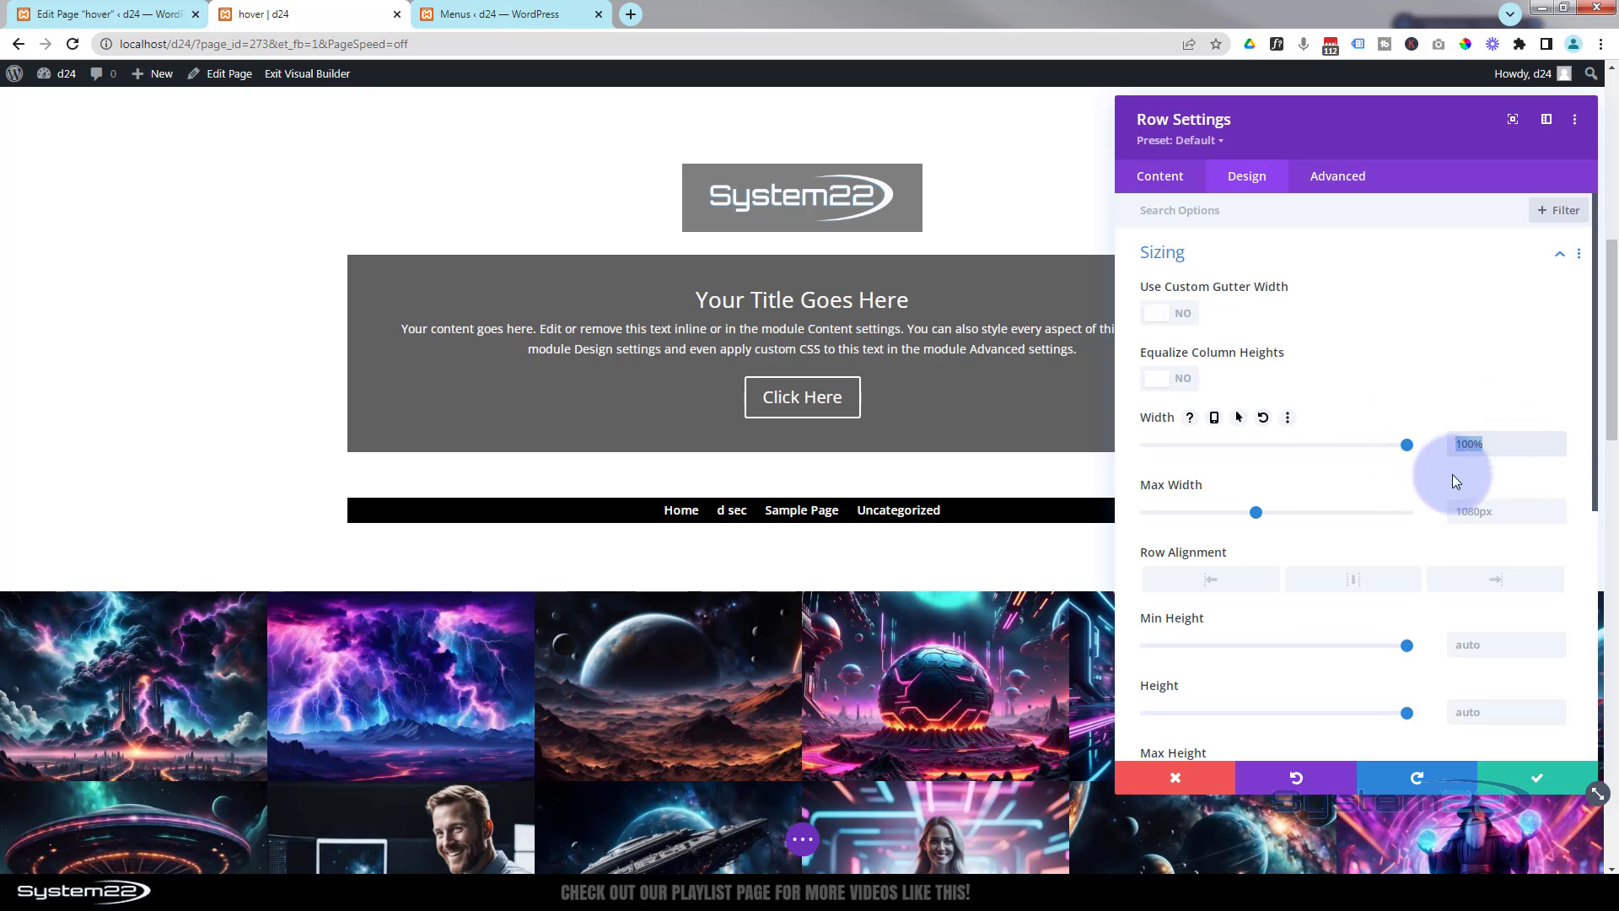
left_click(1472, 512)
type("100%")
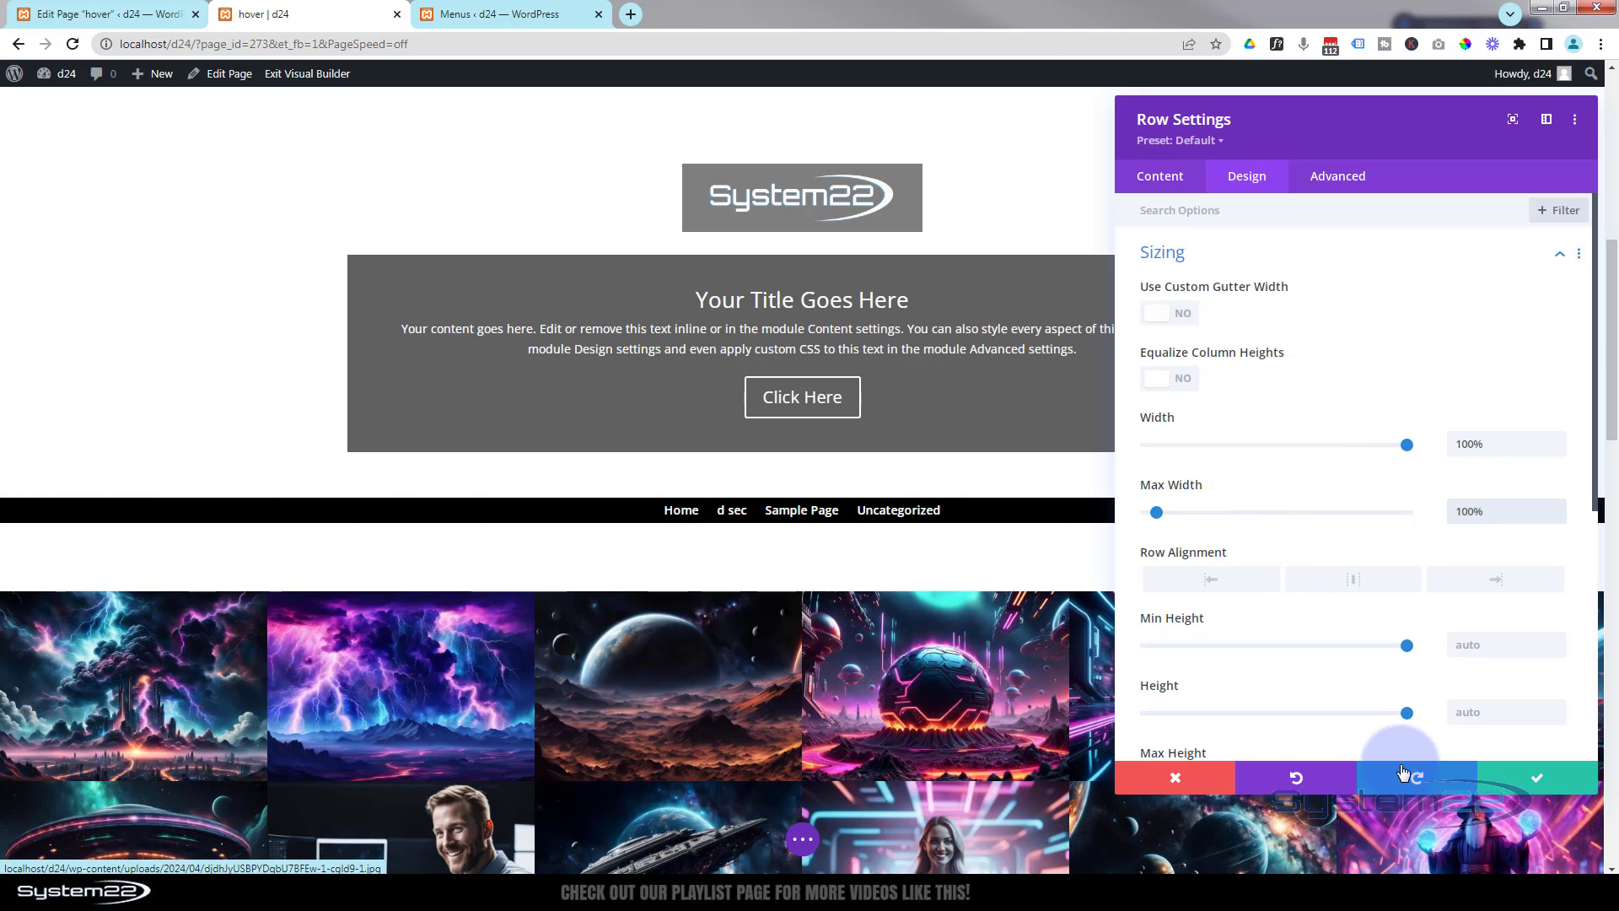
left_click(1535, 782)
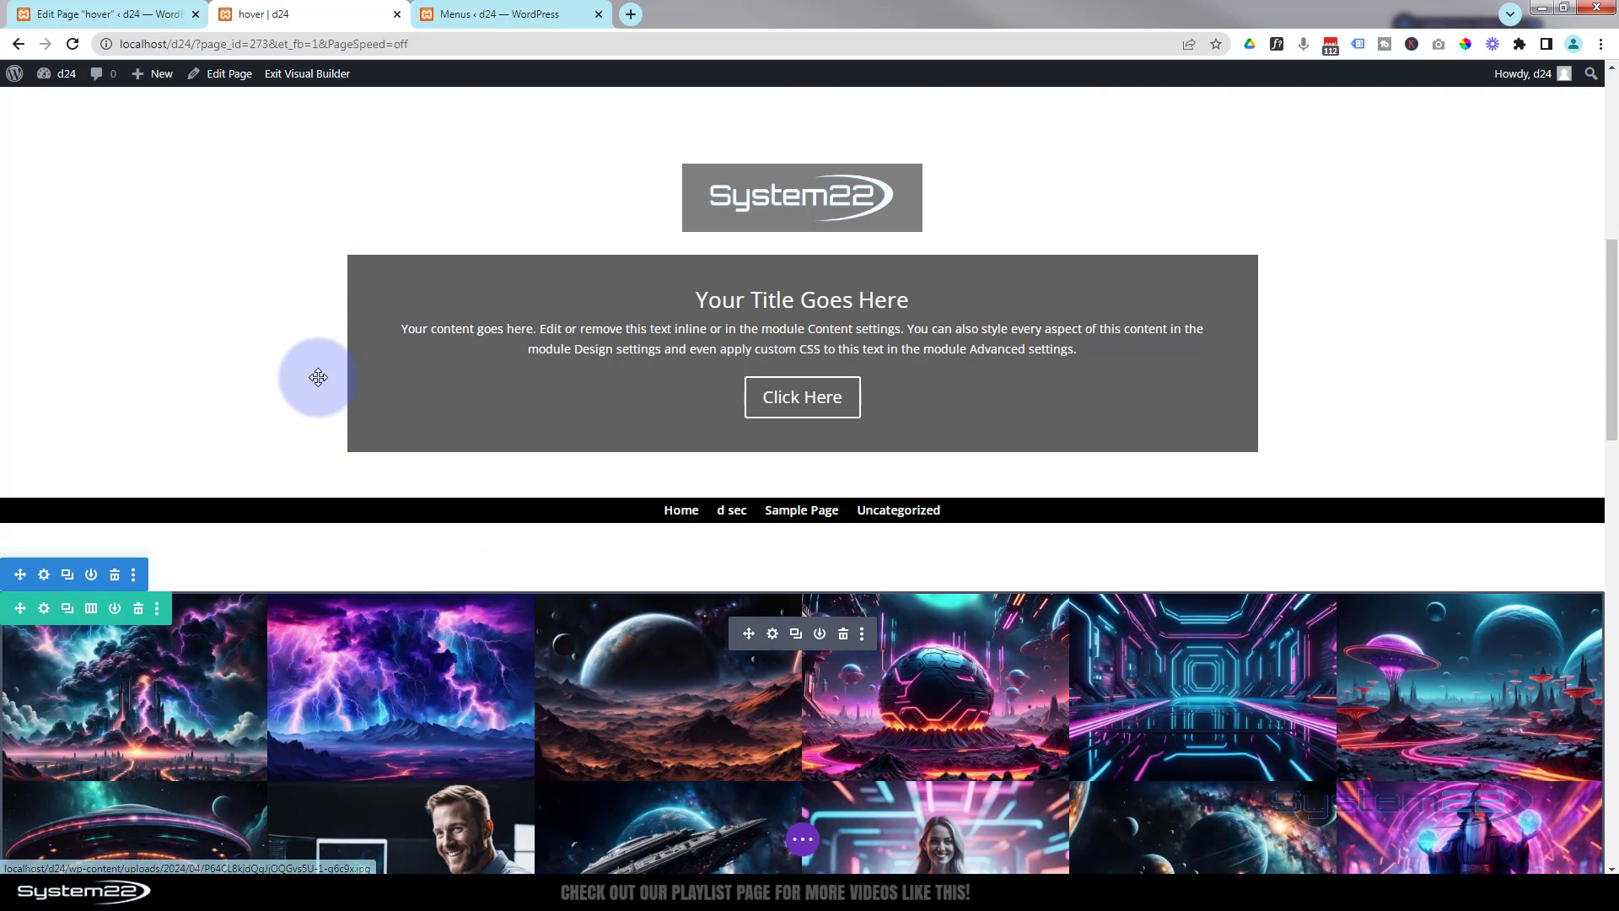
- Give the header section a background image, the stormy lightning cloud scene from the media library, and save
scroll(318, 377, "up", 3)
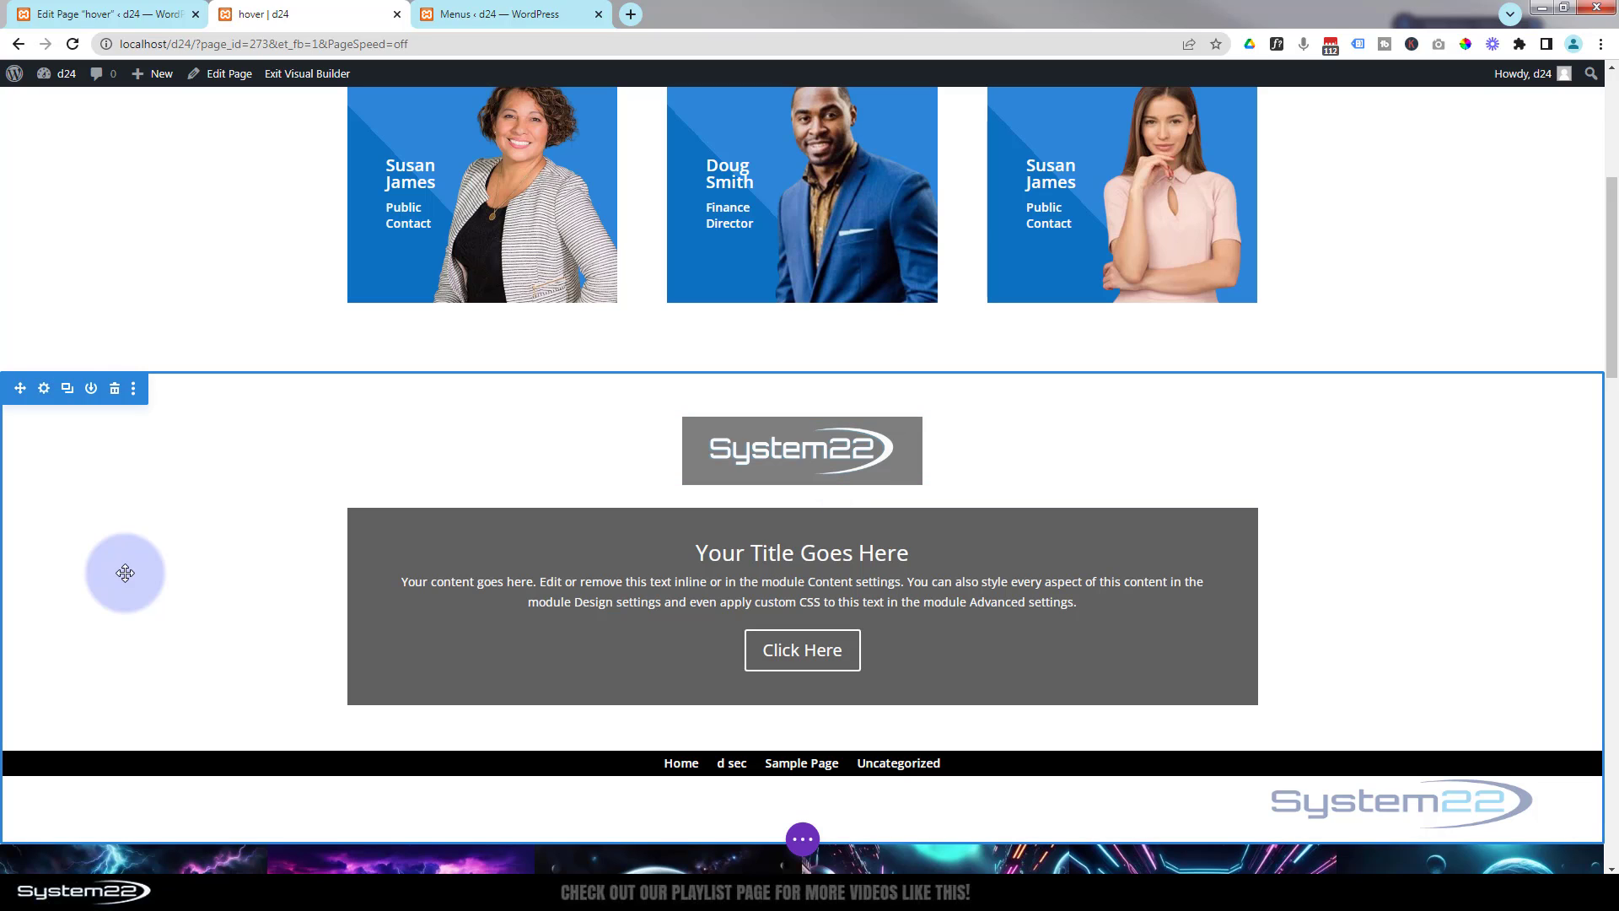
left_click(46, 389)
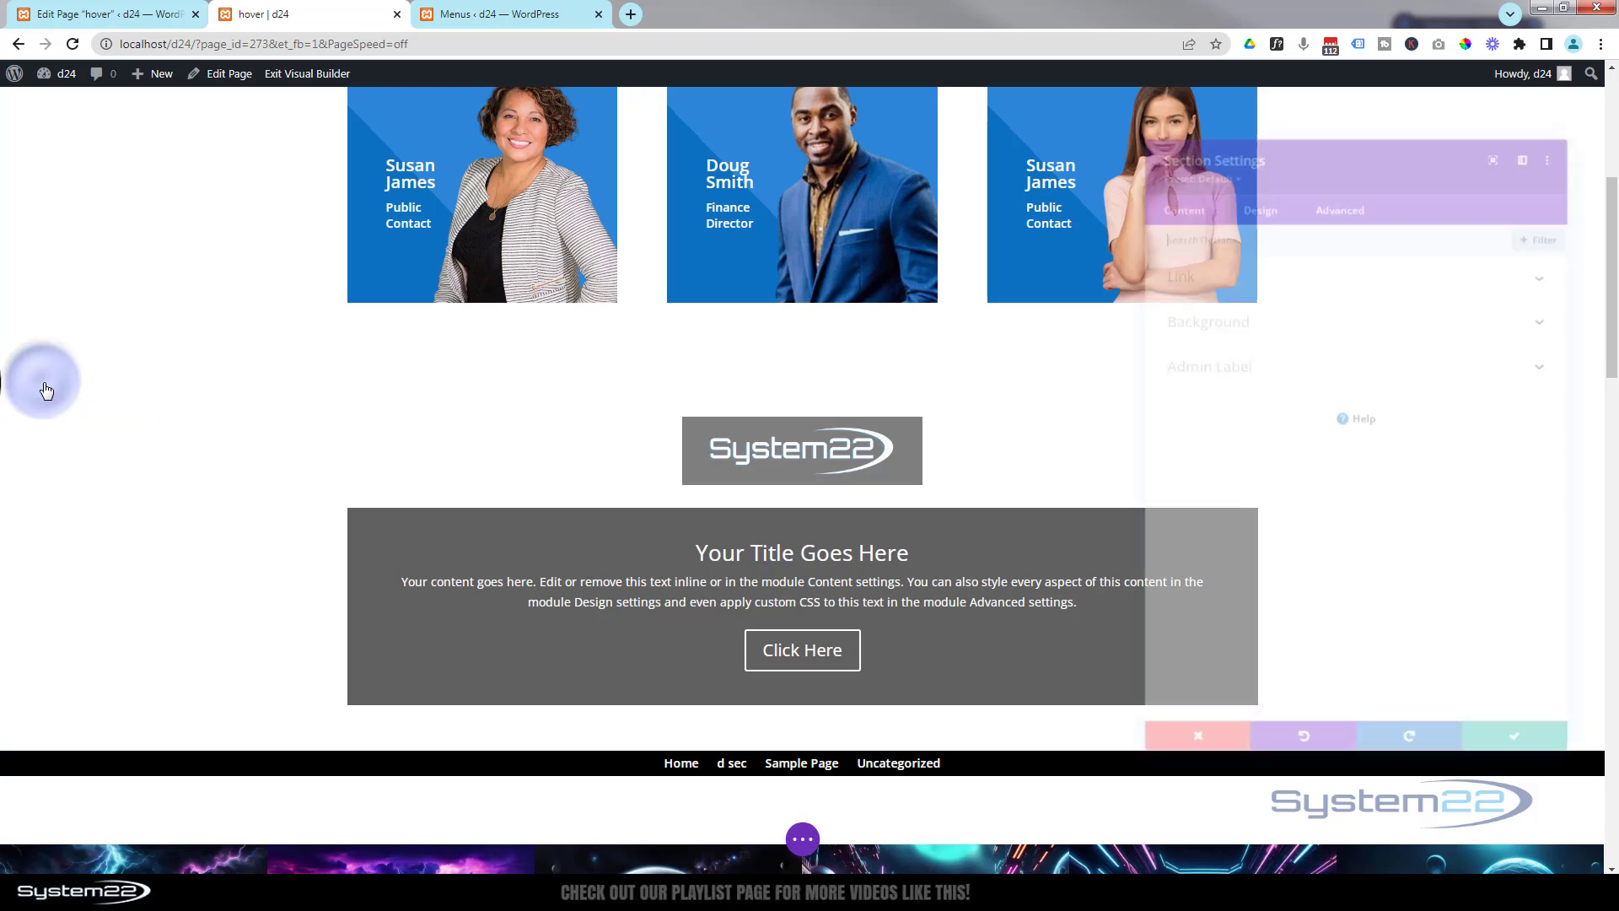
left_click(1216, 312)
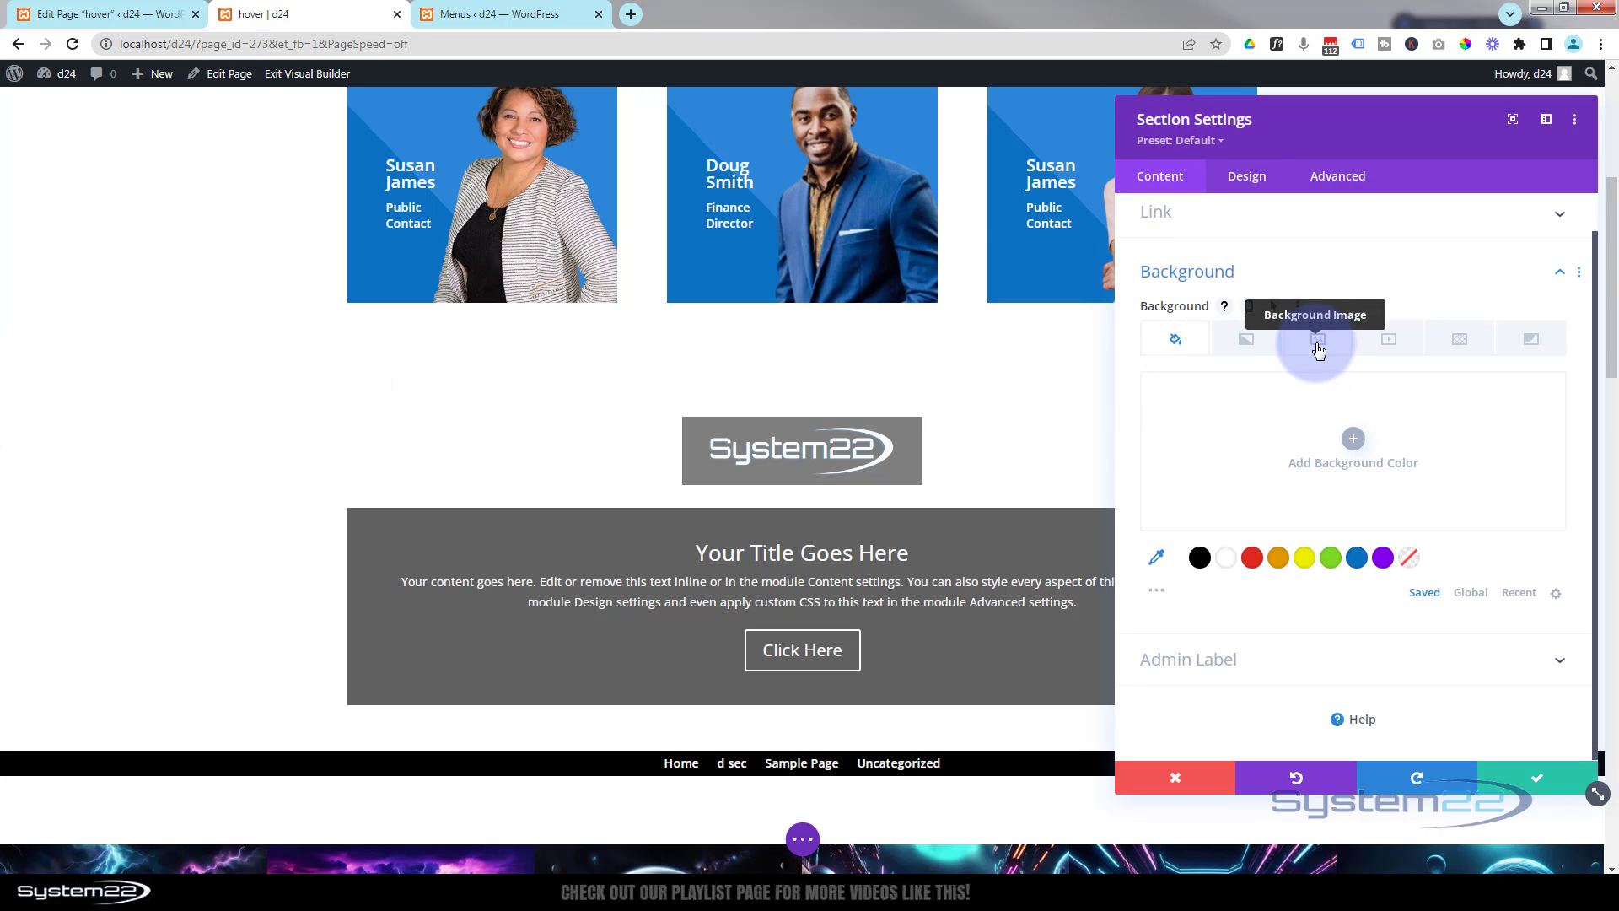
left_click(1318, 341)
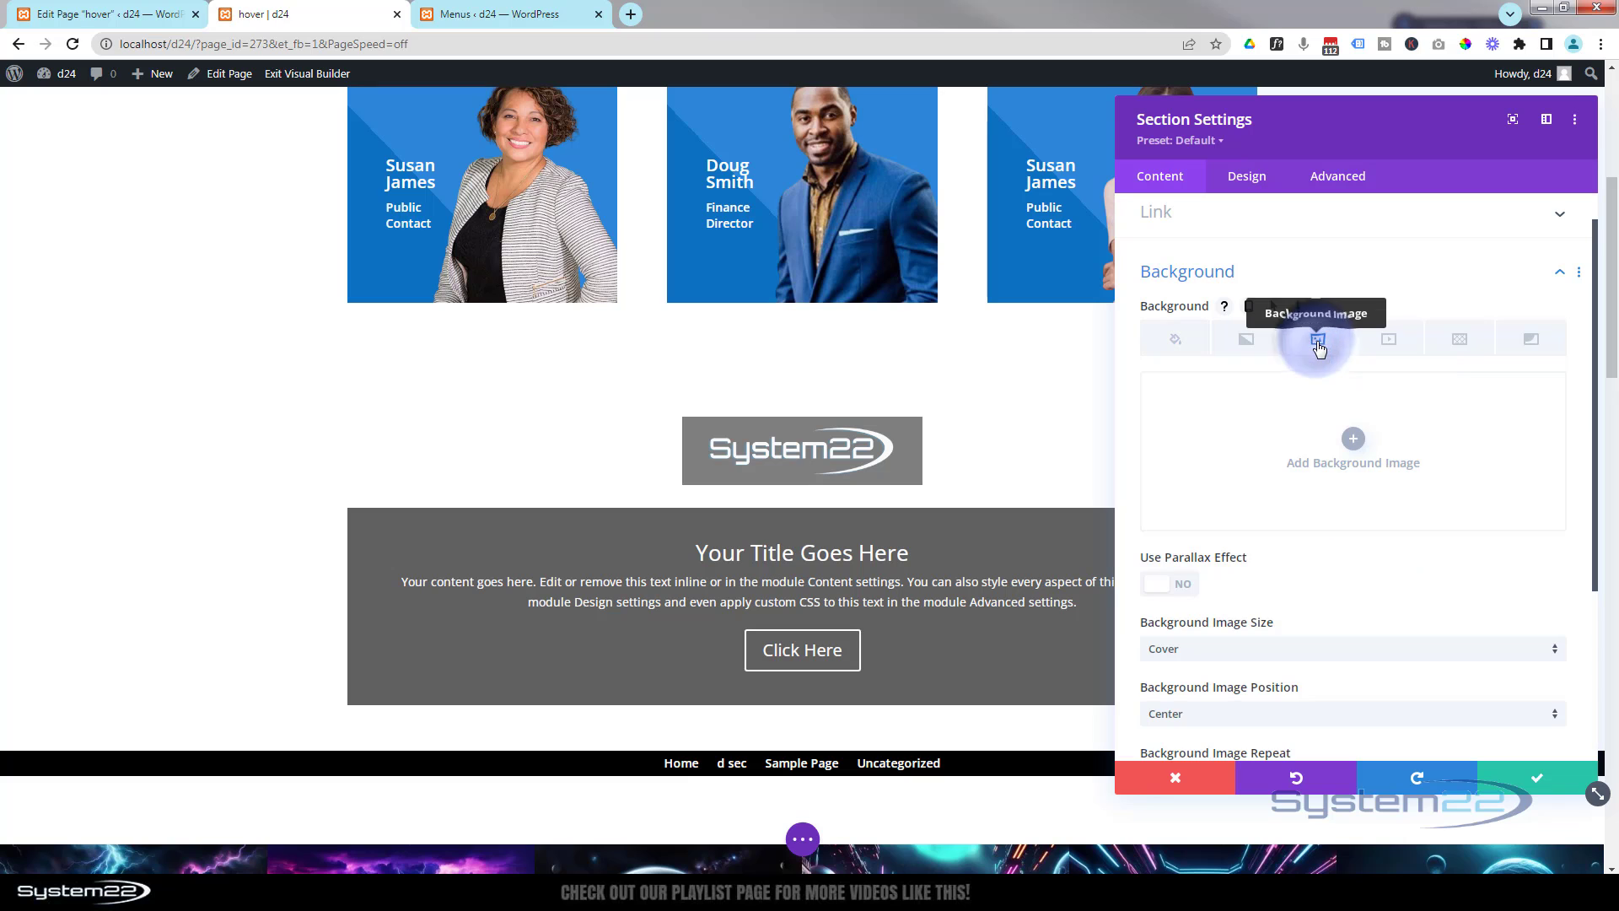
left_click(1352, 436)
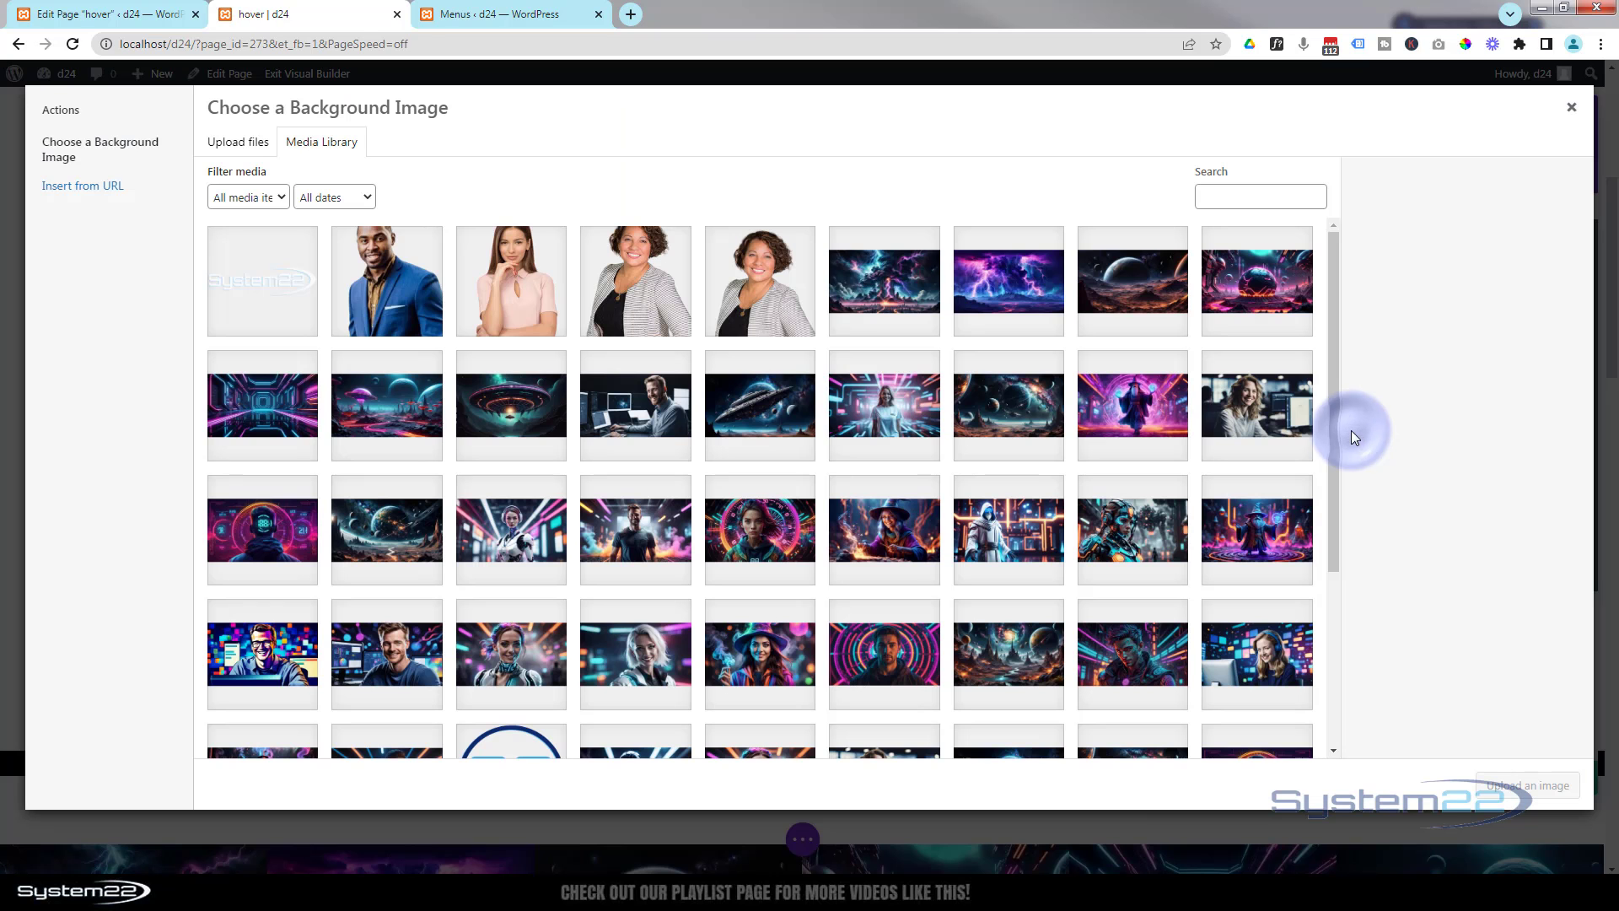
left_click(895, 287)
left_click(1539, 789)
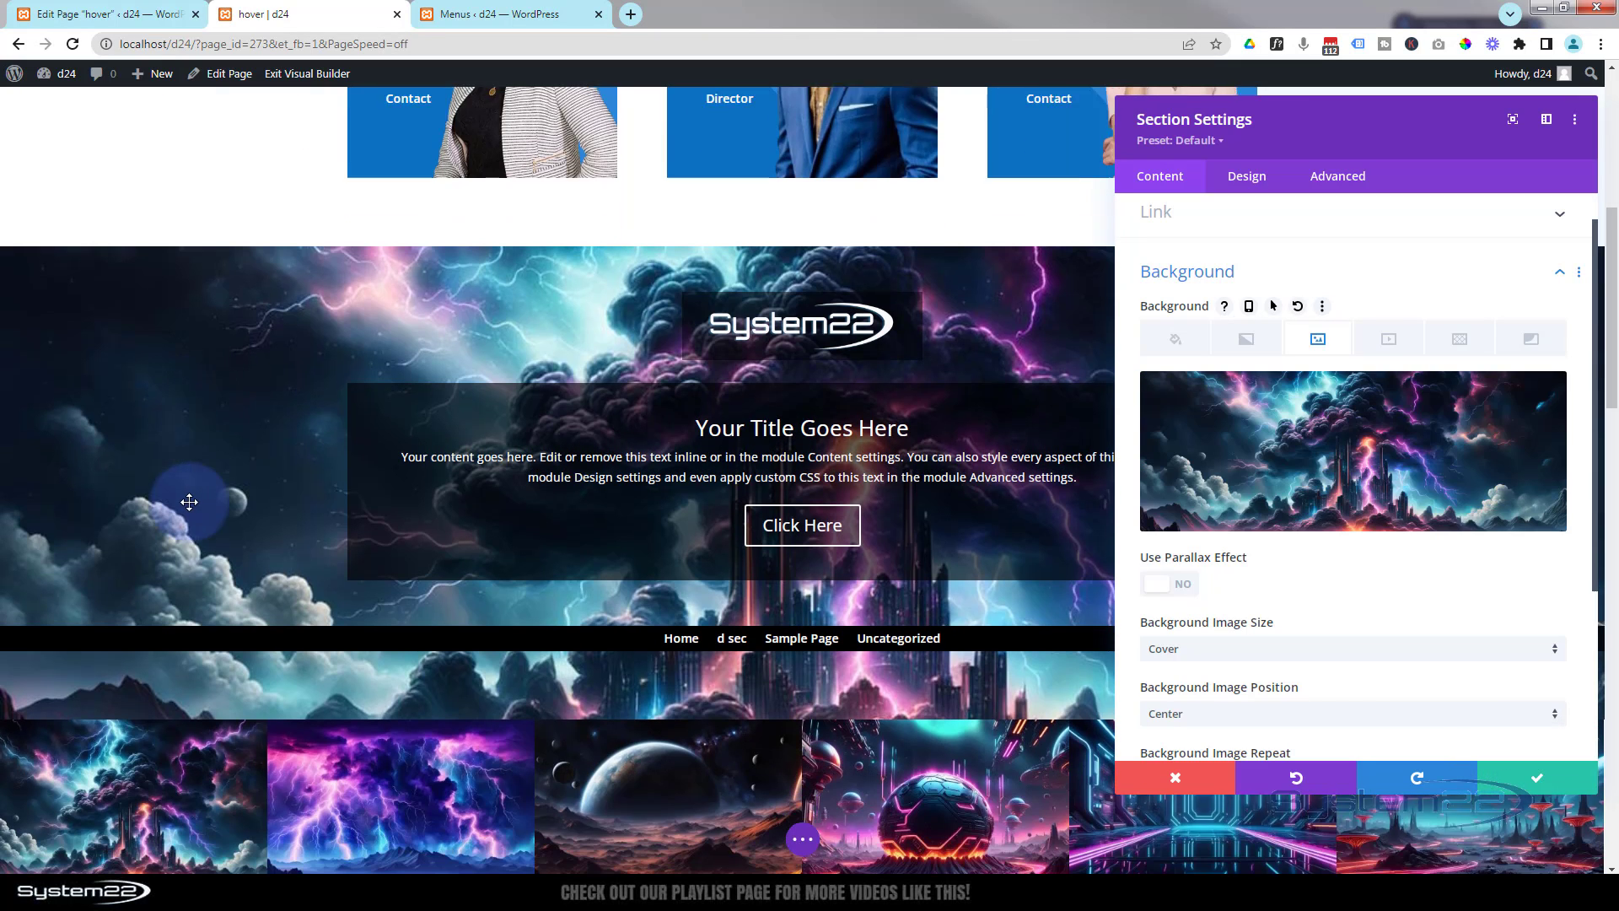
scroll(189, 502, "down", 1)
scroll(189, 502, "up", 1)
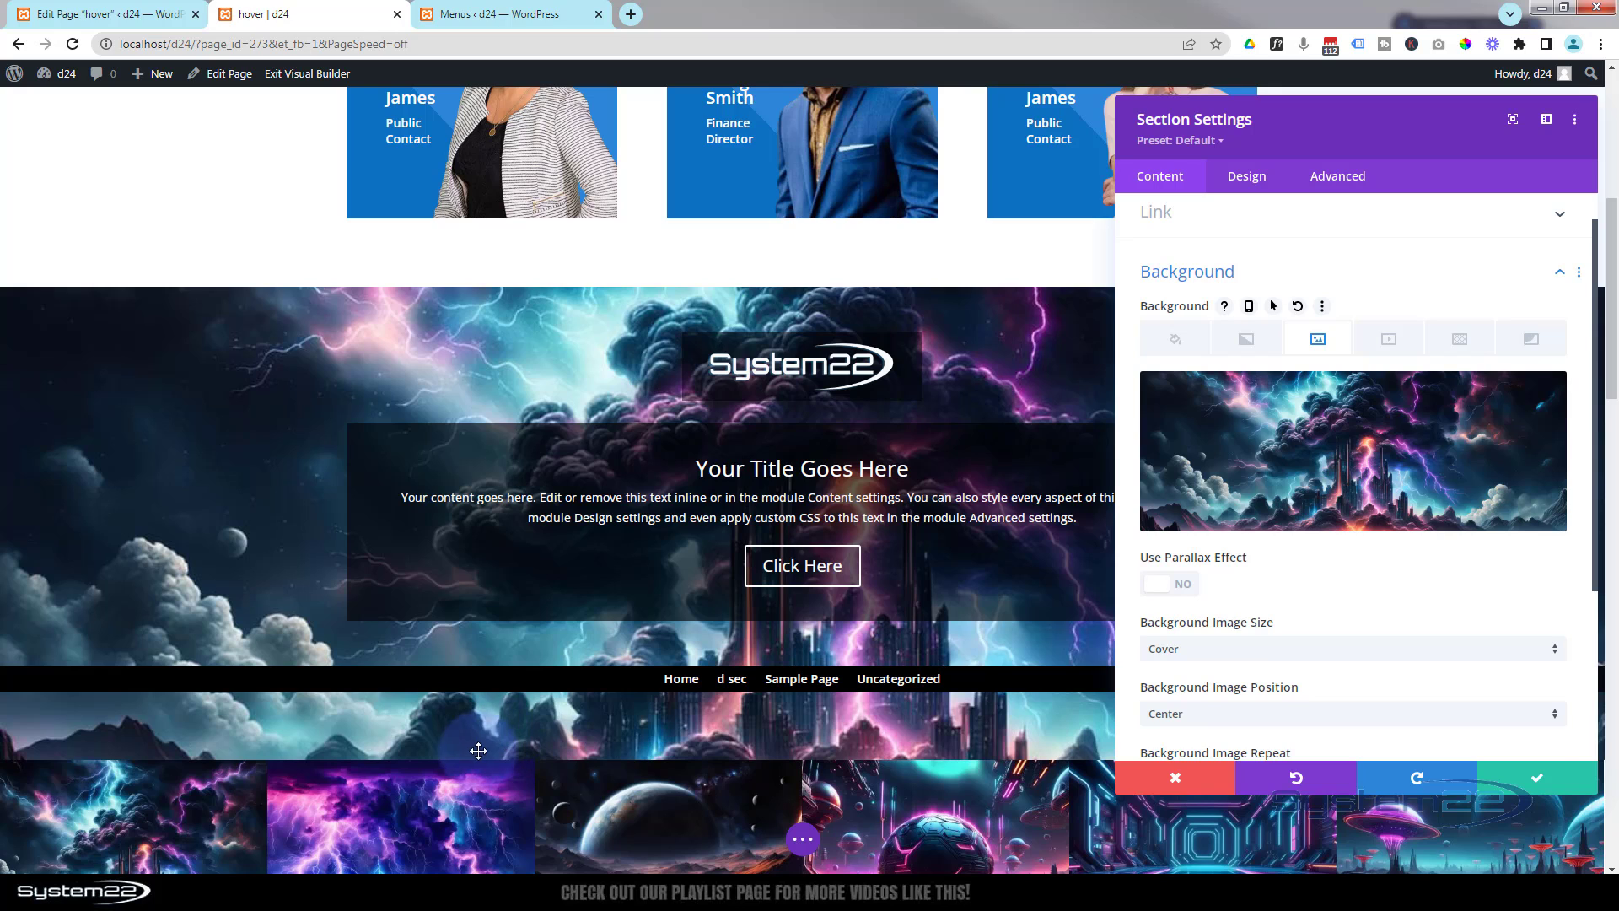
left_click(1539, 785)
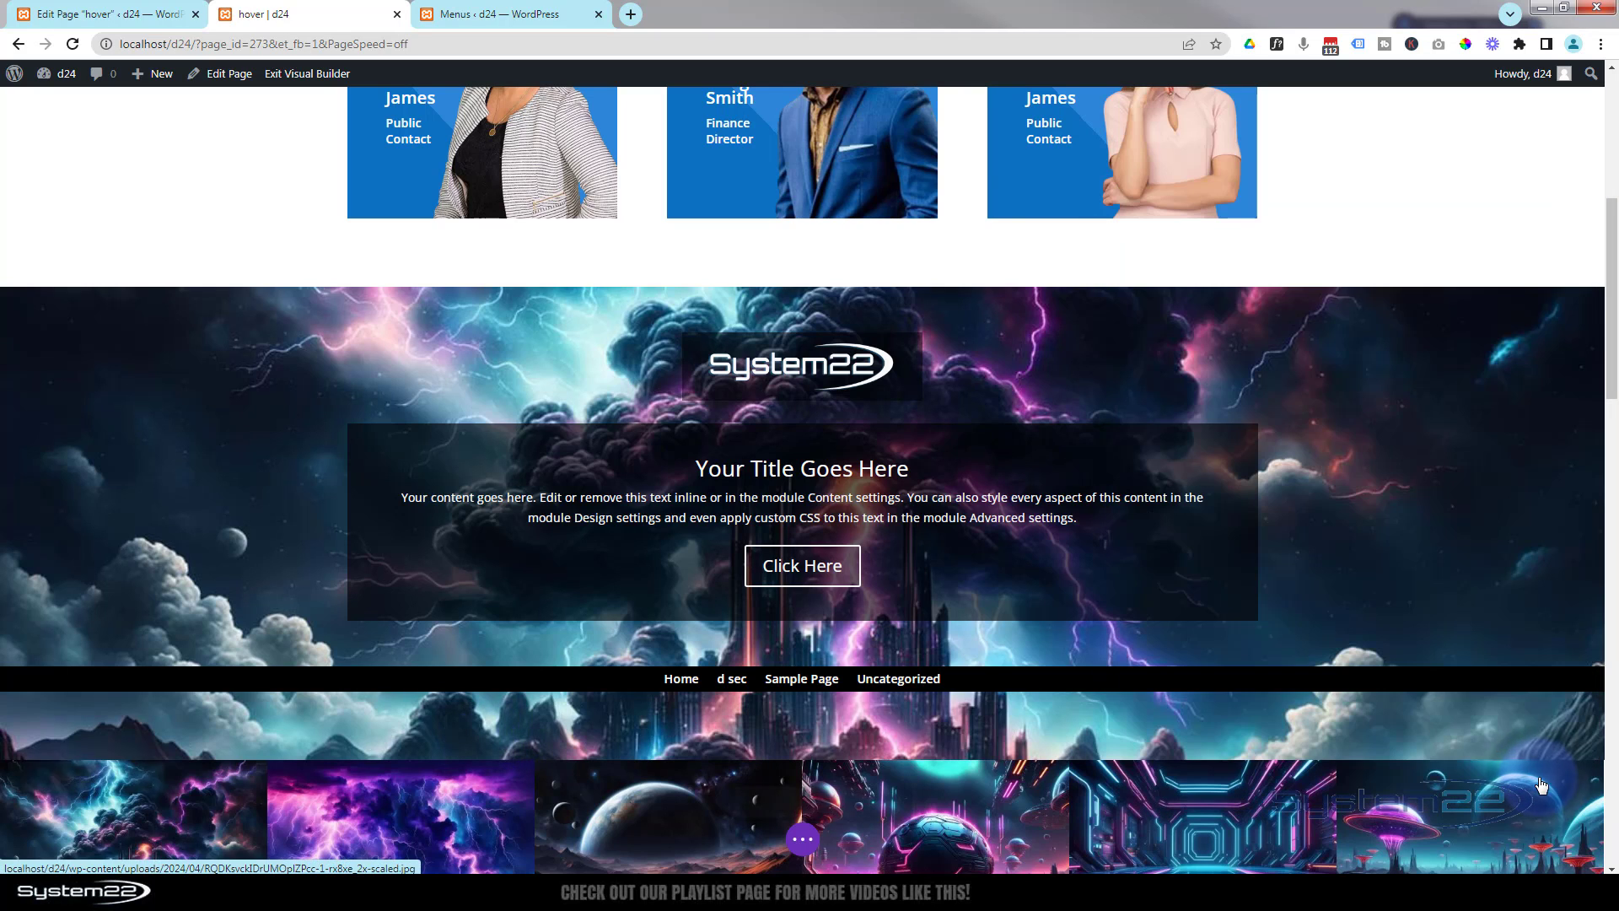
- Move the header section to the top of the page using the Layers panel
left_click(801, 840)
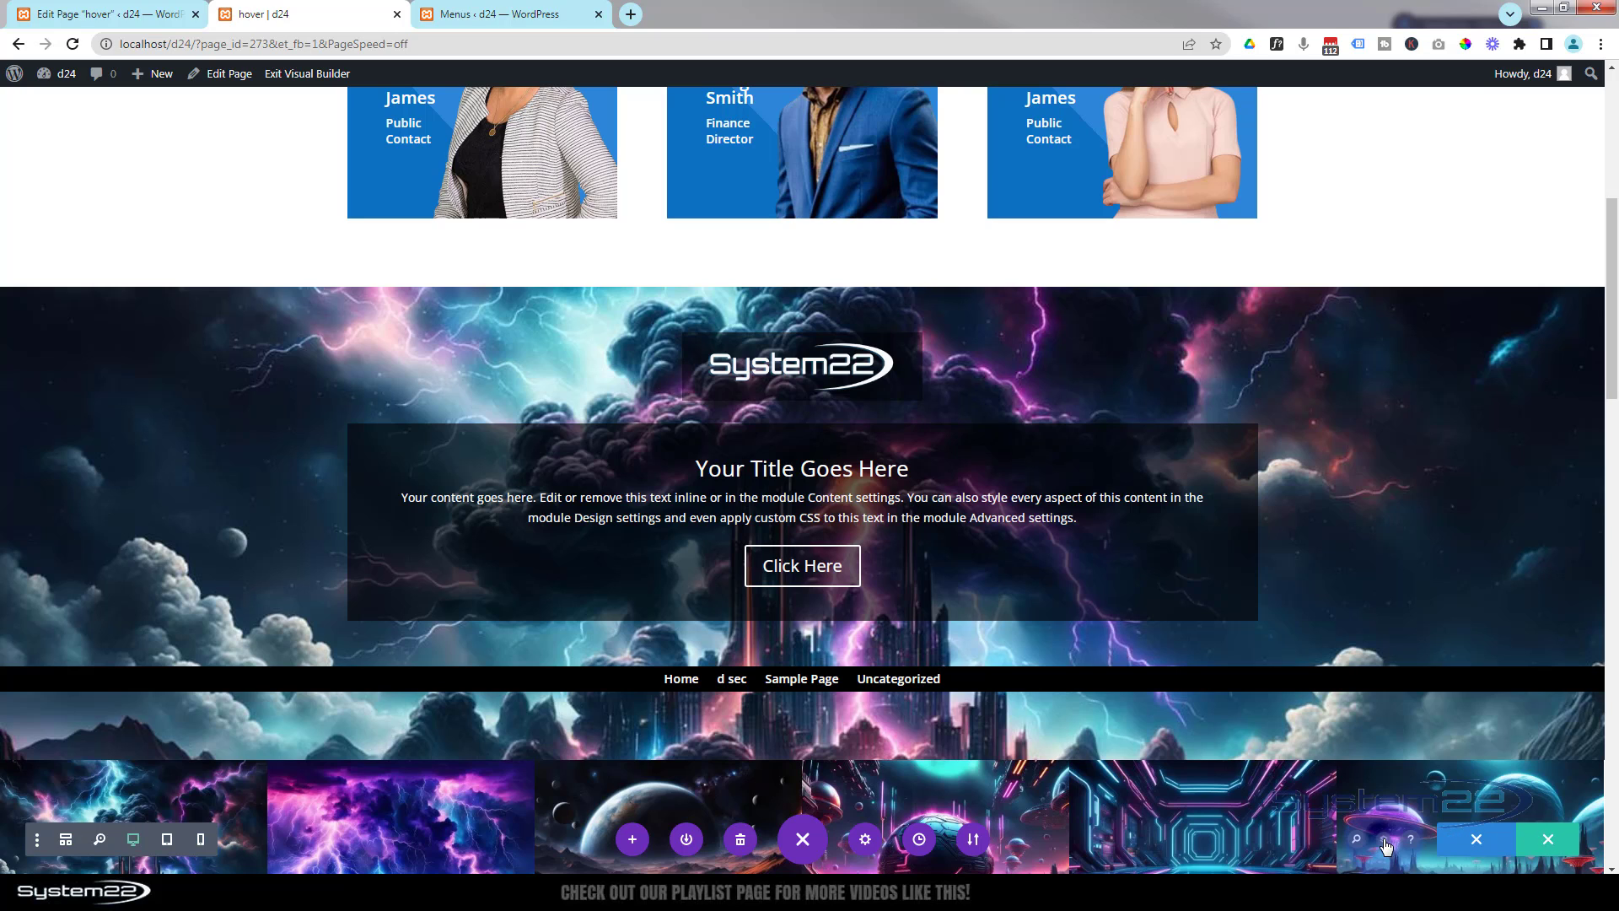
left_click(1384, 839)
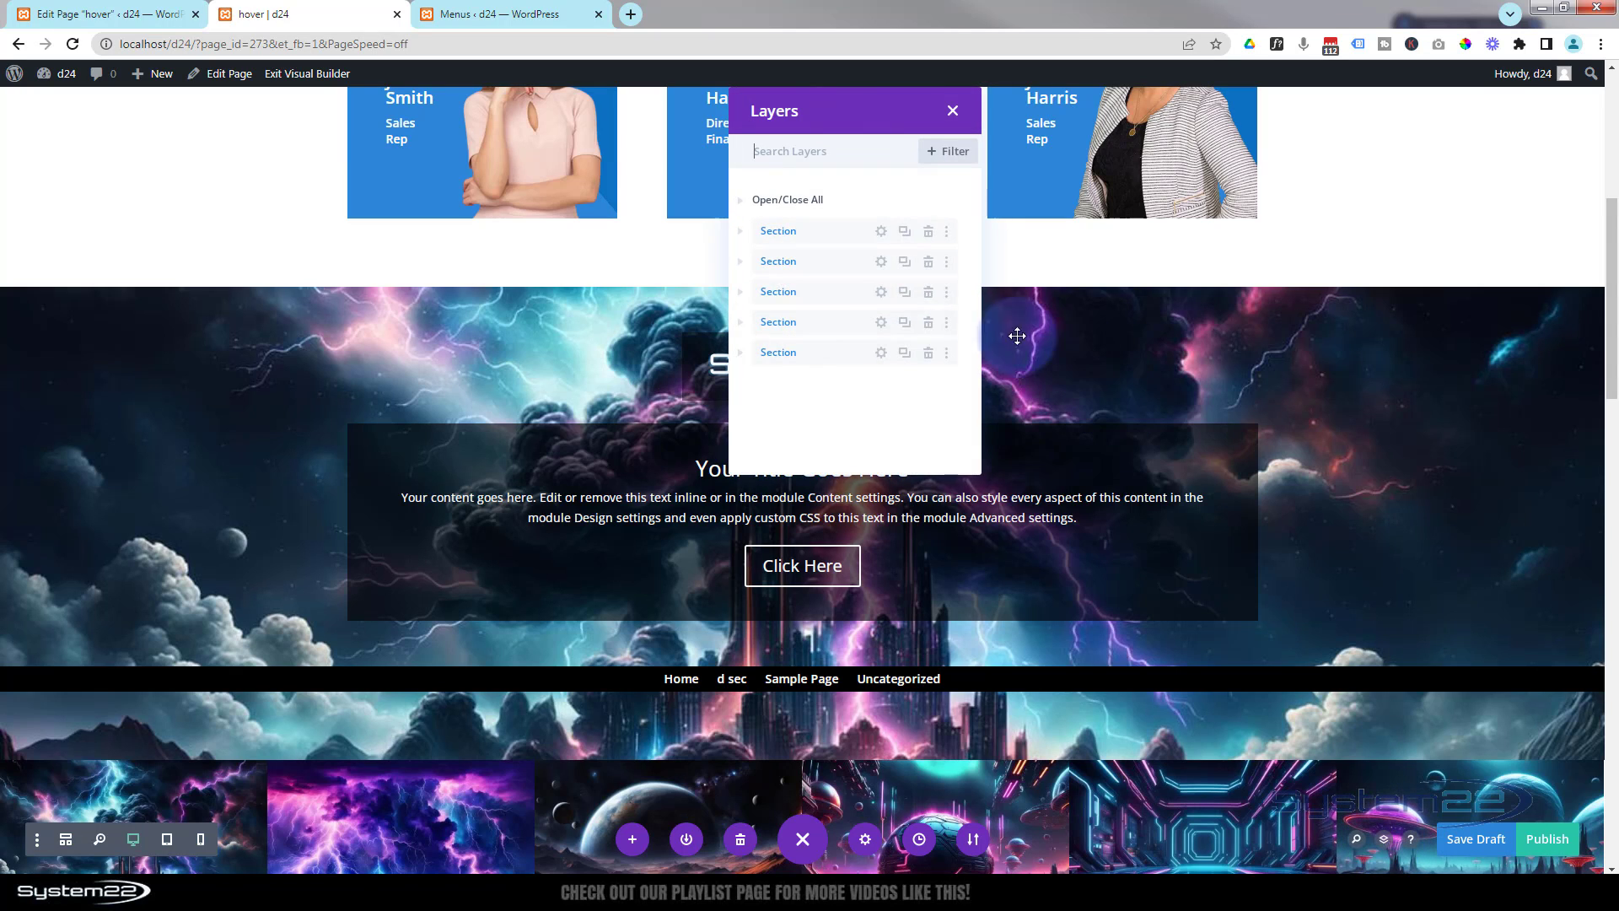
left_click_drag(808, 295, 822, 226)
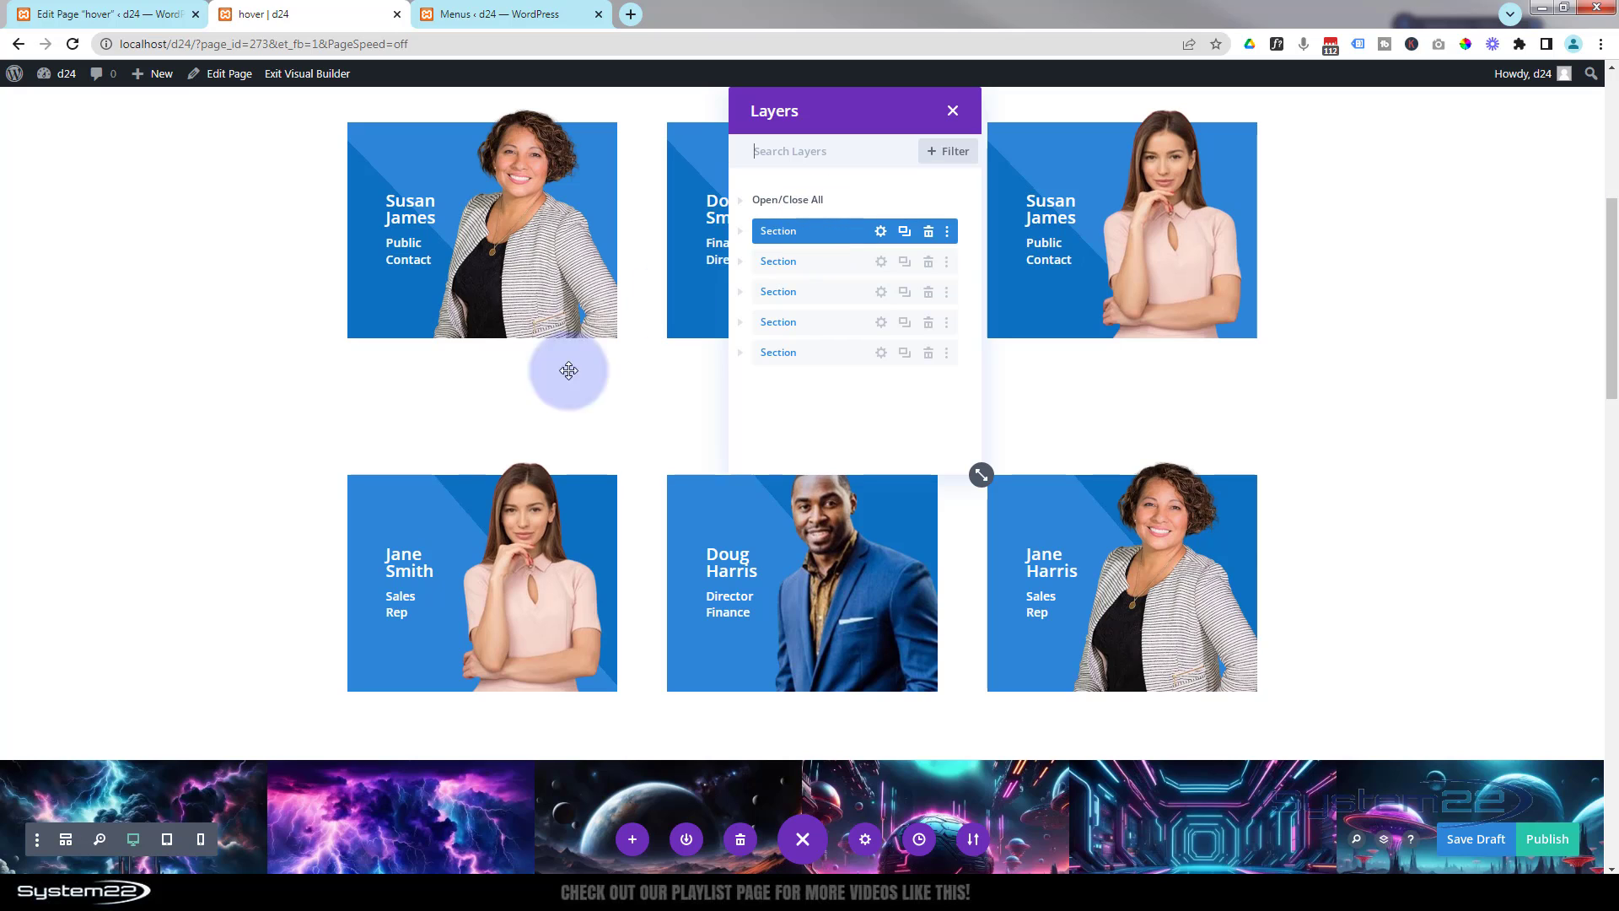
scroll(428, 441, "up", 5)
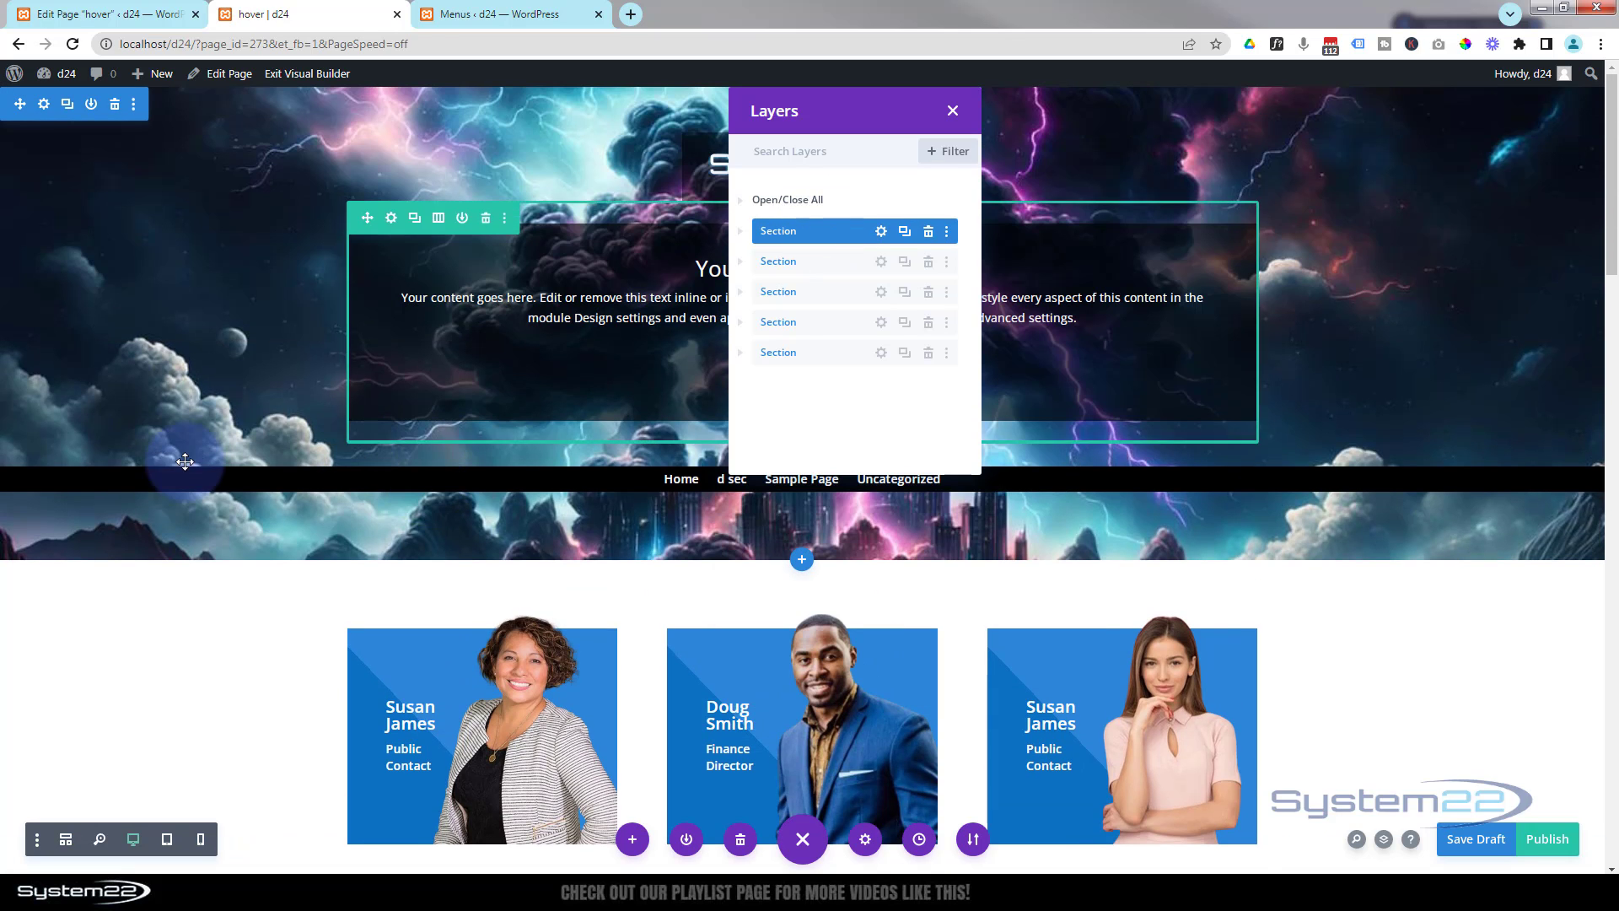
left_click(954, 113)
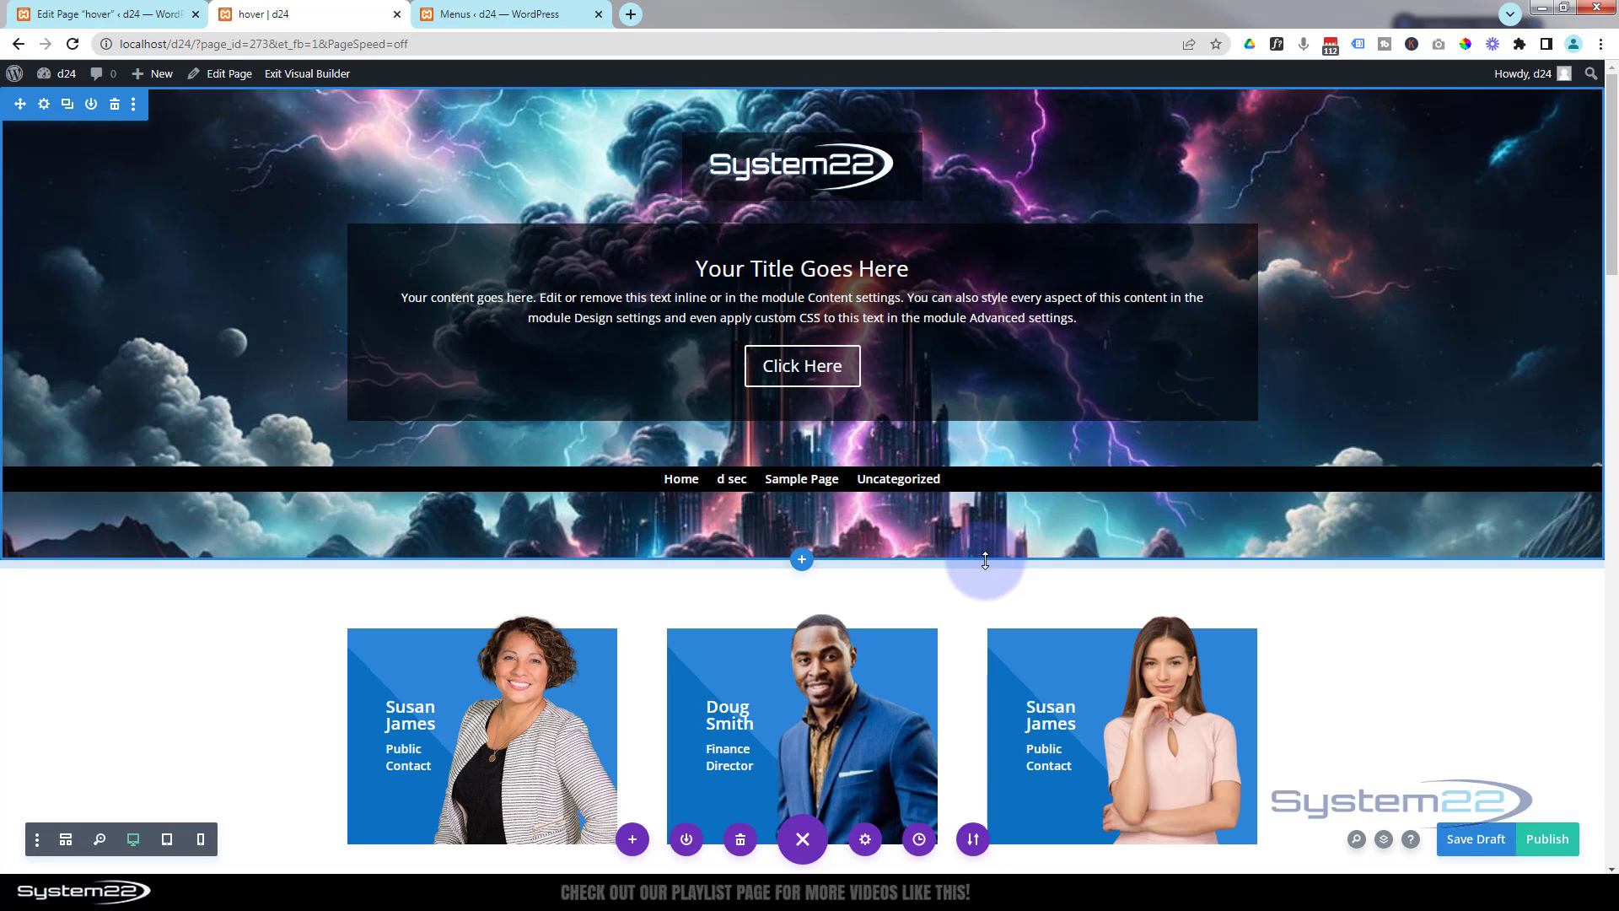
- Set the header section's bottom padding to 0px and save the section settings
left_click_drag(985, 560, 984, 558)
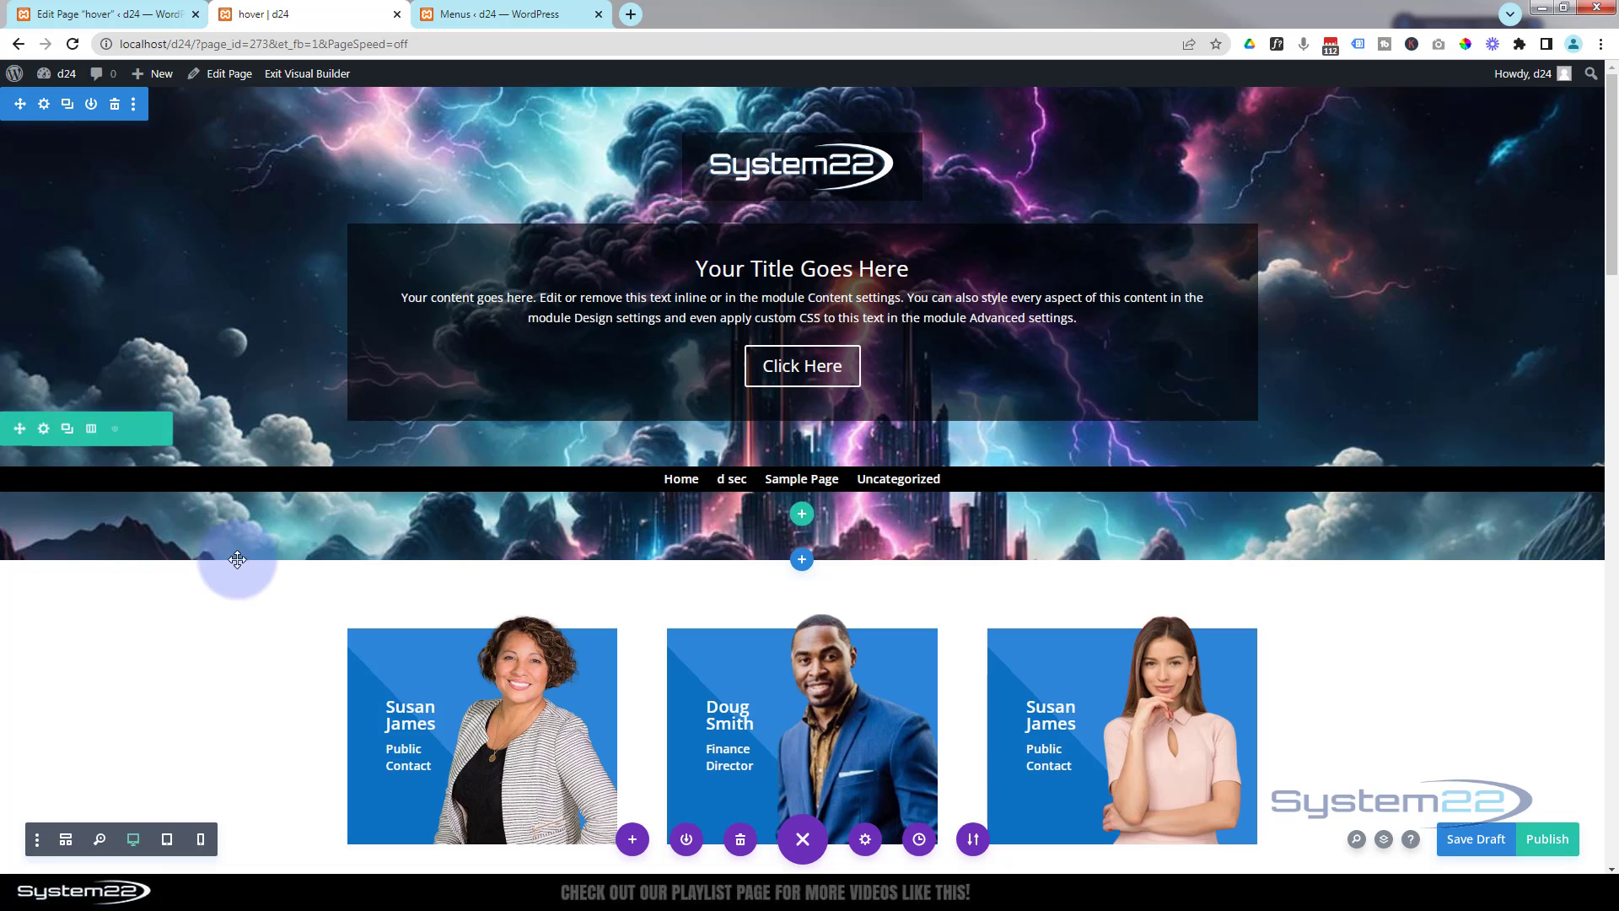
left_click(44, 106)
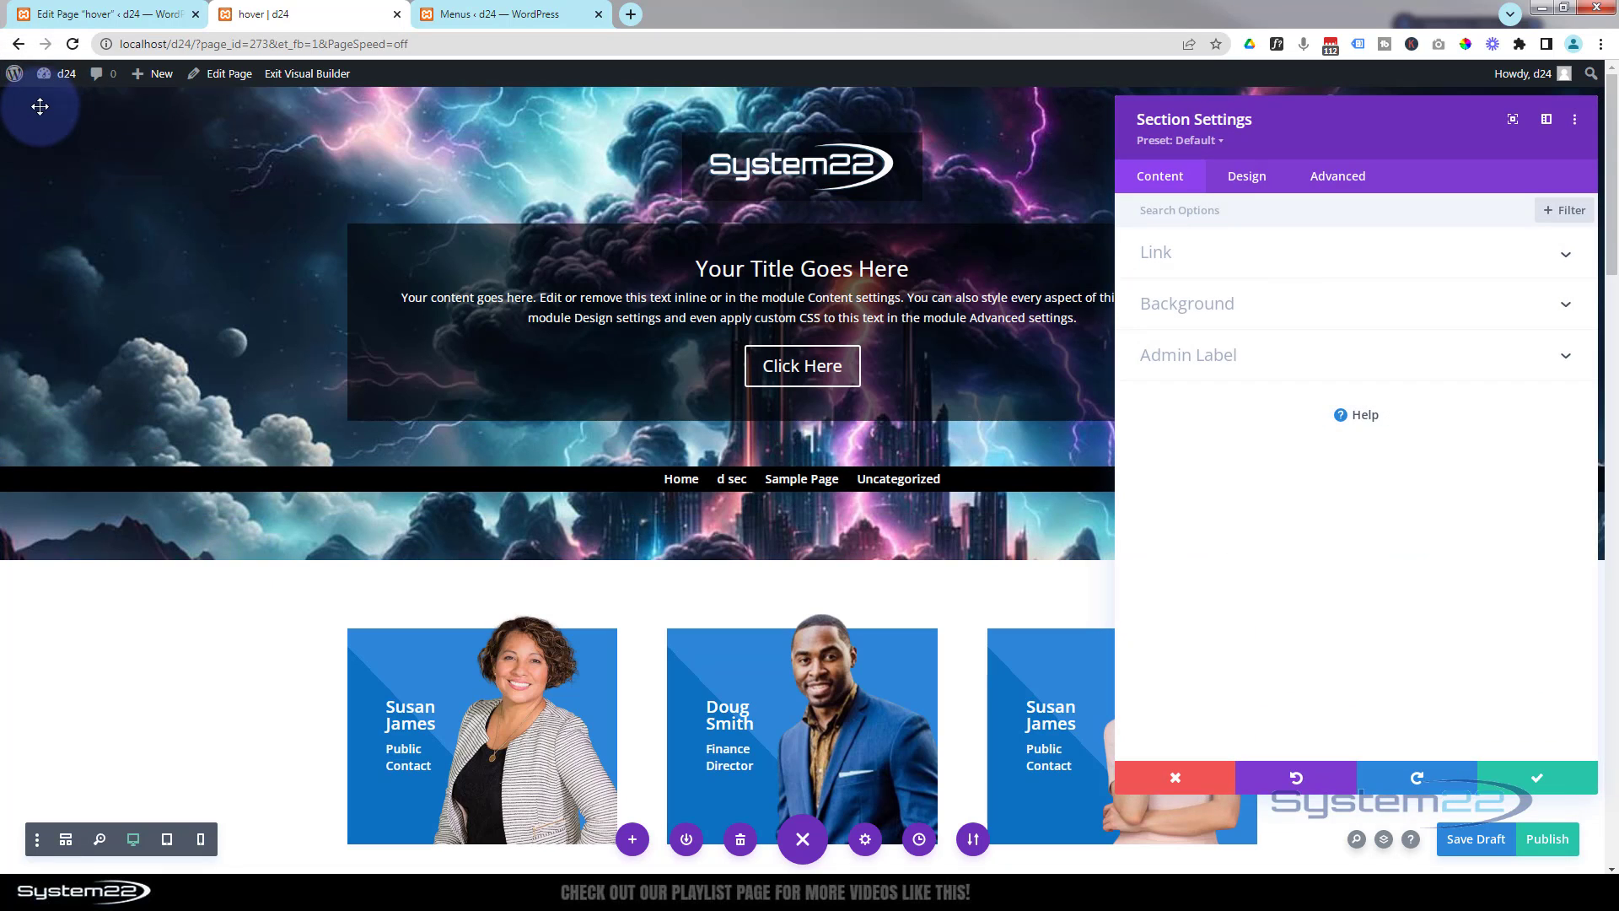
left_click(1252, 184)
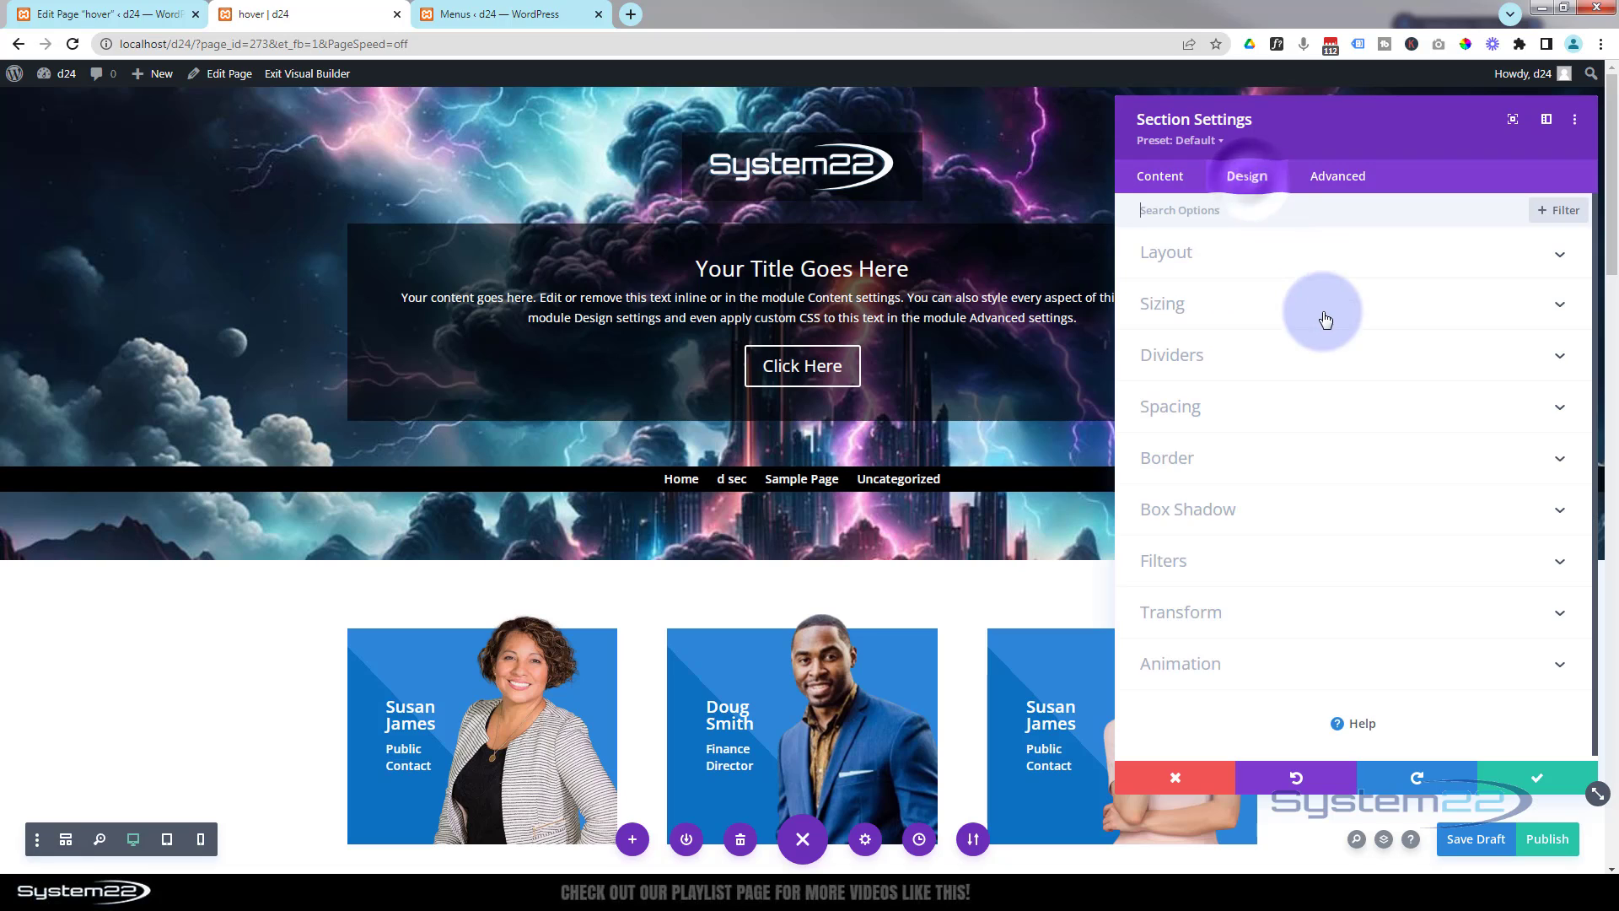
left_click(1295, 413)
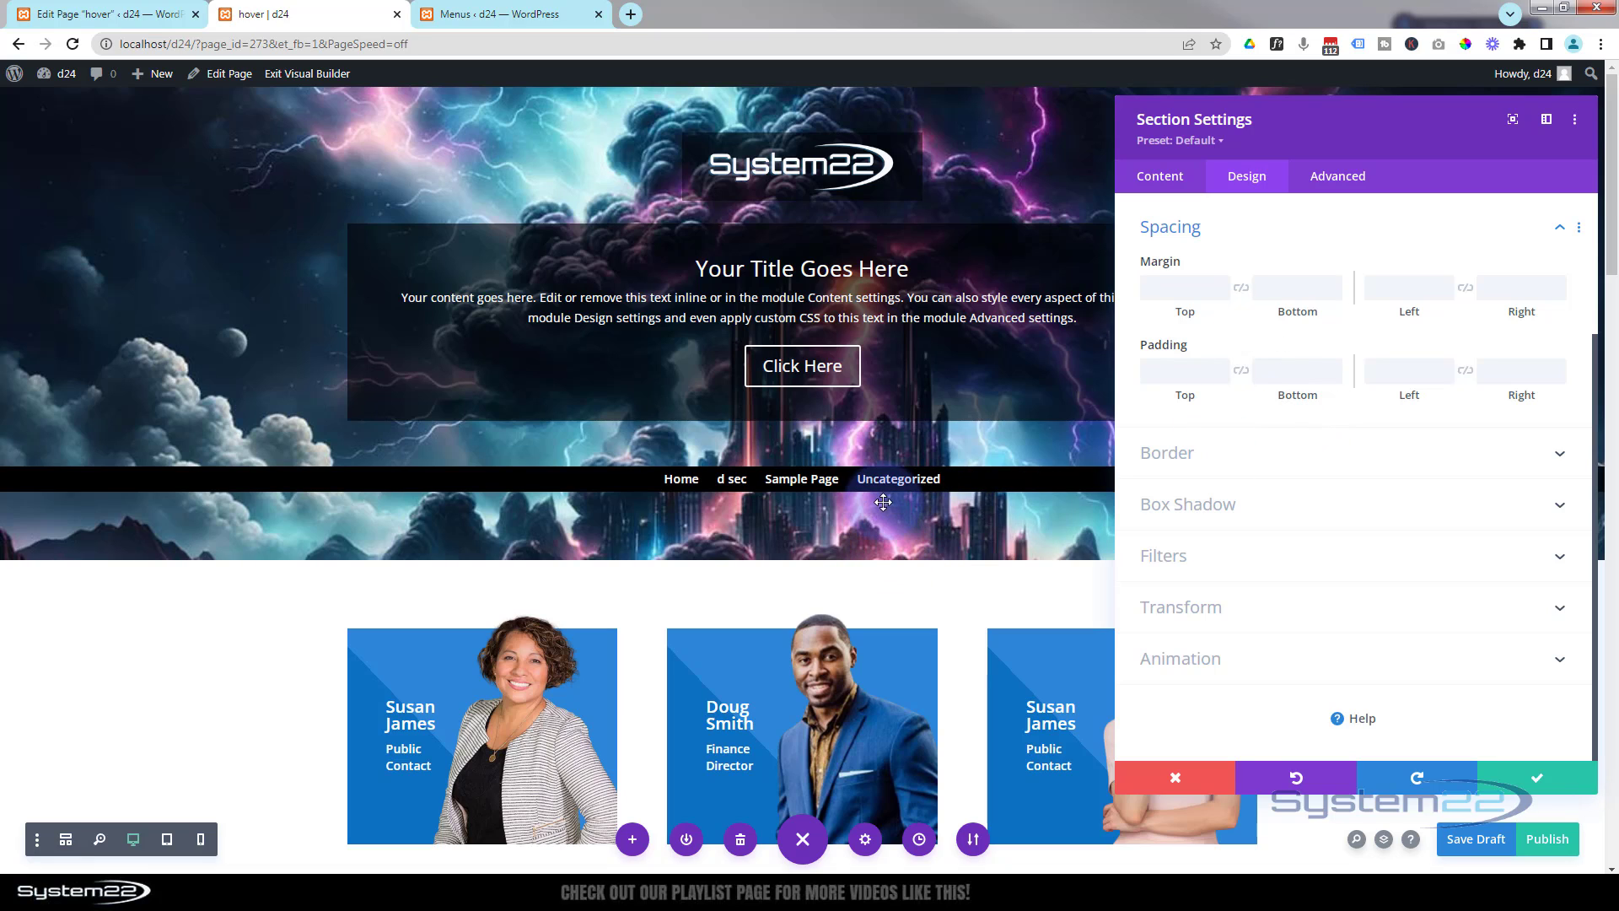
left_click(1299, 375)
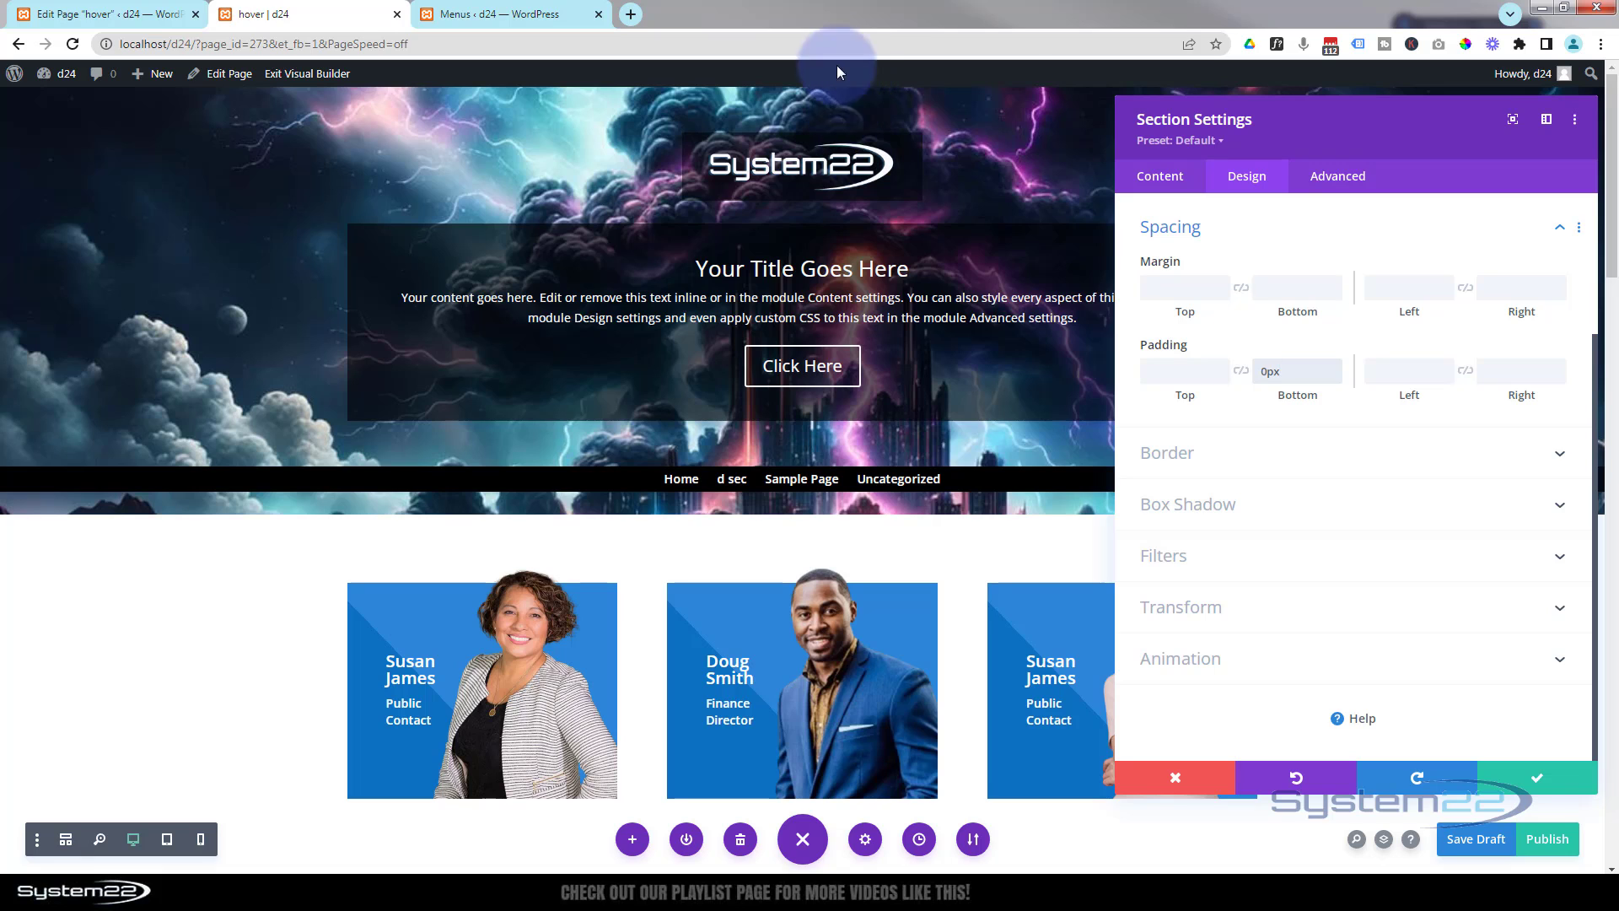
left_click(1573, 769)
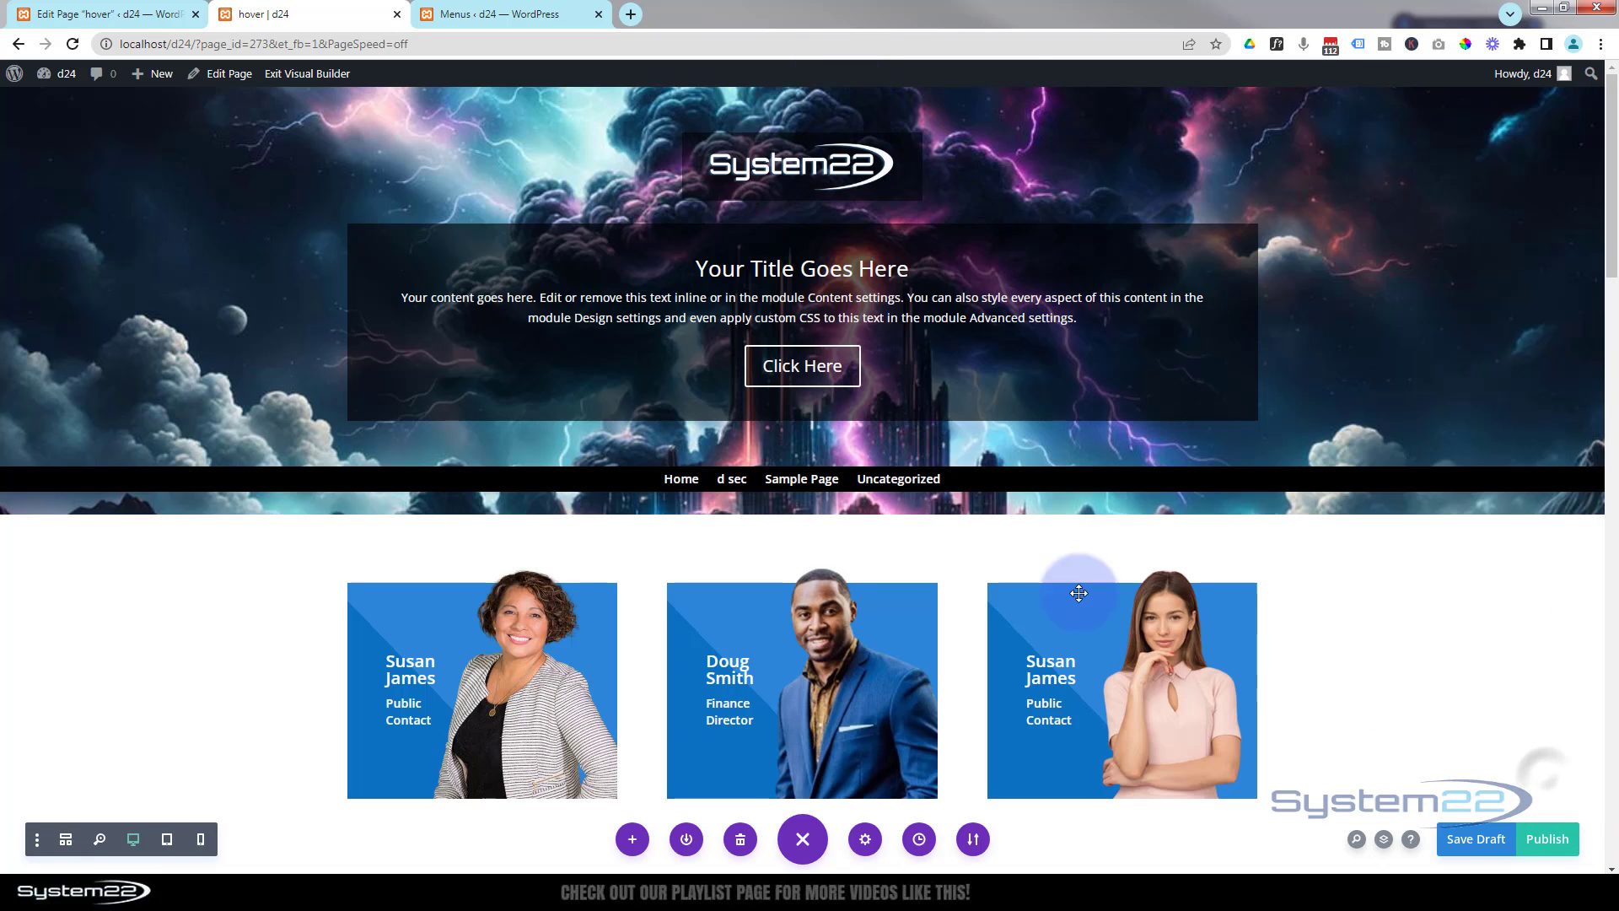
- Set the menu row's top and bottom padding to 0px and save the row settings
mouse_move(539, 475)
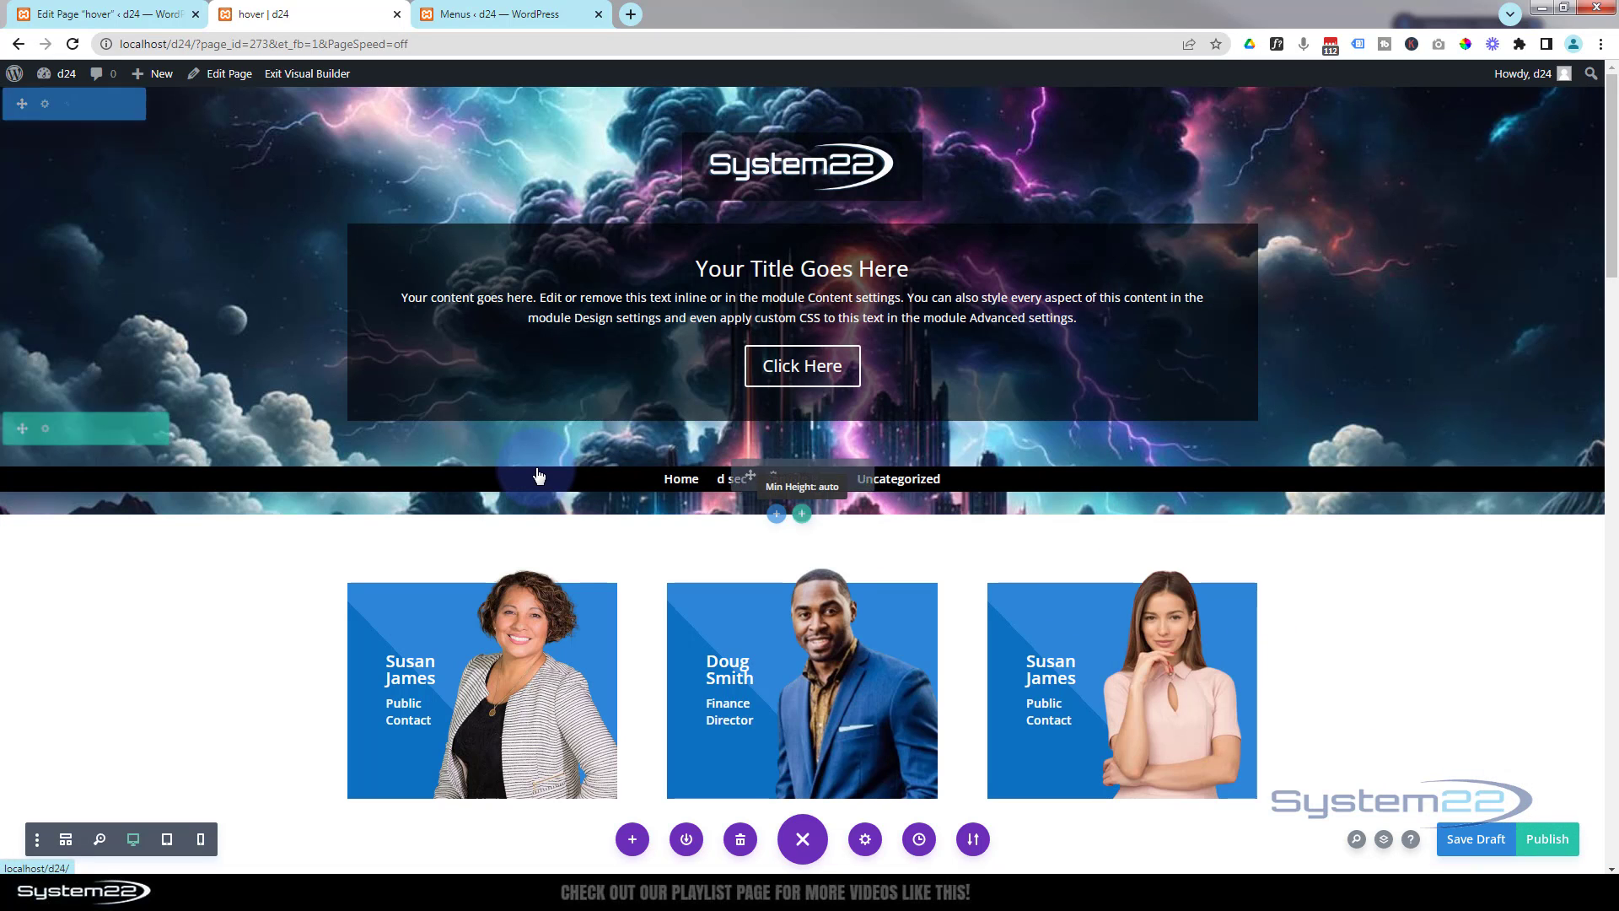
left_click(45, 430)
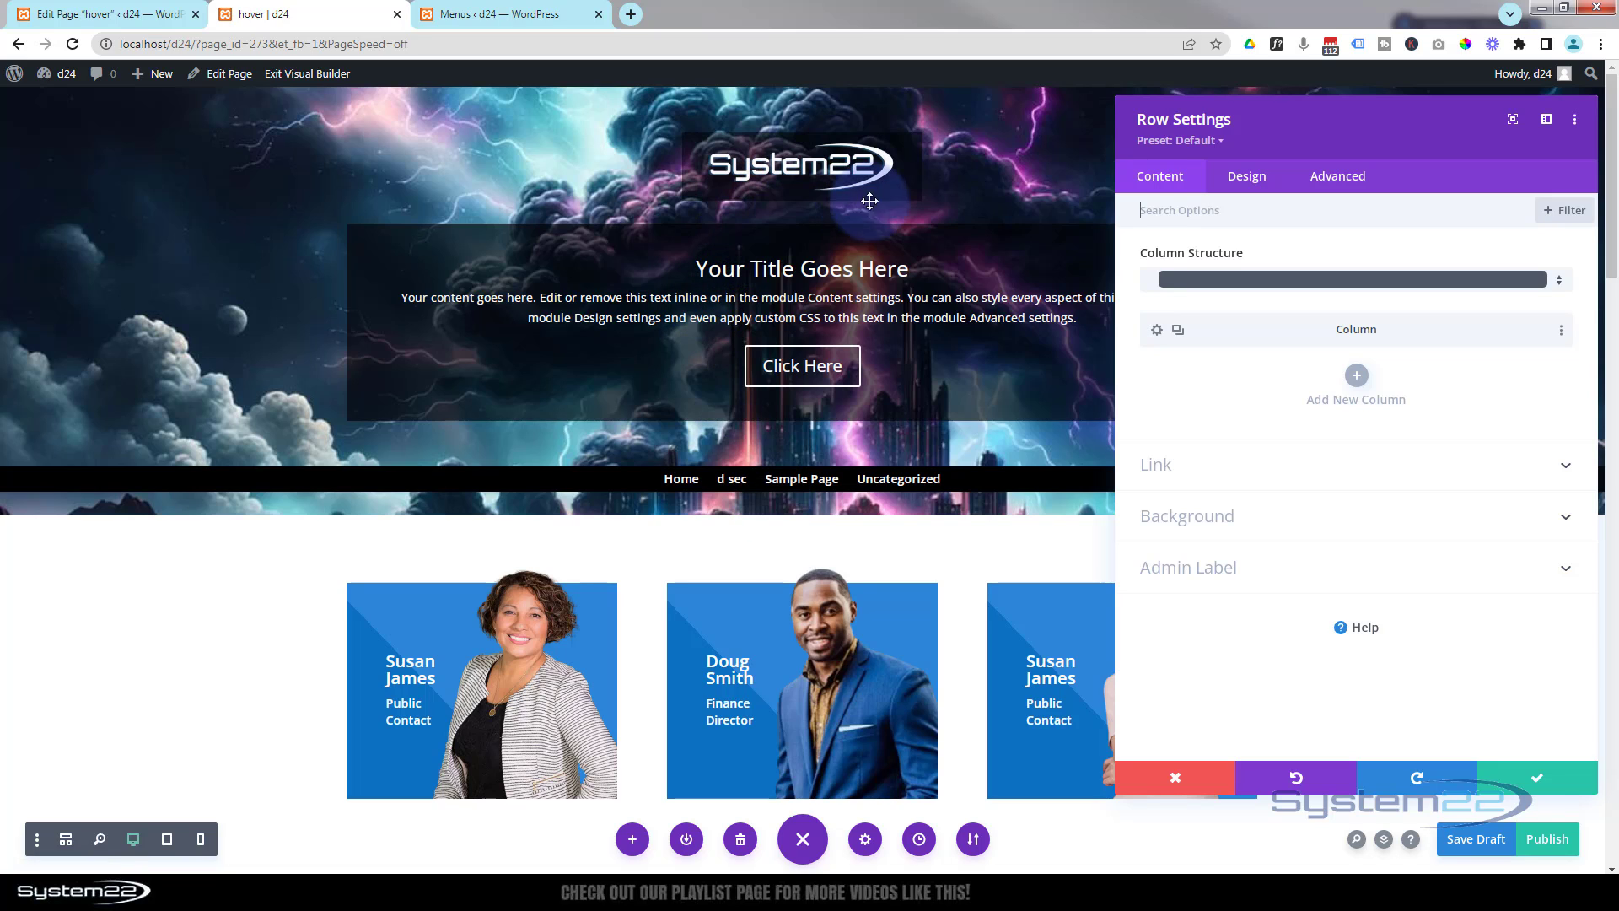
left_click(1259, 179)
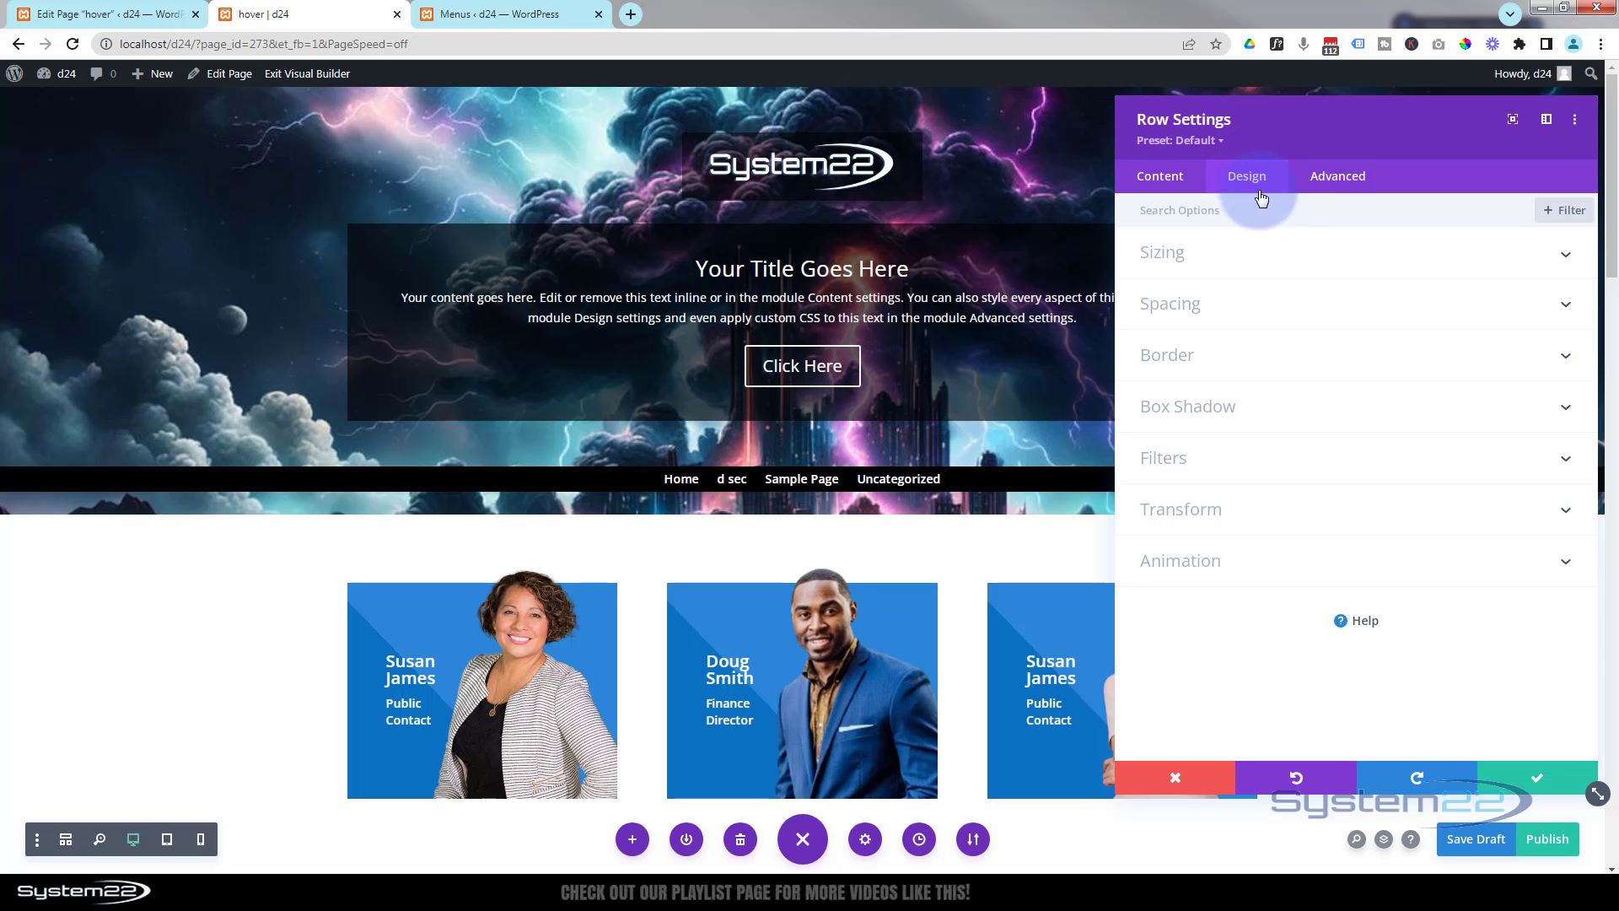
left_click(1279, 305)
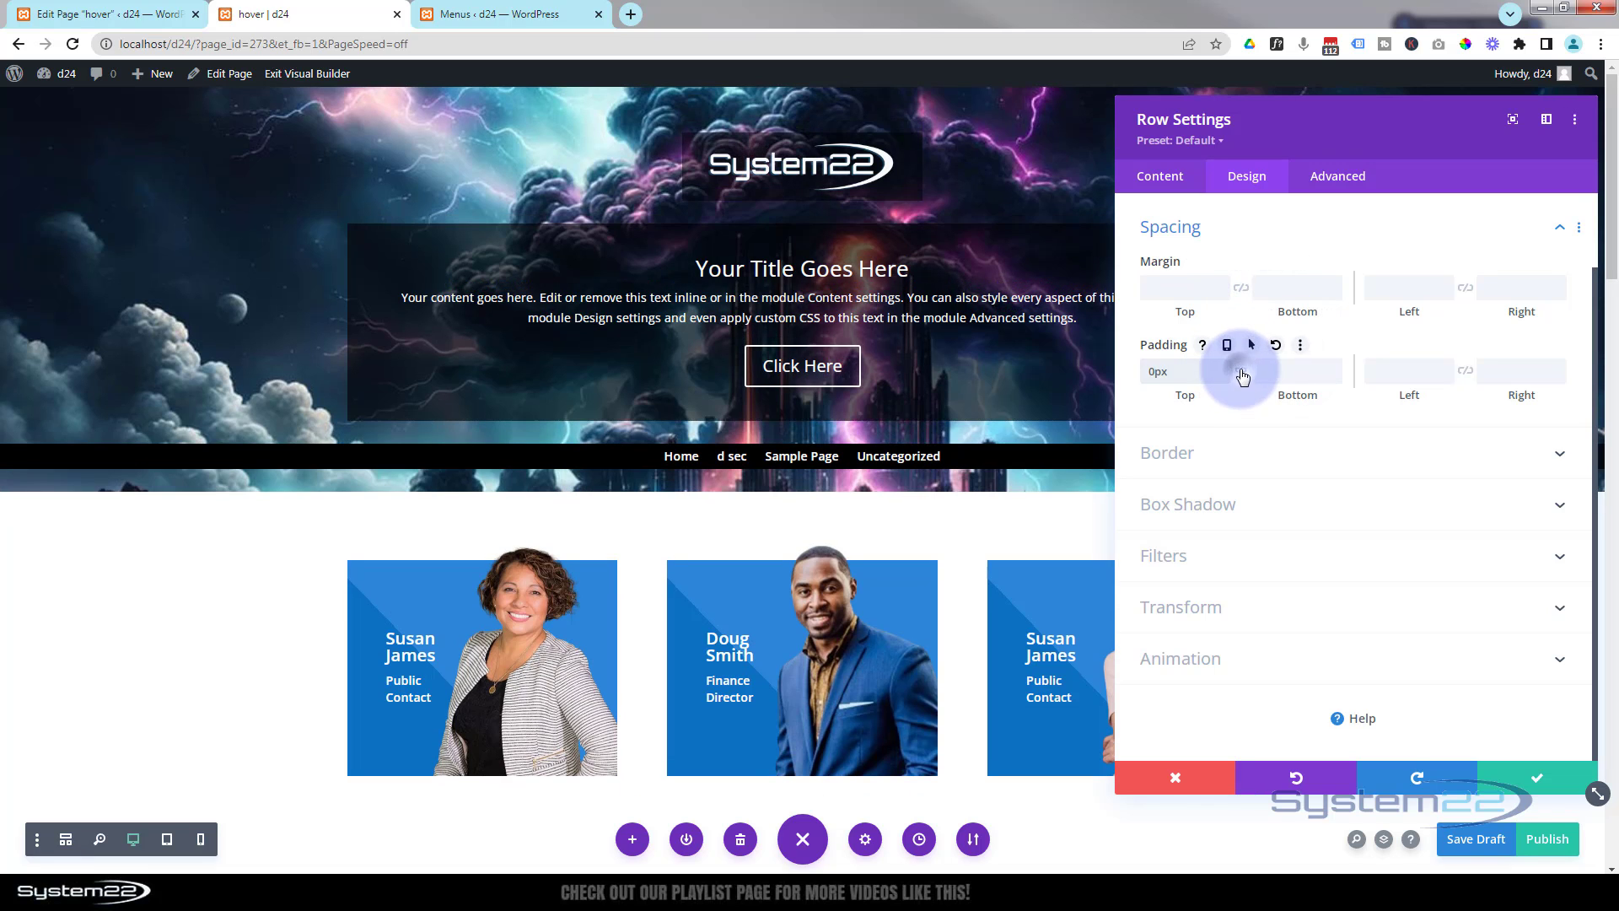
left_click(1240, 372)
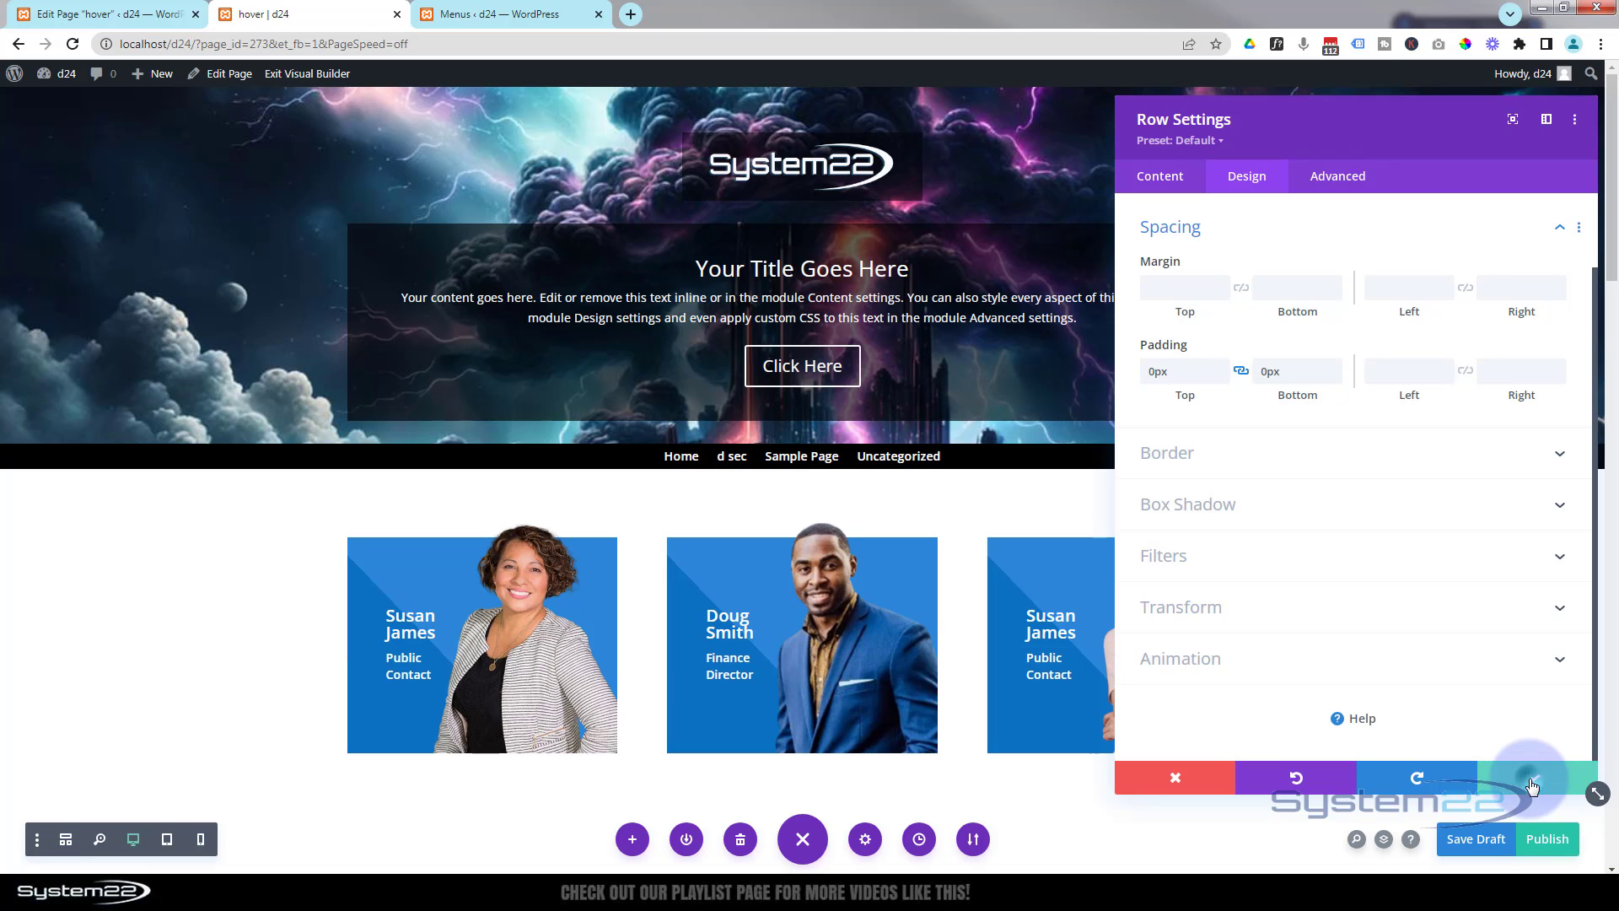
left_click(1532, 785)
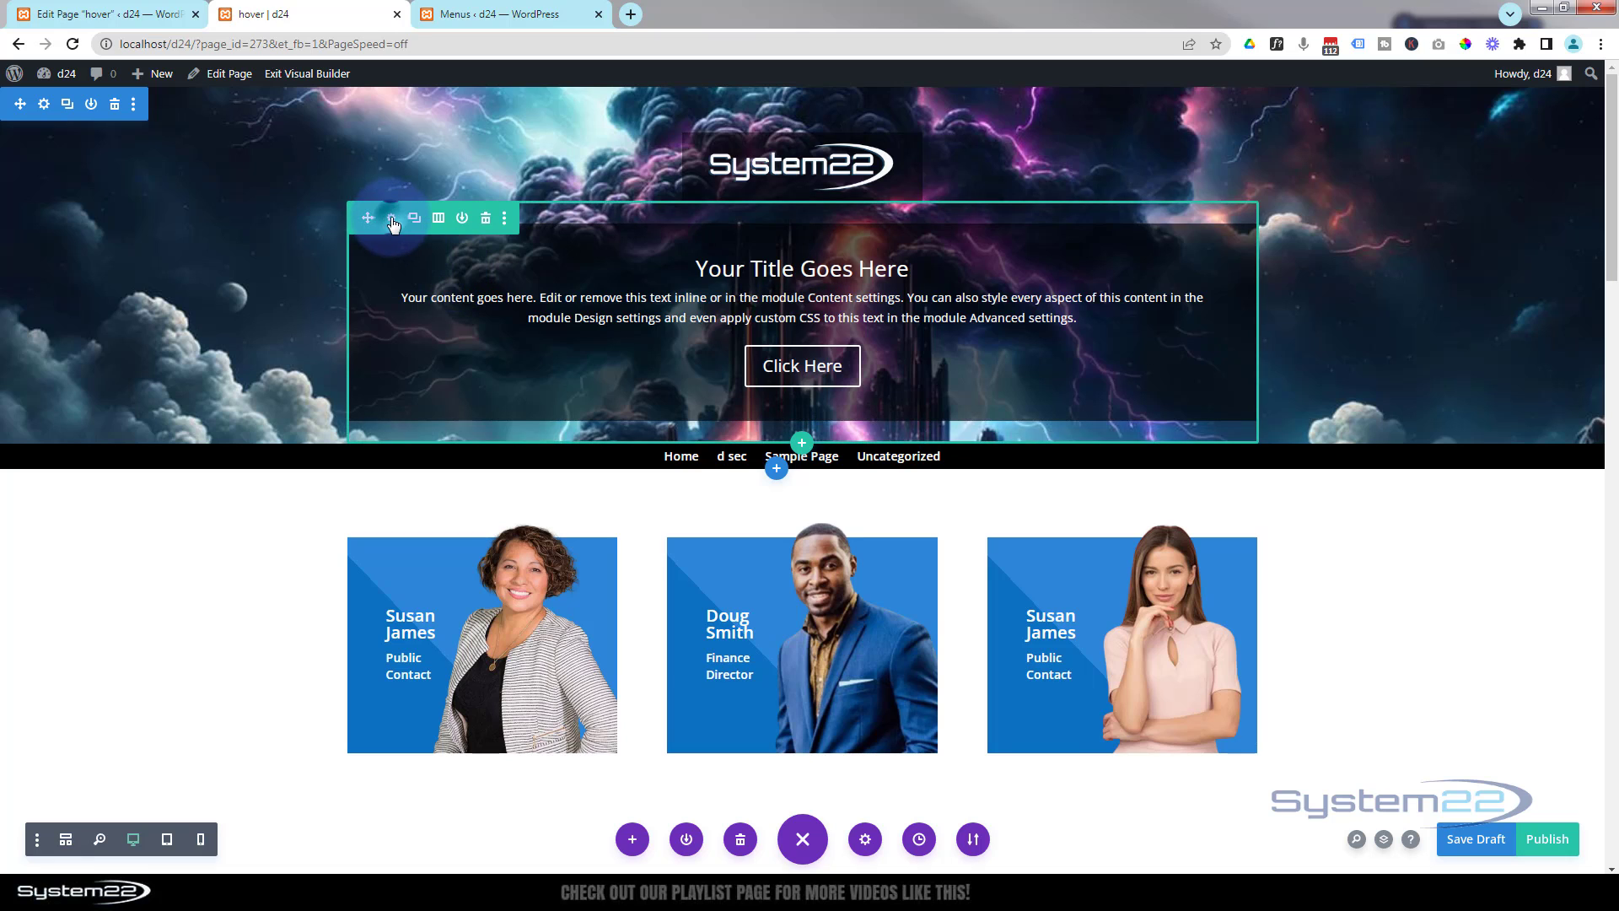
- Set the Call To Action row's top padding to 100px and bottom padding to 150px, and save the row settings
left_click(392, 222)
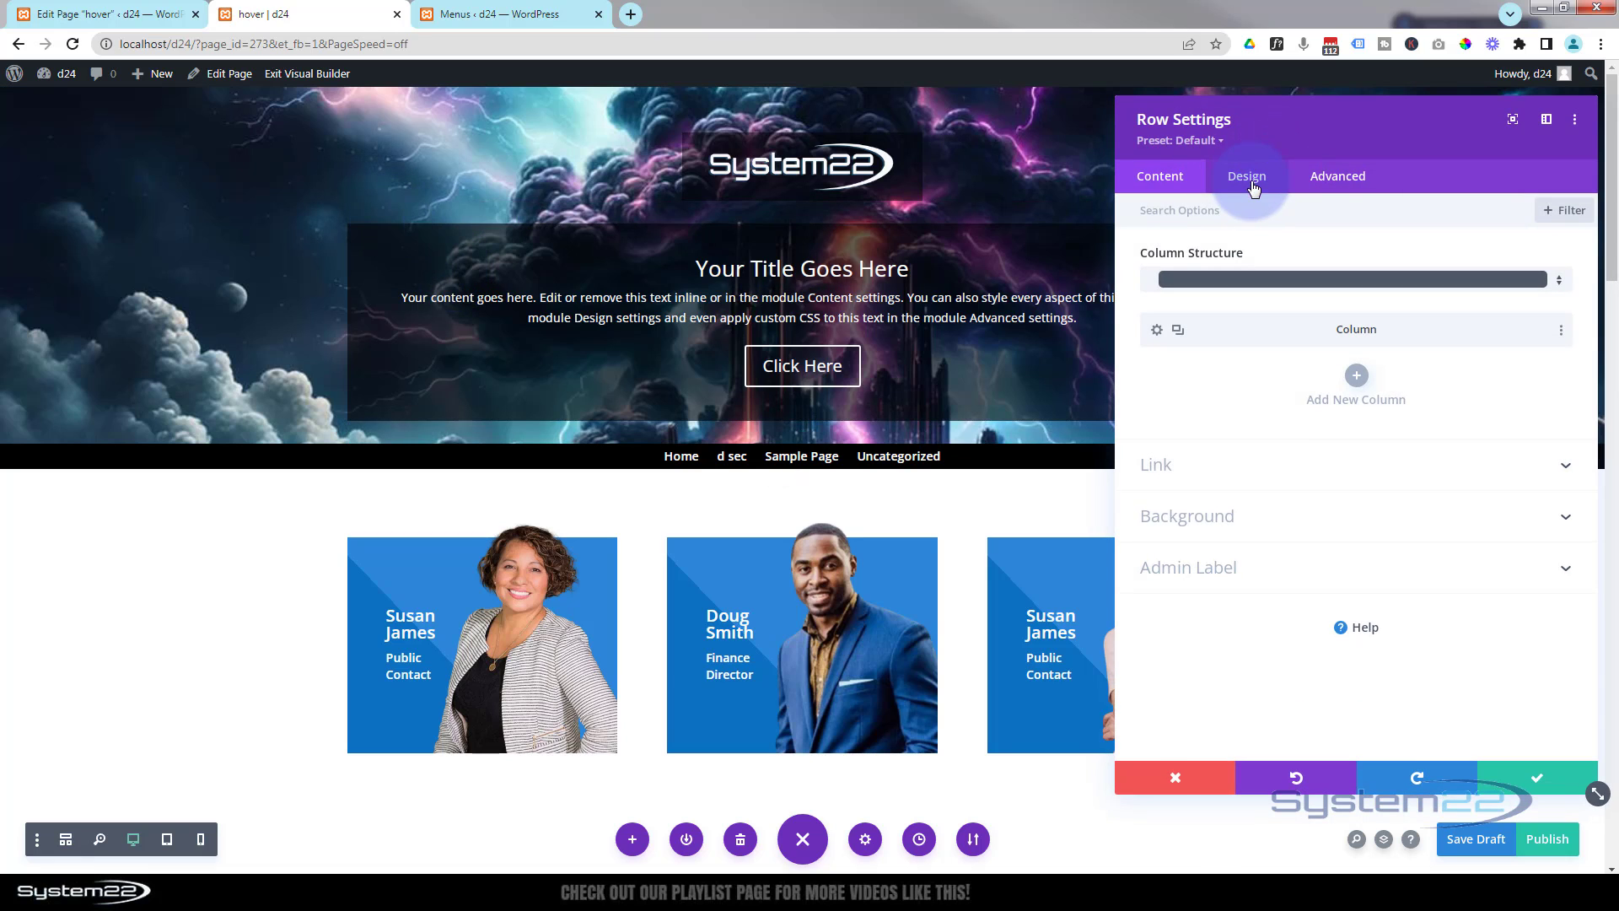
left_click(1253, 187)
left_click(1335, 306)
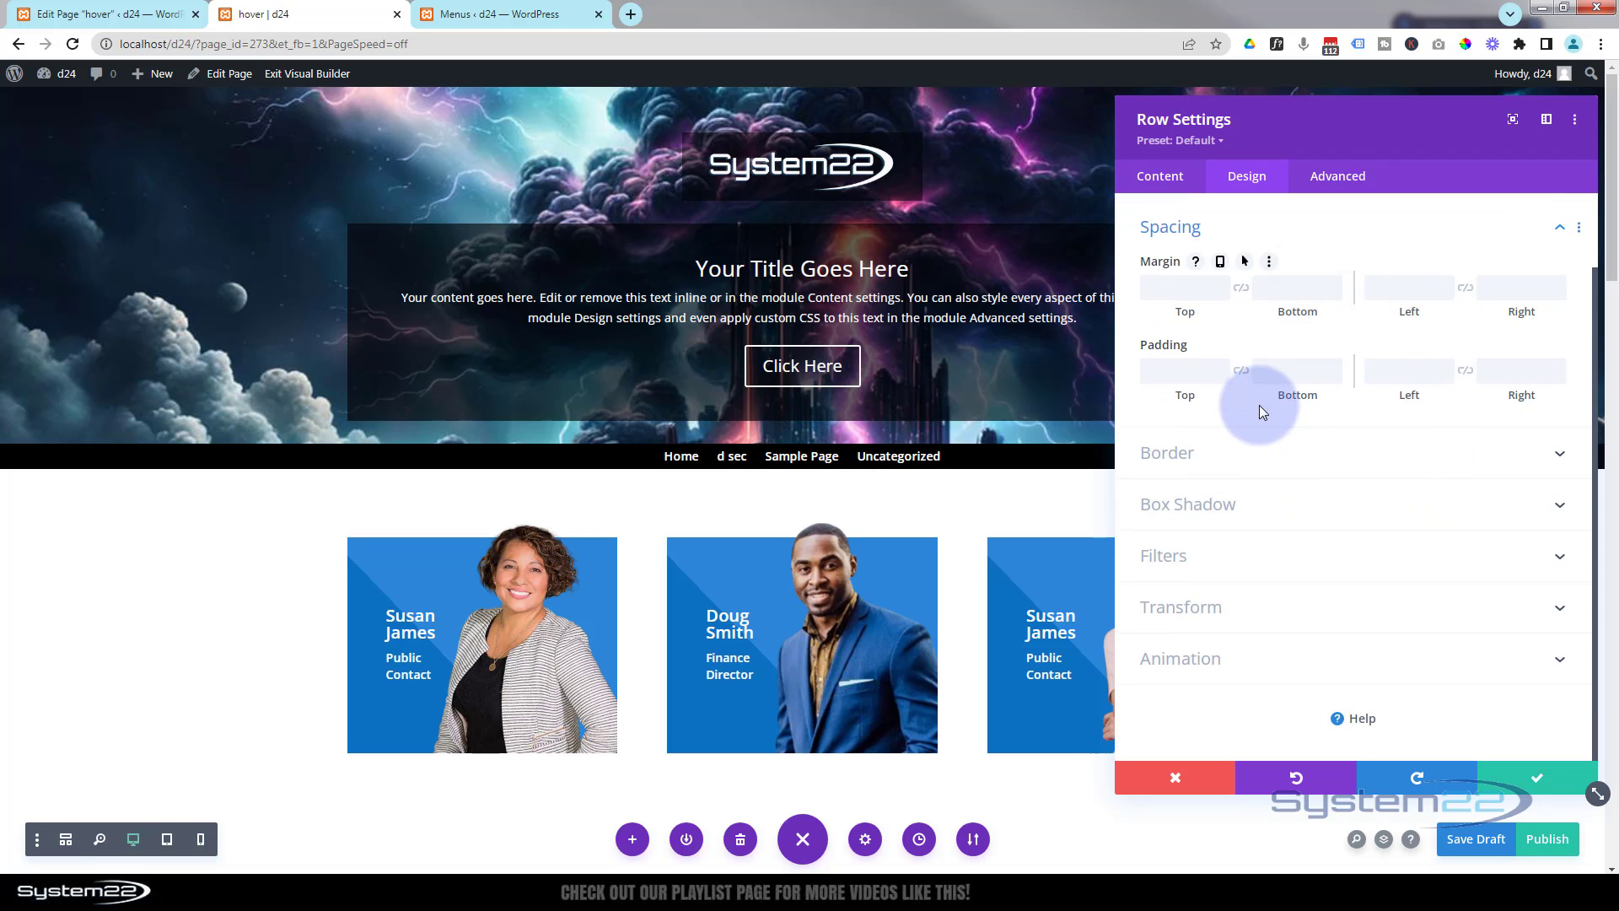
left_click(1175, 358)
type("100")
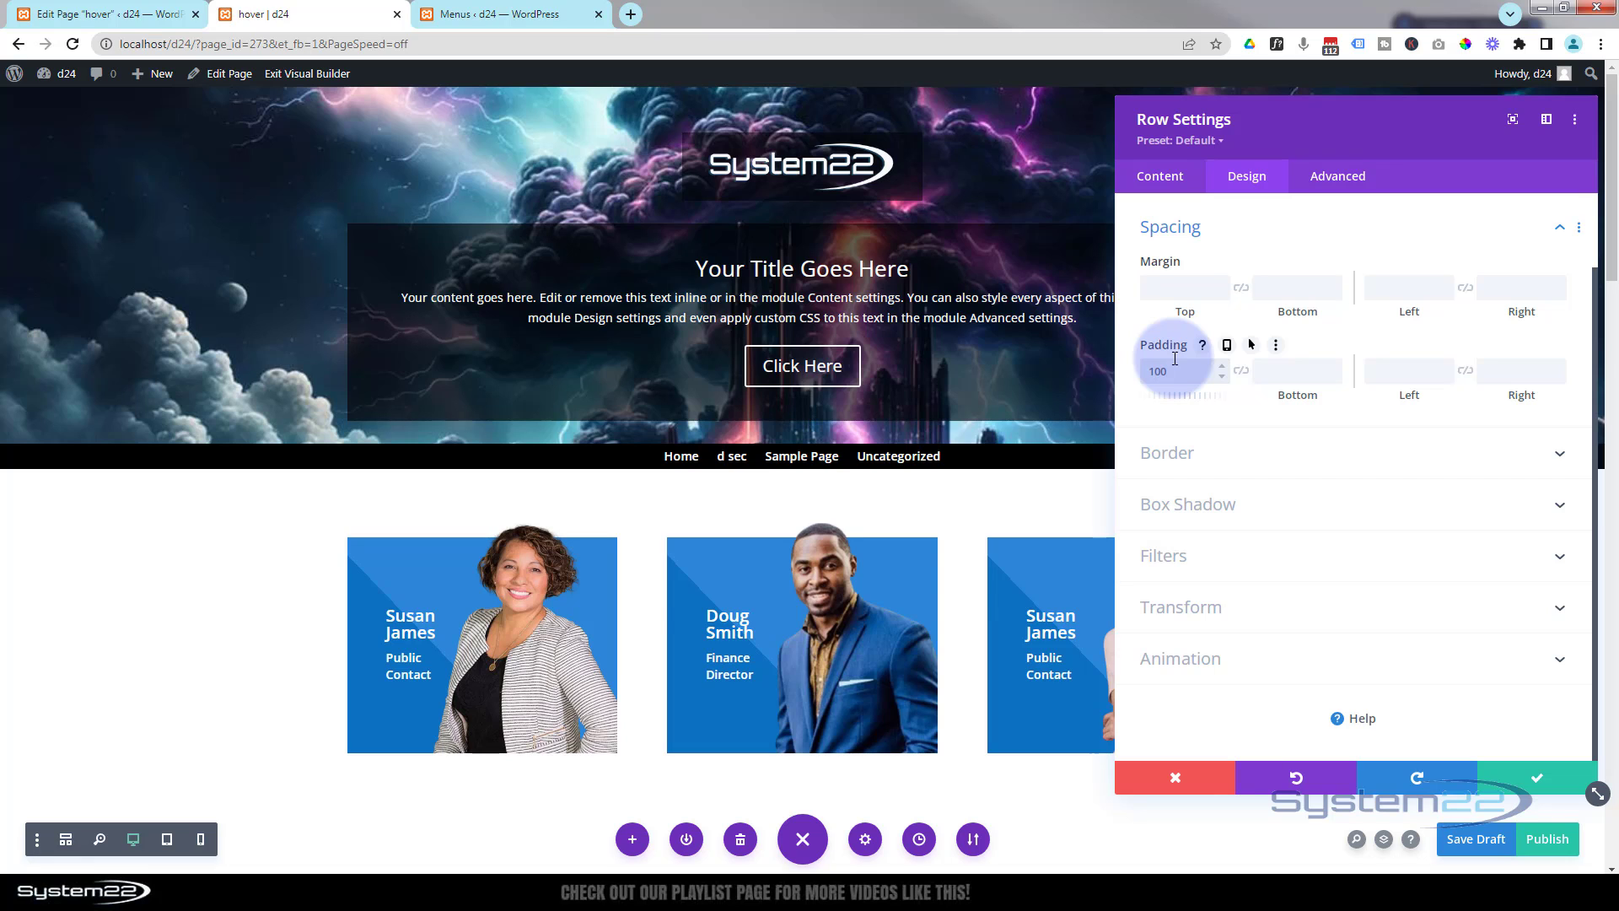
type("px")
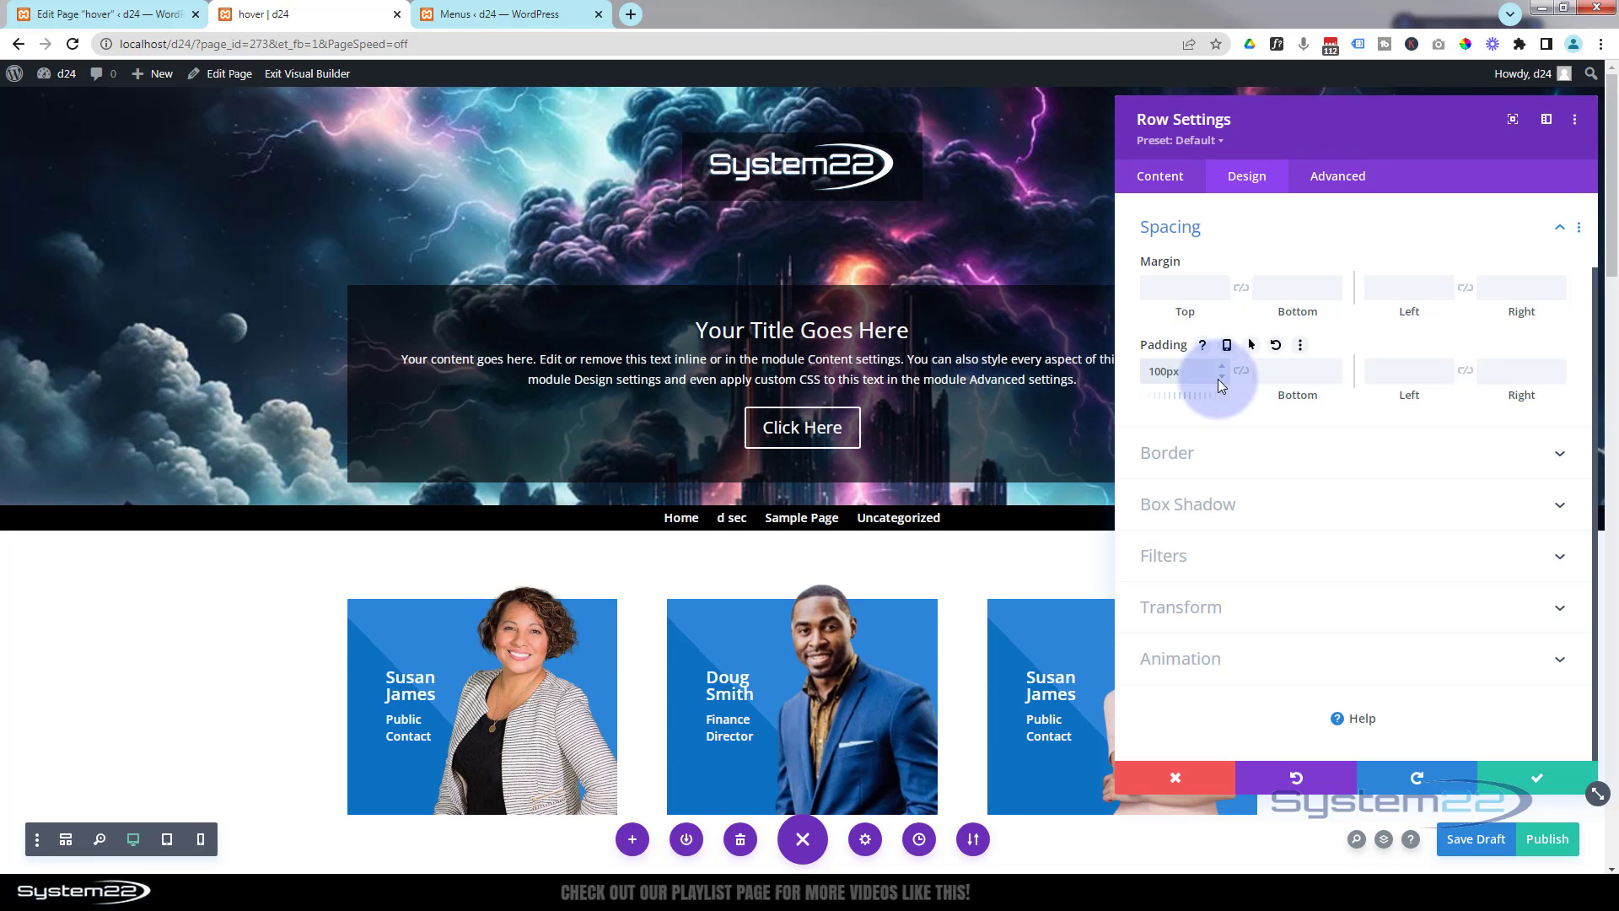
type("1")
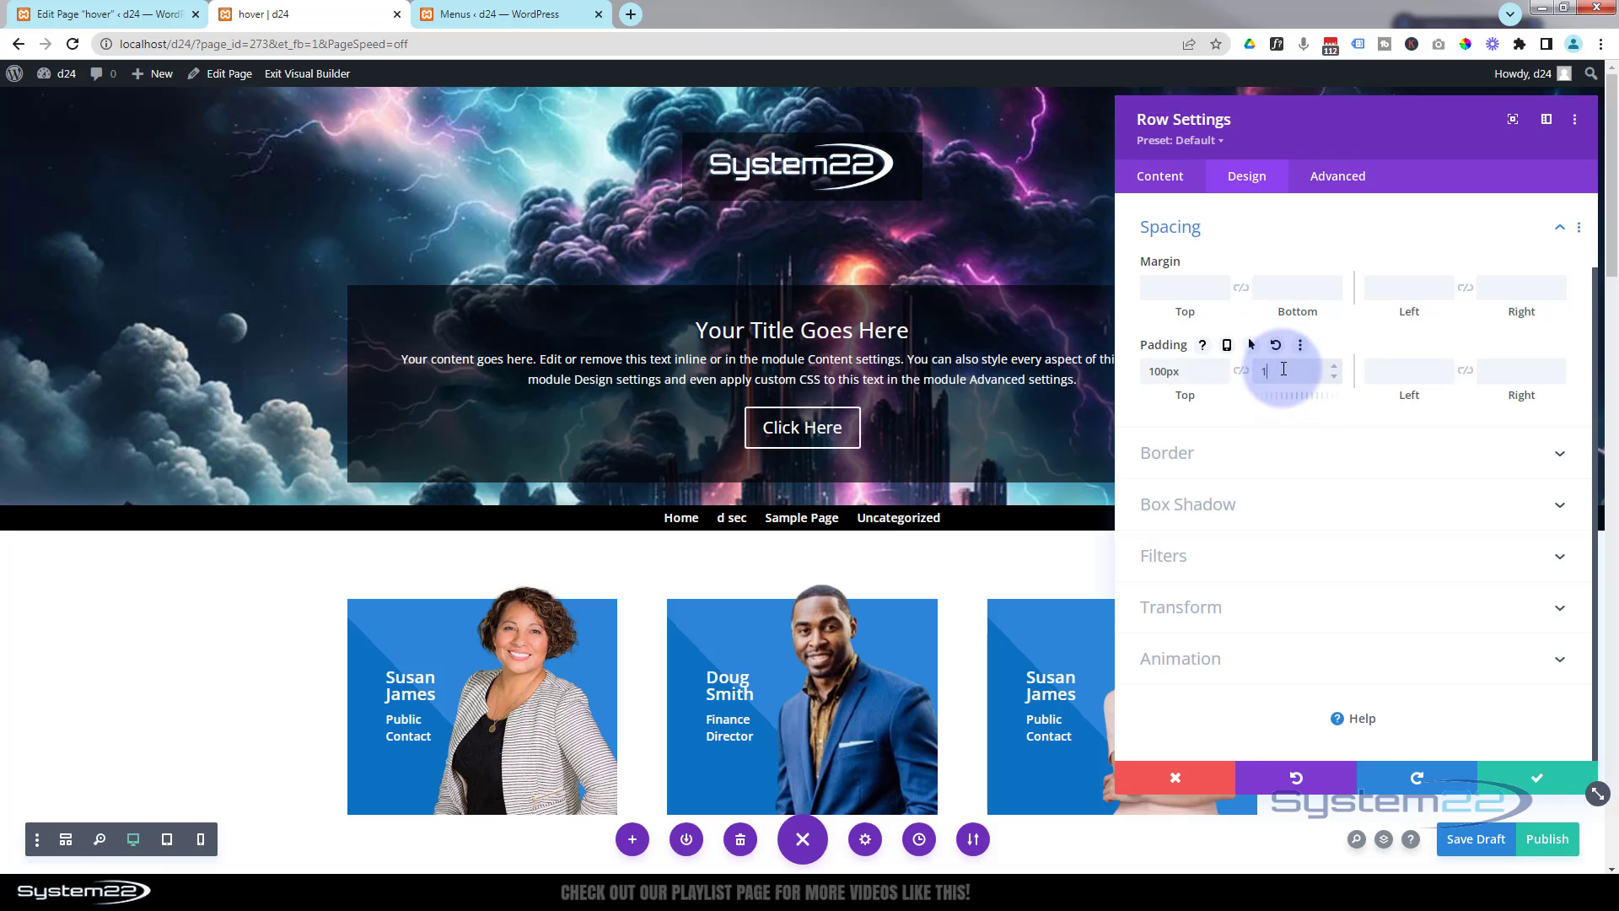
type("50px")
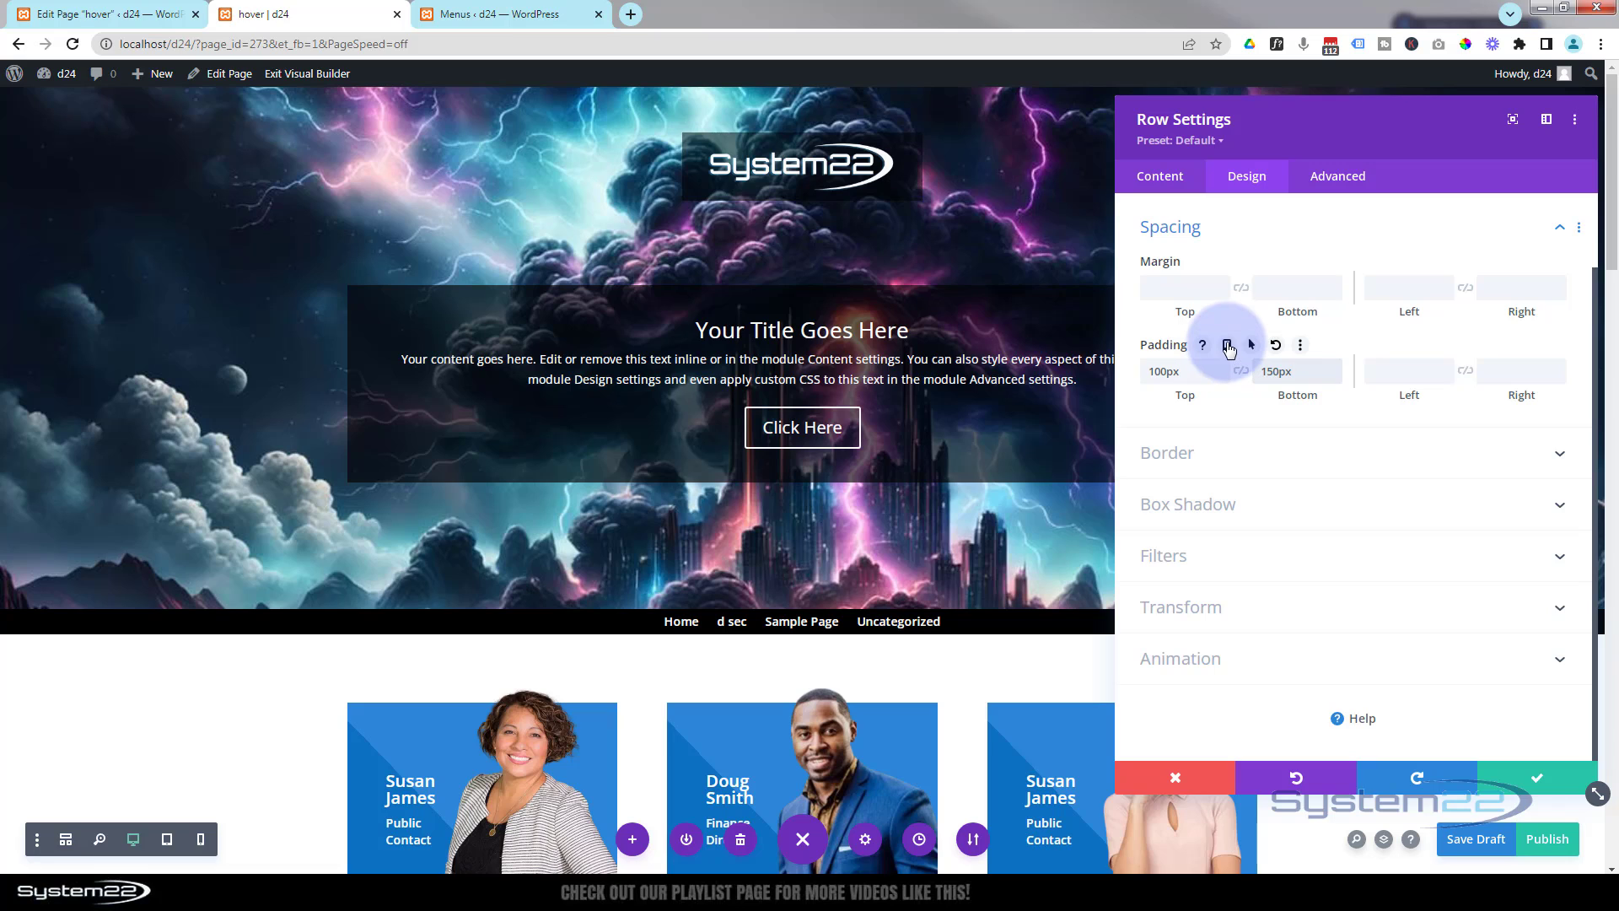
left_click(1227, 348)
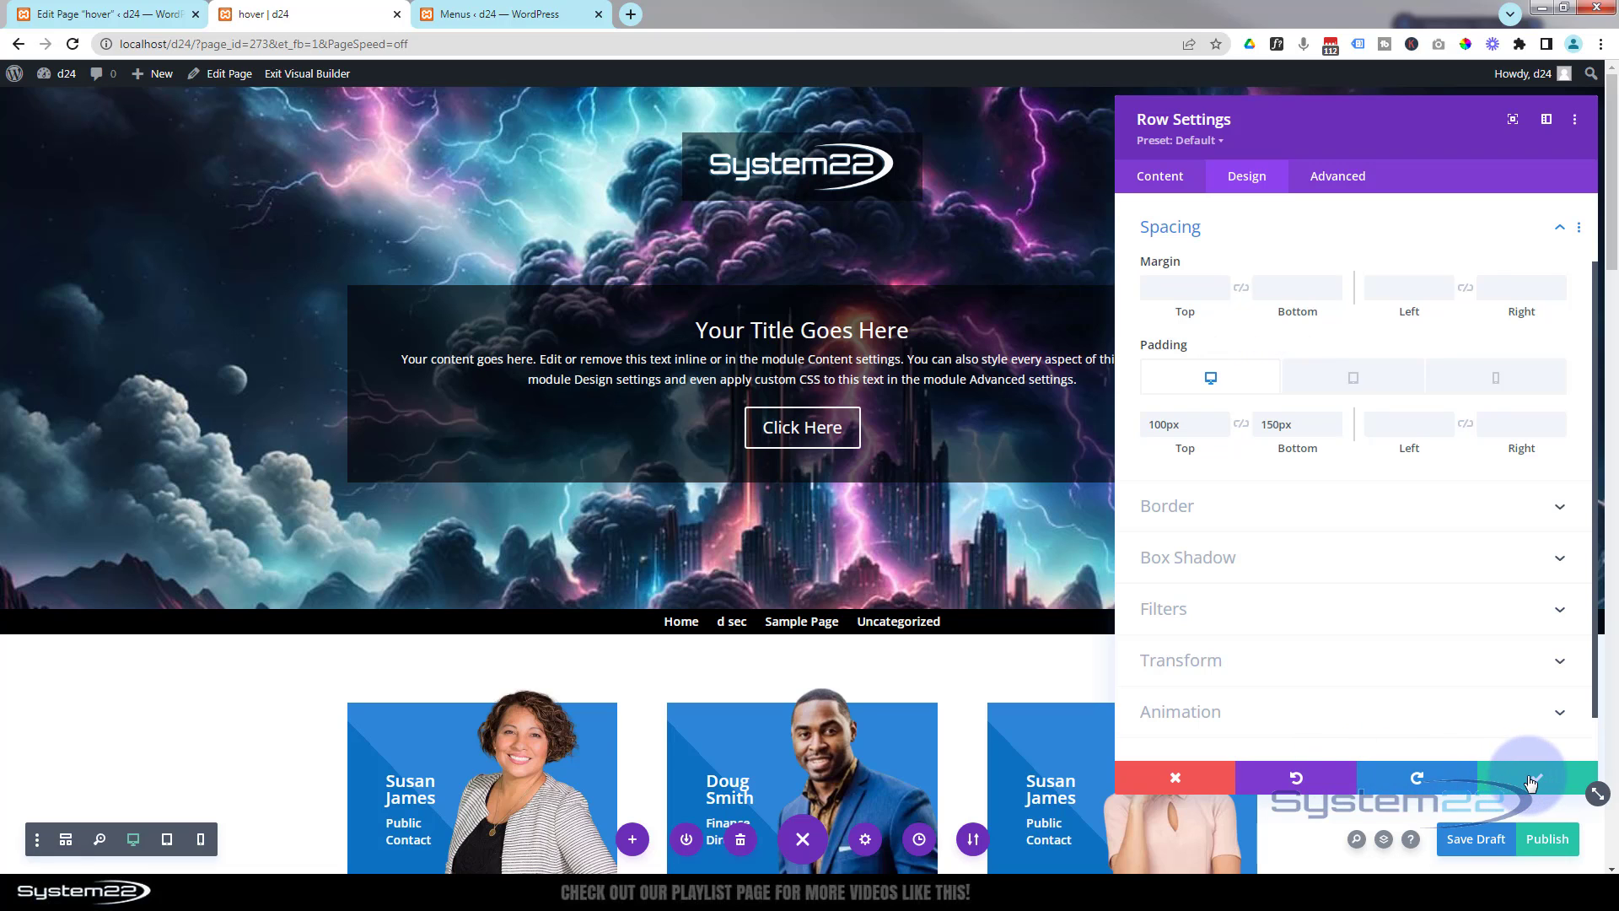
left_click(1531, 781)
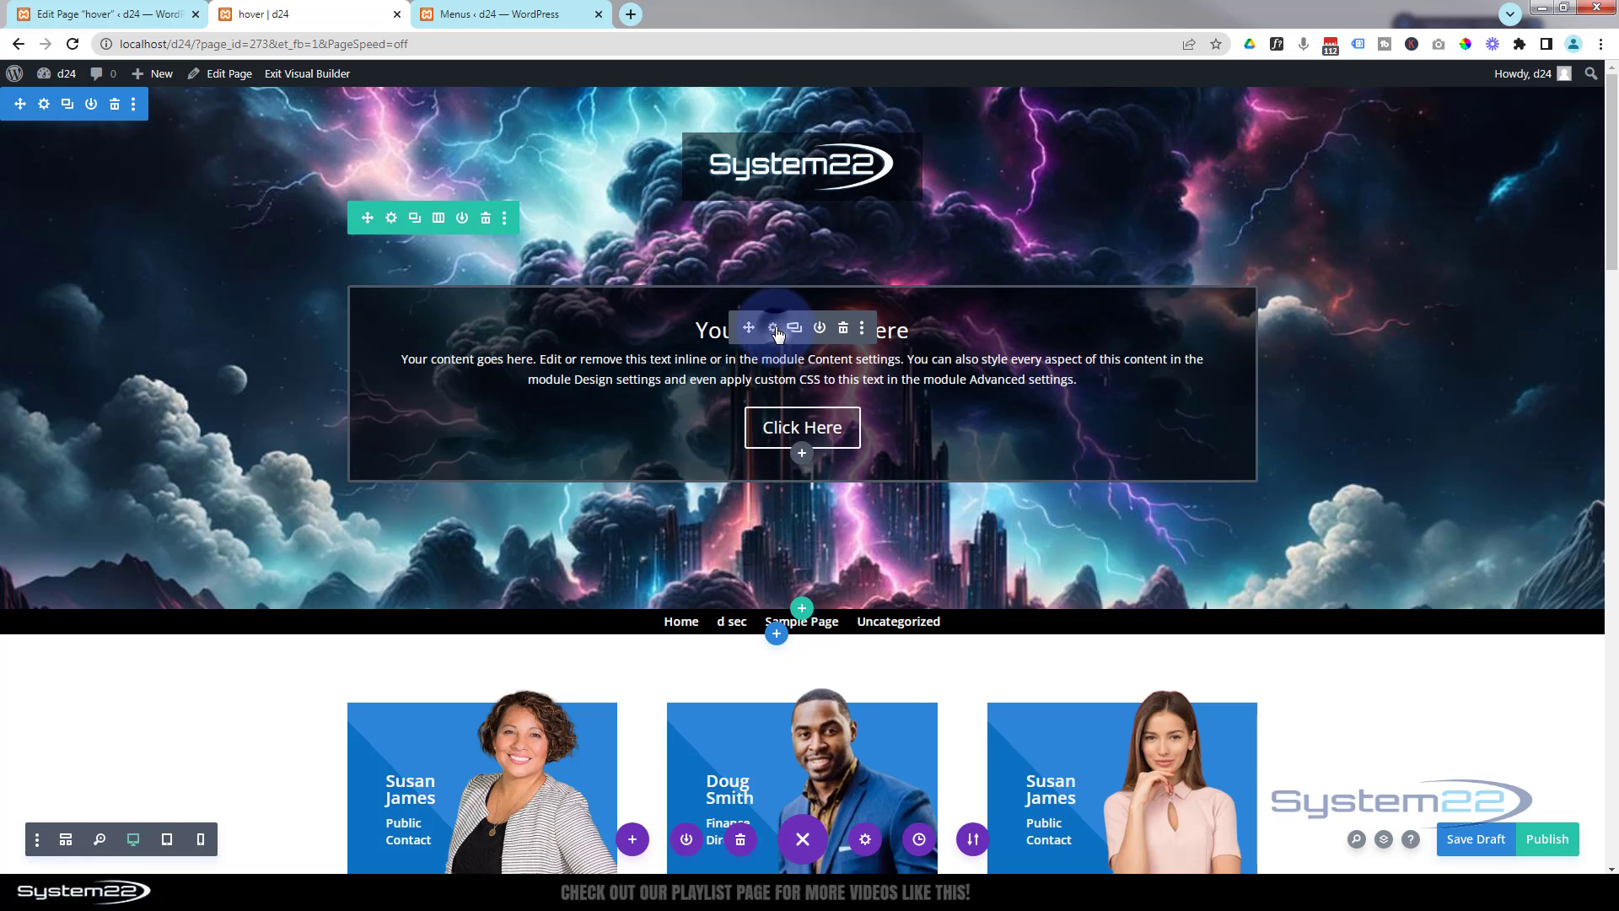
- Give the Call To Action module 20px rounded corners and save its settings
left_click(775, 330)
left_click(1246, 178)
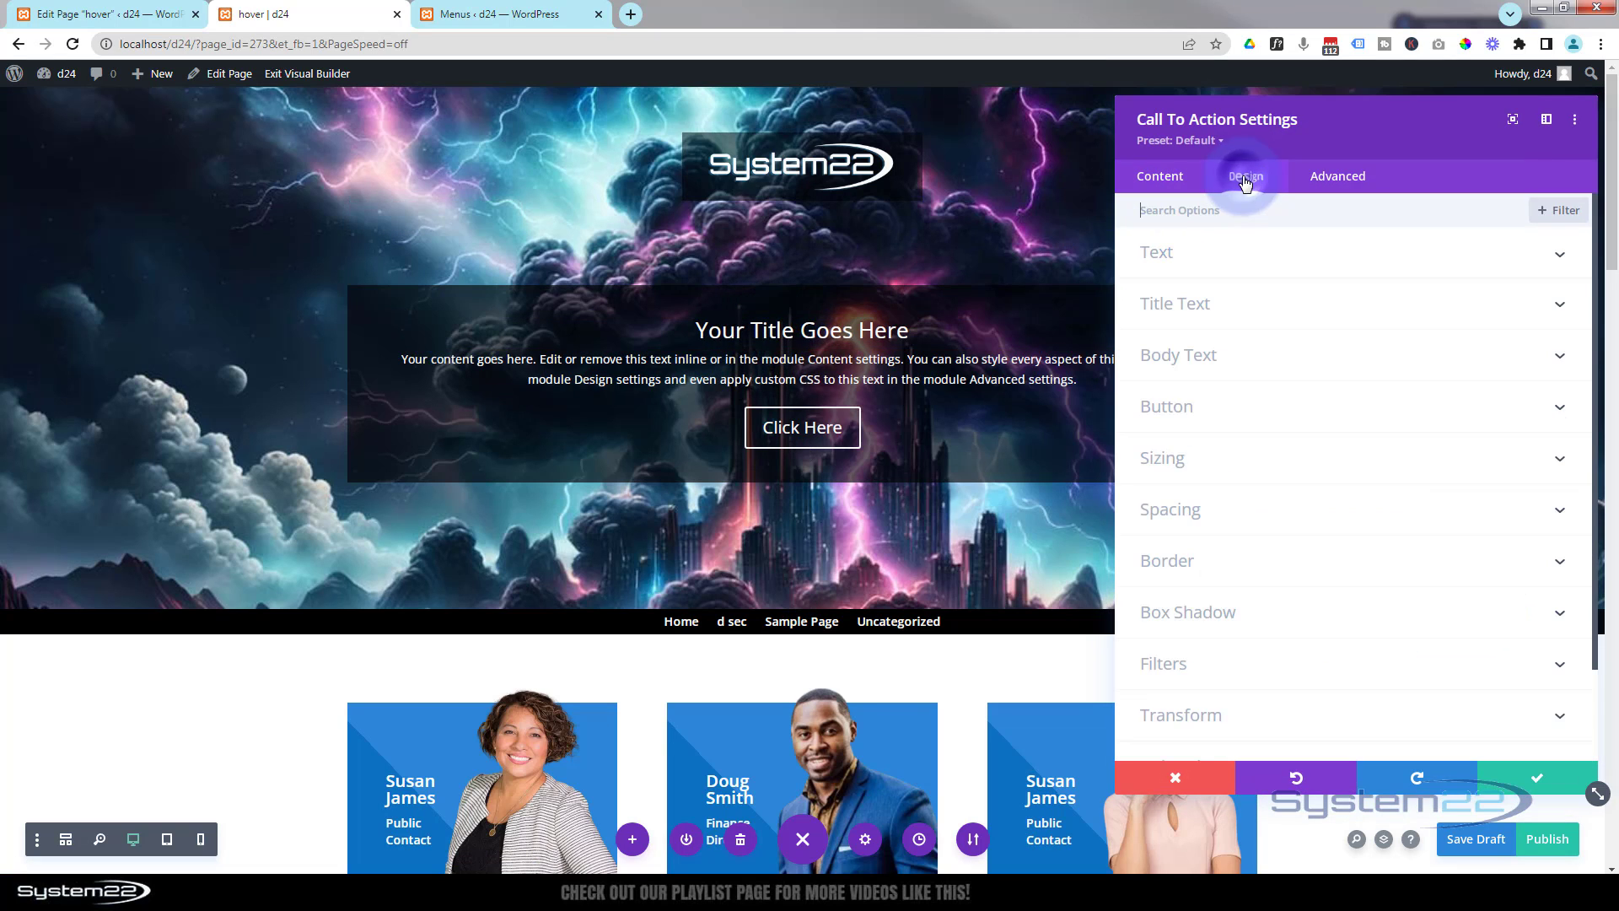
left_click(1299, 561)
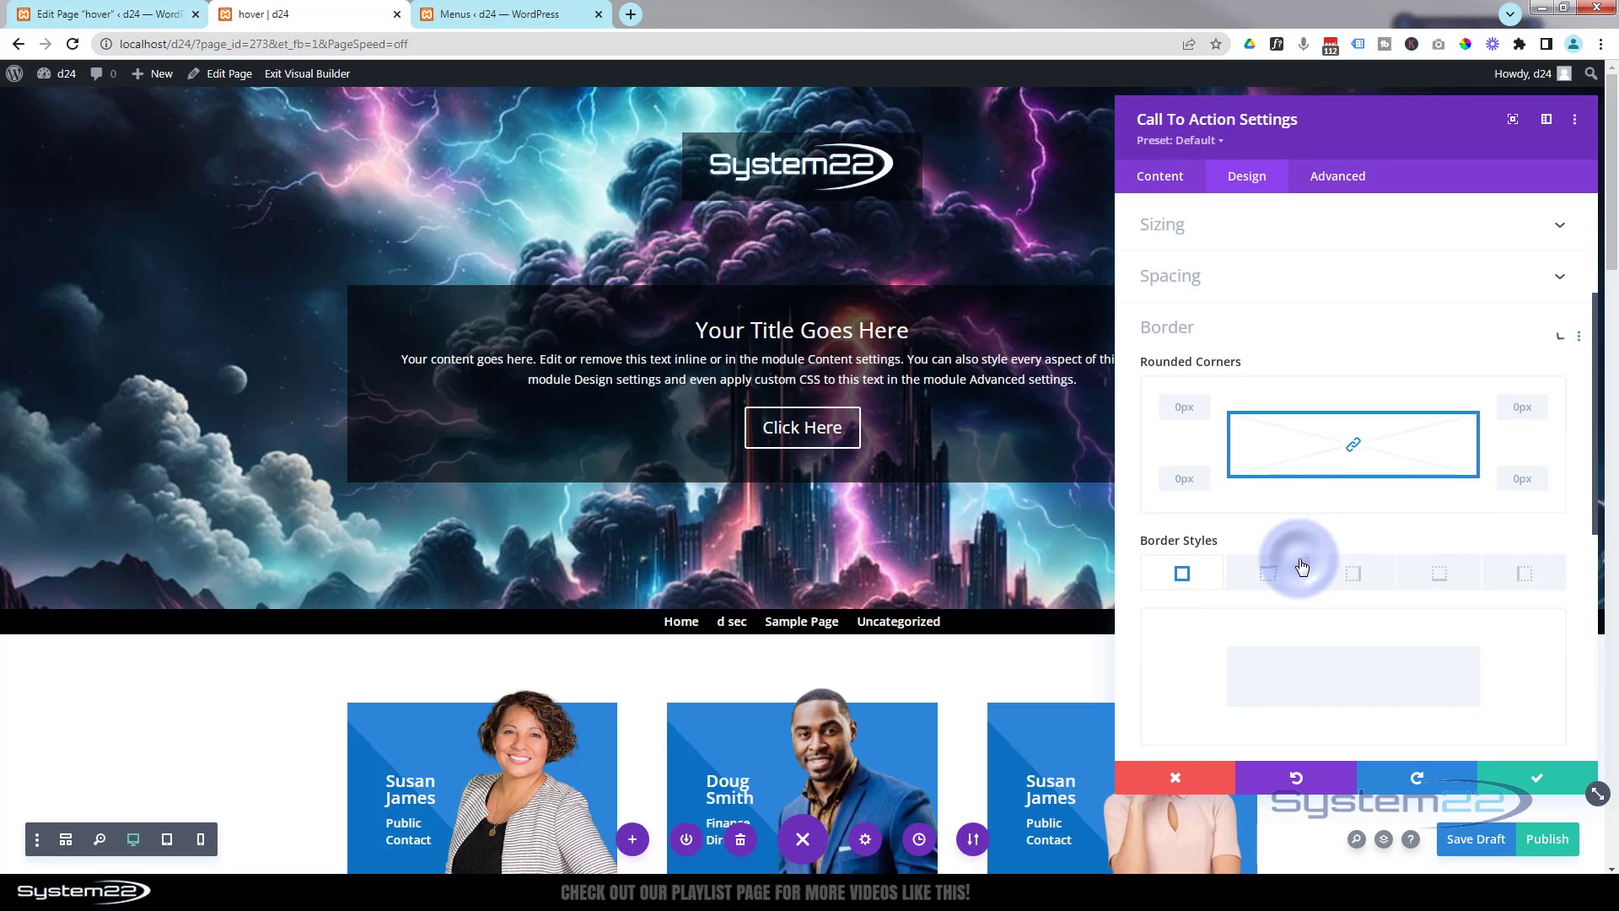
left_click(1186, 300)
left_click(1182, 302)
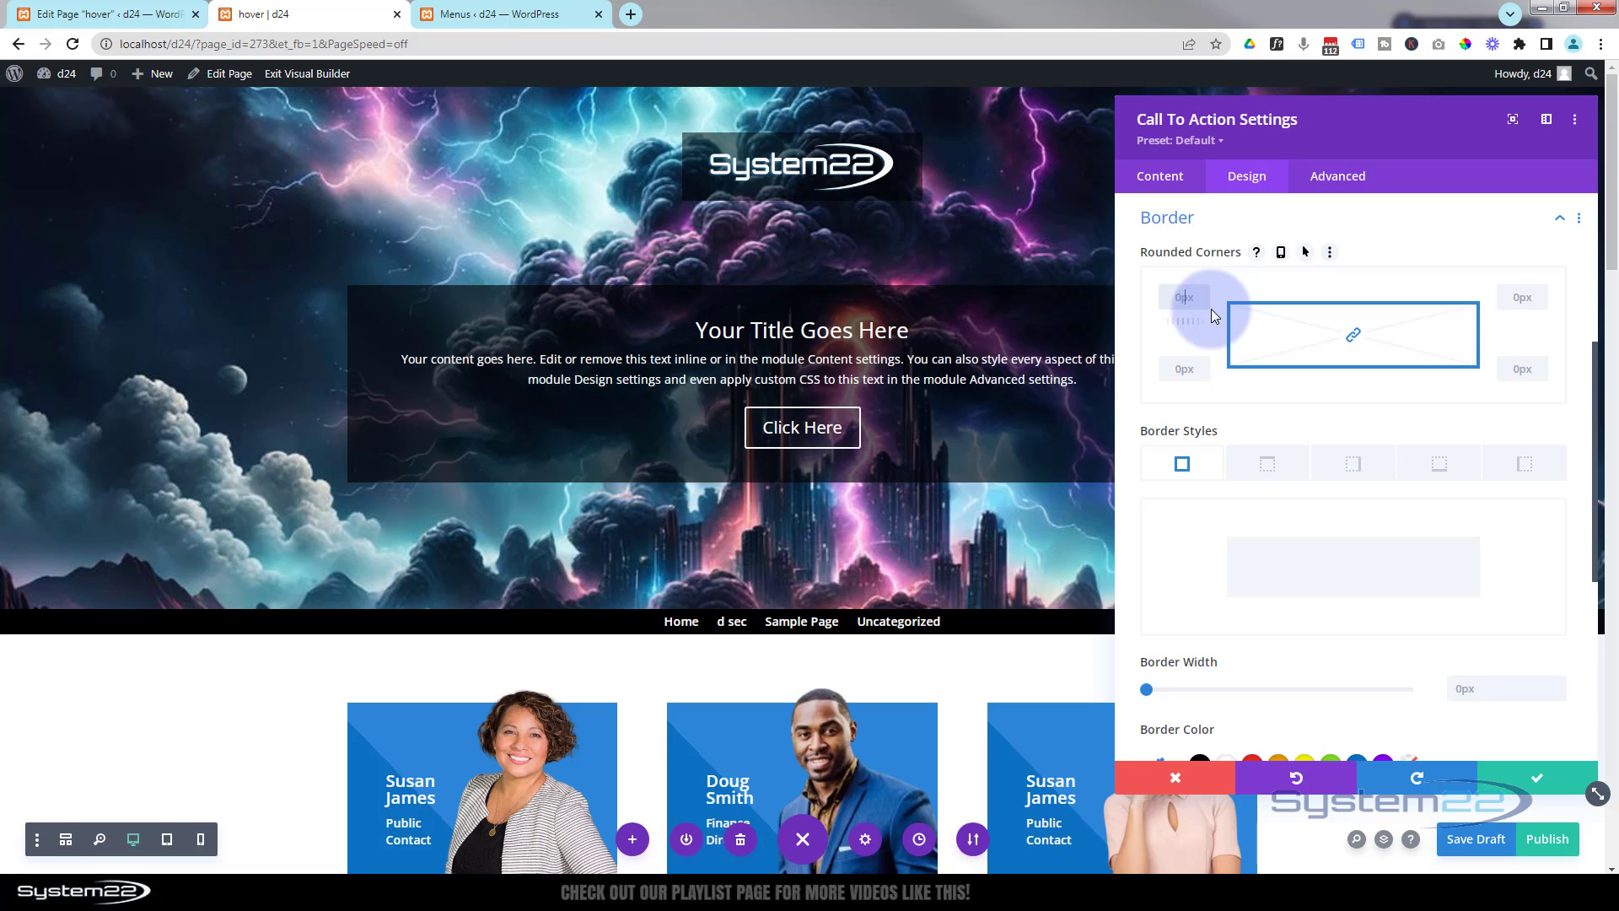
type("20px")
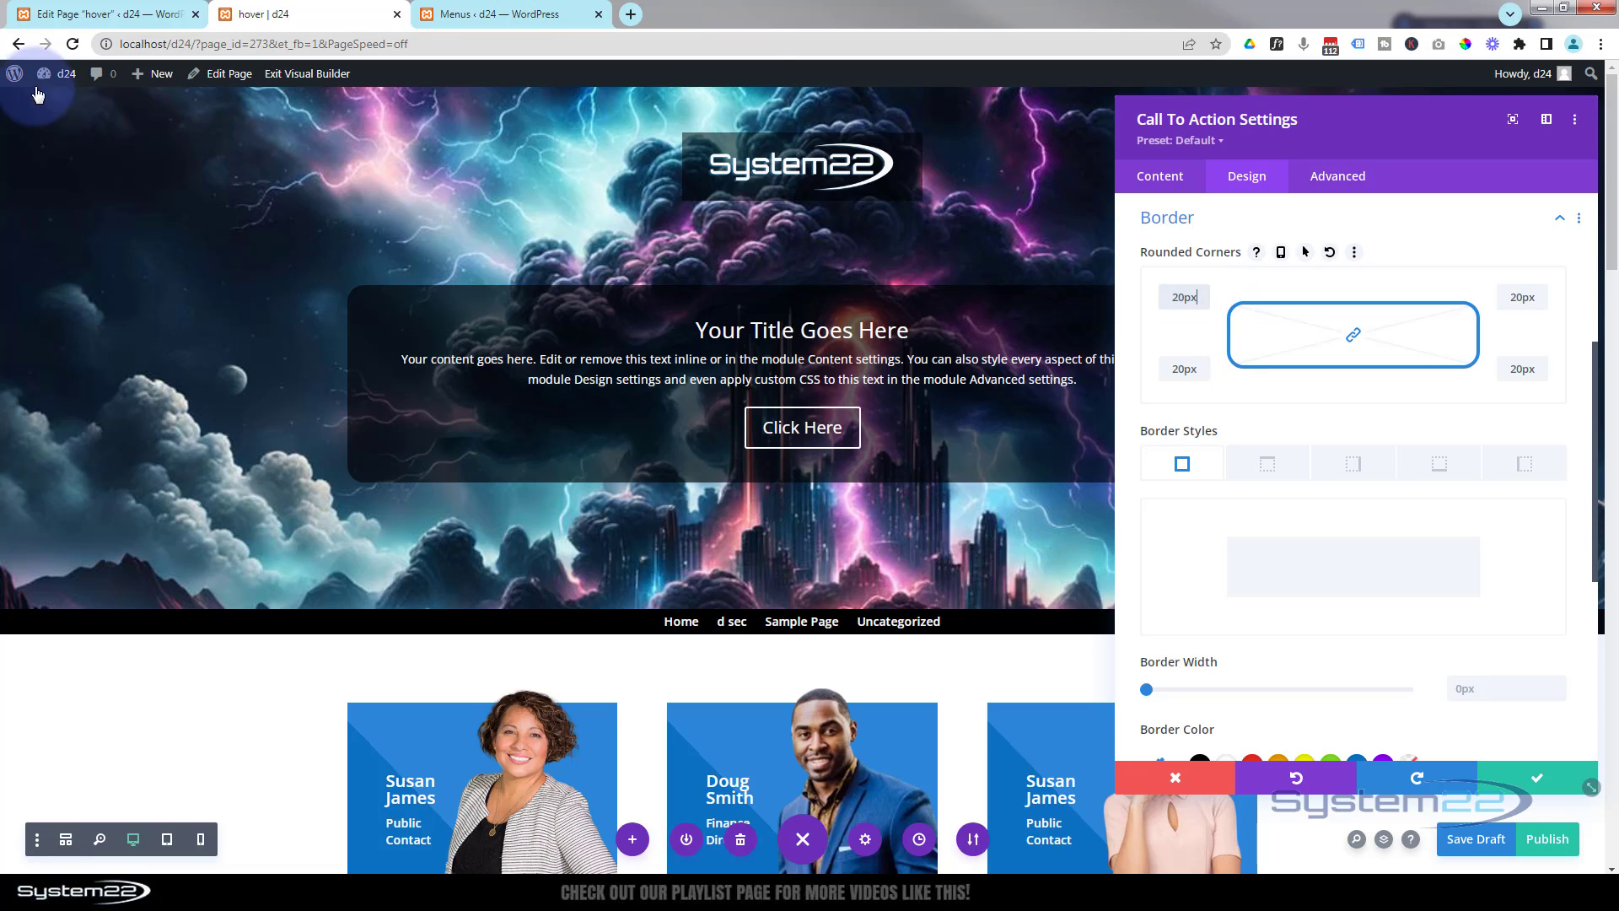
left_click(1534, 782)
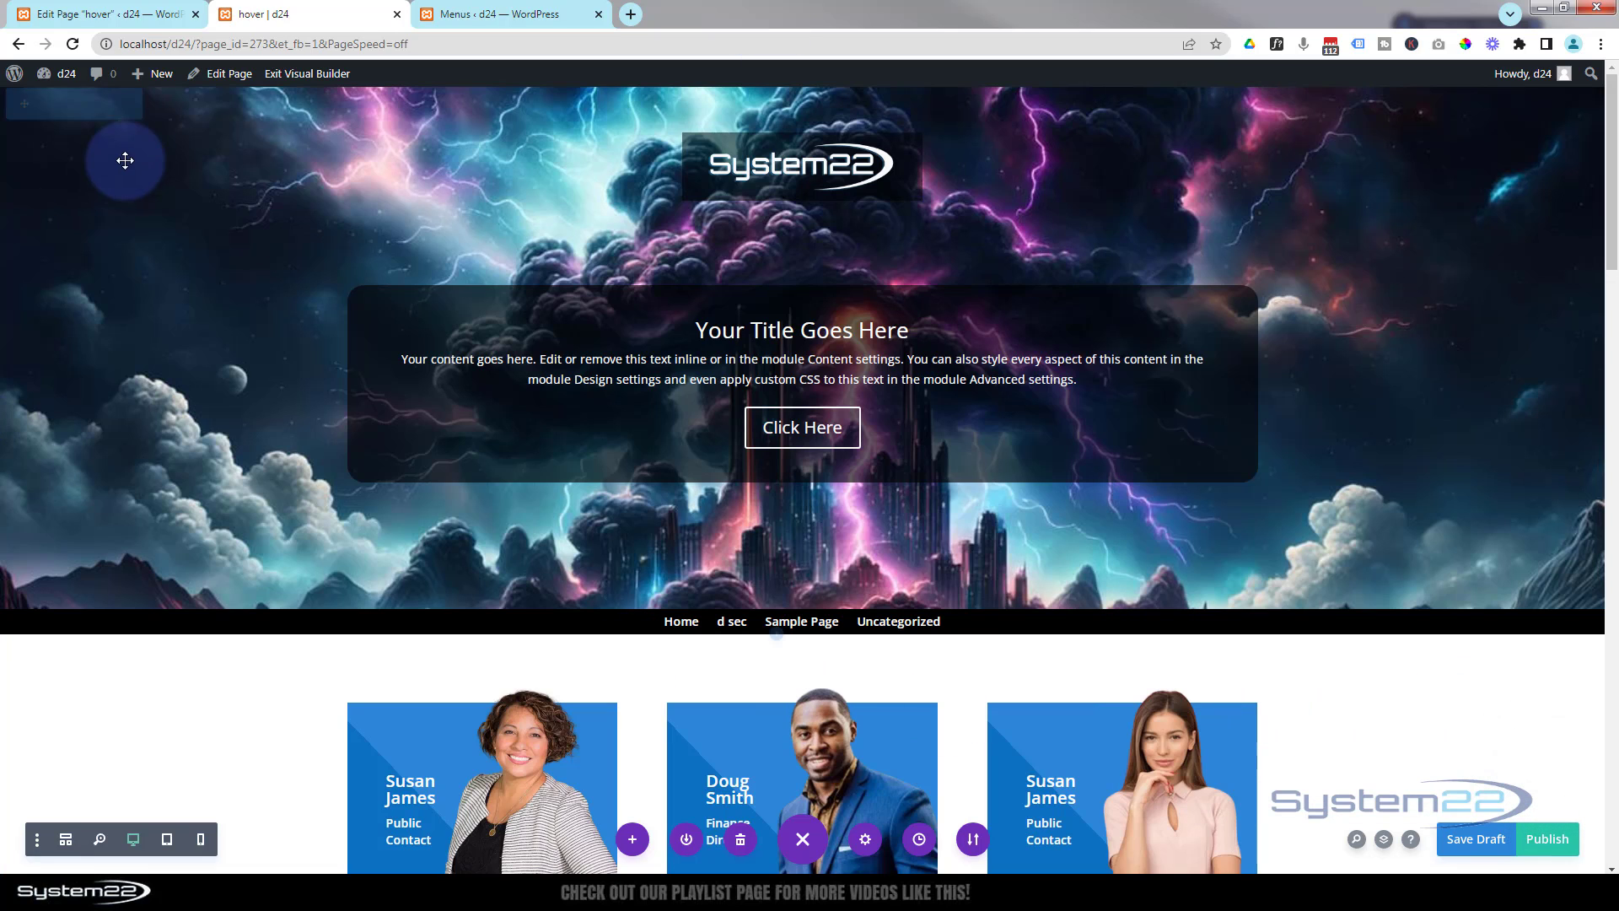
scroll(262, 518, "down", 1)
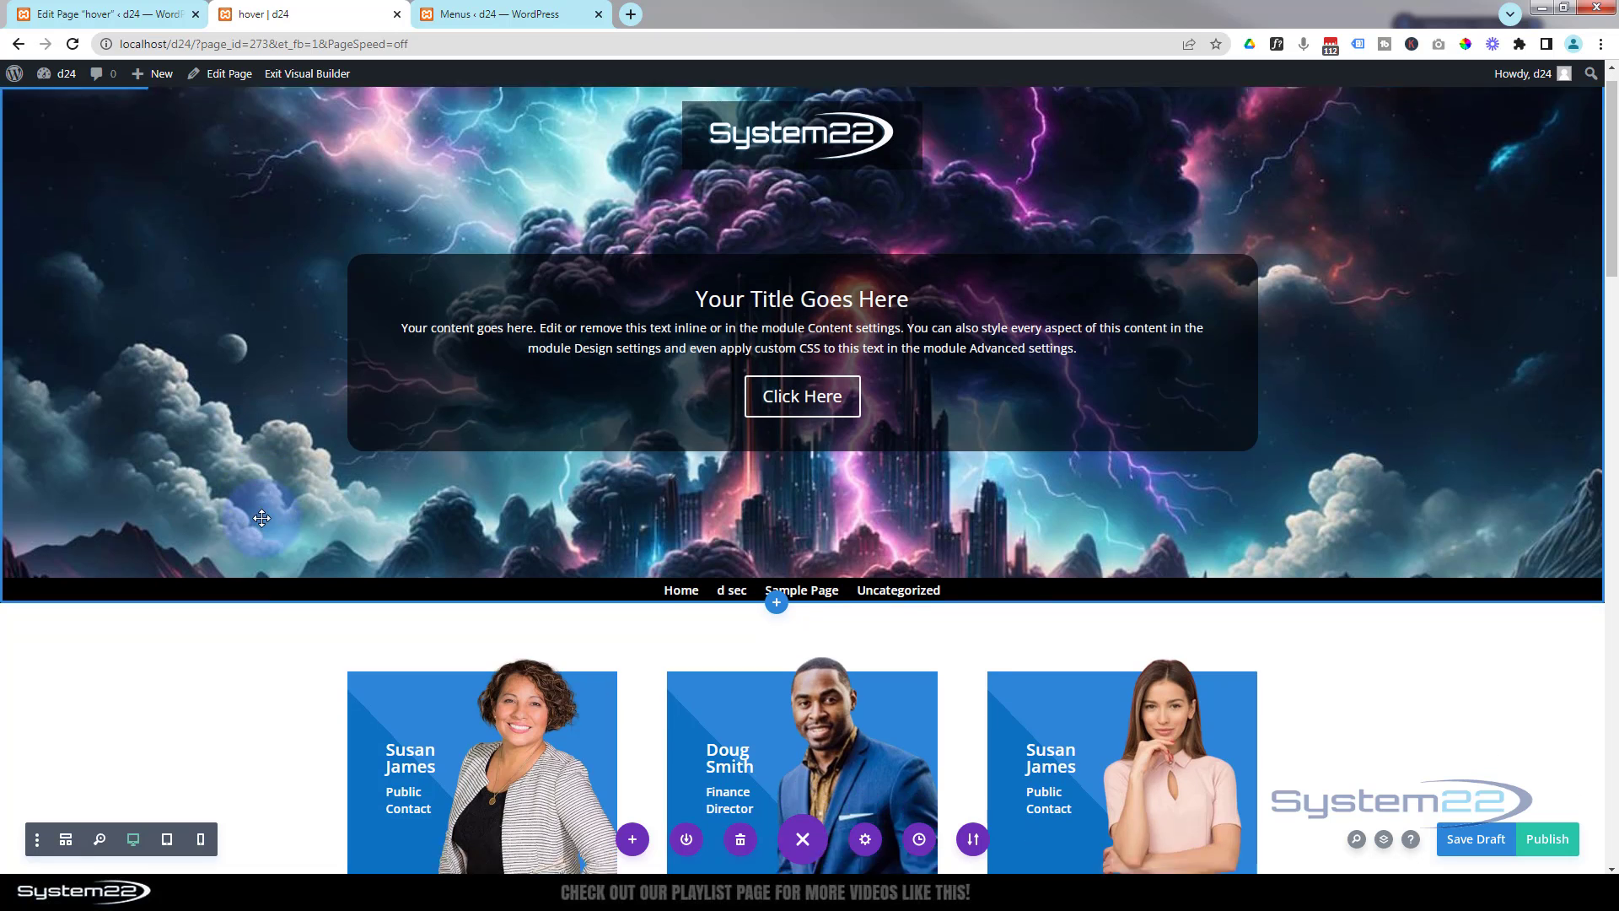
scroll(84, 506, "up", 1)
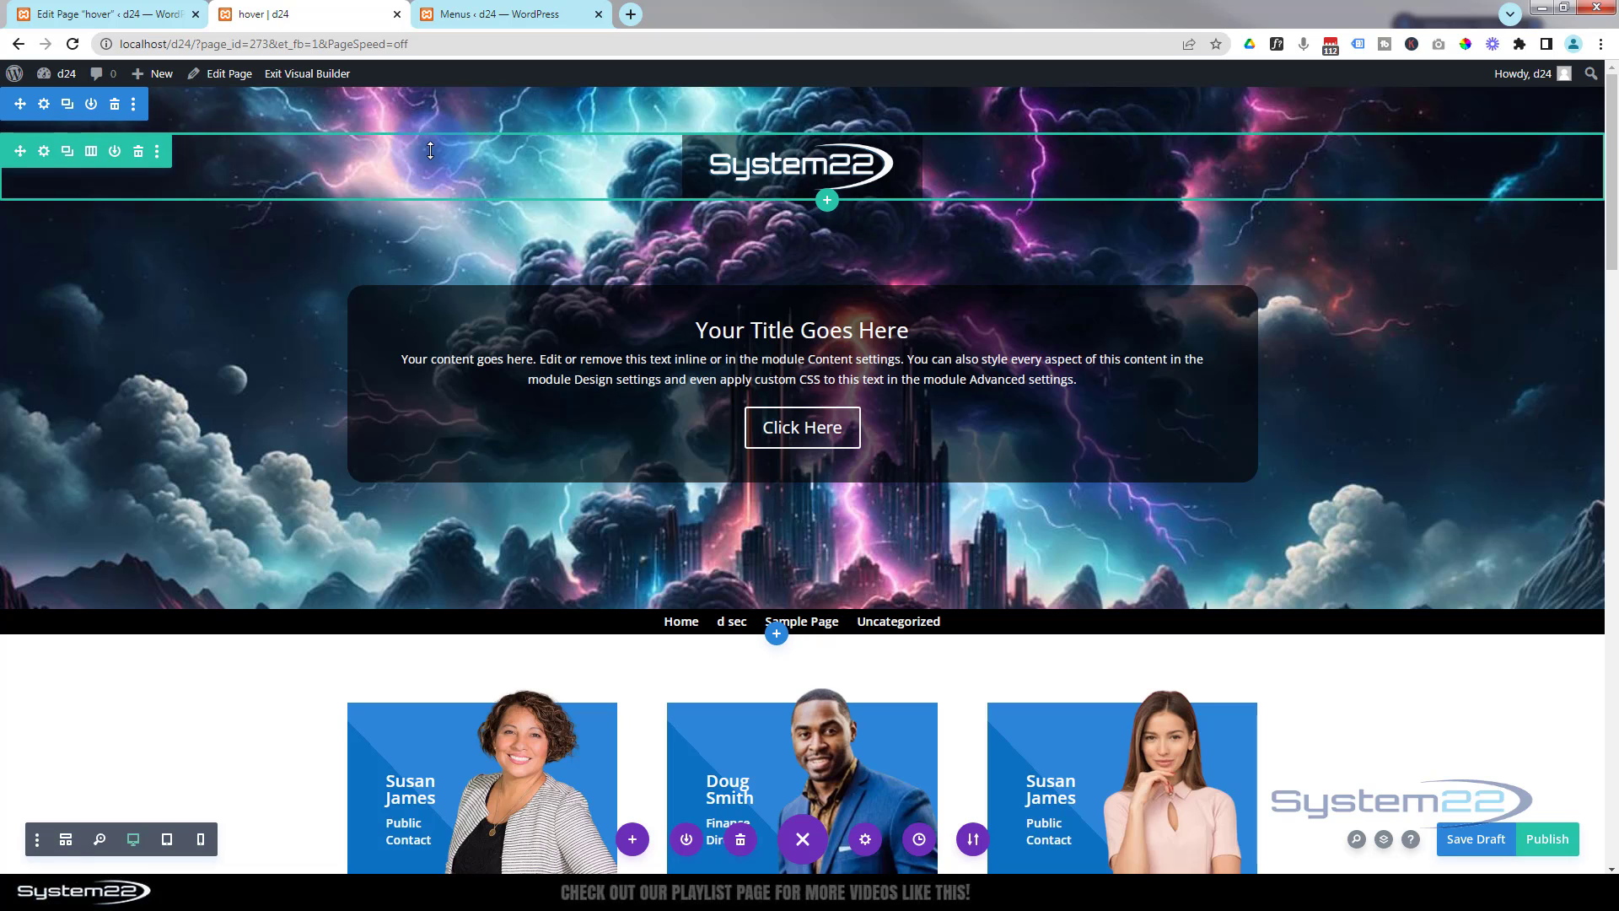
scroll(203, 342, "down", 7)
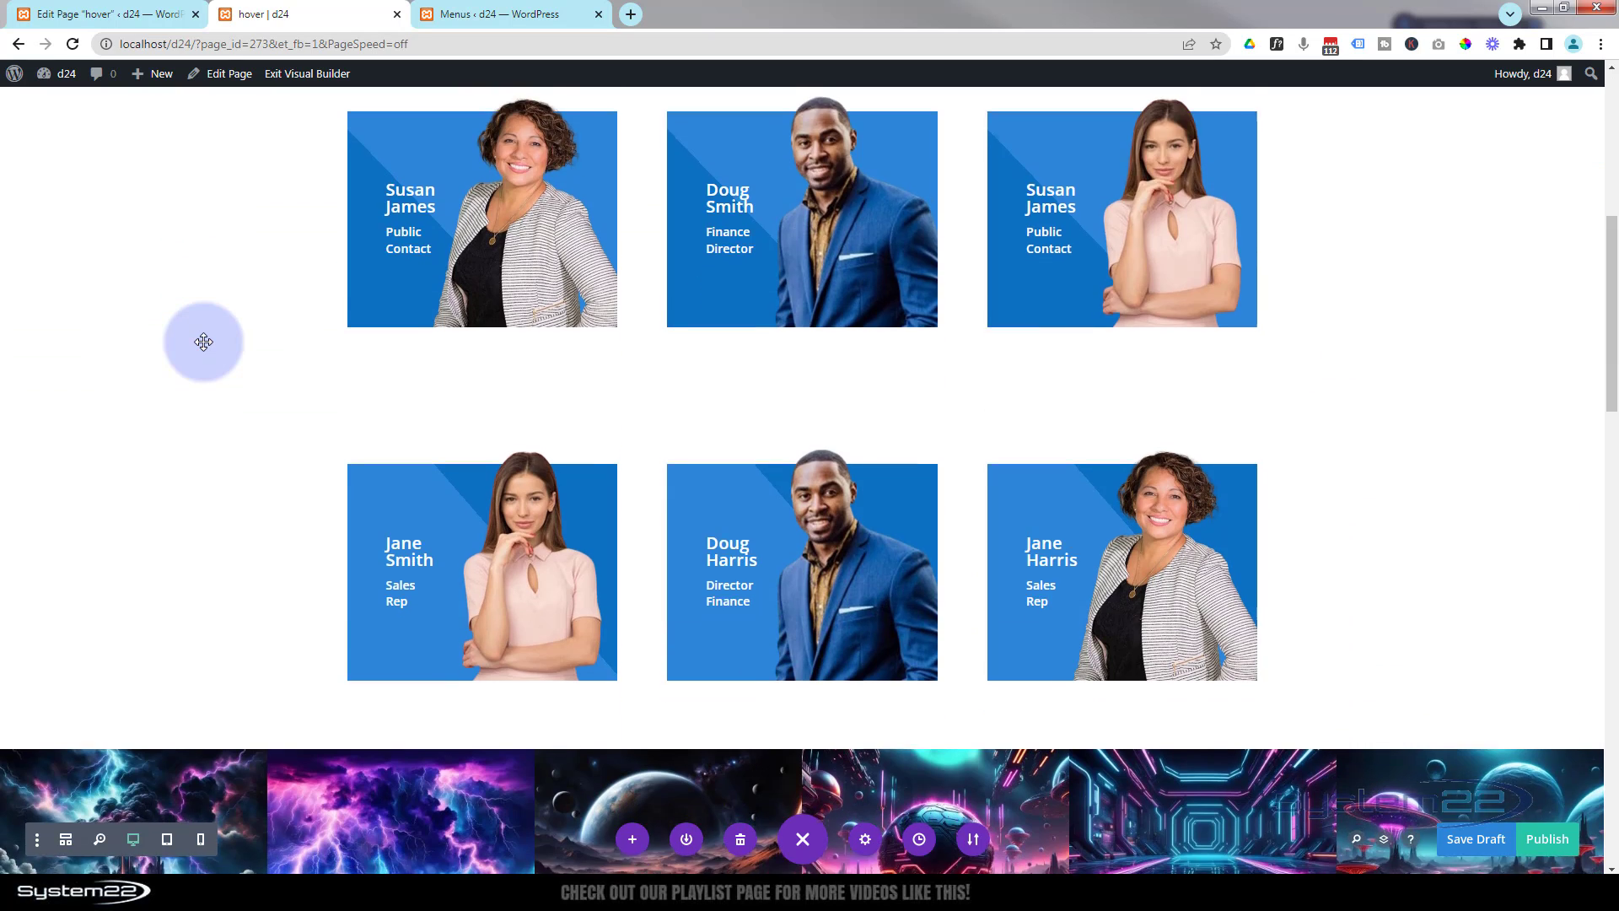
scroll(204, 341, "down", 3)
scroll(203, 341, "up", 5)
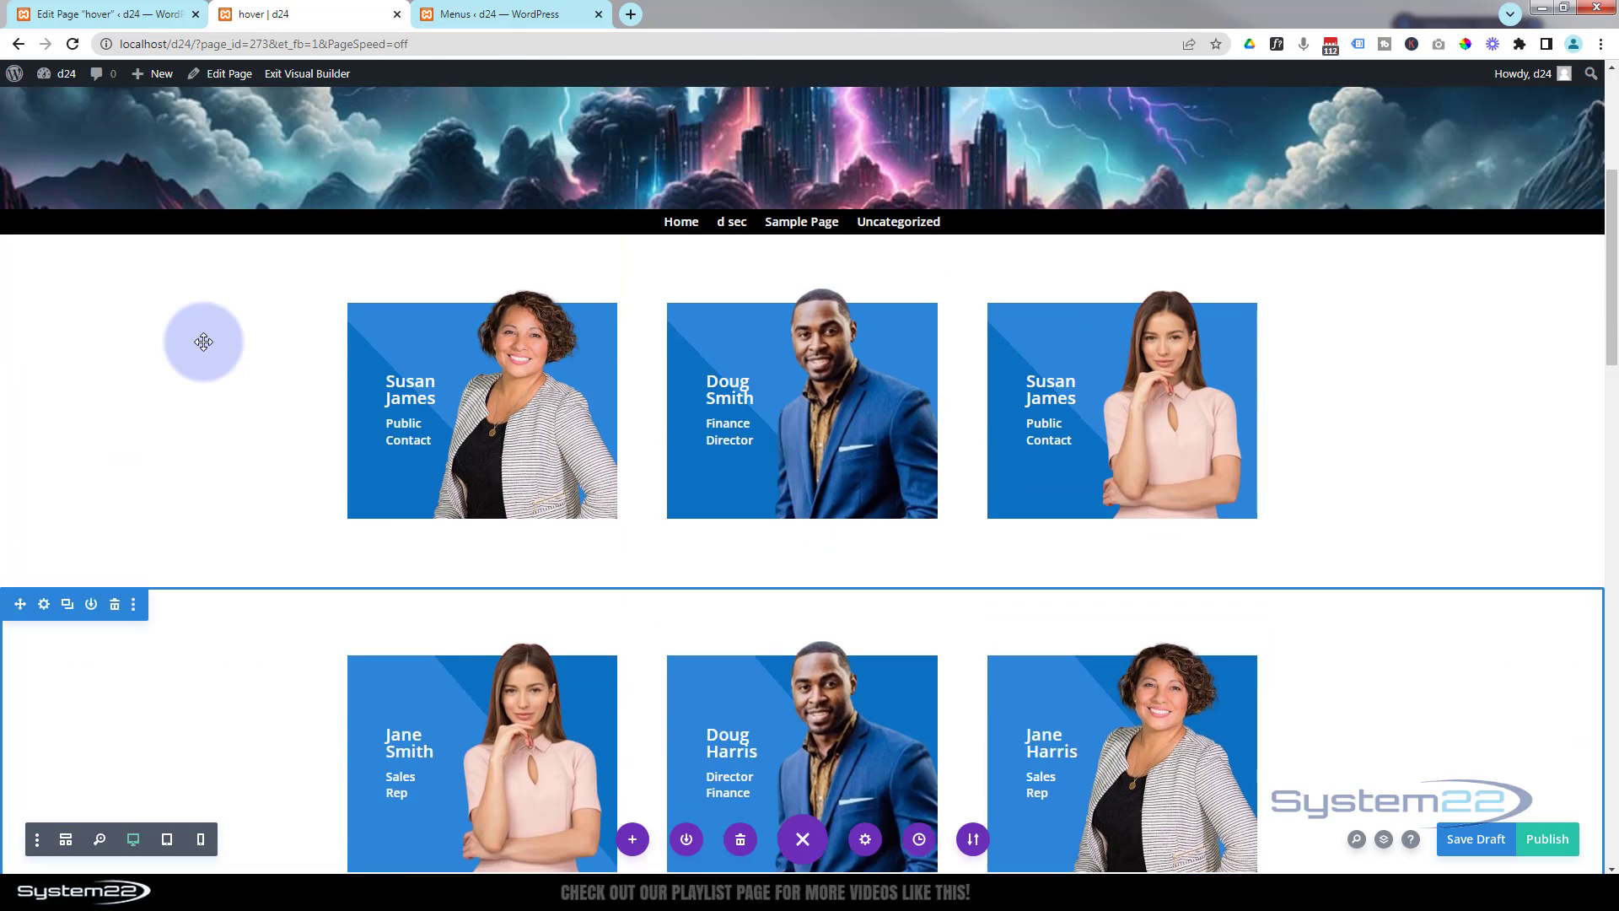
scroll(203, 341, "up", 5)
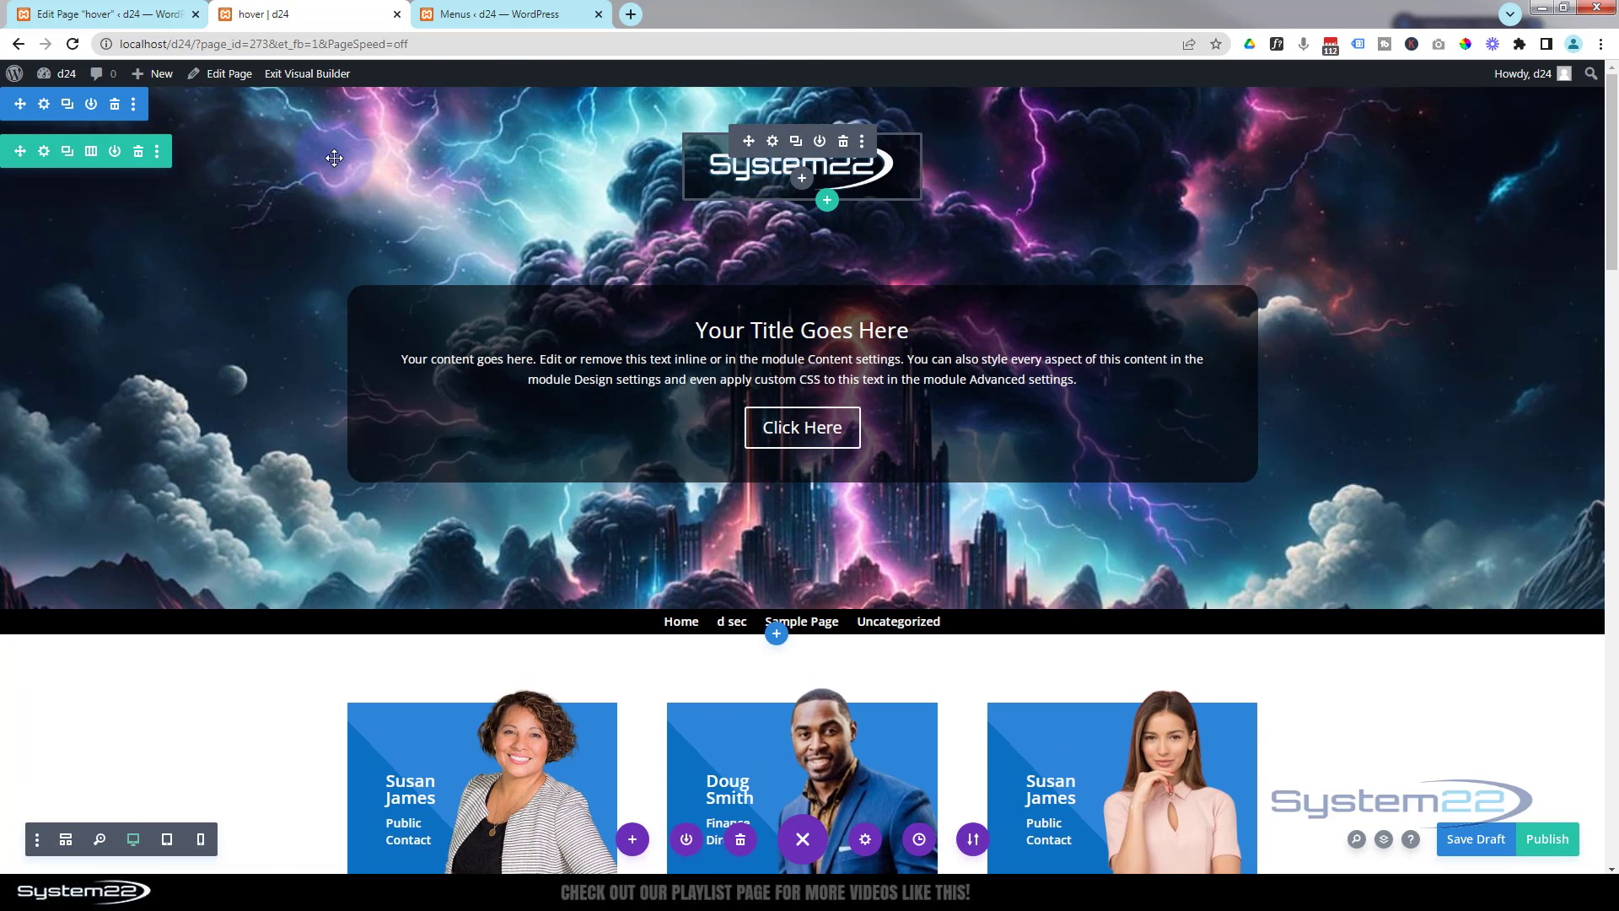
- Set the logo row's sticky position to Stick to Top in its scroll effects
left_click(45, 154)
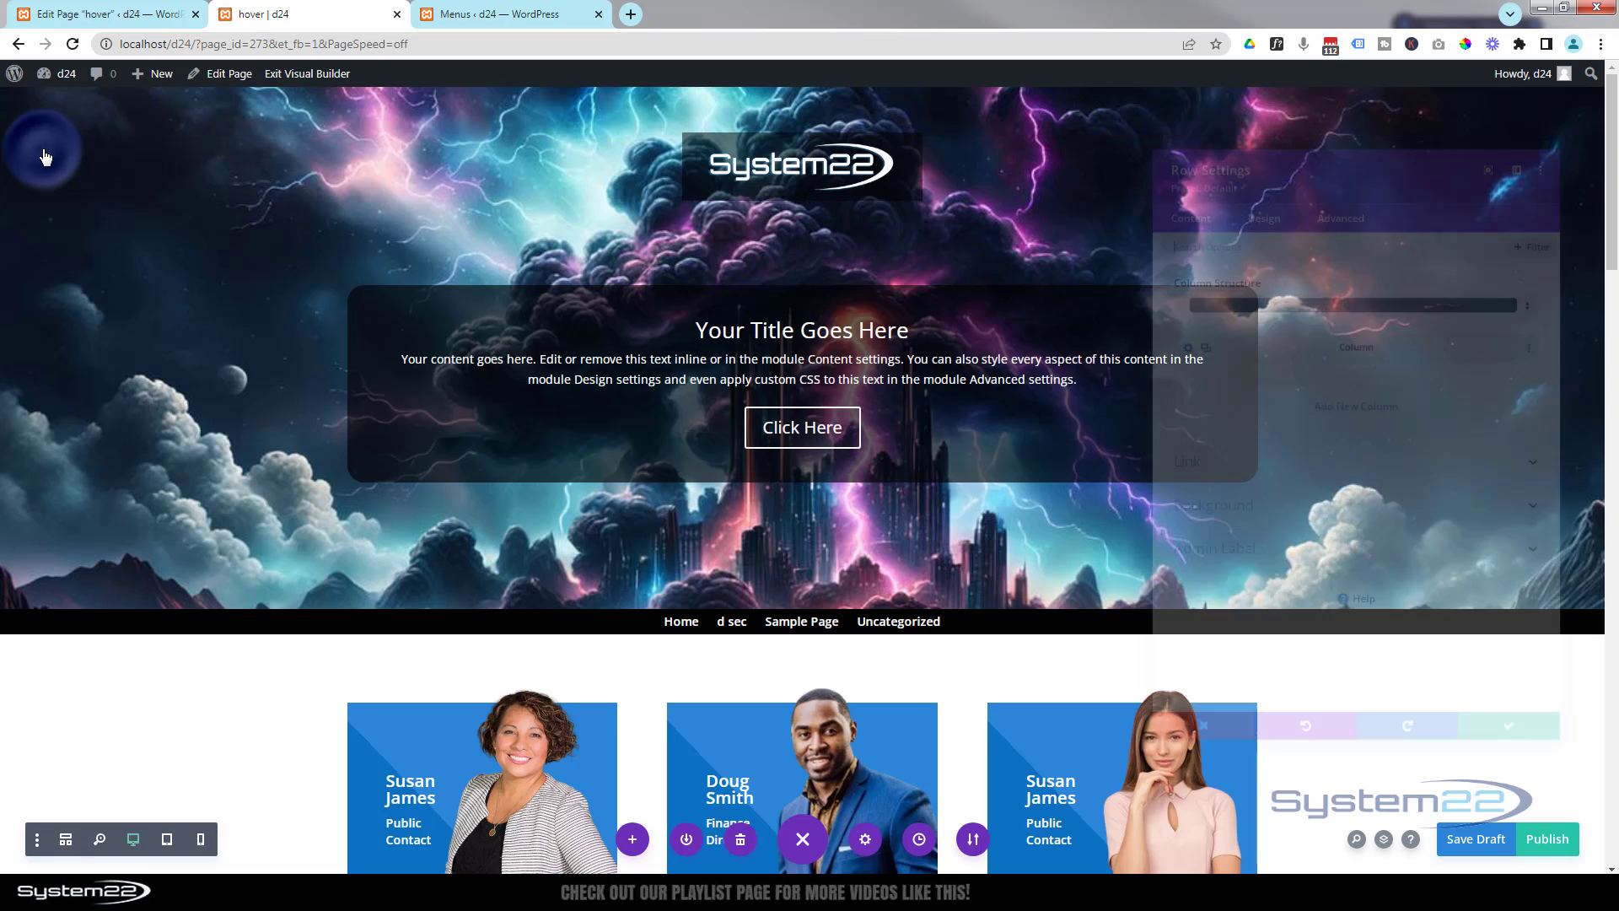
left_click(1346, 189)
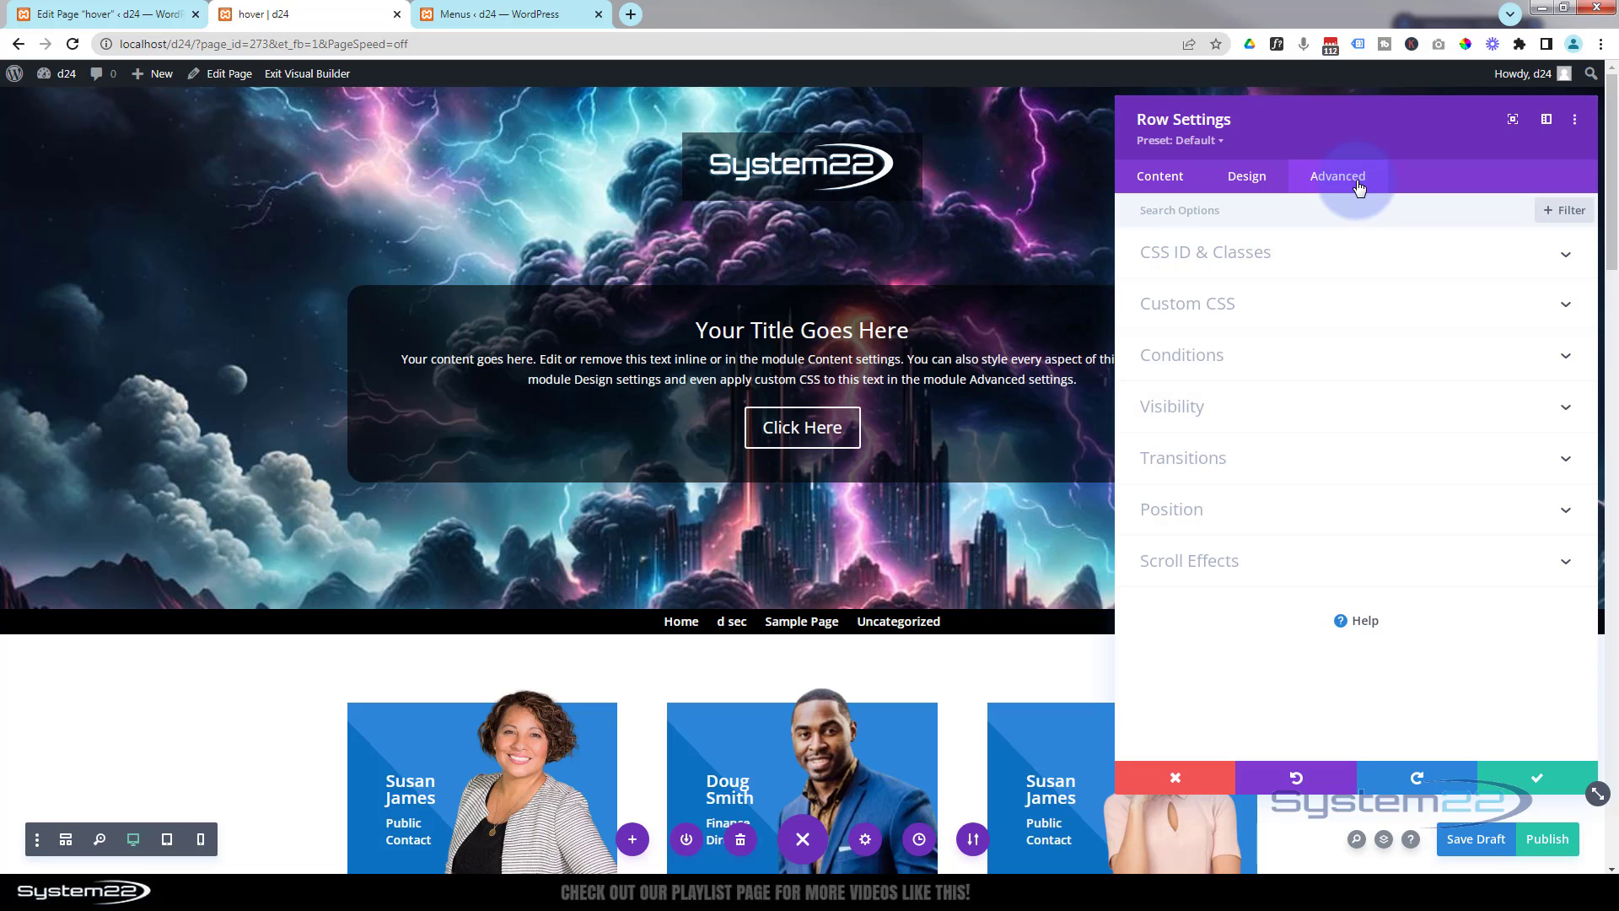
left_click(1303, 564)
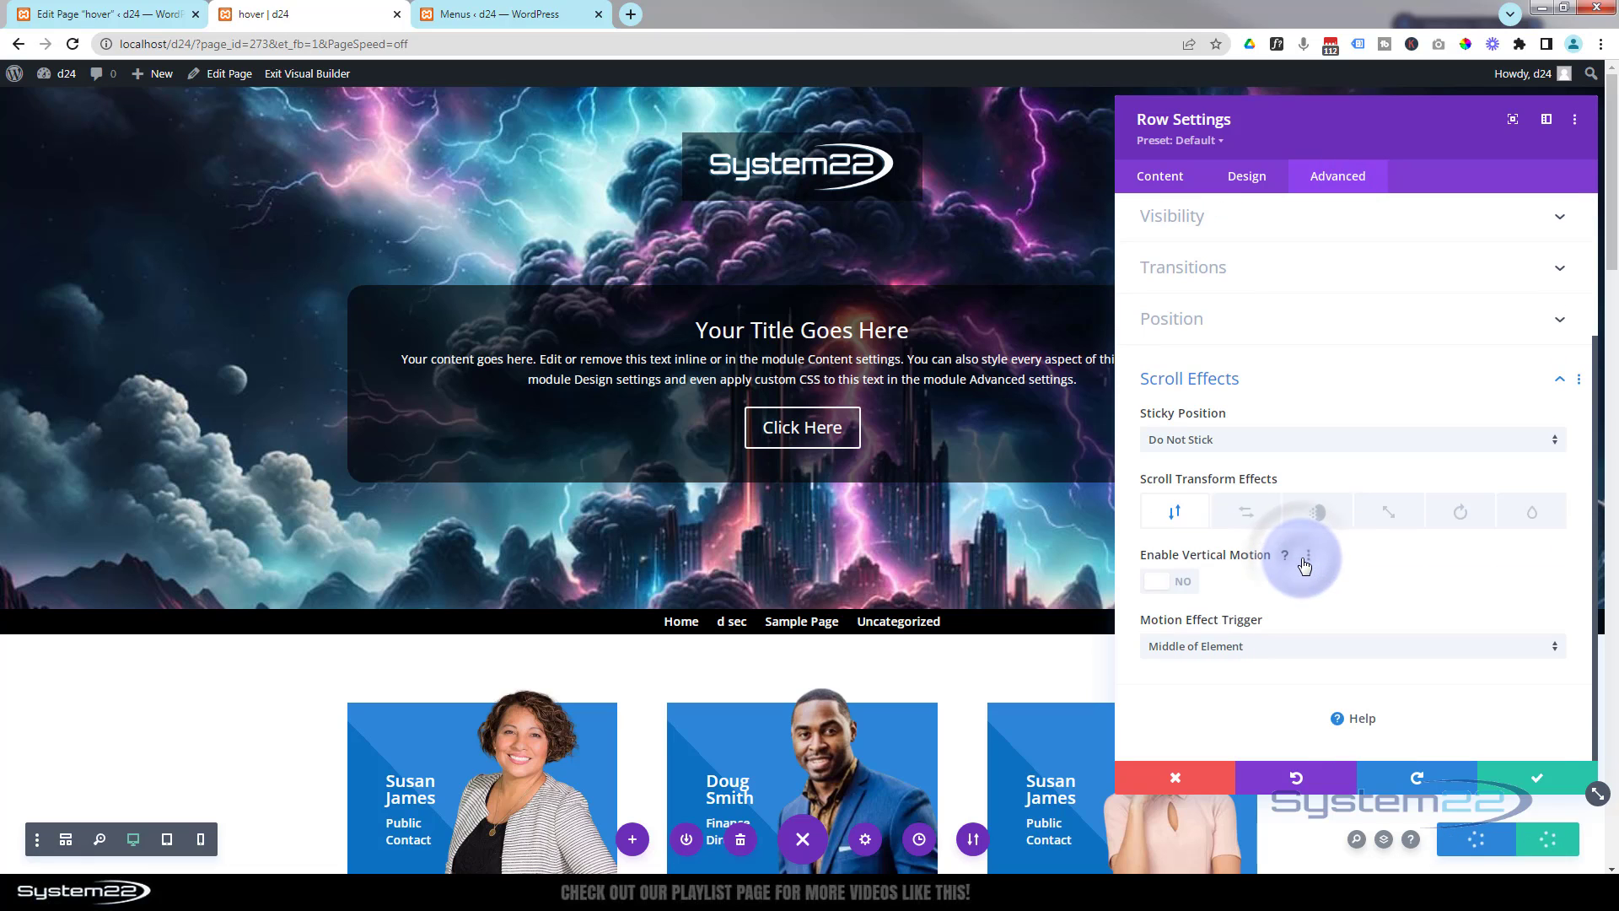
left_click(1273, 440)
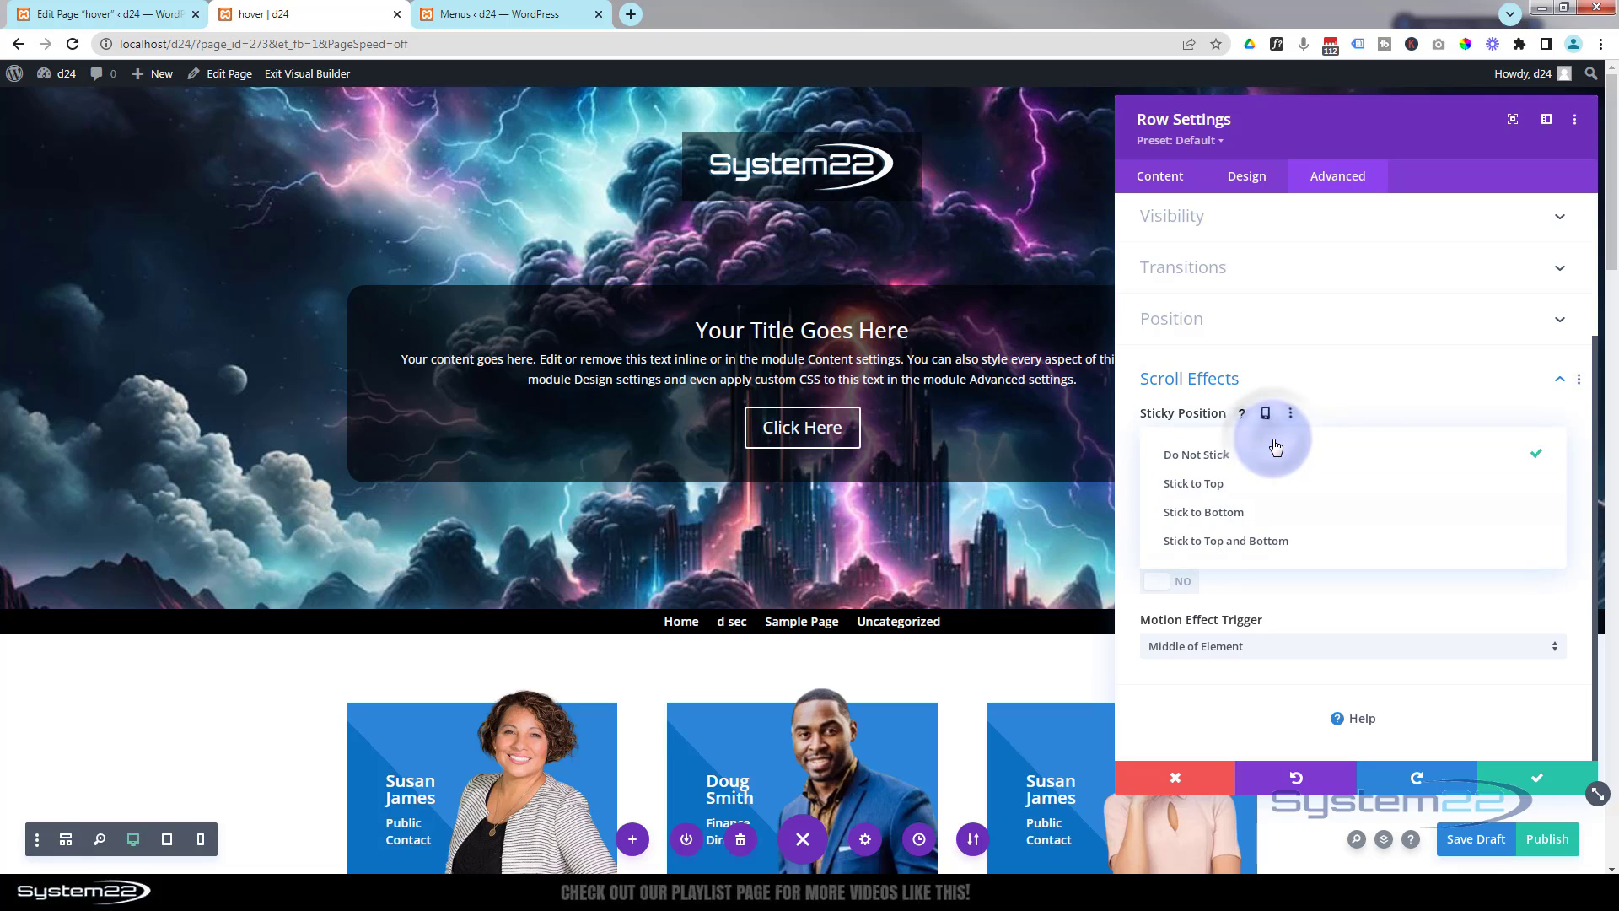
left_click(1202, 484)
- Scroll the page up and down to check how the sticky logo row behaves
scroll(889, 459, "down", 3)
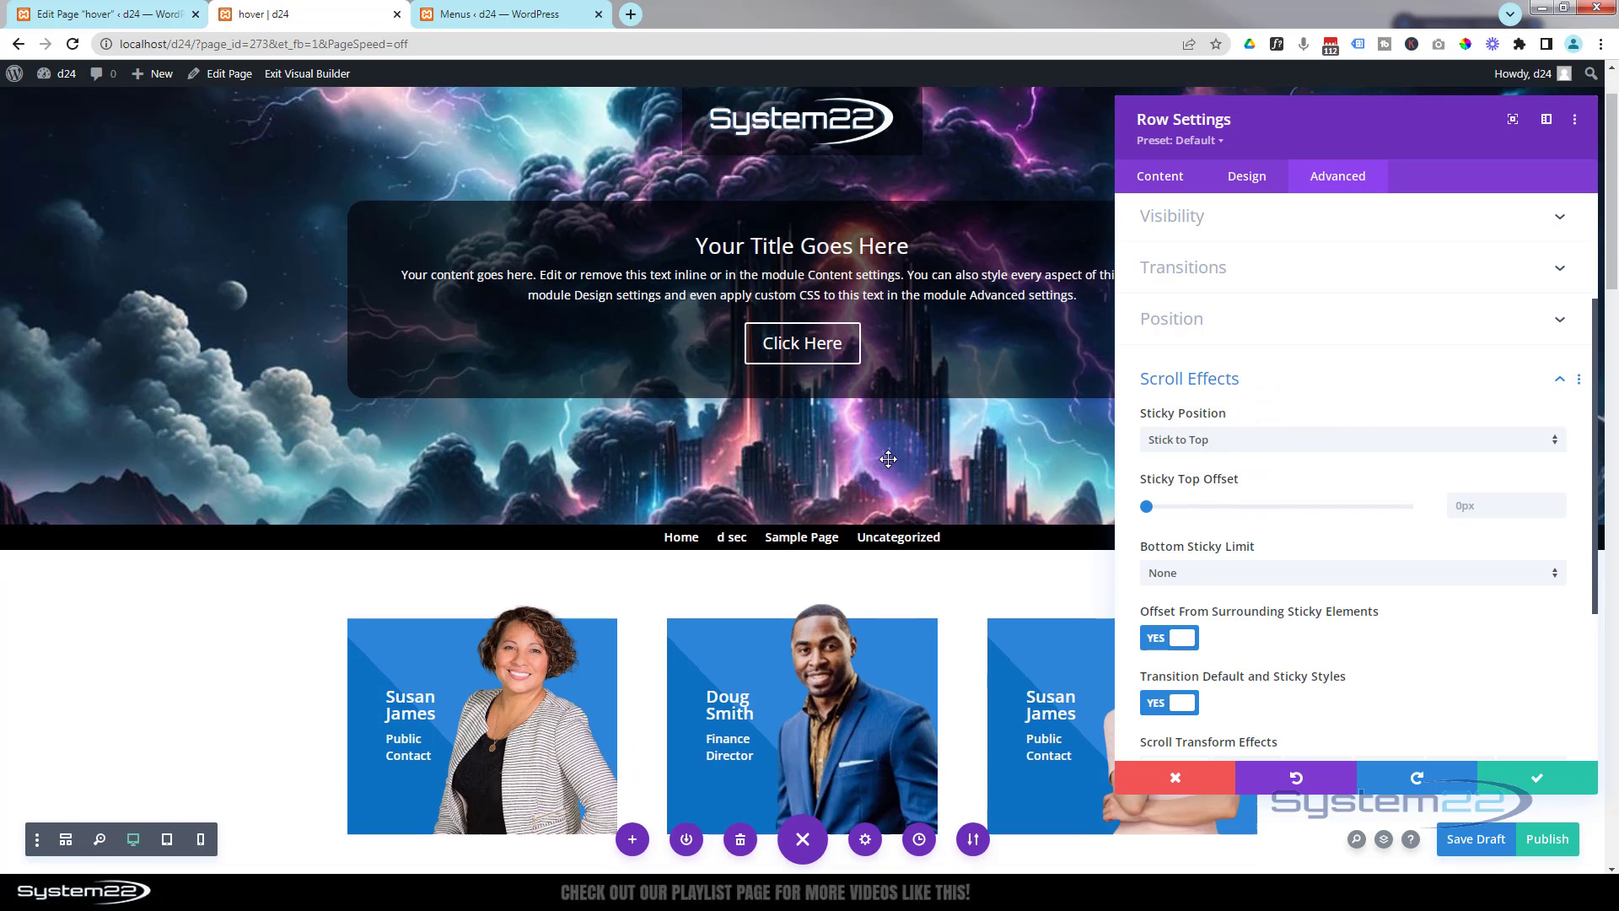
scroll(888, 459, "down", 2)
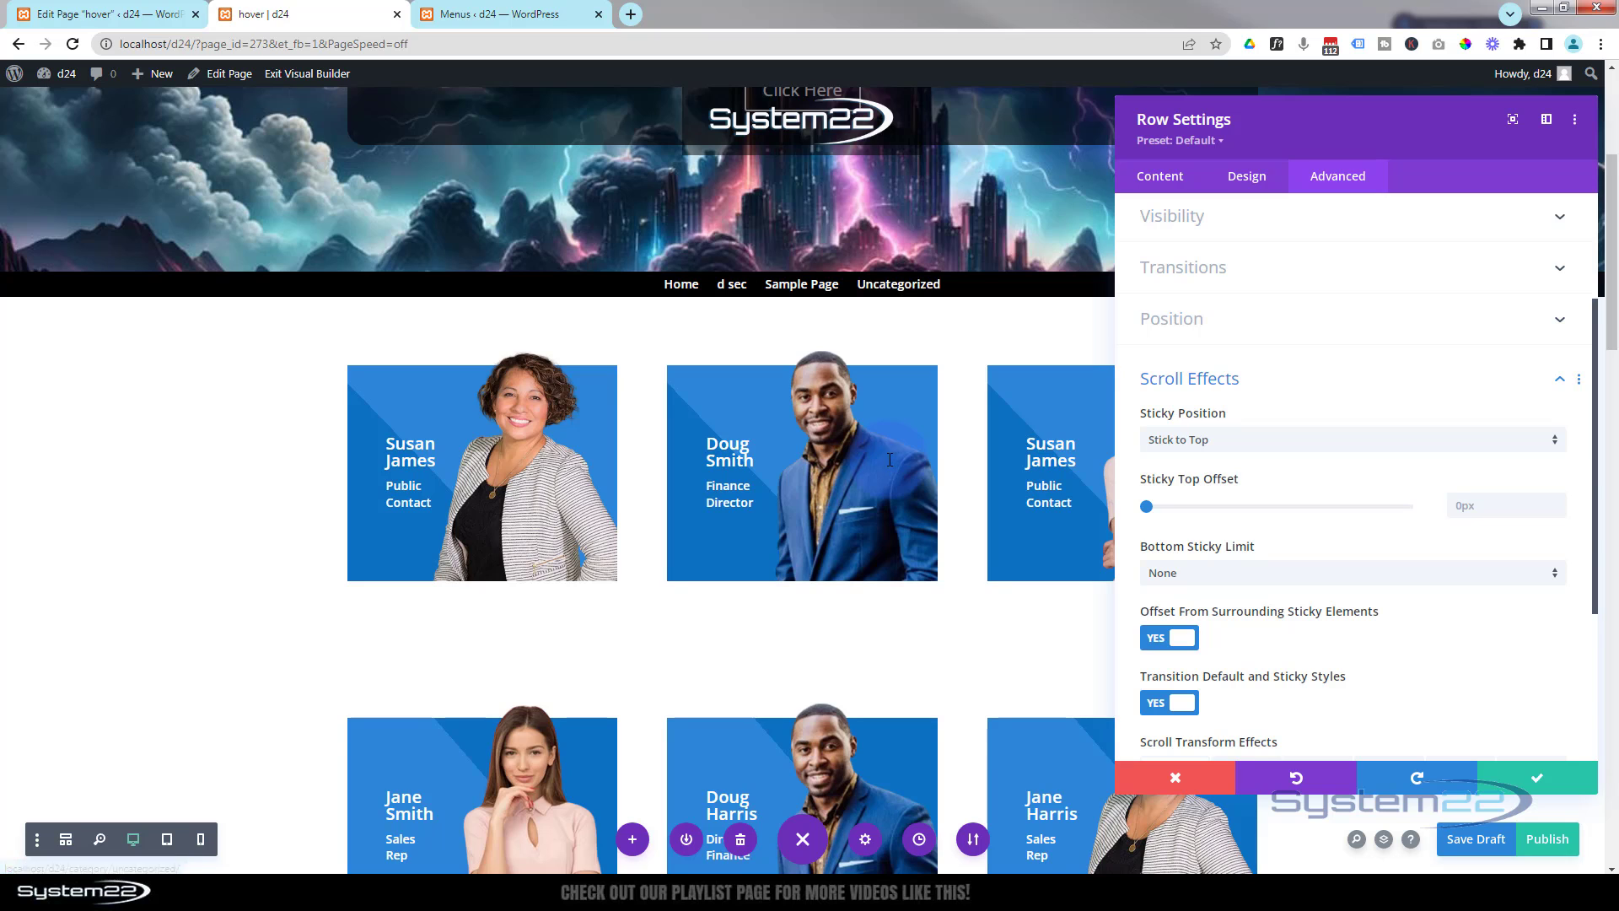
scroll(890, 459, "up", 3)
scroll(889, 460, "down", 5)
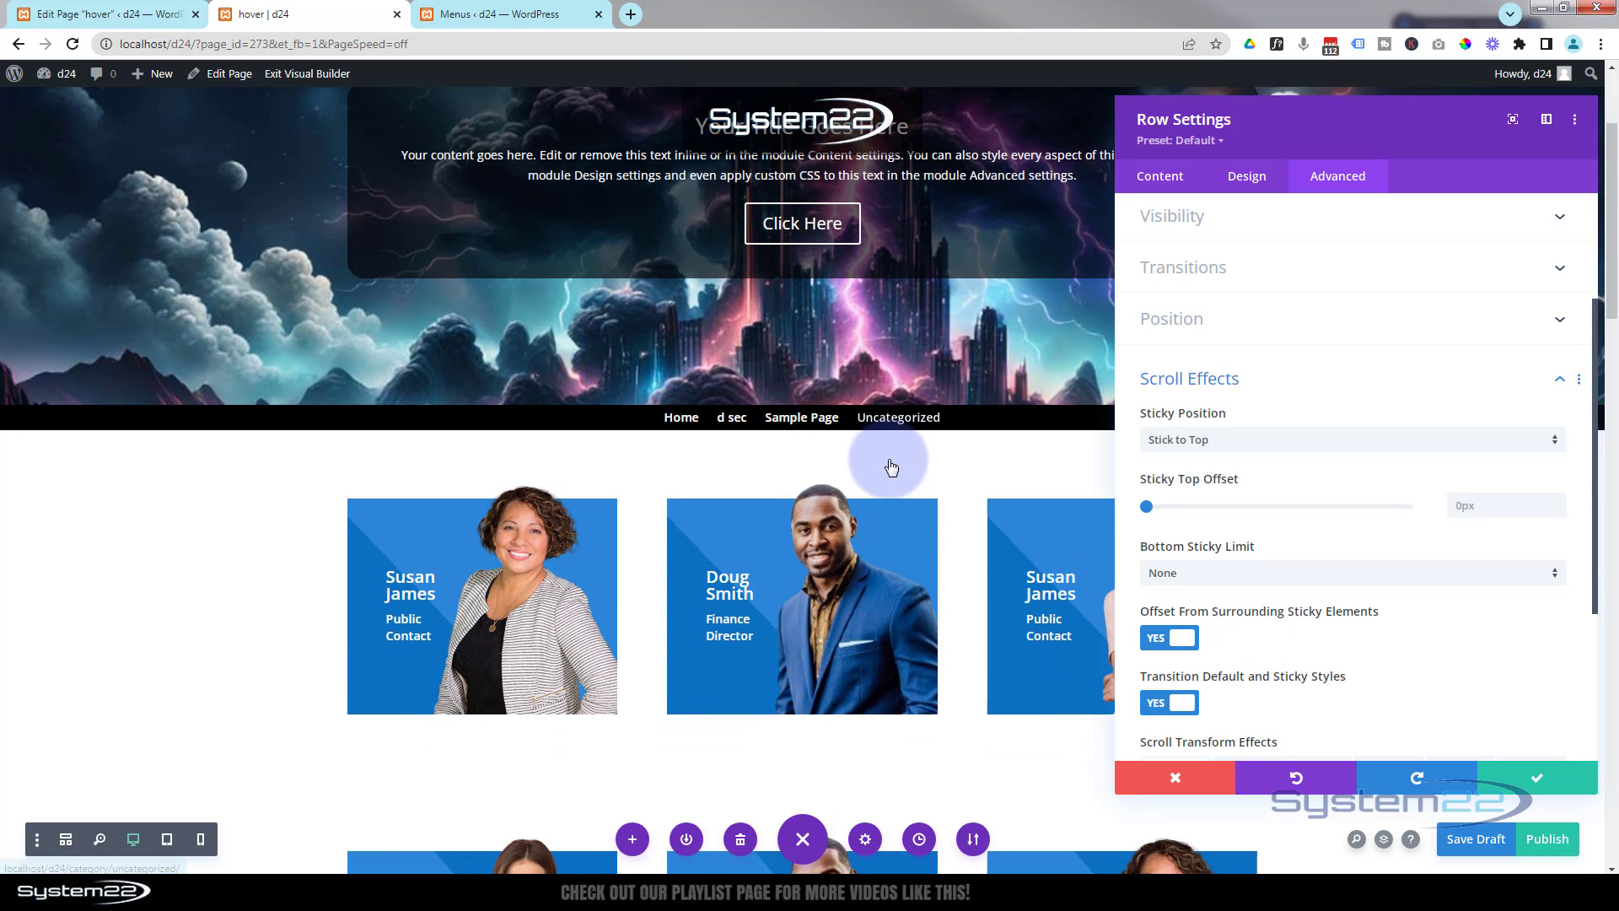
scroll(889, 462, "up", 6)
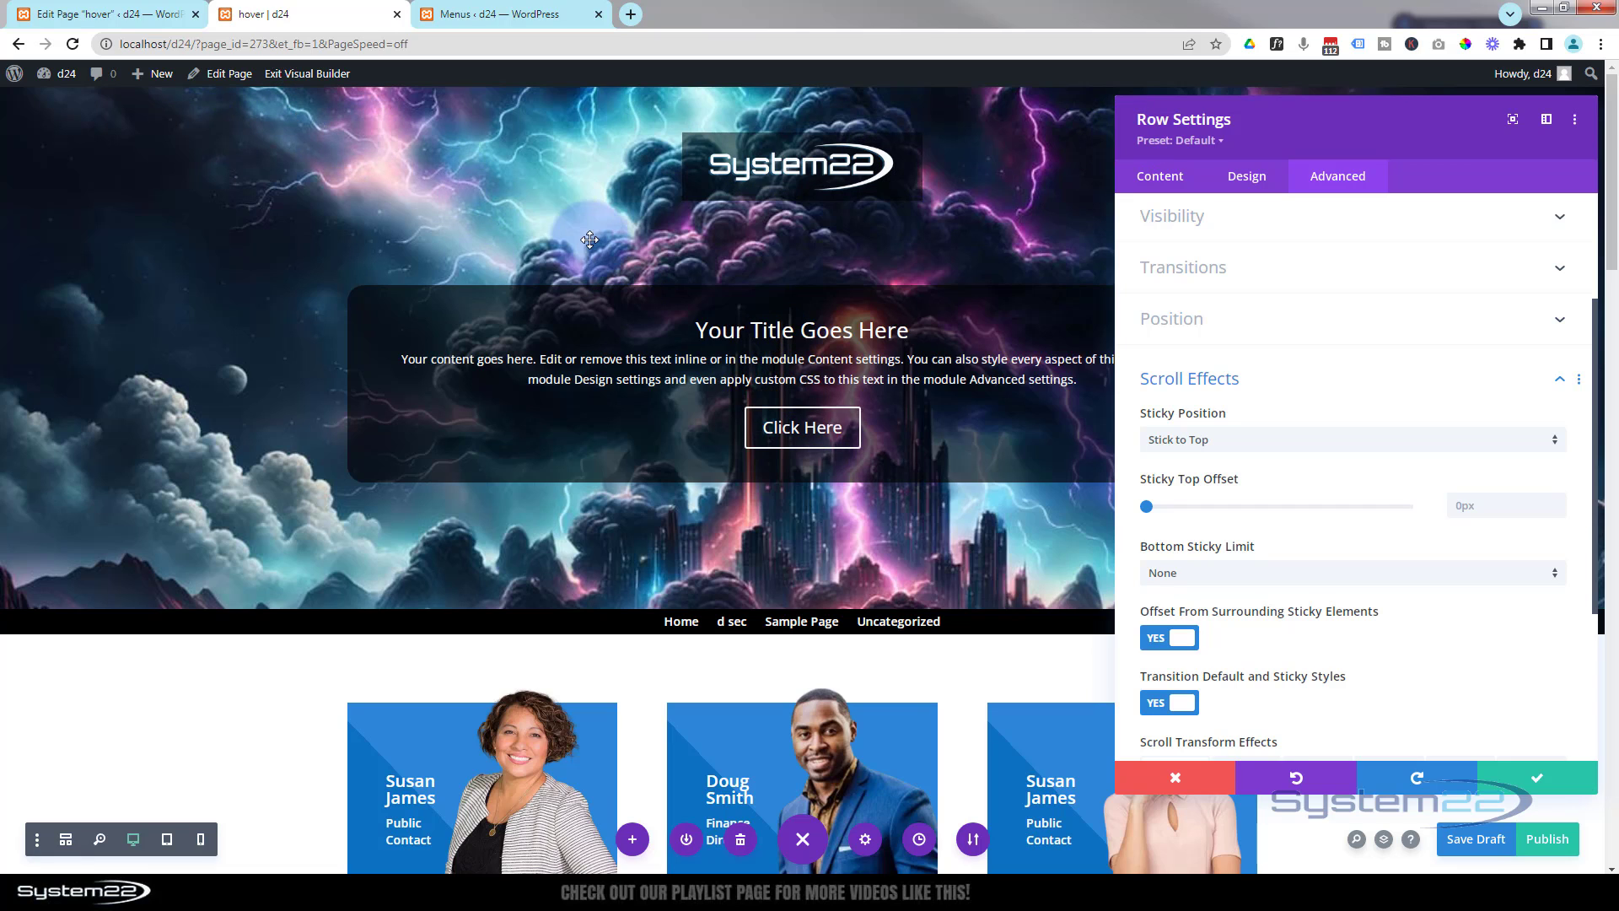
scroll(519, 413, "down", 2)
scroll(520, 414, "up", 2)
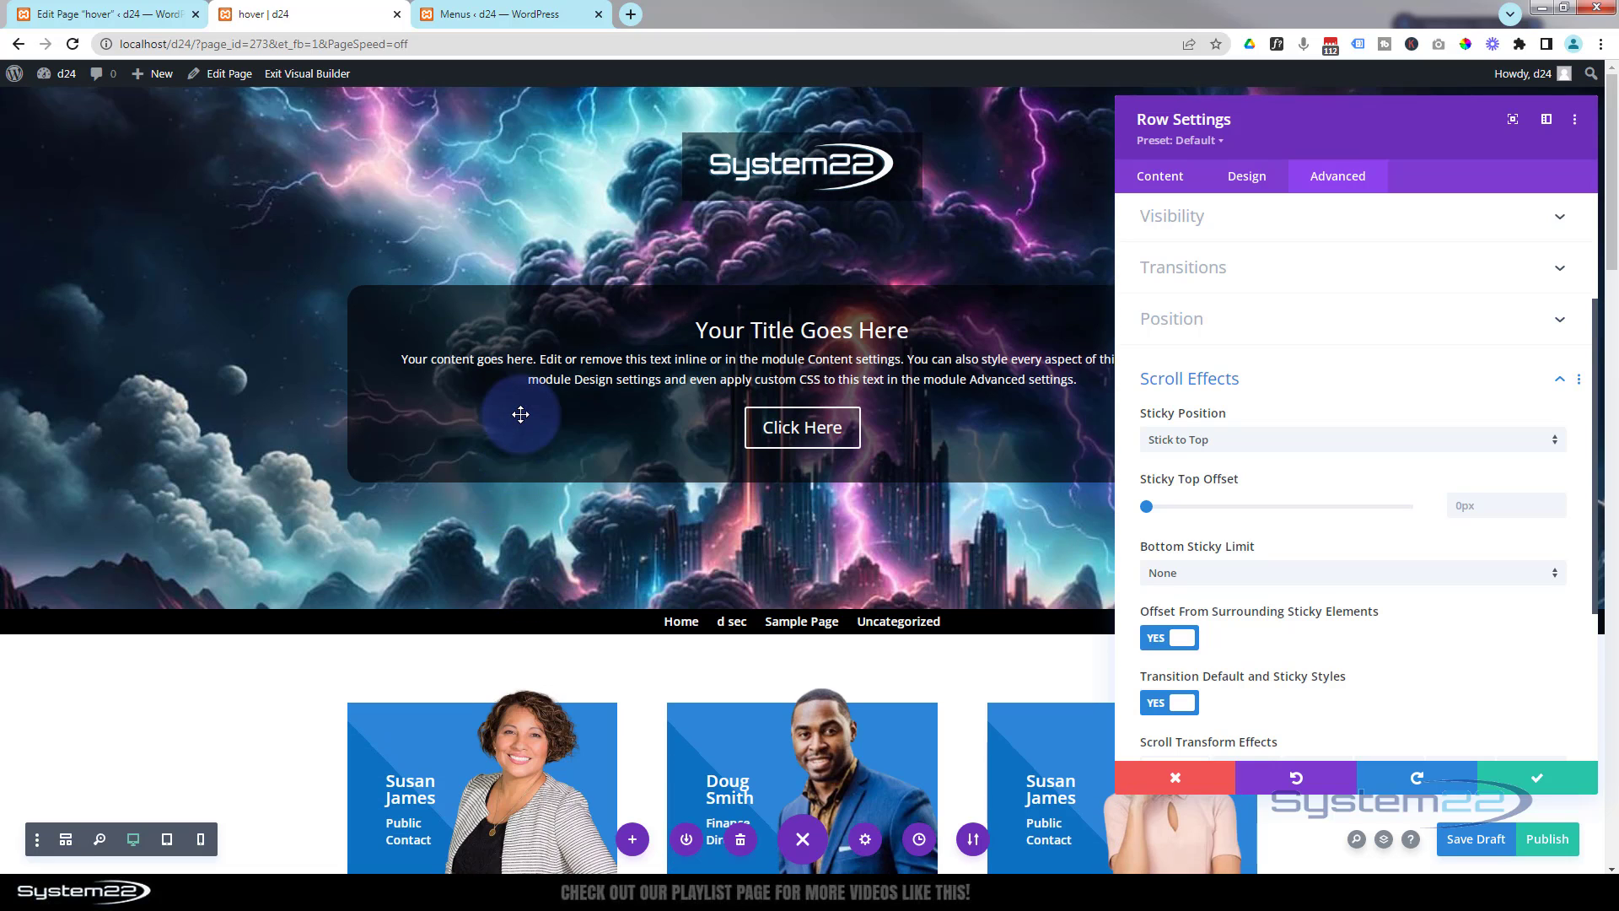
- Enable sticky background states for the logo row and set its default background colour to transparent rgba(0,0,0,0)
left_click(1156, 184)
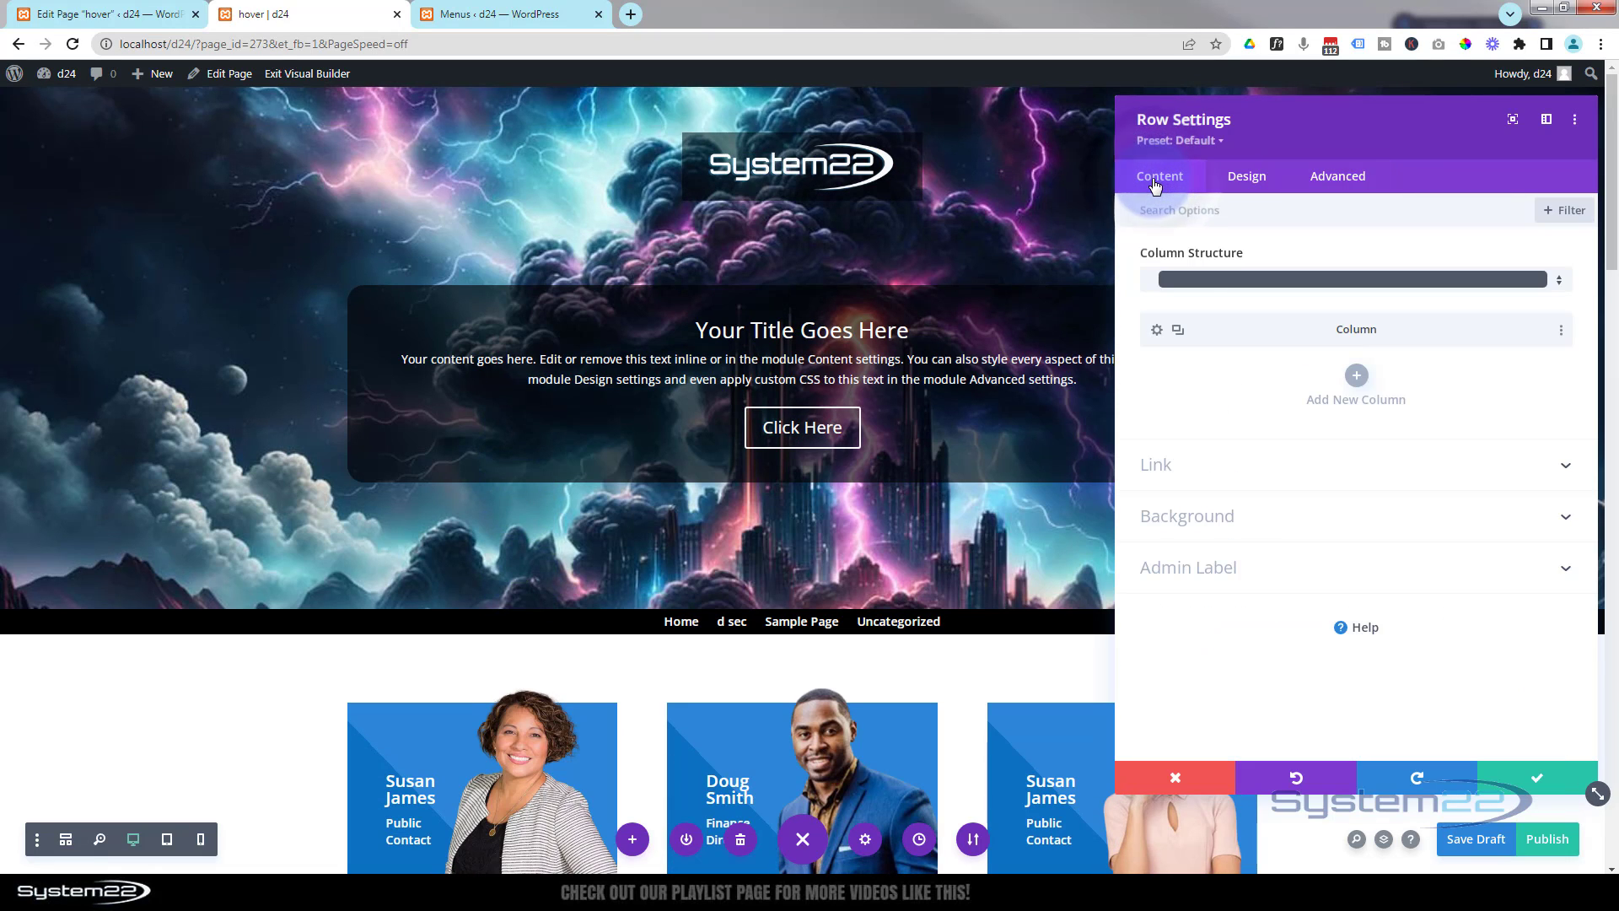
left_click(1232, 527)
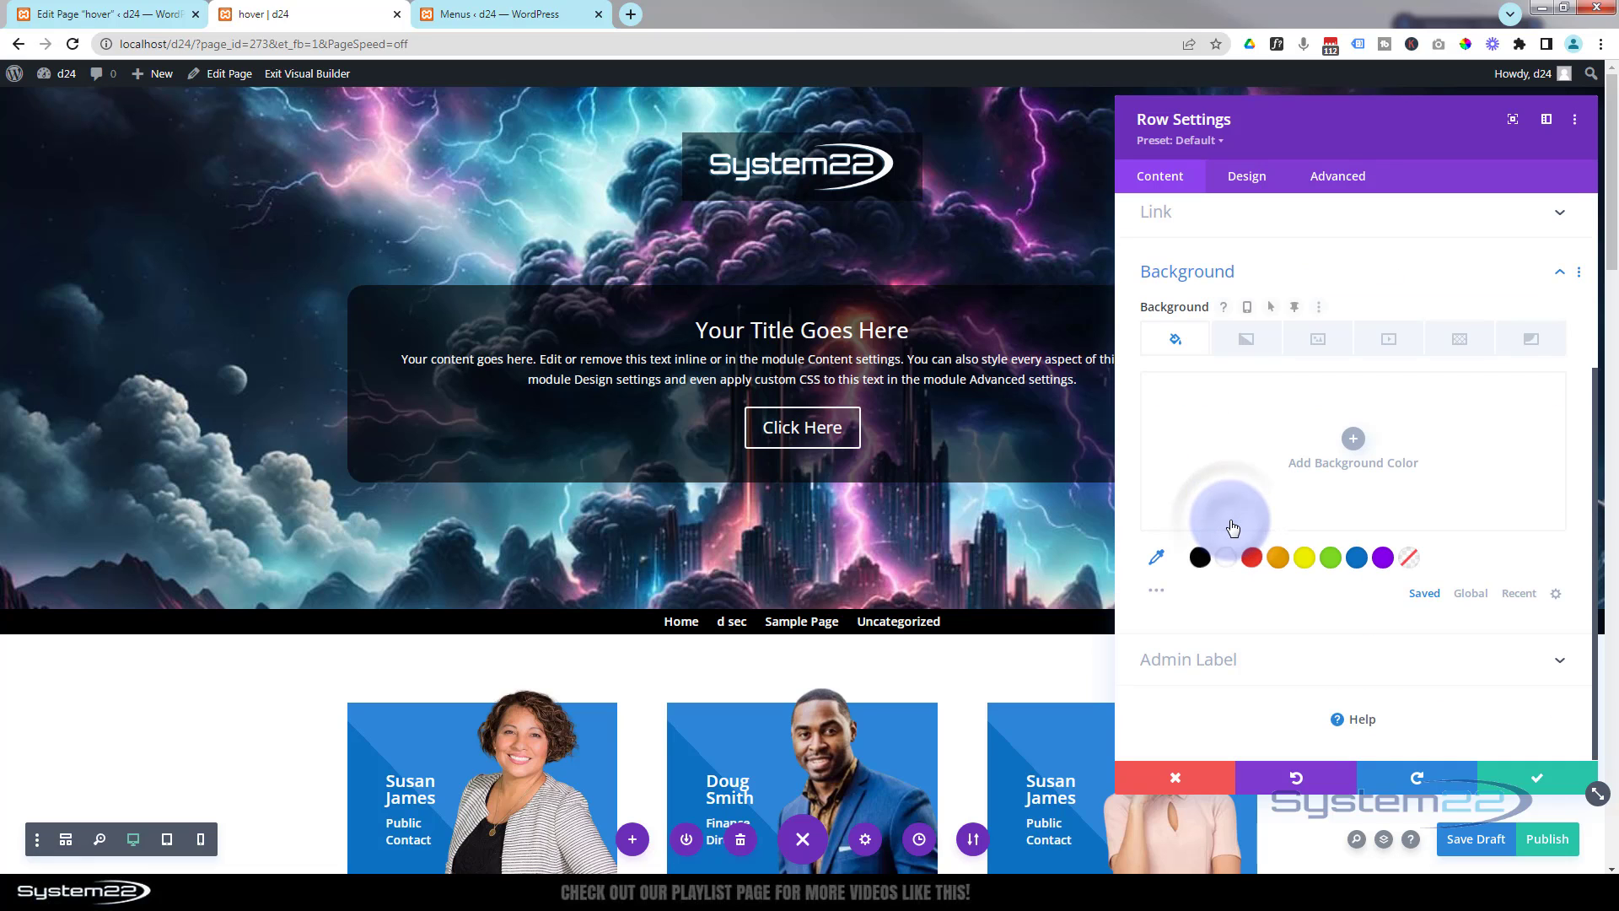
left_click(1176, 316)
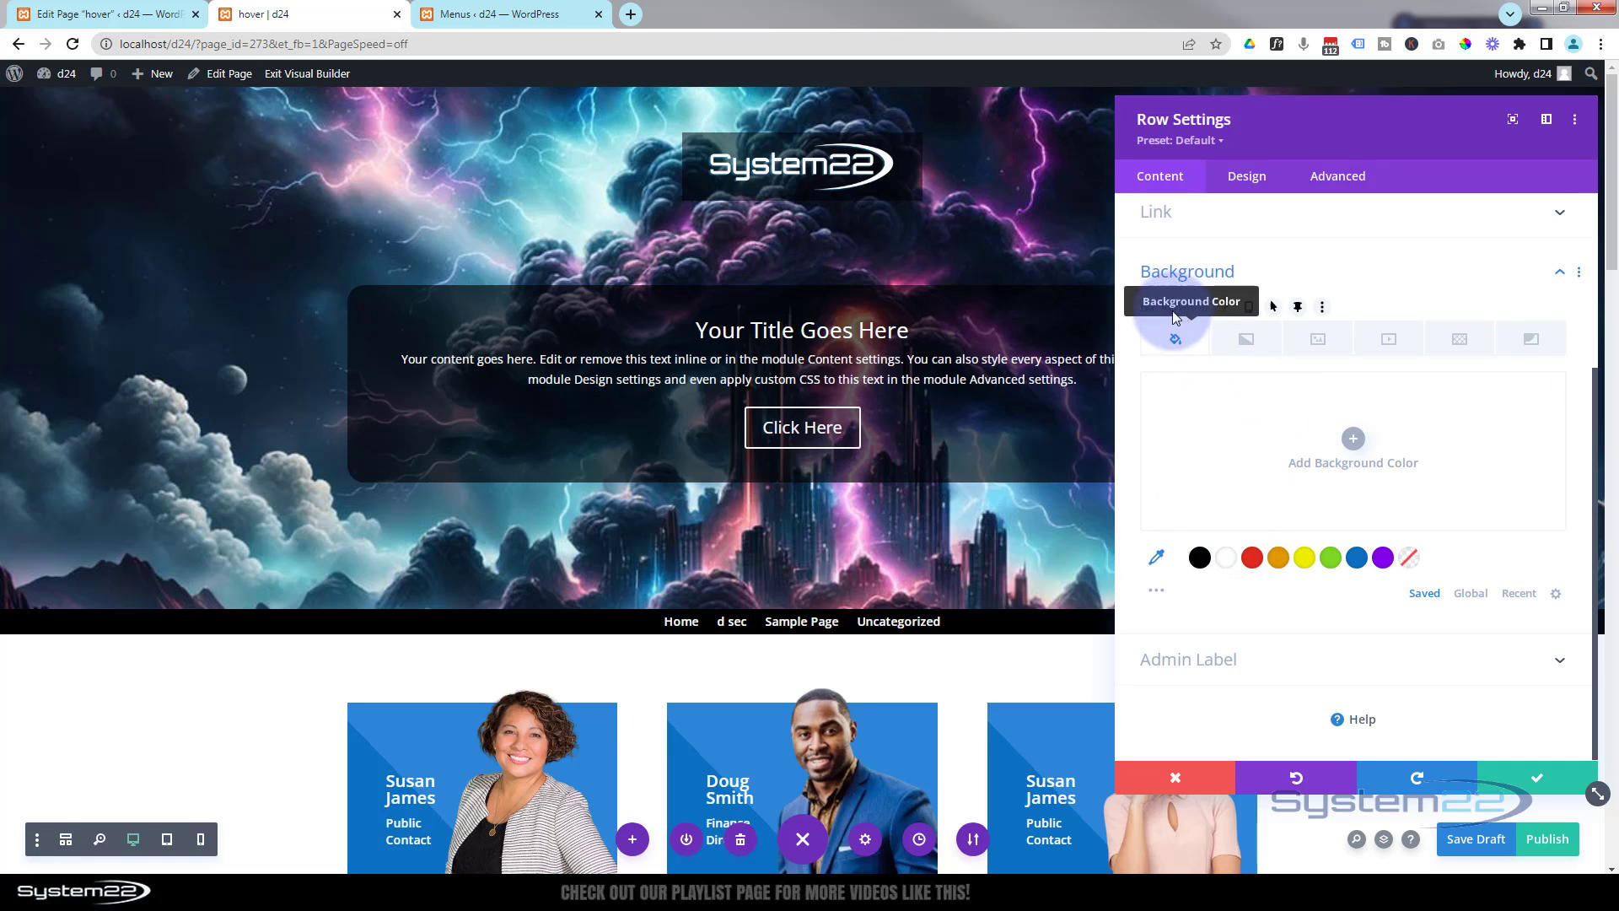
left_click(1298, 311)
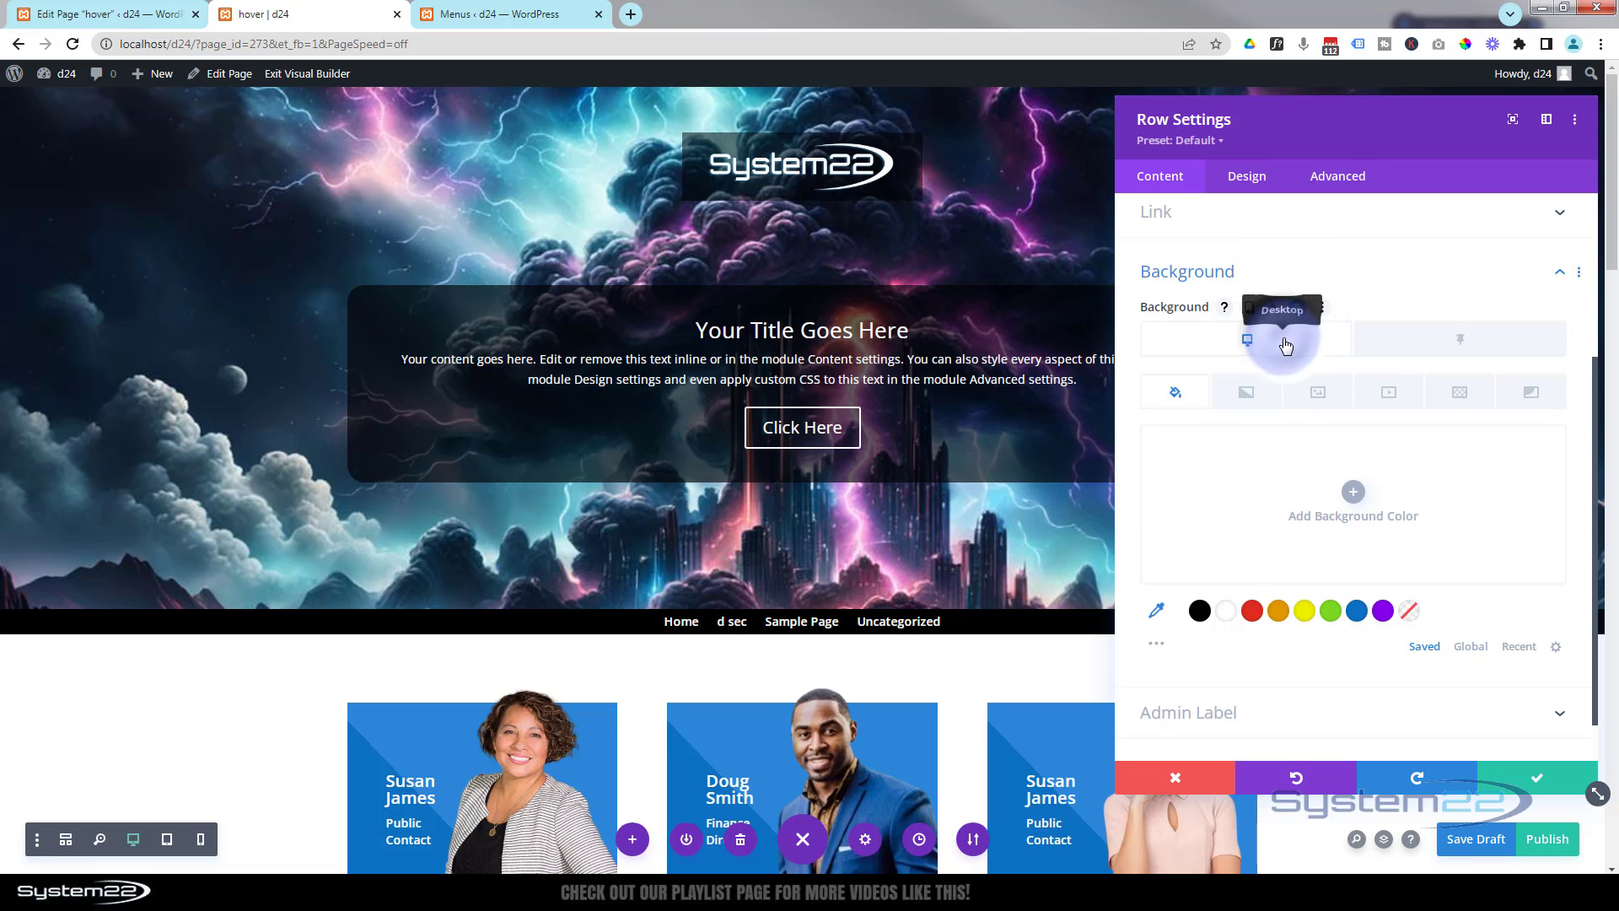
left_click(1201, 613)
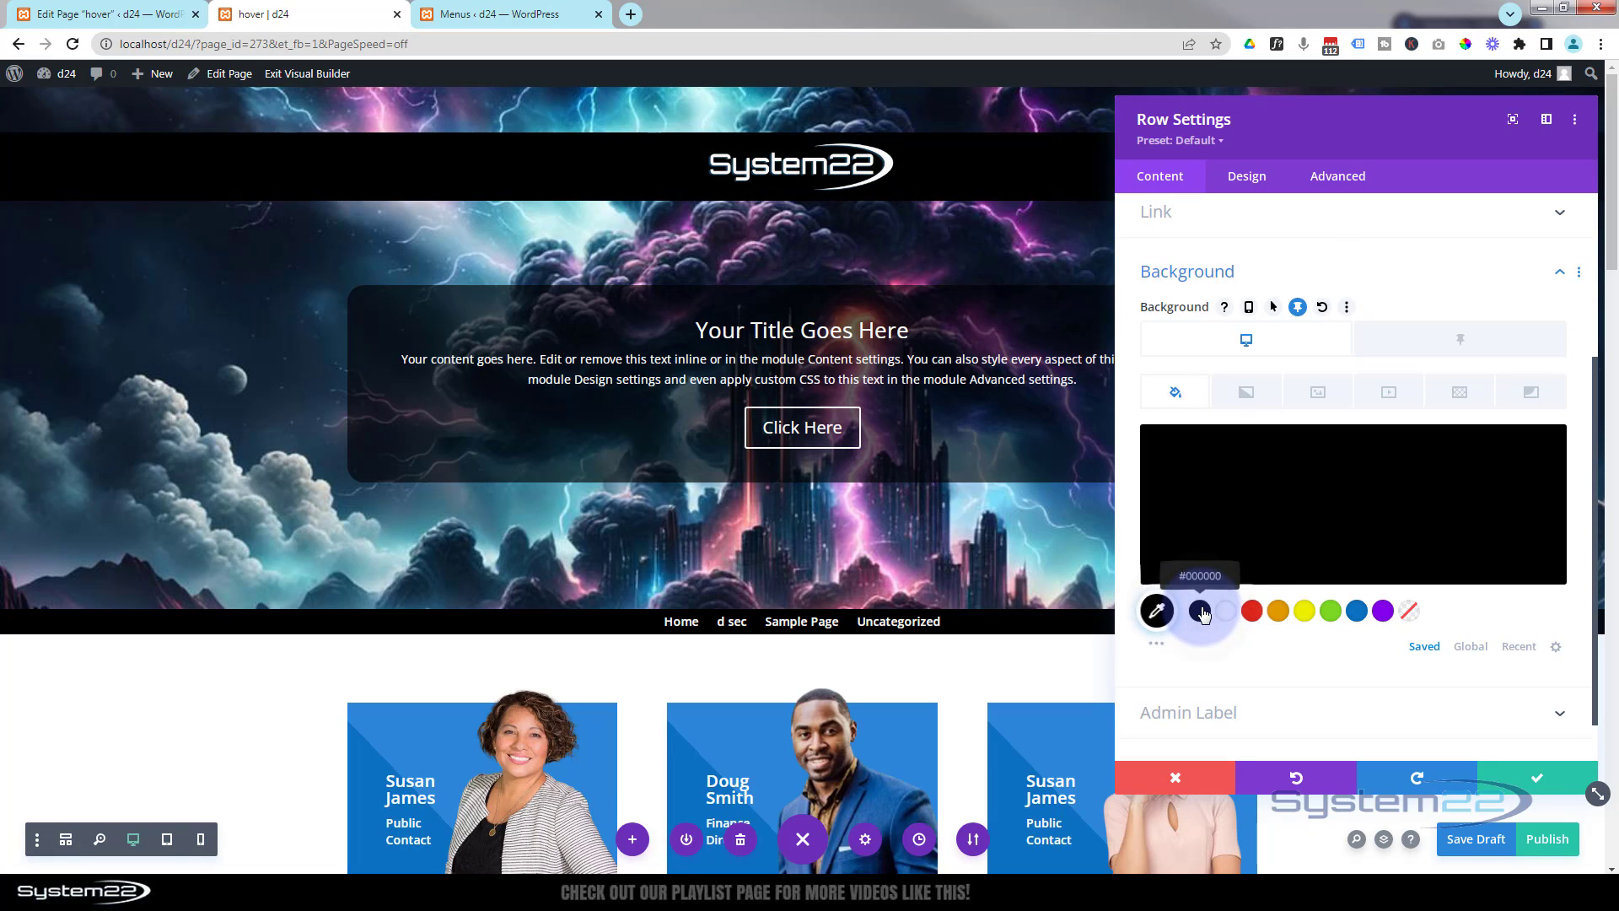
left_click(1337, 531)
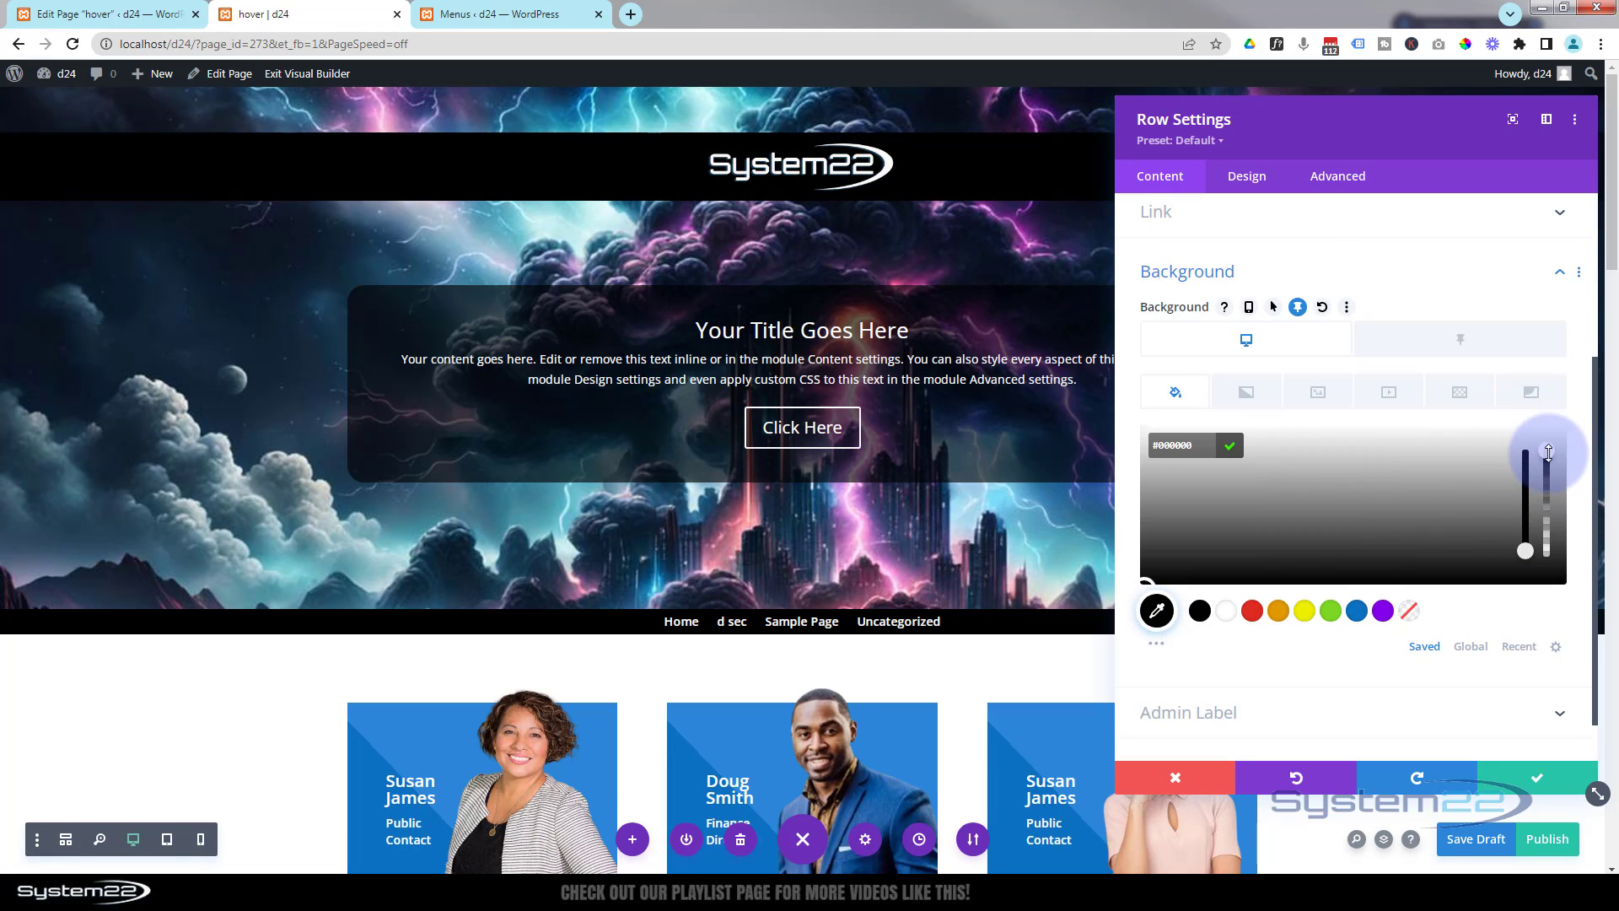
left_click_drag(1548, 452, 1546, 551)
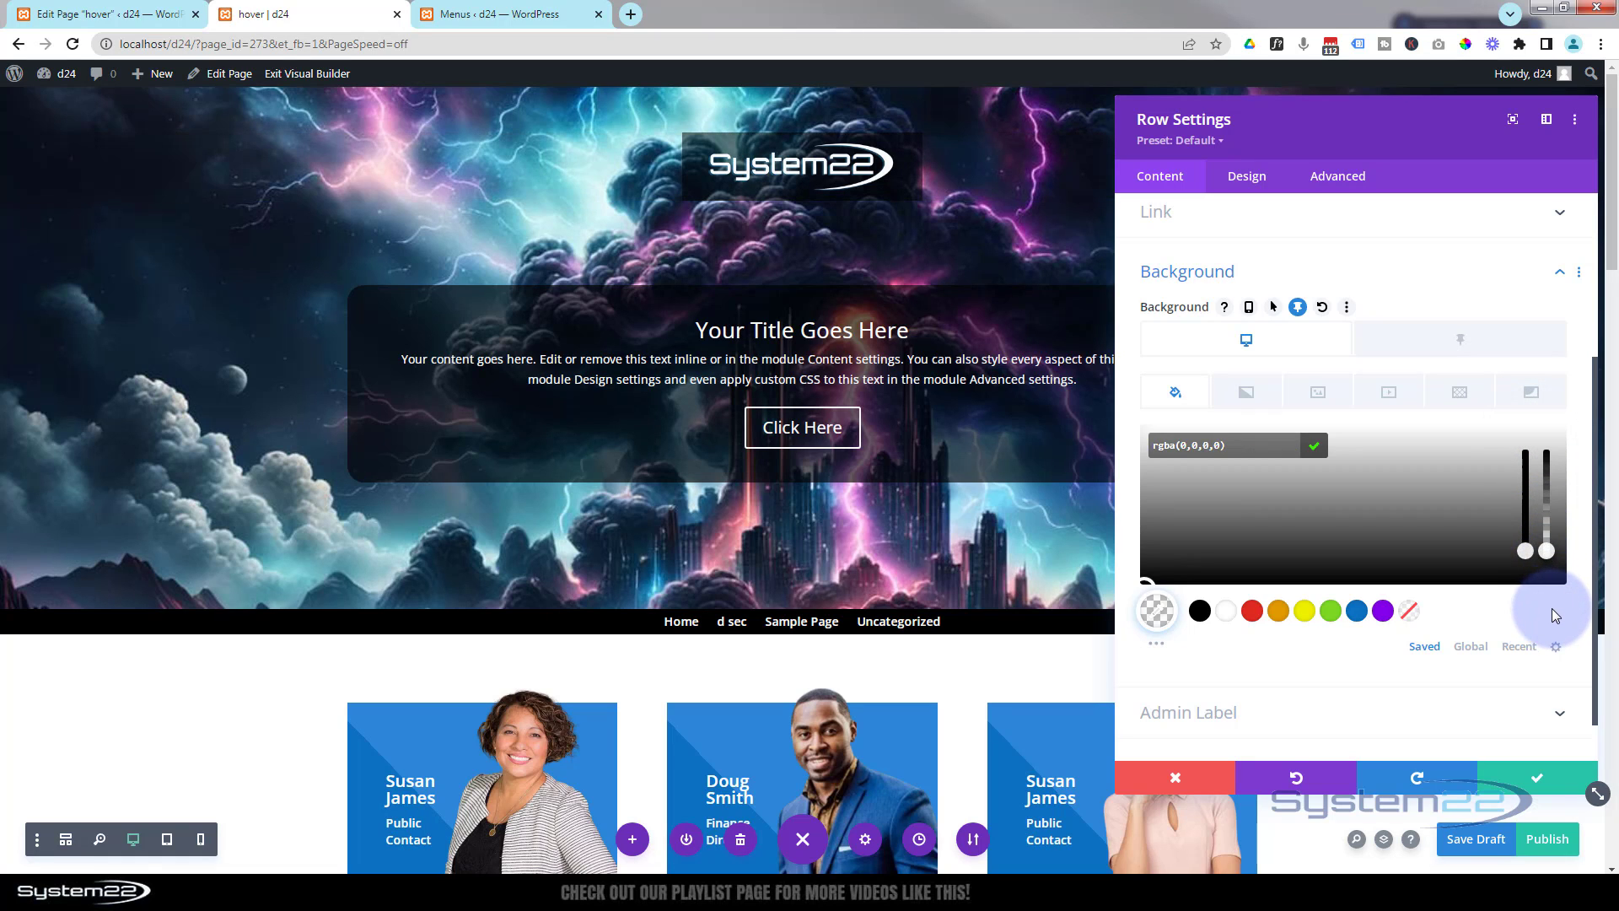
- Set the logo row's sticky-state background colour to black at 0.51 opacity, rgba(0,0,0,0.51)
left_click(1433, 341)
left_click(1457, 340)
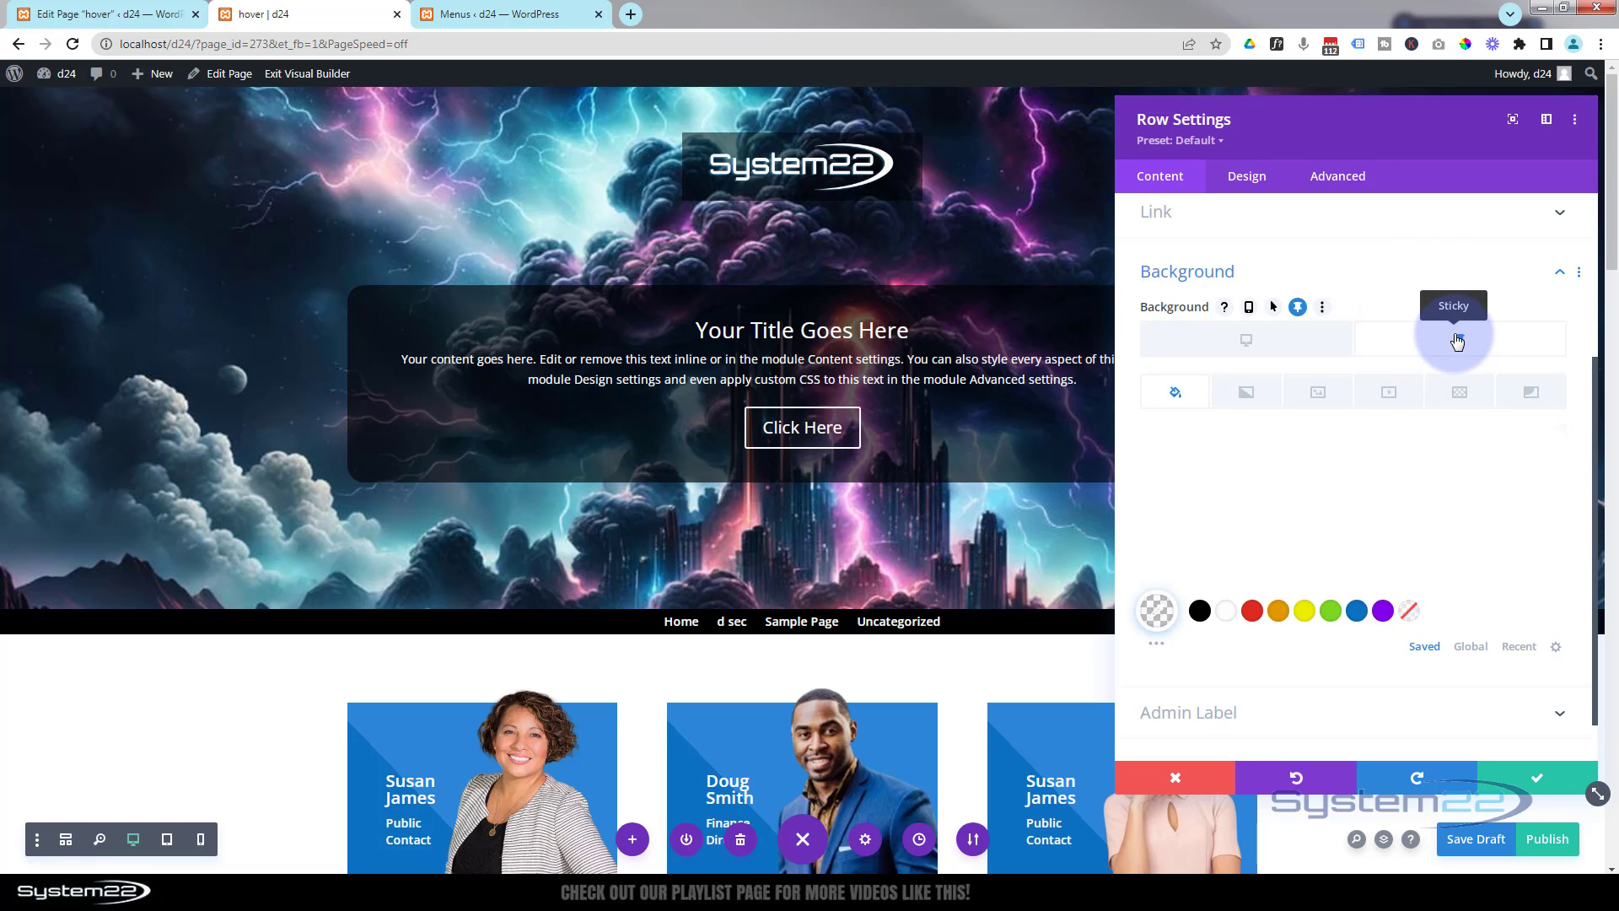
left_click(1366, 508)
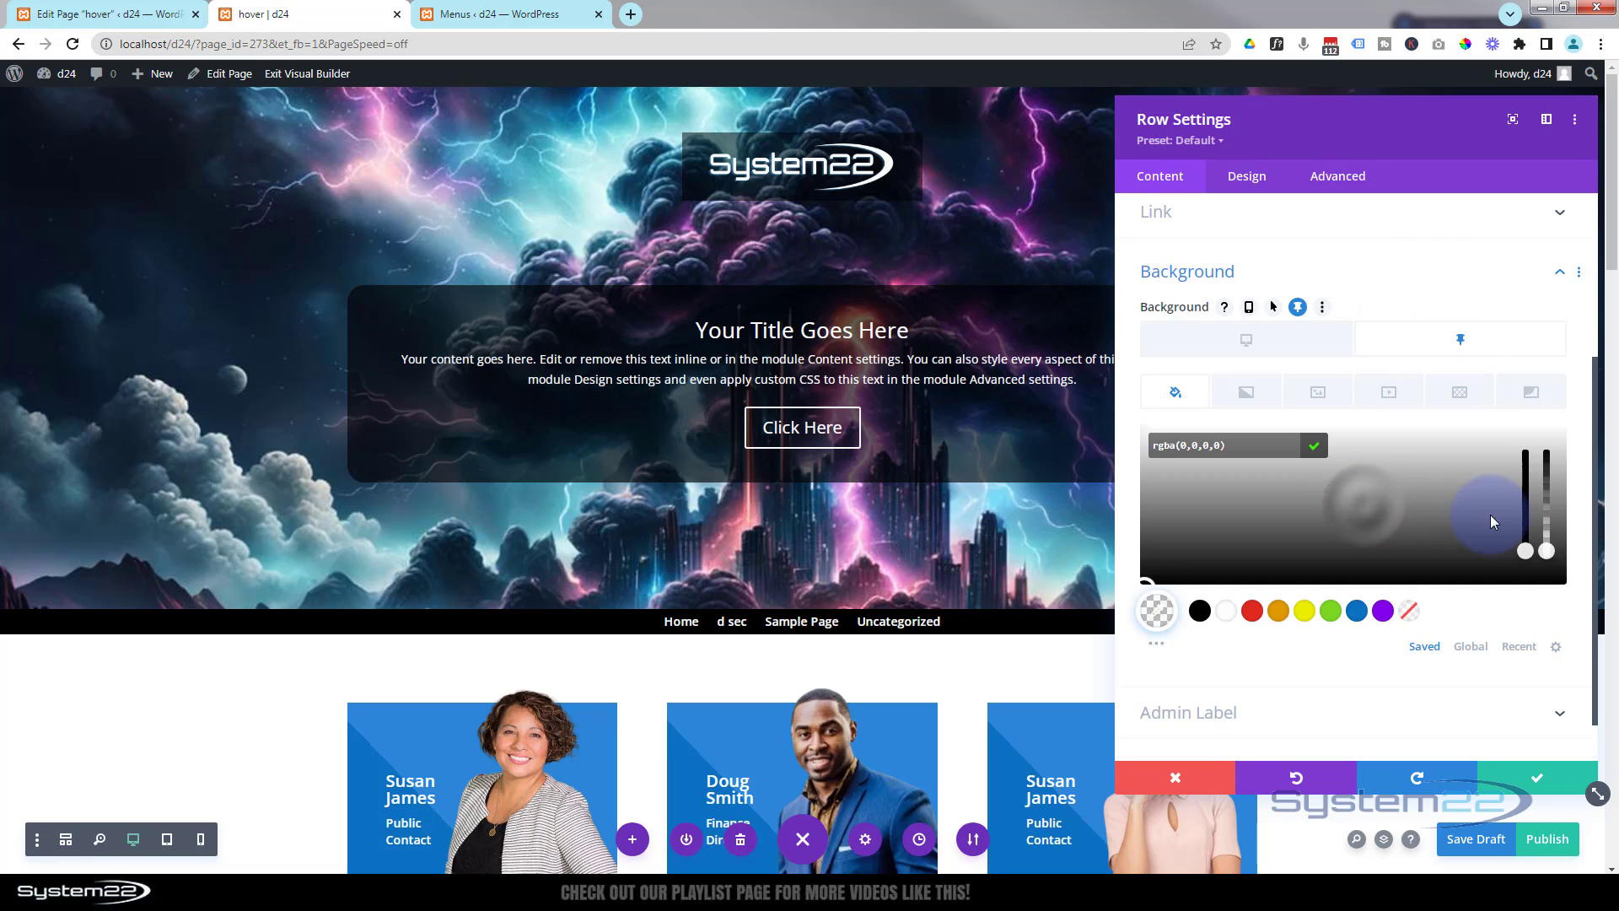
left_click_drag(1545, 550, 1544, 504)
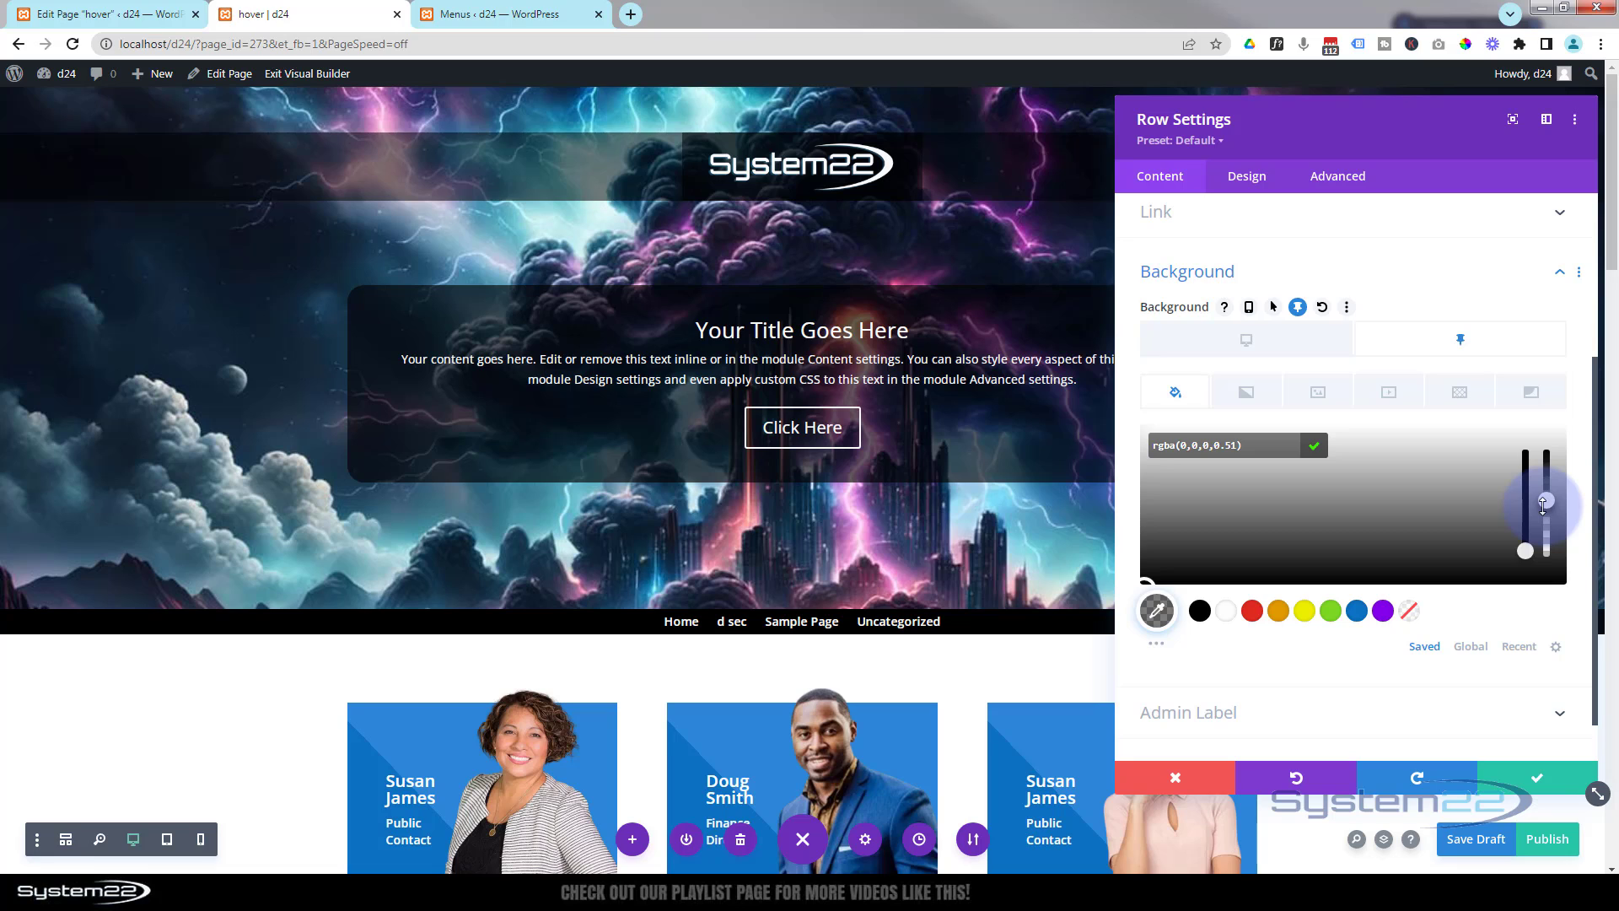
left_click(1279, 347)
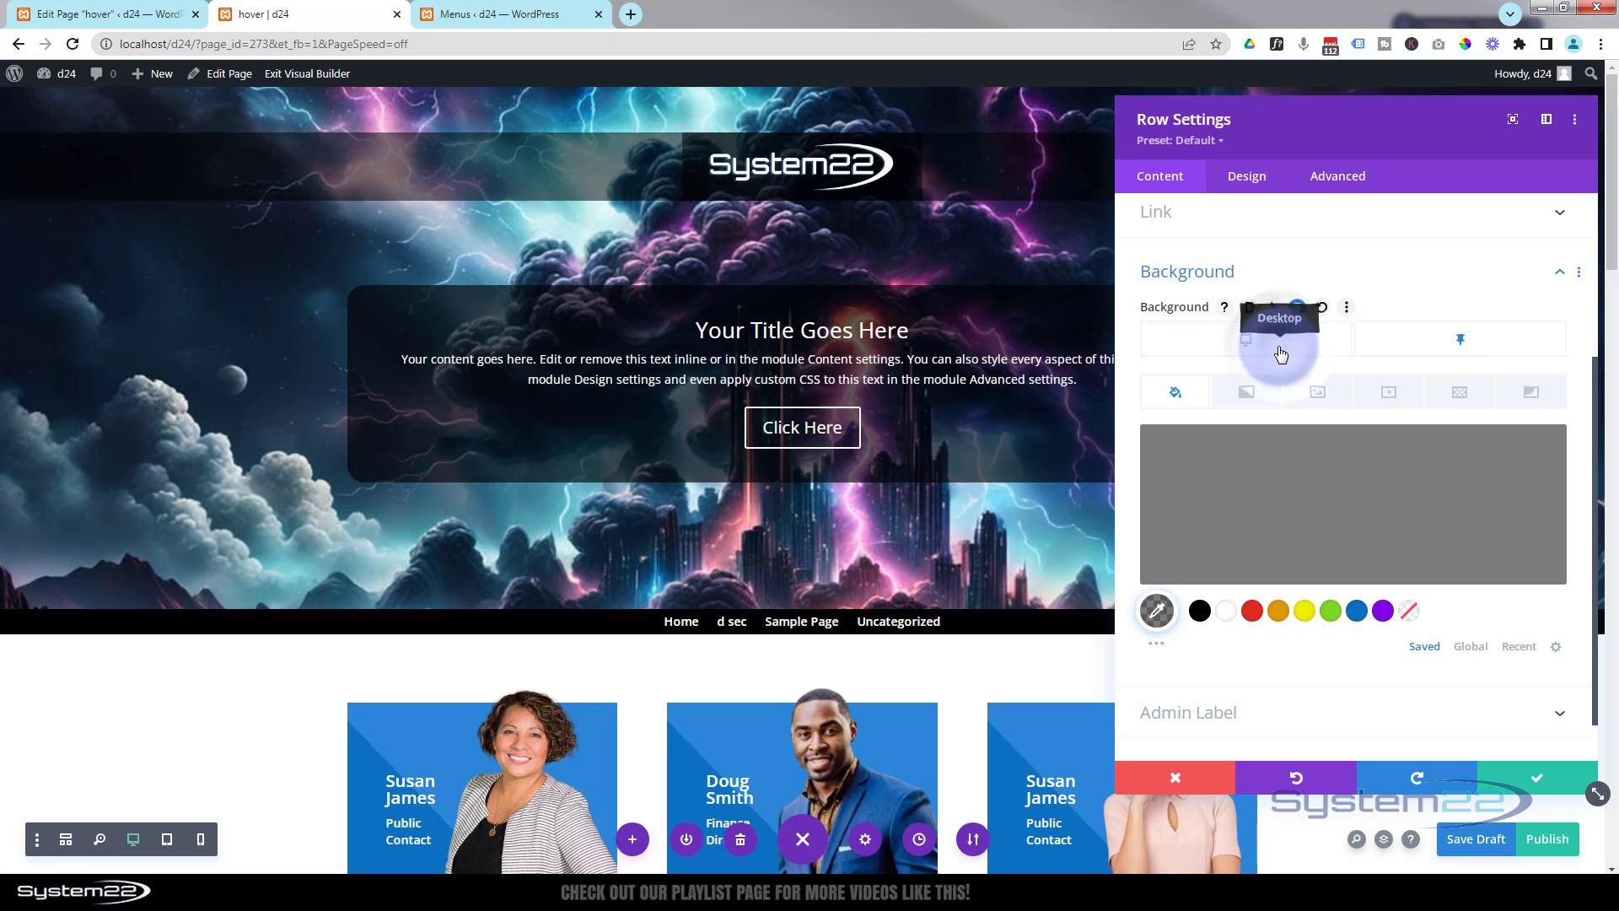
- Scroll the page down and up to check the sticky logo row's background, and save the row settings
scroll(976, 402, "down", 1)
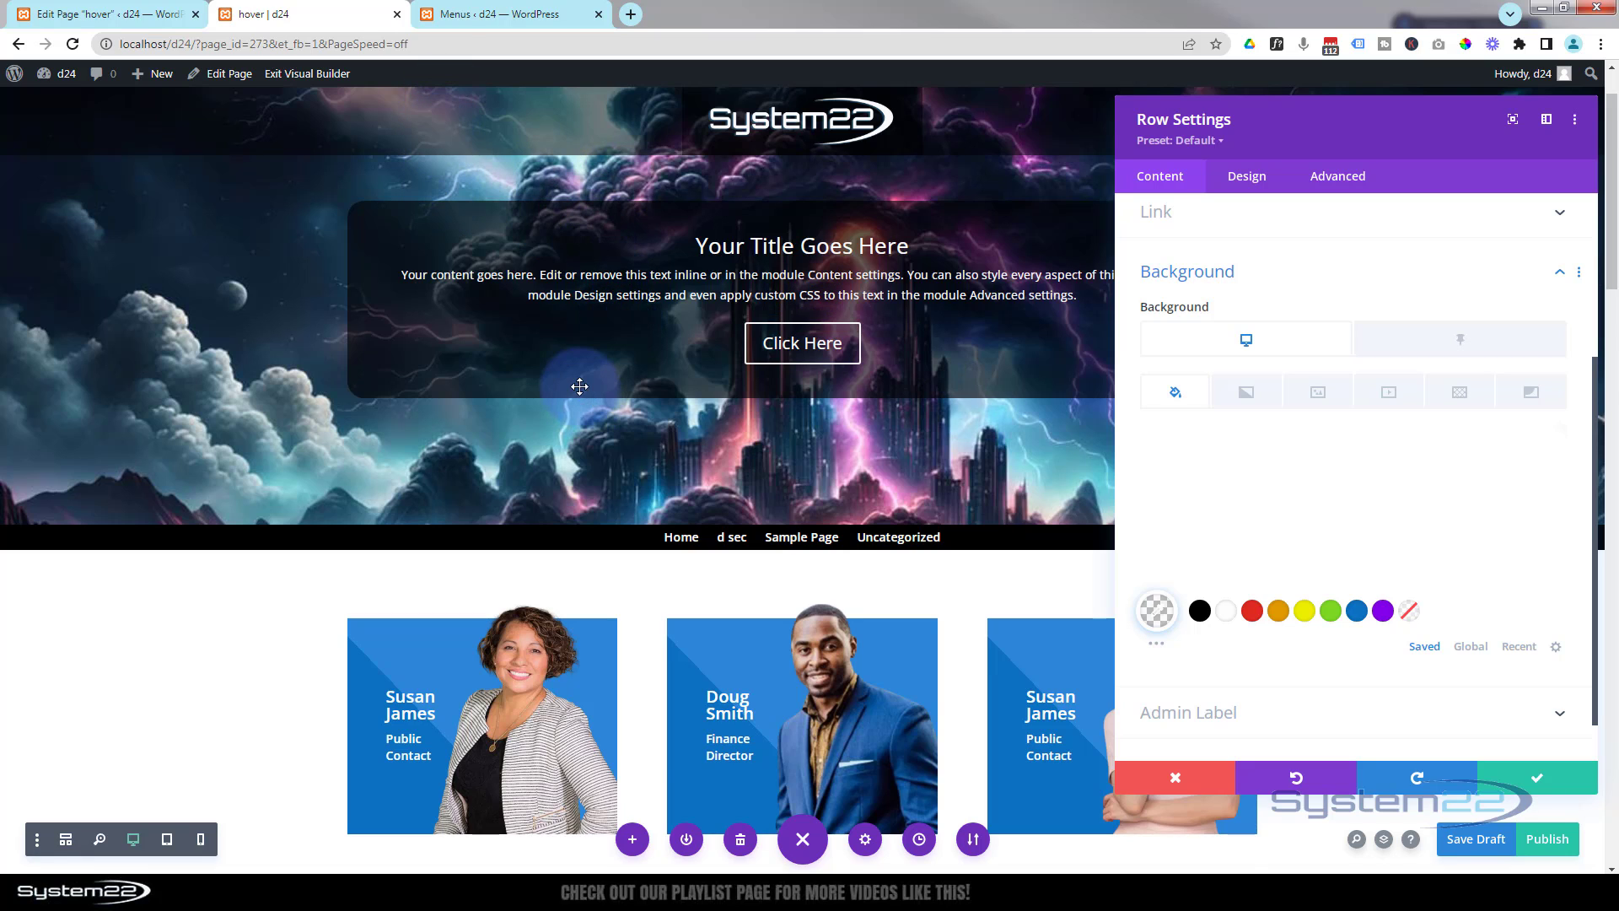
scroll(579, 386, "down", 2)
scroll(580, 387, "down", 2)
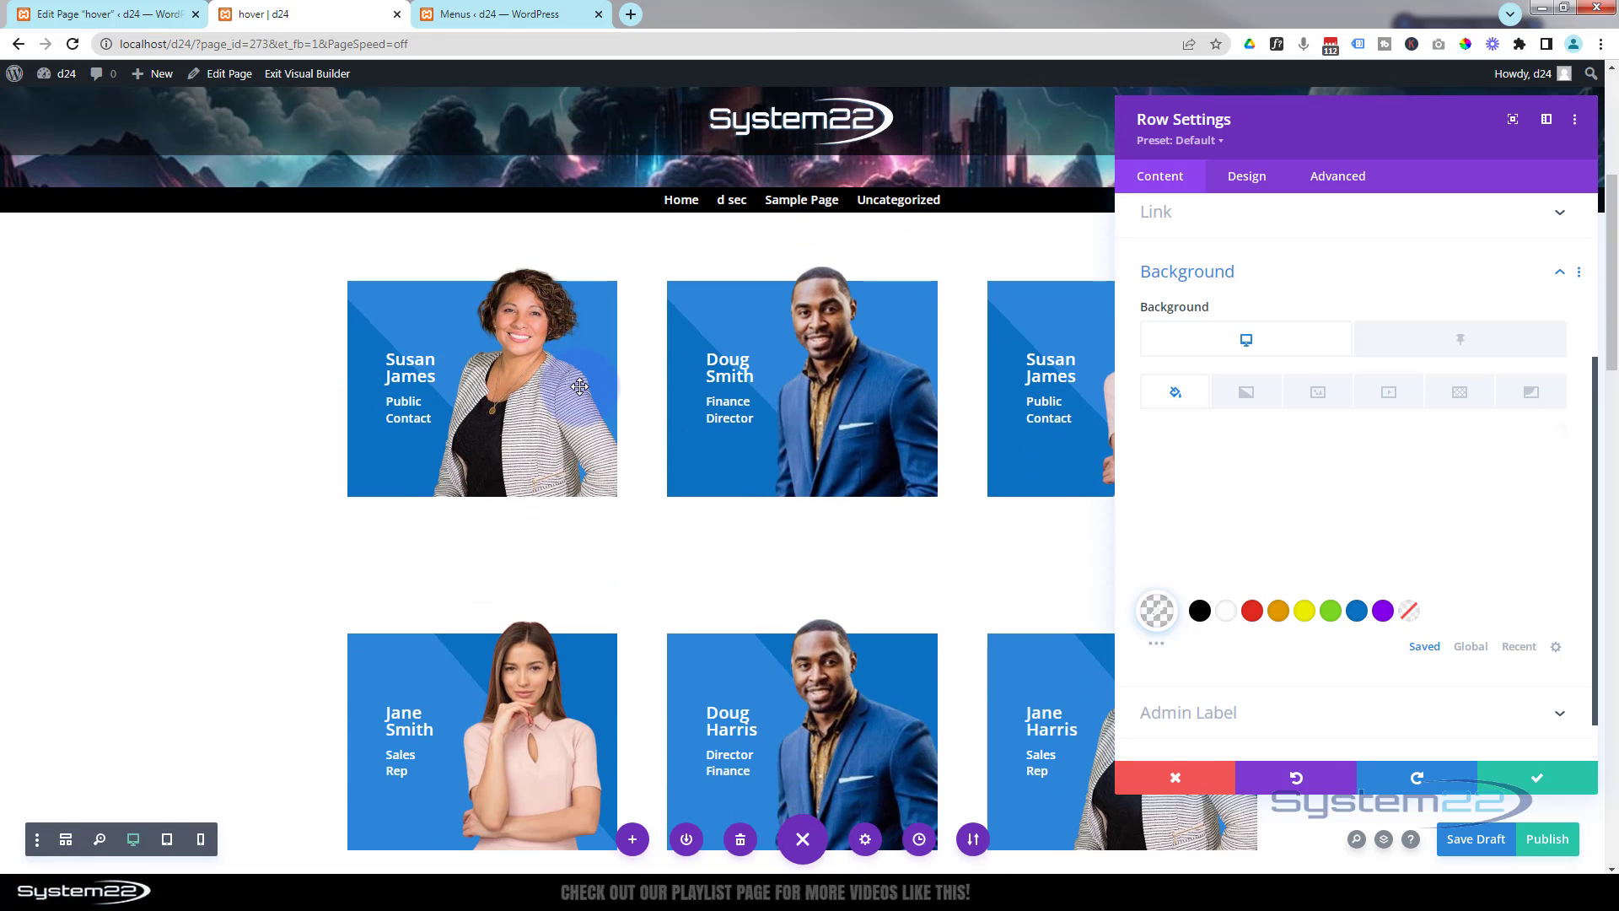
scroll(579, 386, "down", 1)
scroll(579, 386, "up", 1)
scroll(579, 386, "down", 1)
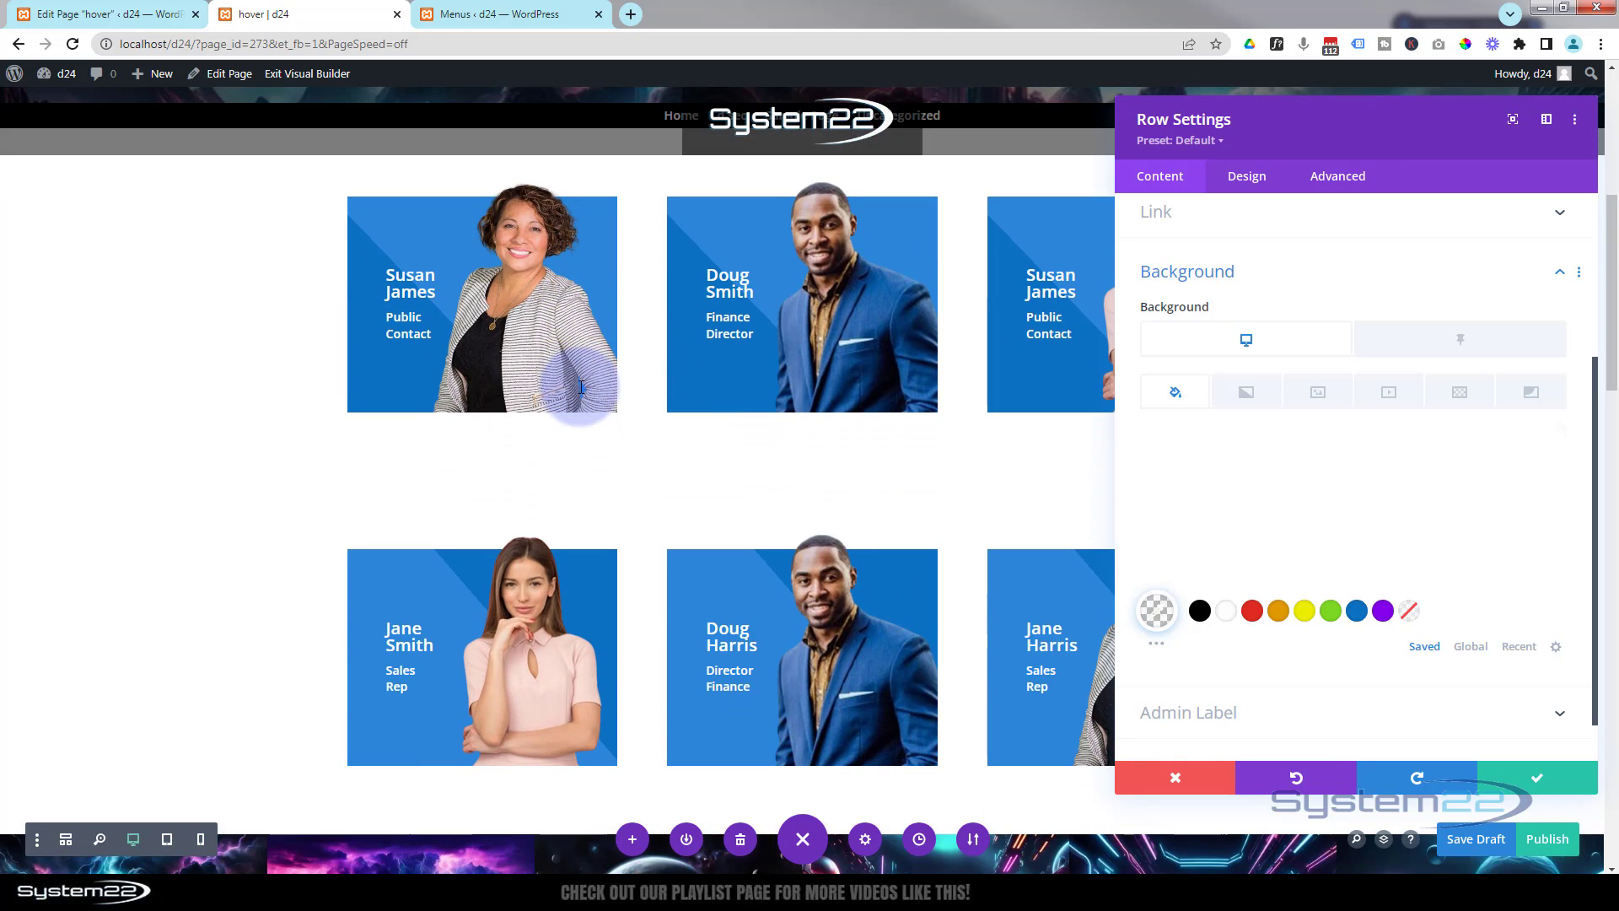
scroll(580, 387, "up", 1)
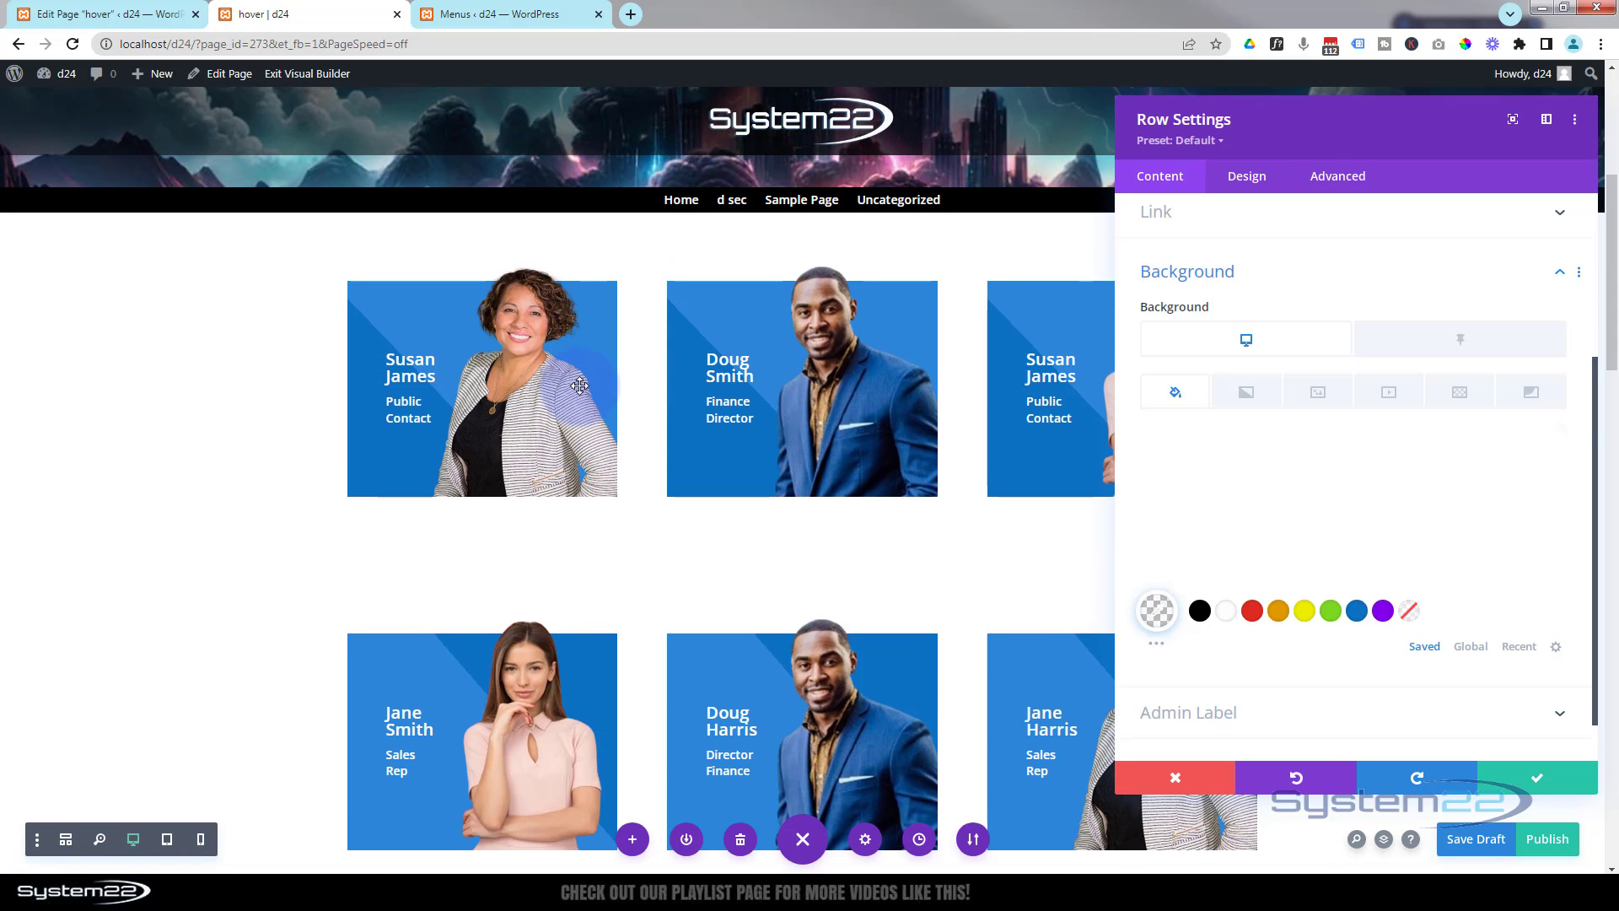
scroll(579, 386, "up", 5)
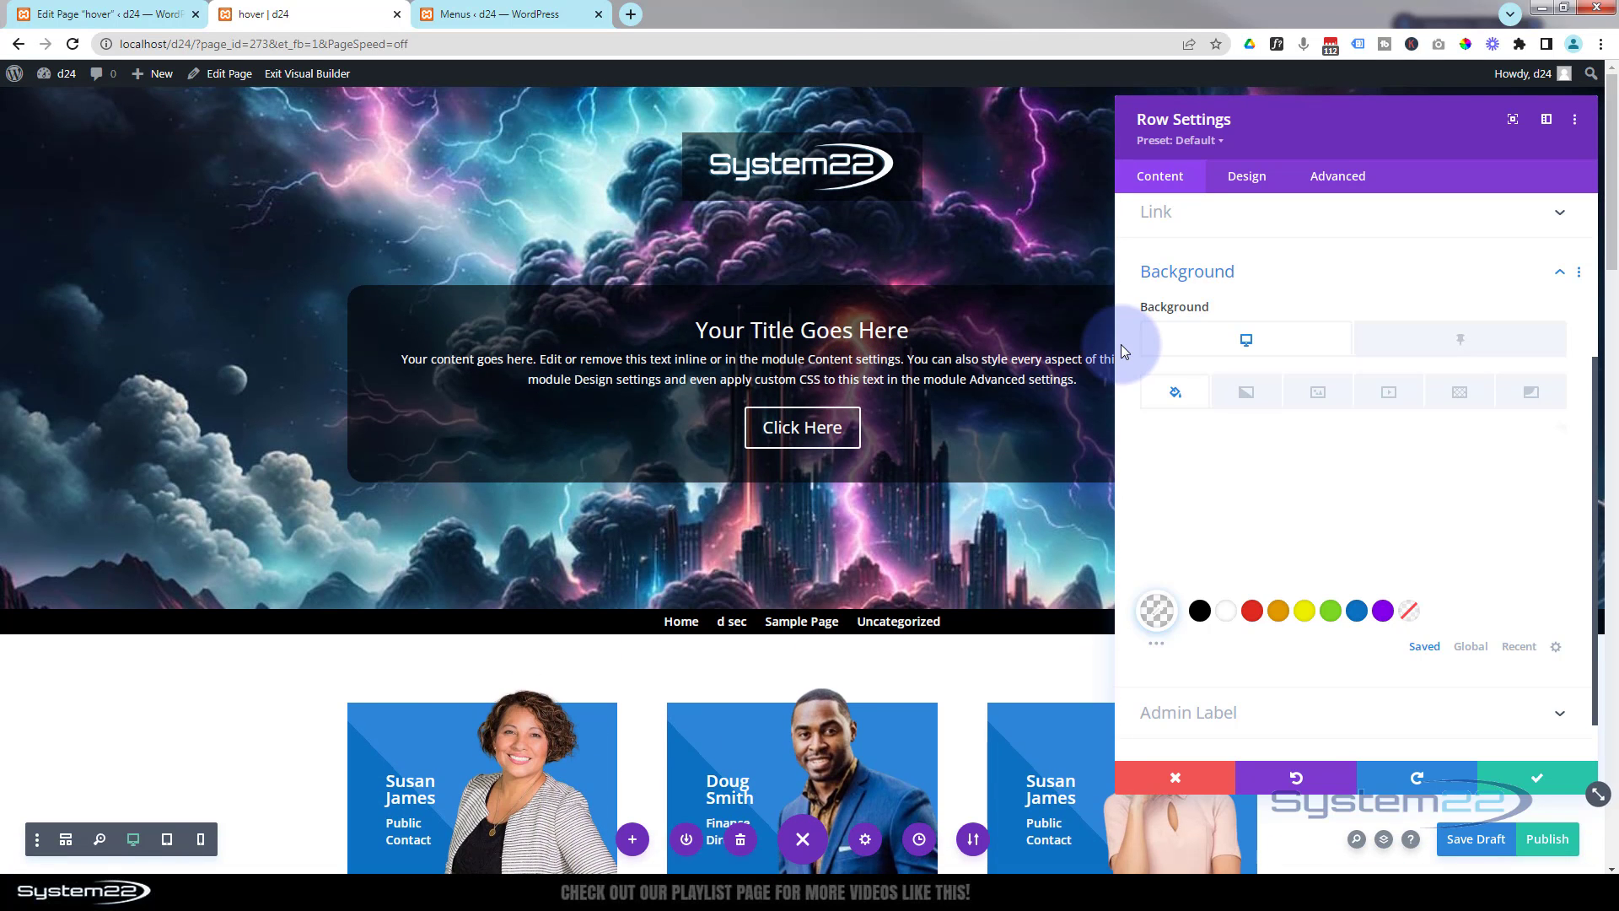
left_click(1538, 780)
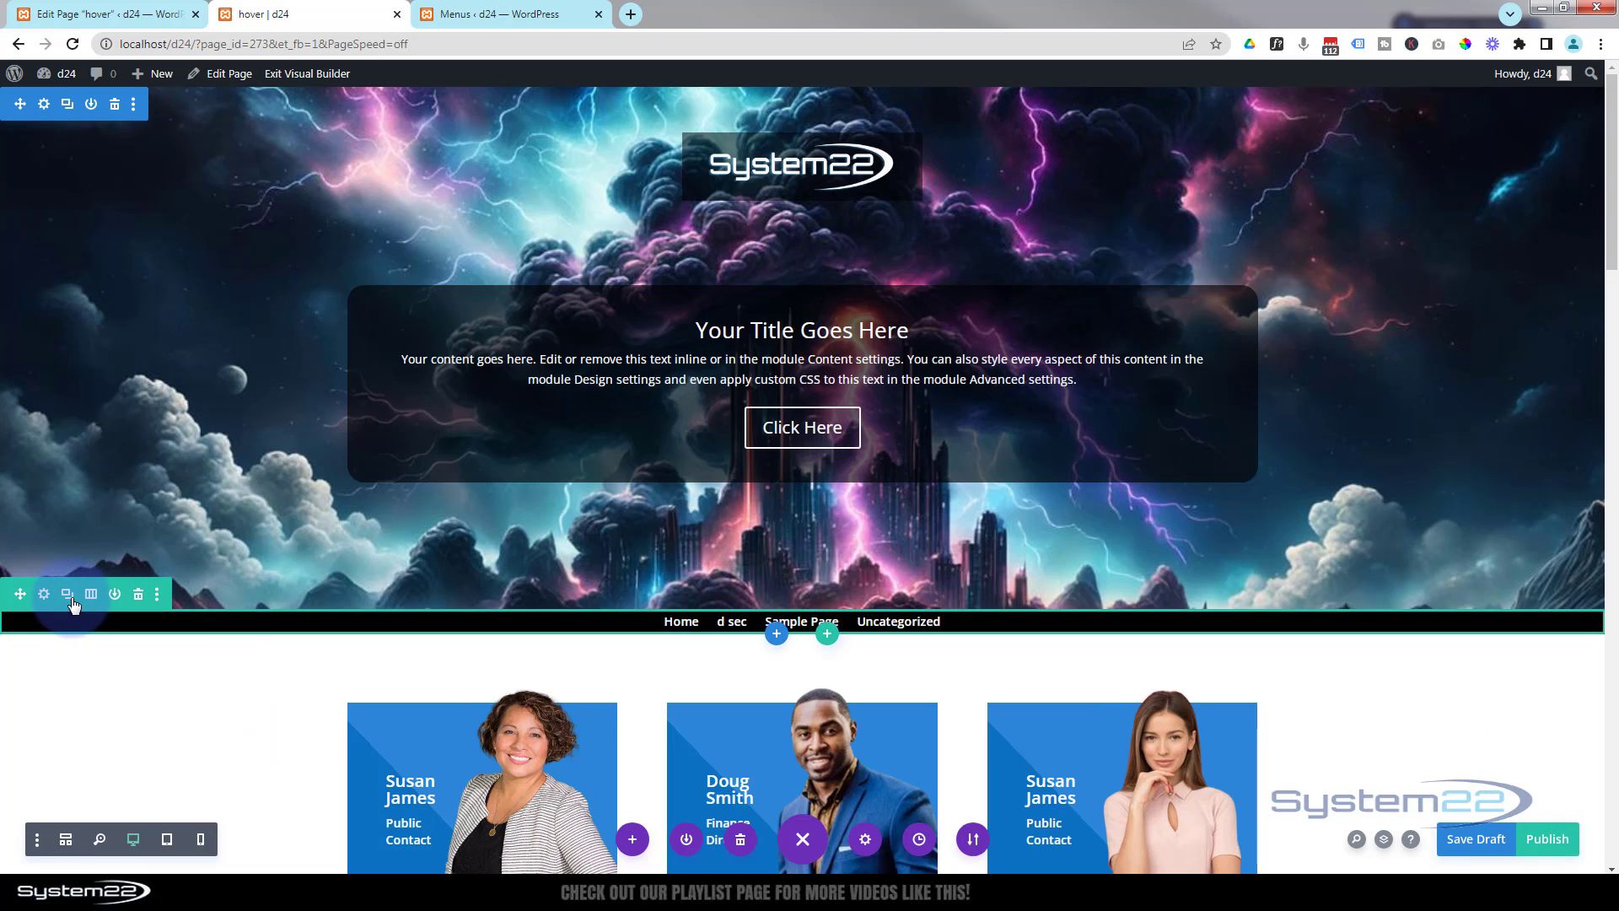
- Set the menu row's sticky position to Stick to Top in its scroll effects
left_click(50, 597)
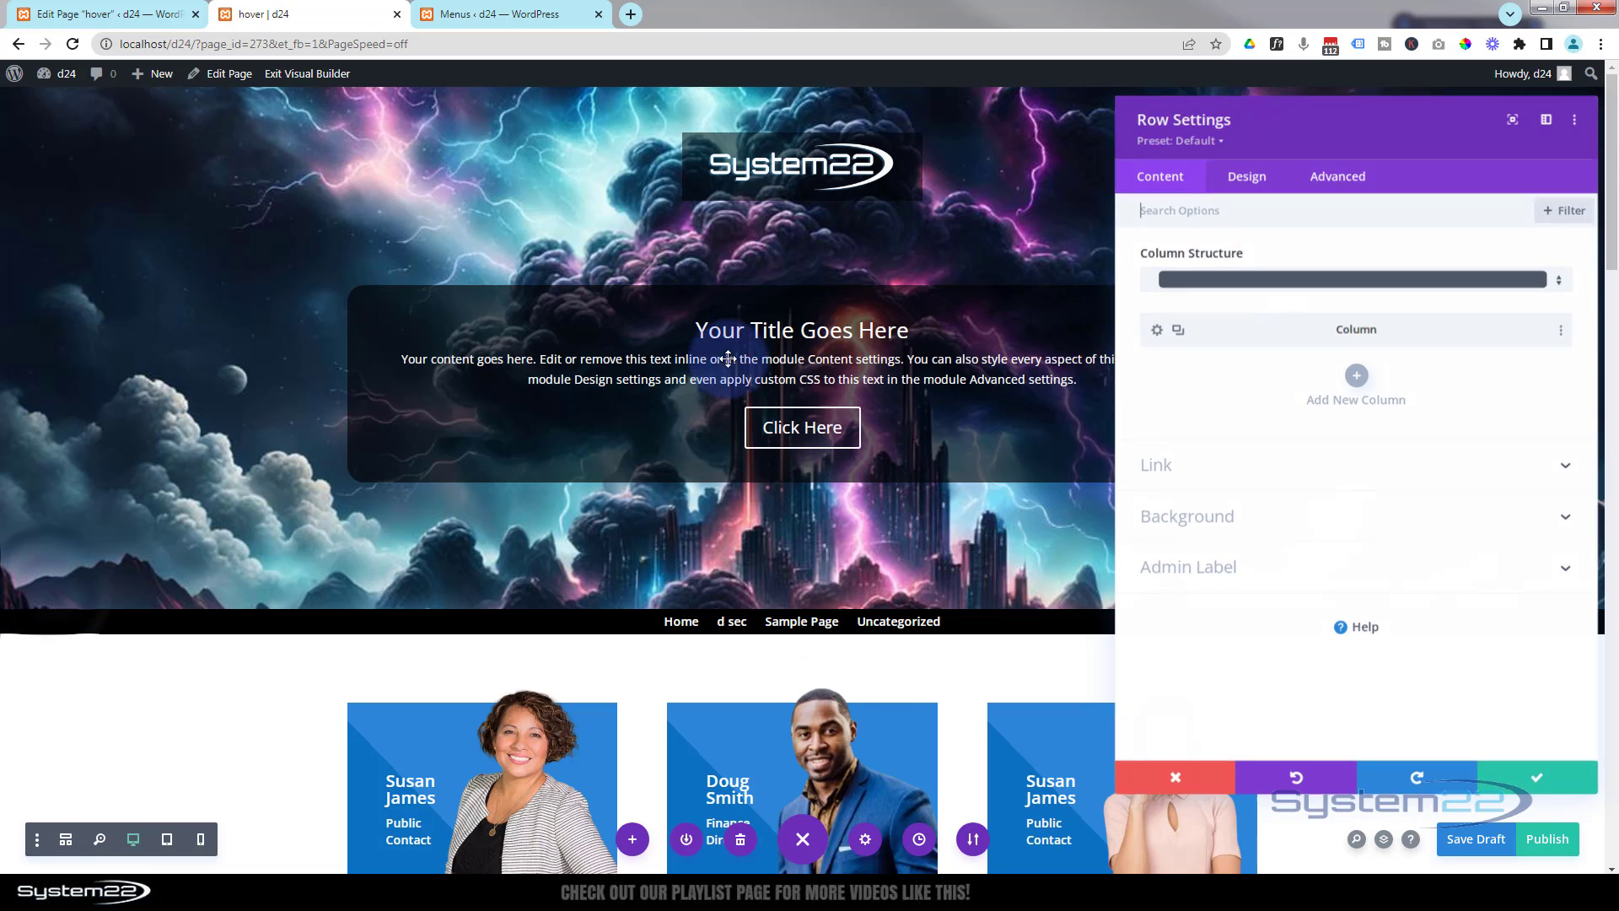
left_click(1344, 177)
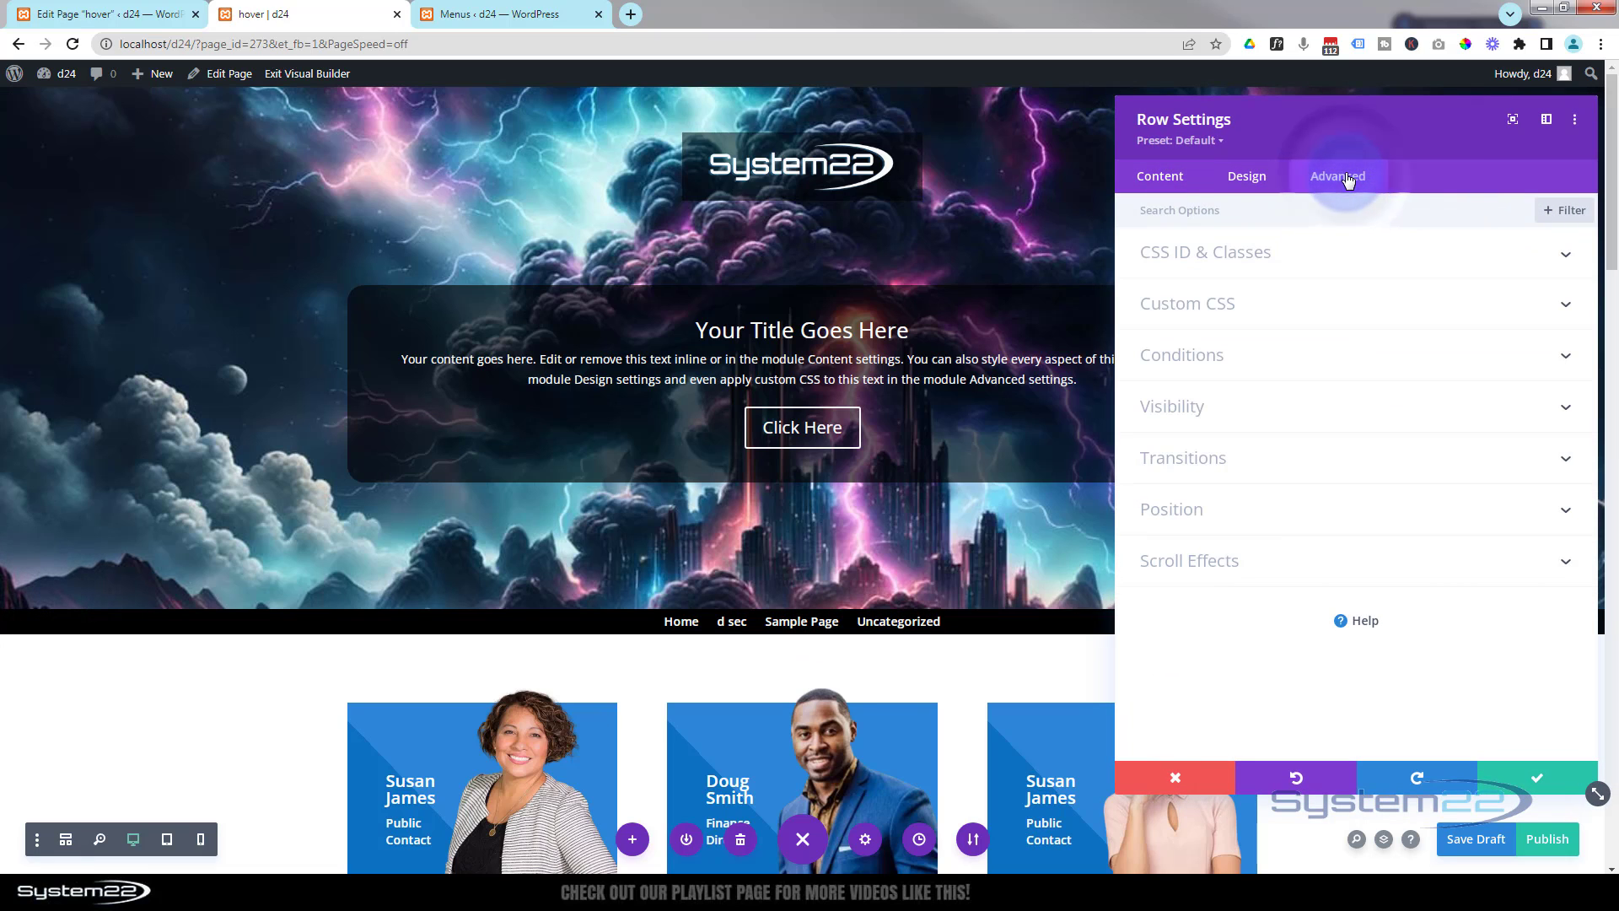
left_click(1320, 561)
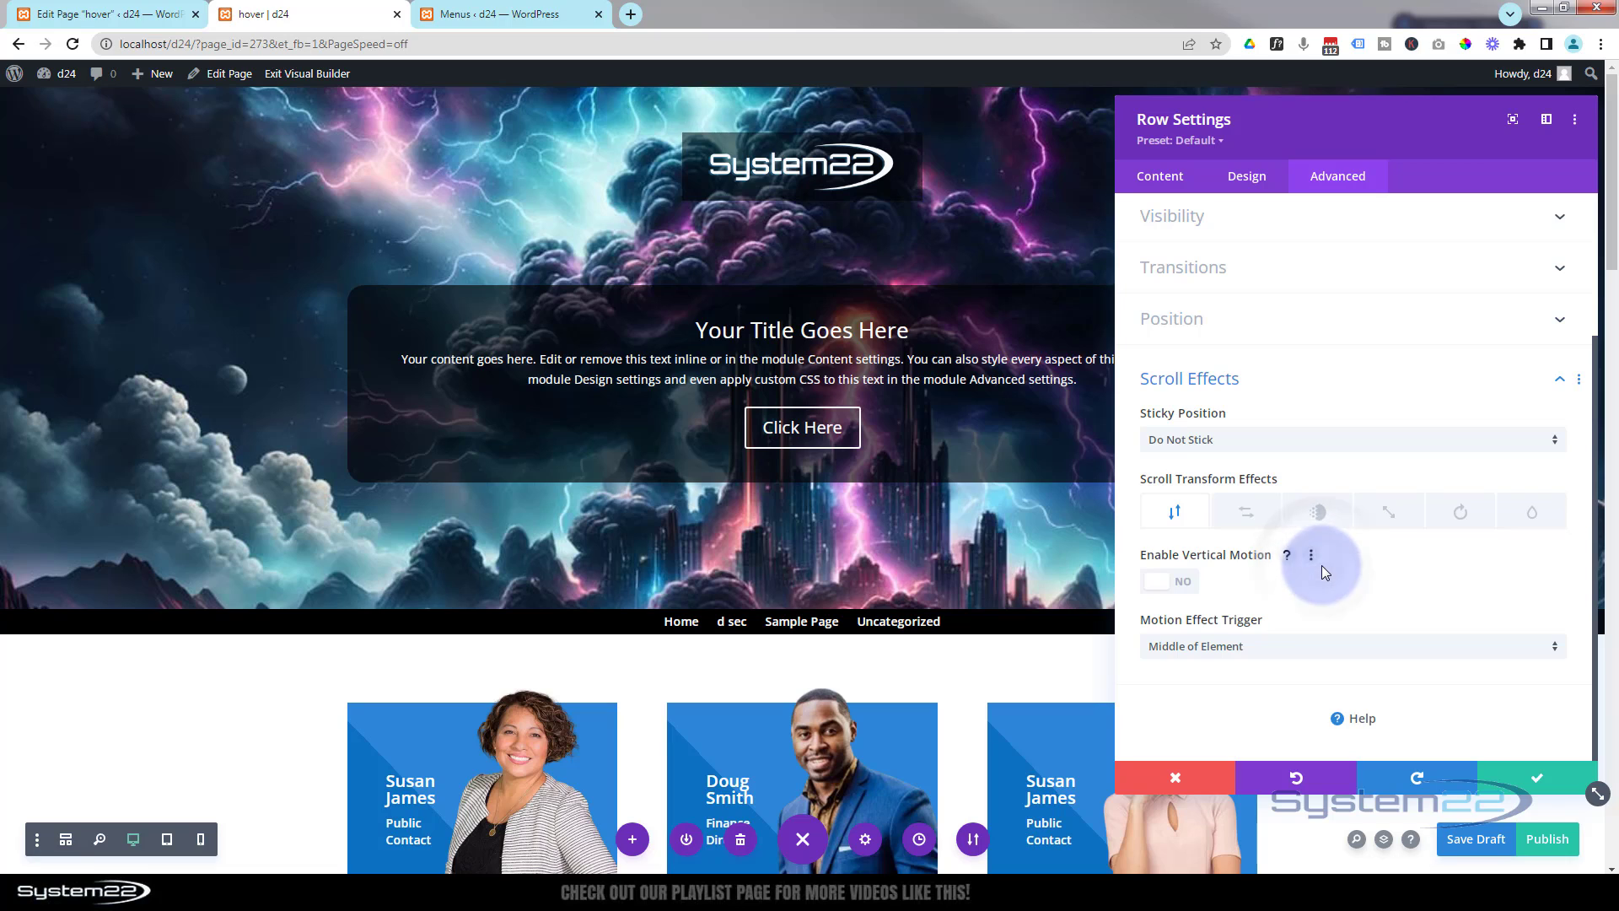
left_click(1250, 441)
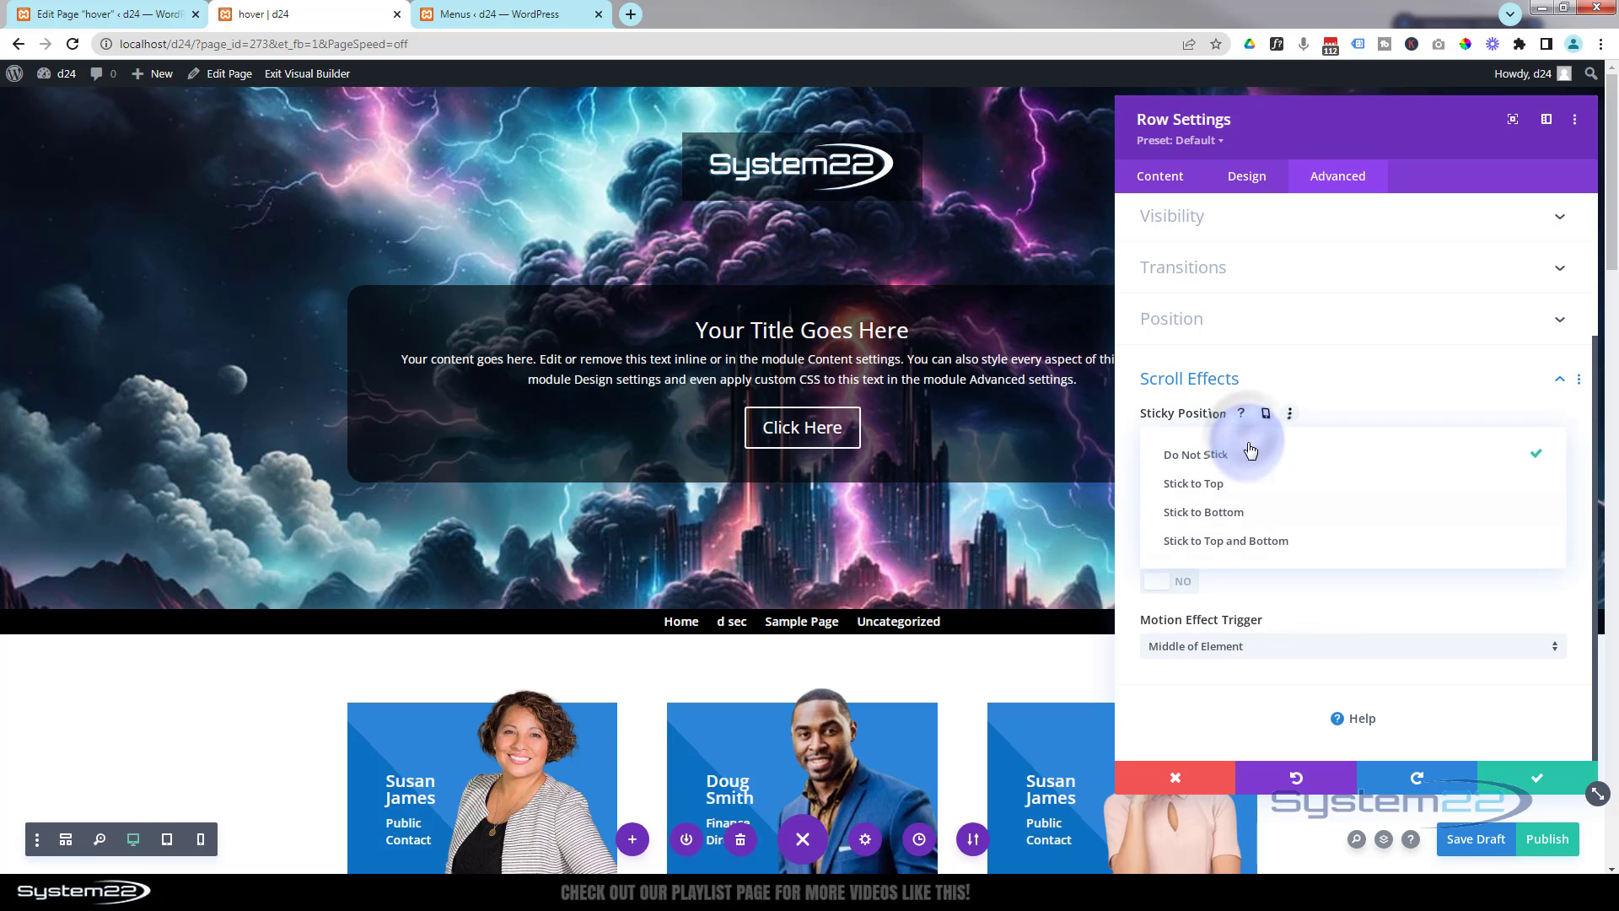
left_click(1235, 487)
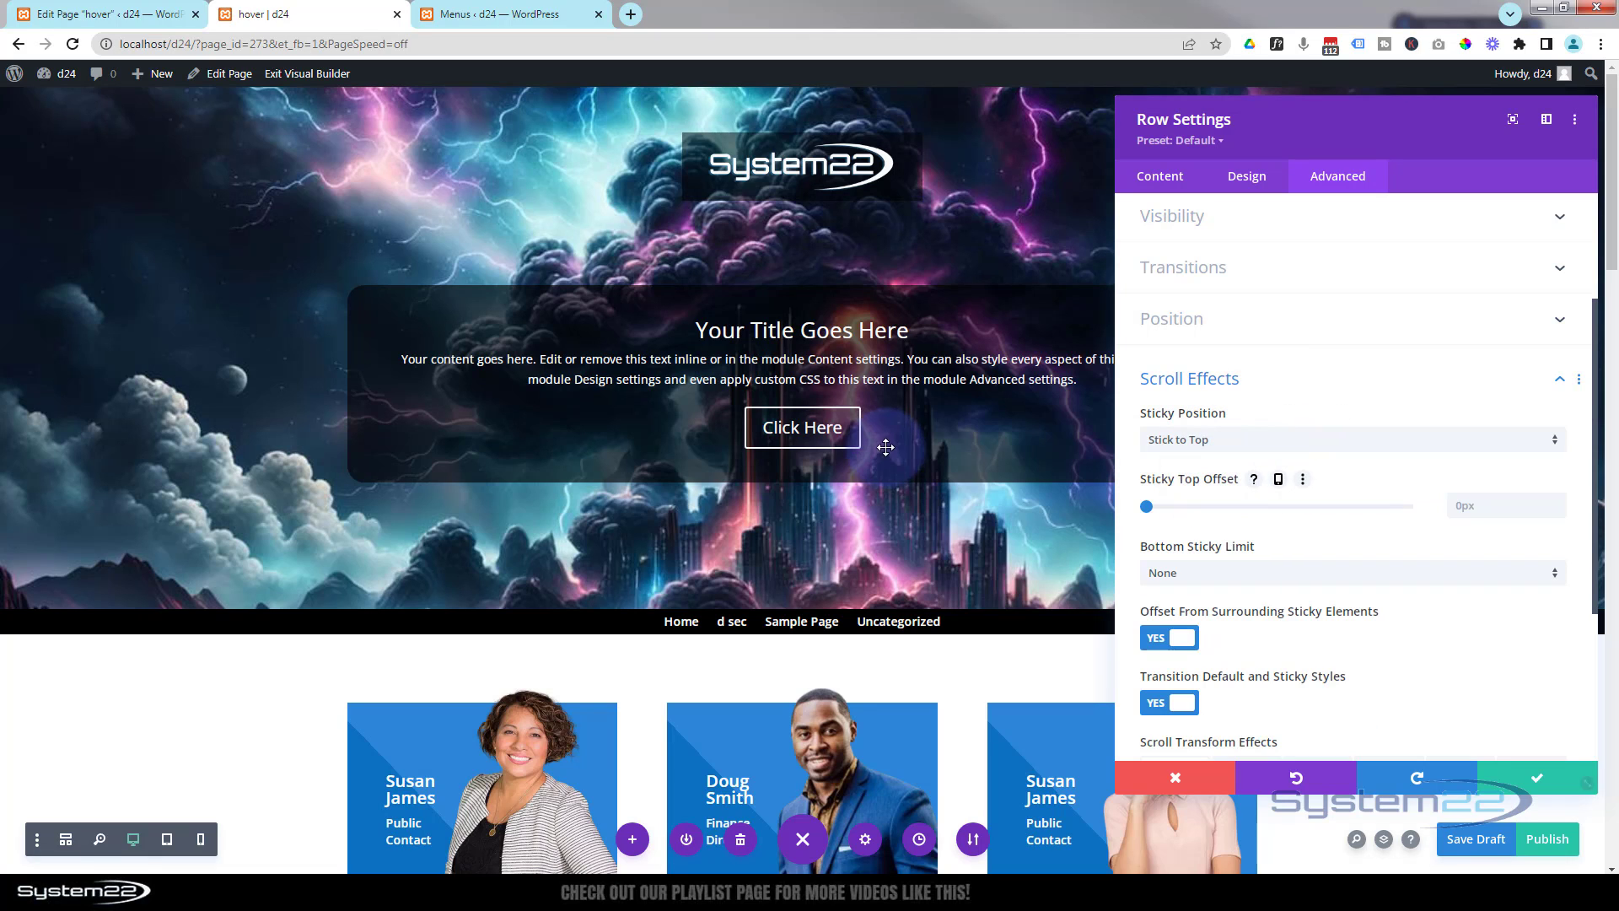
- Scroll the page down and up to check how the sticky menu row behaves
scroll(210, 710, "down", 2)
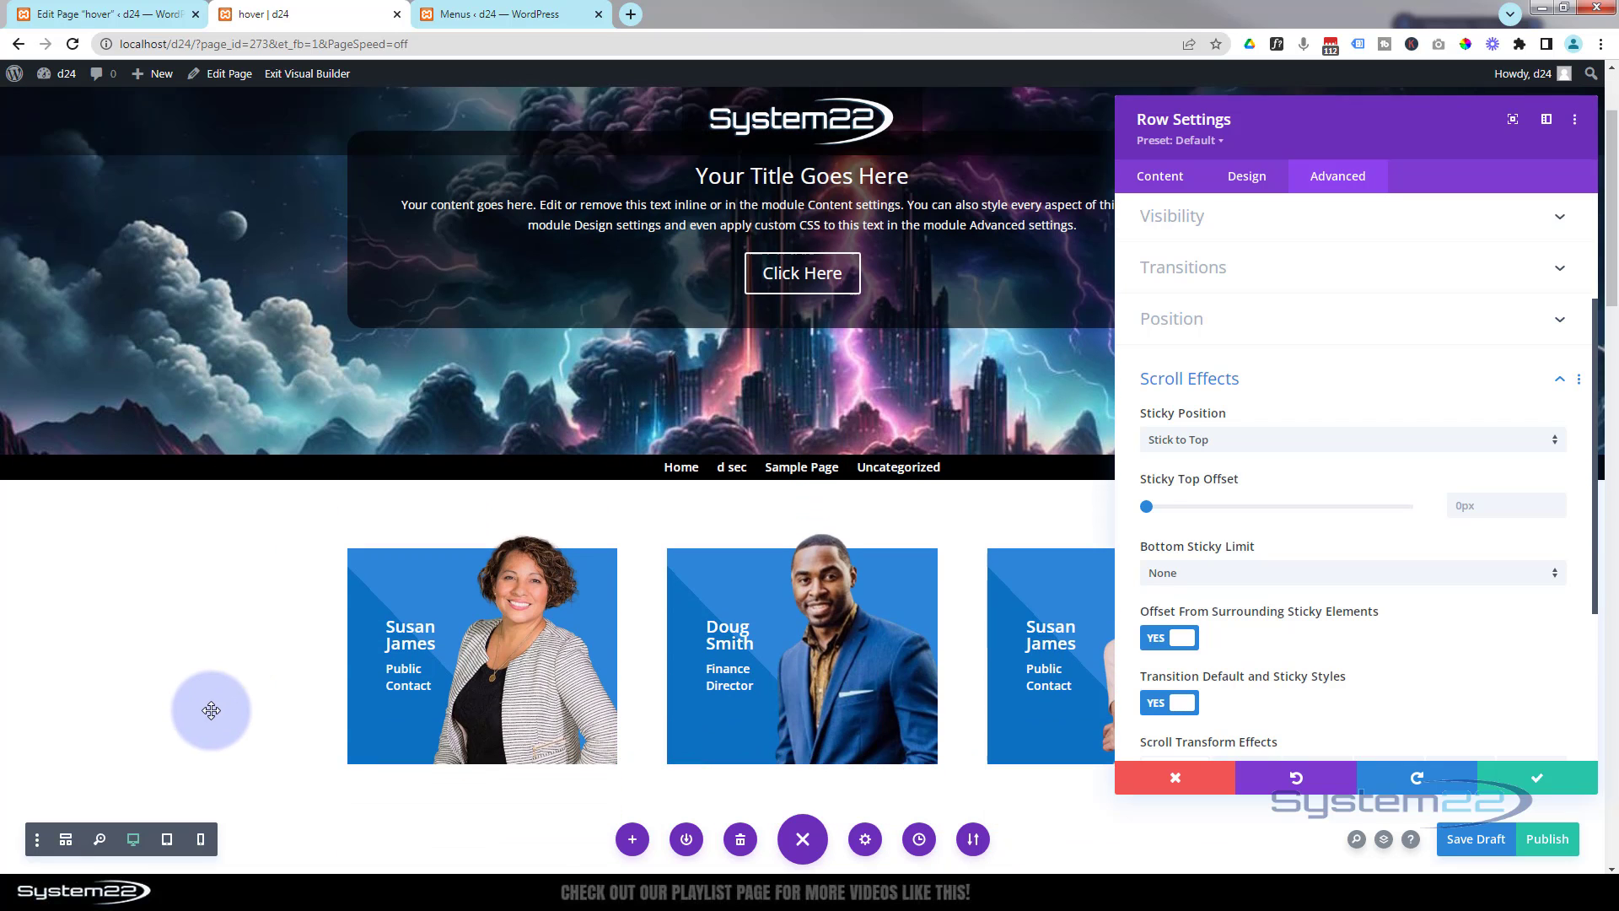
scroll(209, 702, "down", 3)
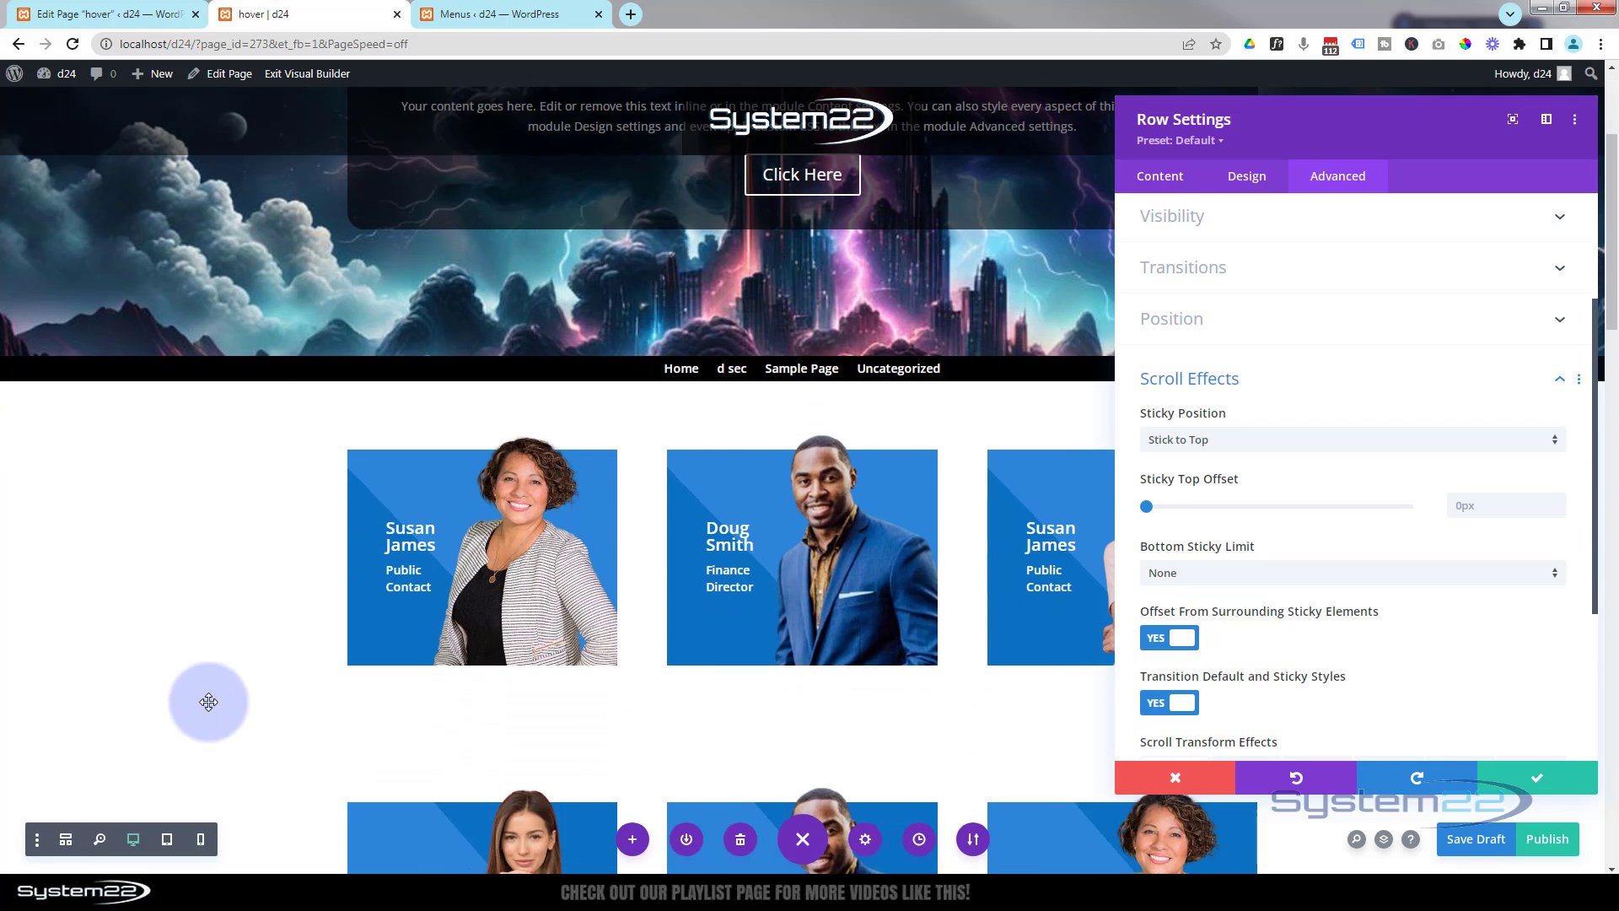
scroll(210, 699, "down", 2)
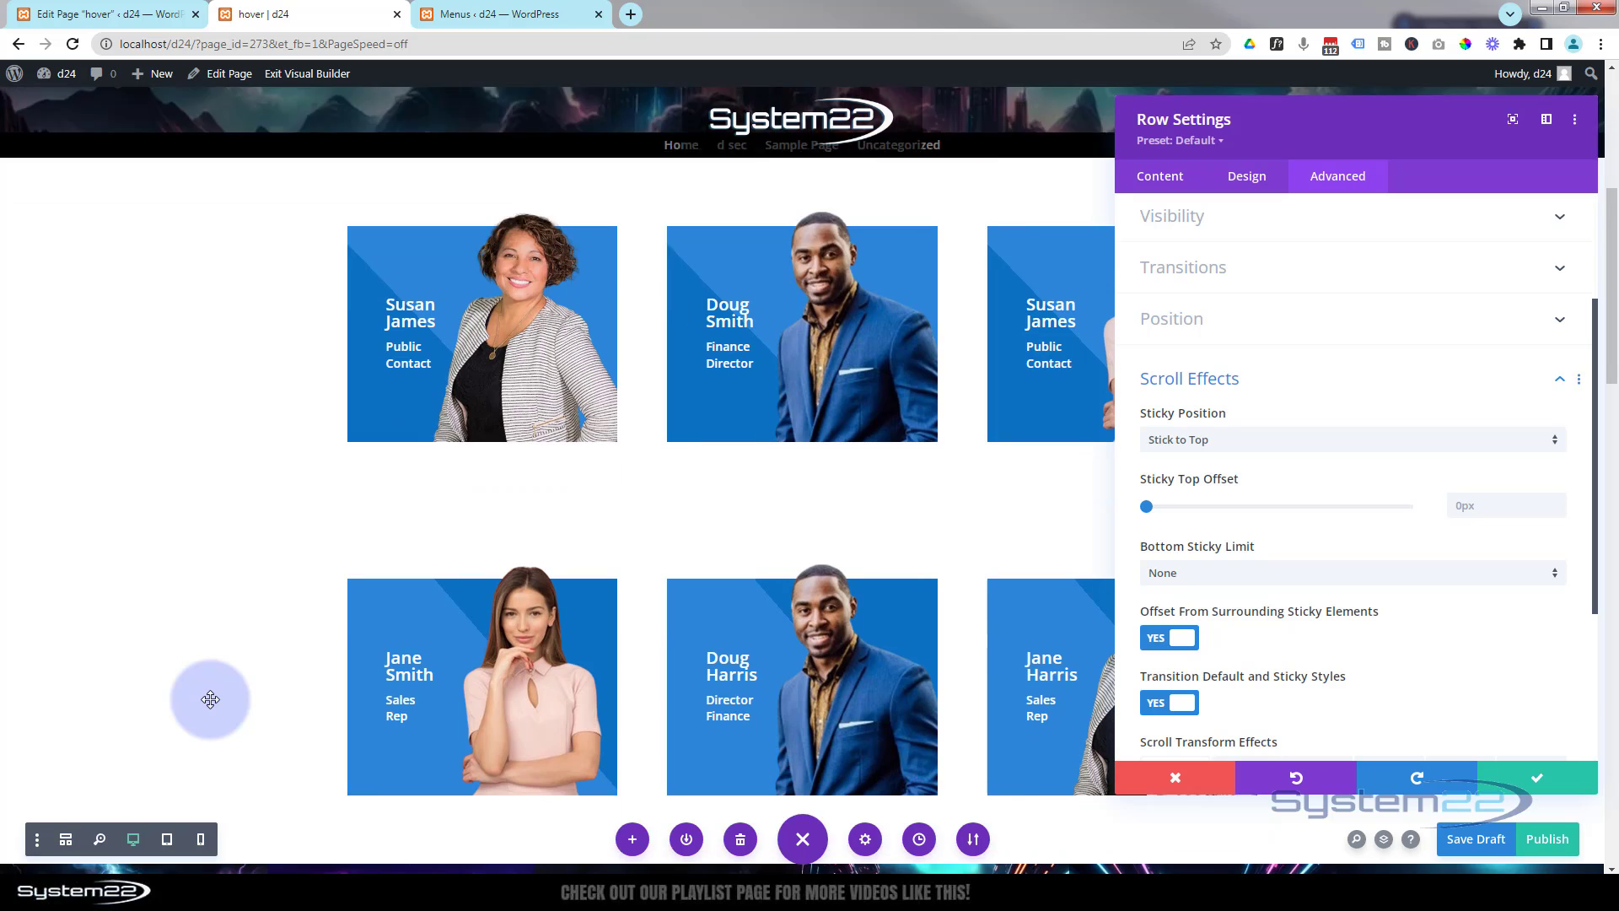
scroll(210, 699, "down", 1)
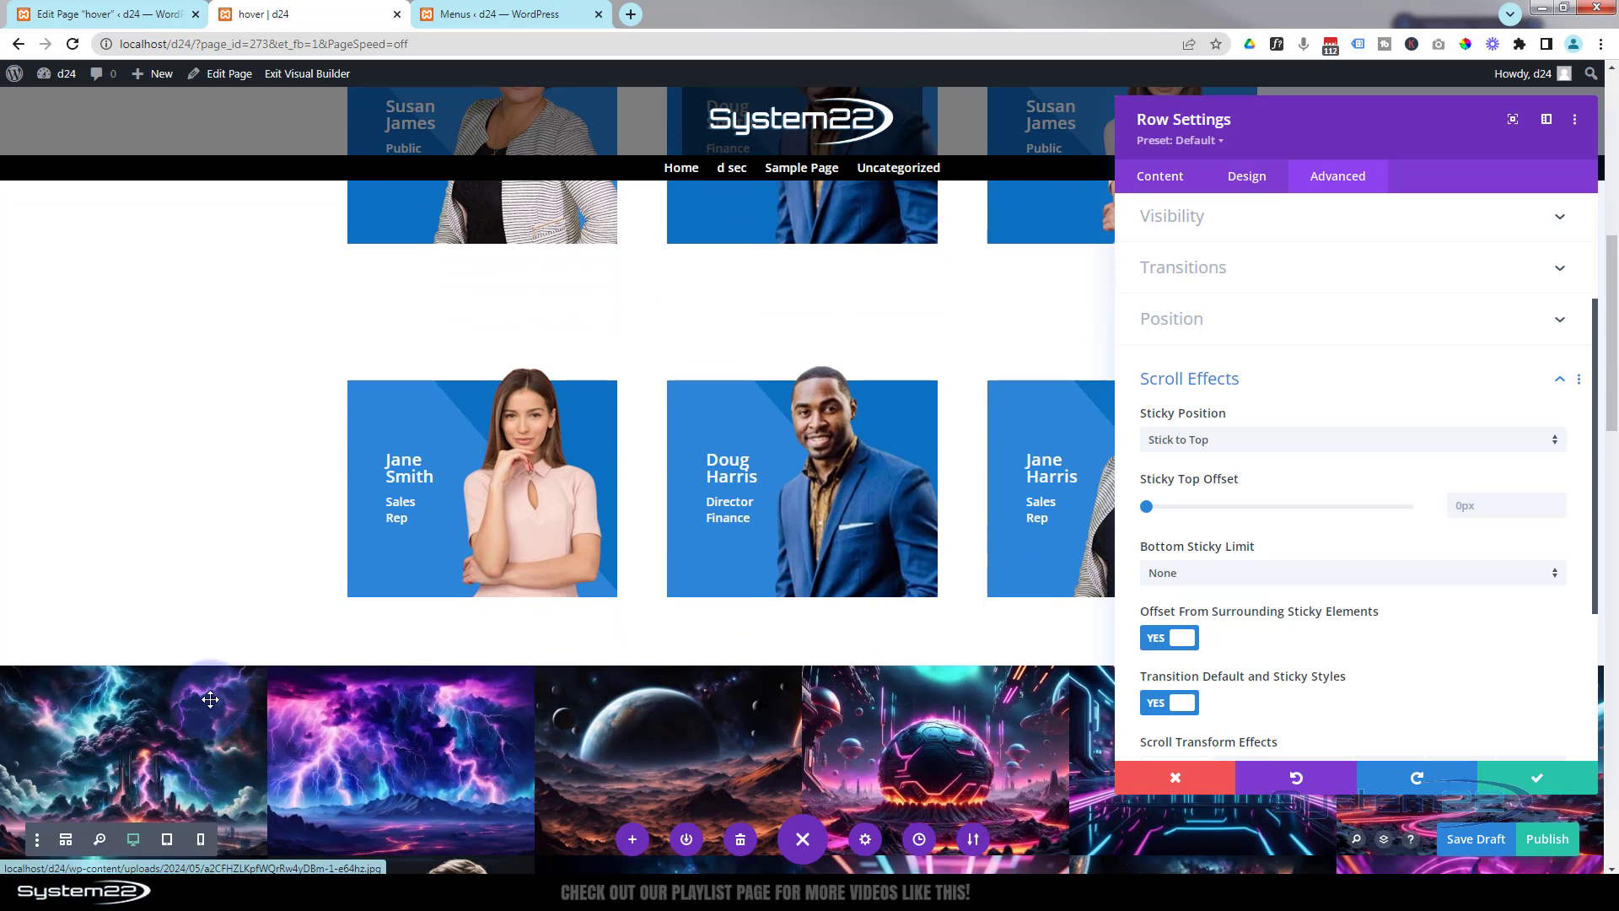
scroll(213, 705, "down", 5)
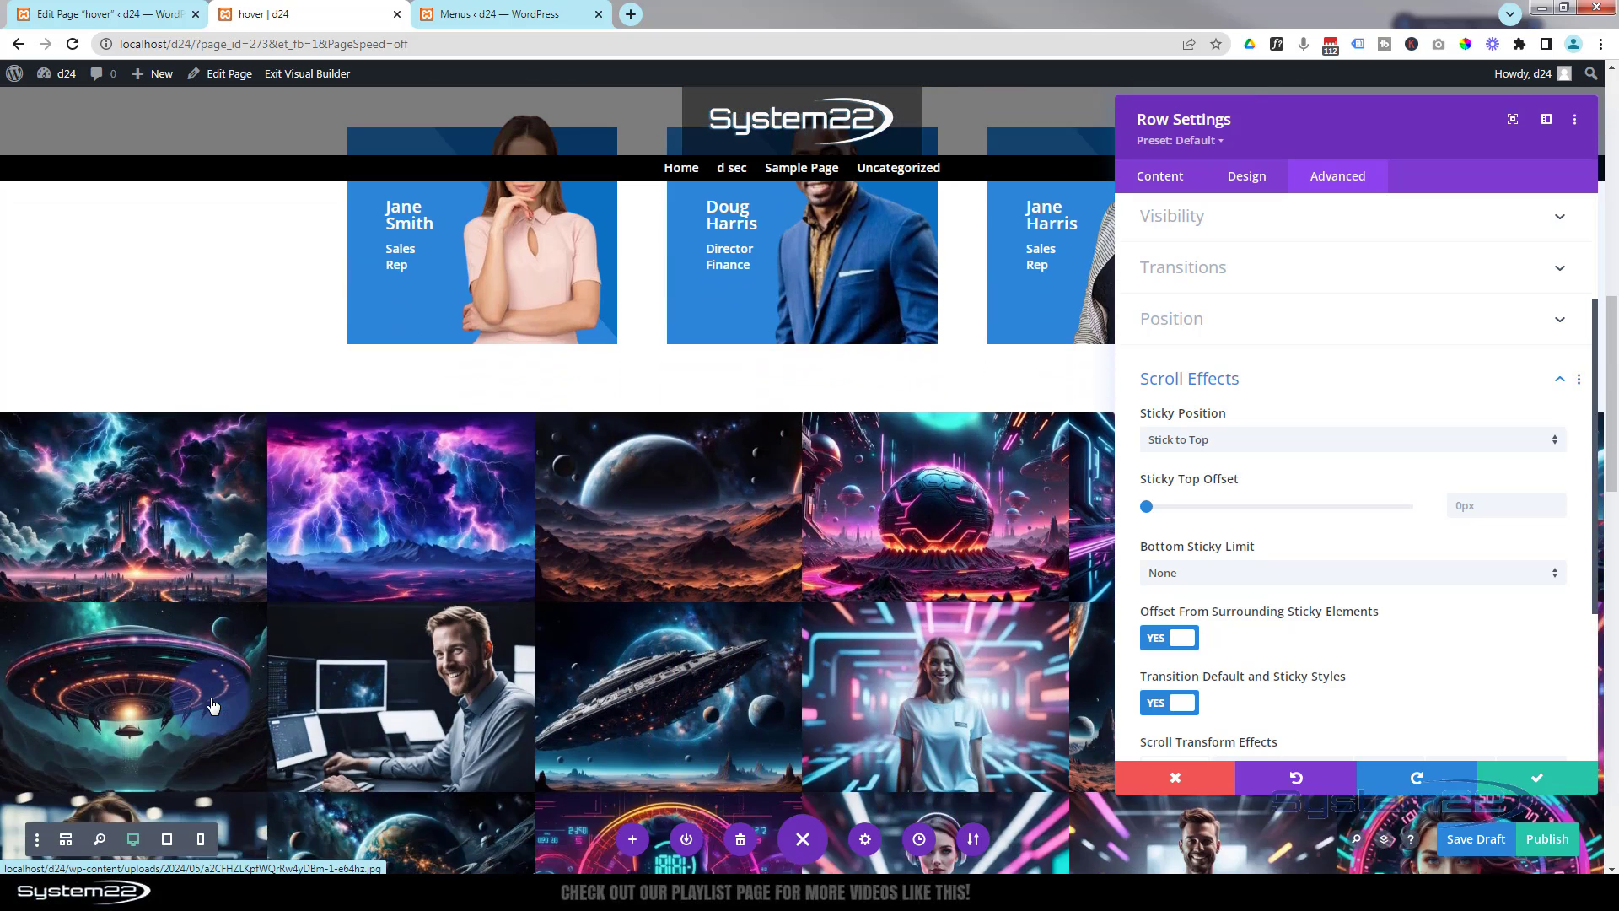
scroll(212, 705, "up", 10)
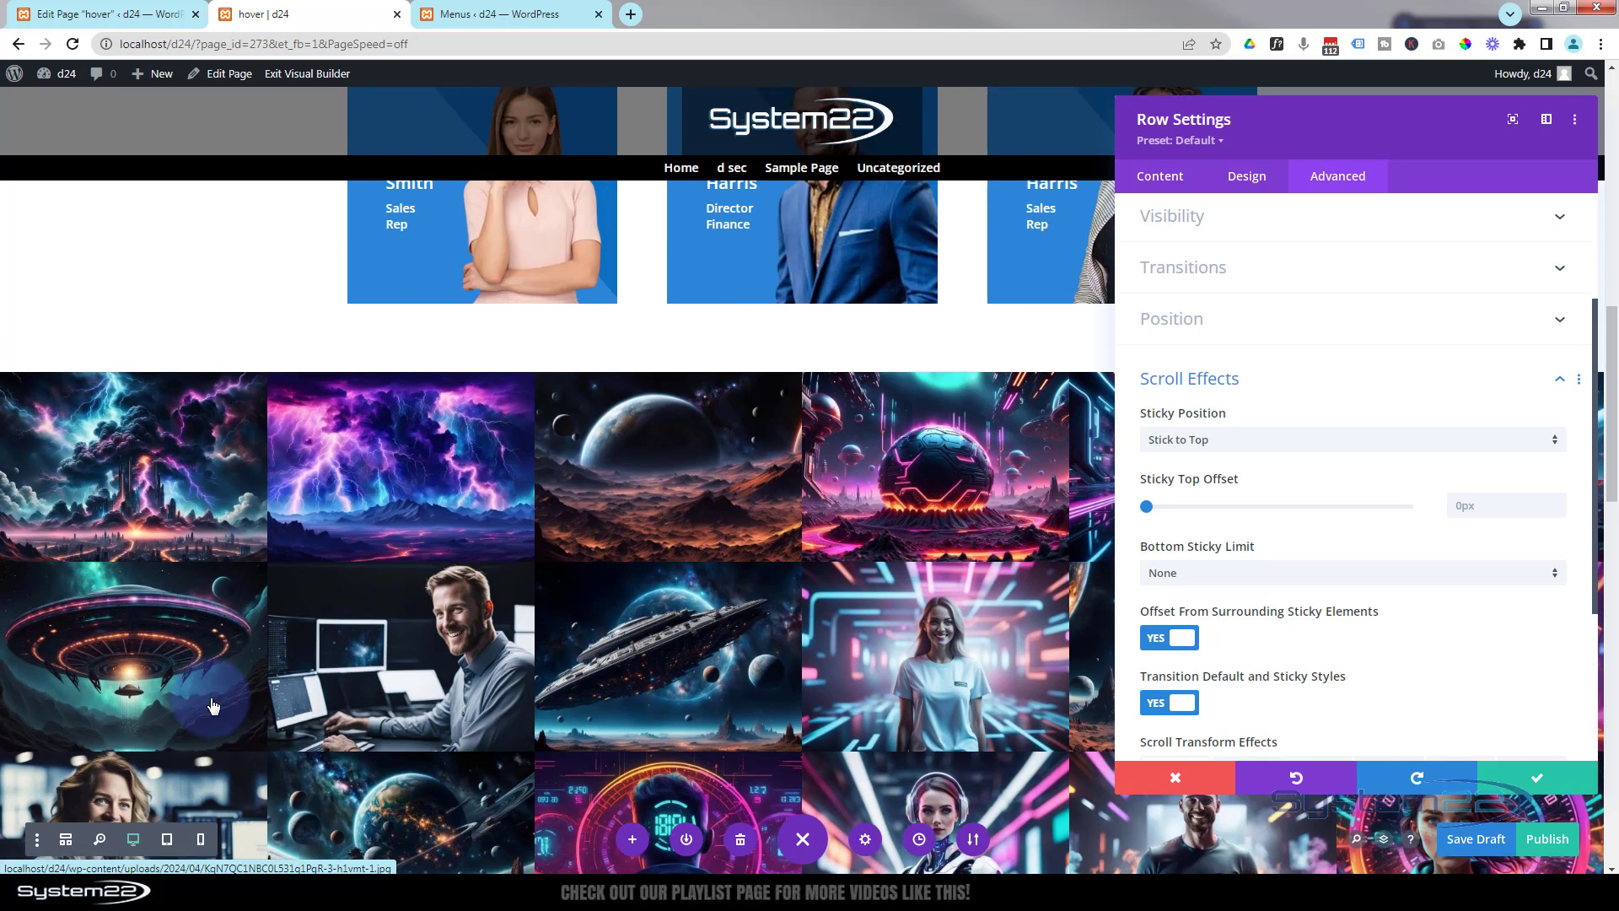
scroll(210, 697, "up", 2)
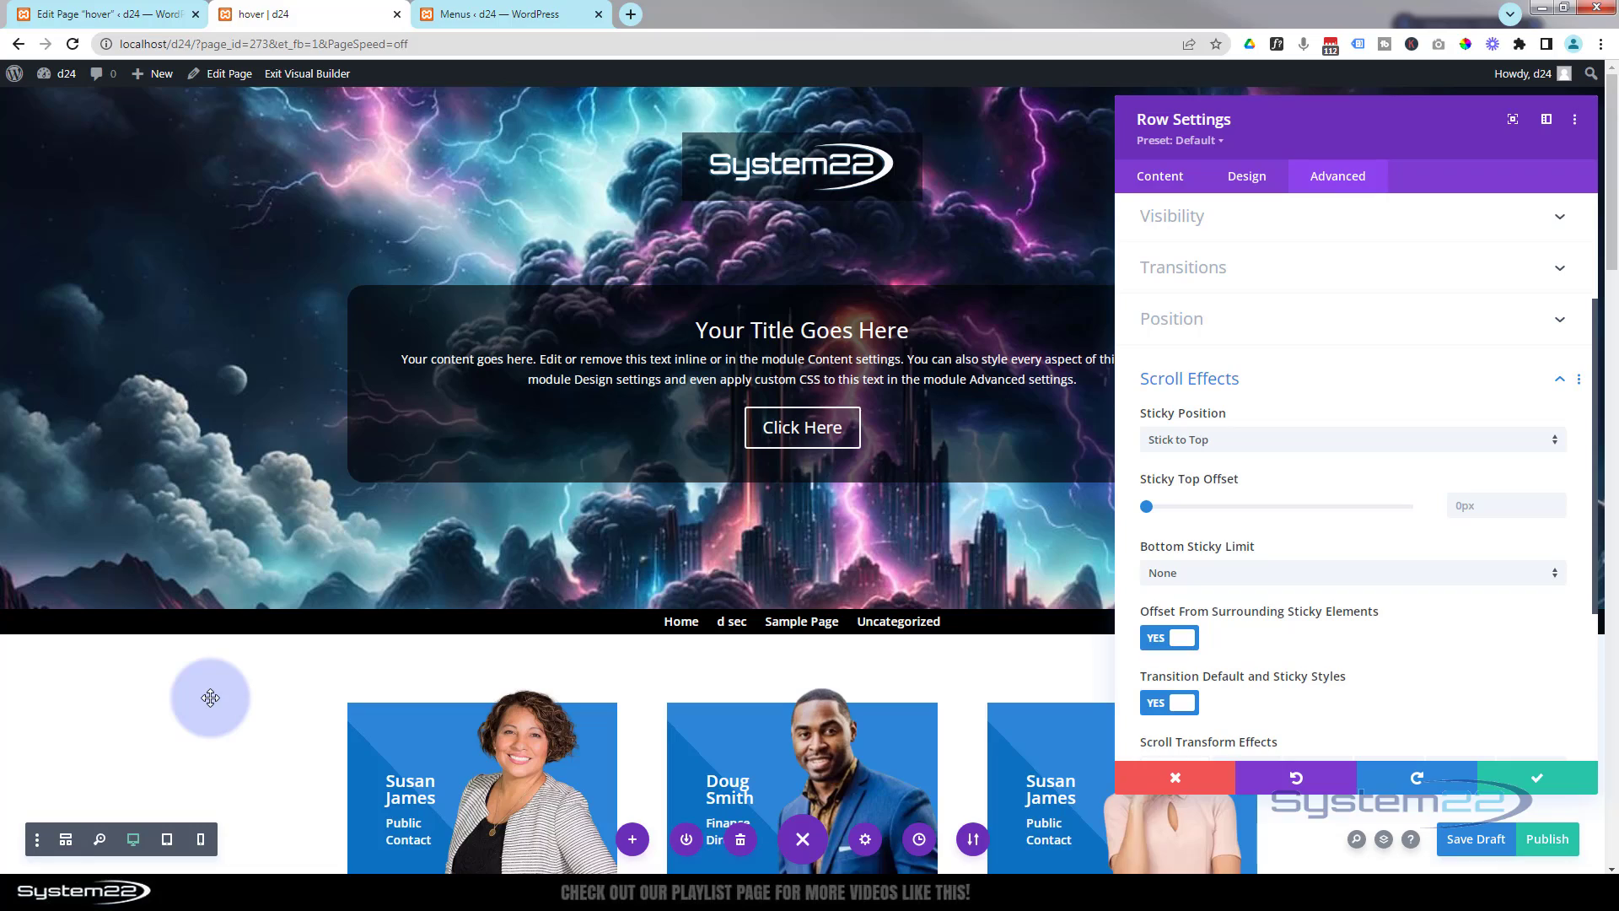
scroll(210, 697, "down", 10)
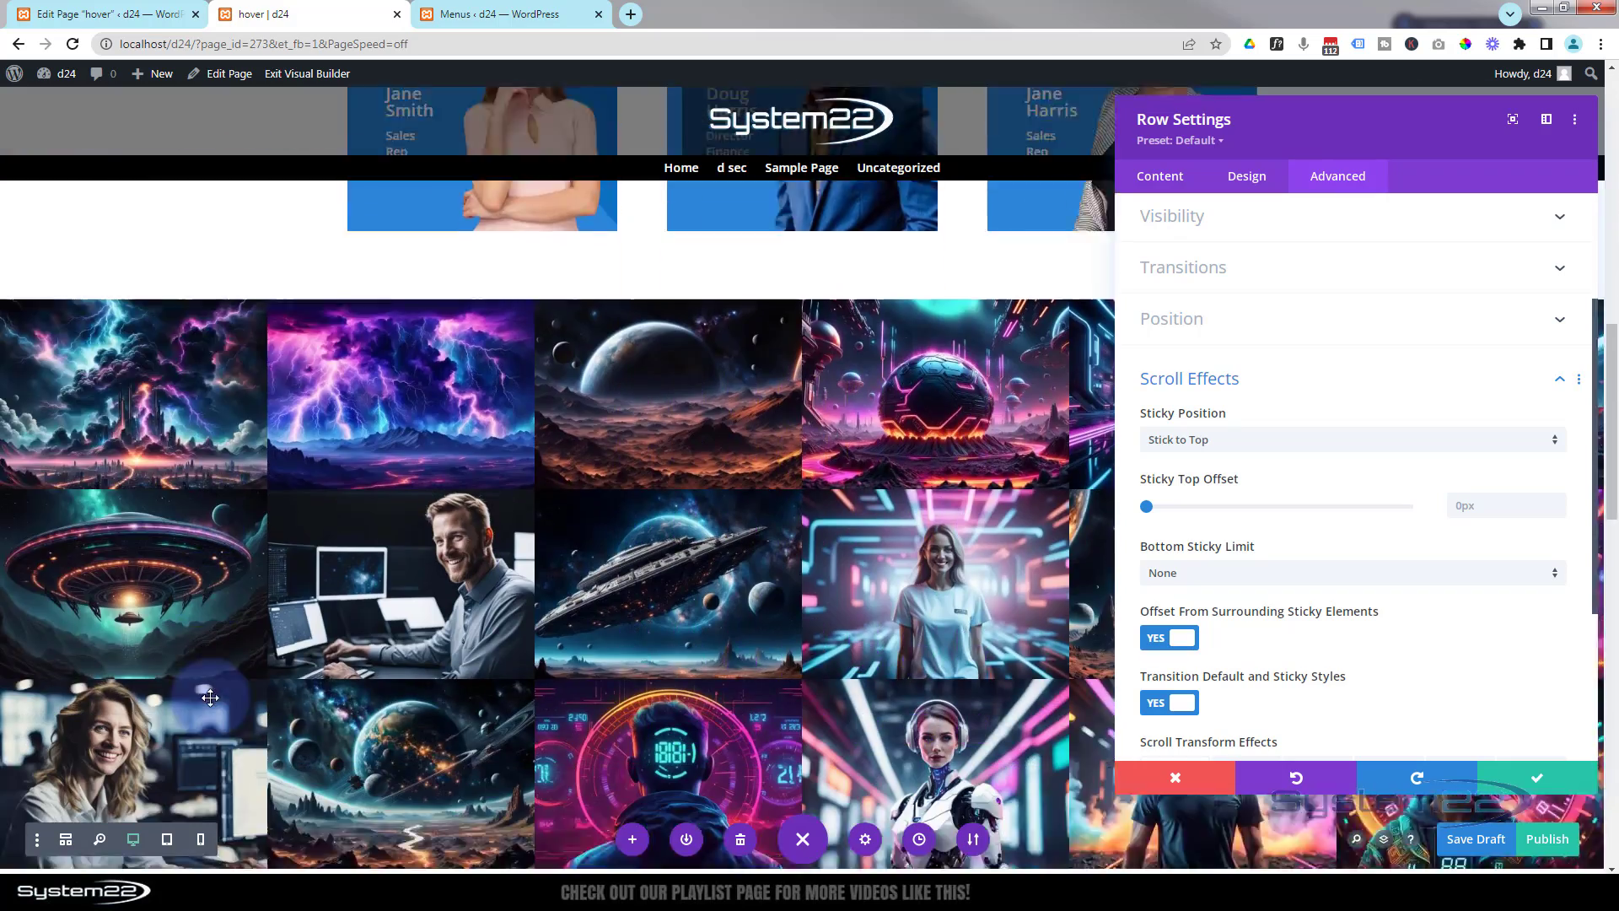
scroll(210, 698, "down", 6)
scroll(210, 697, "up", 9)
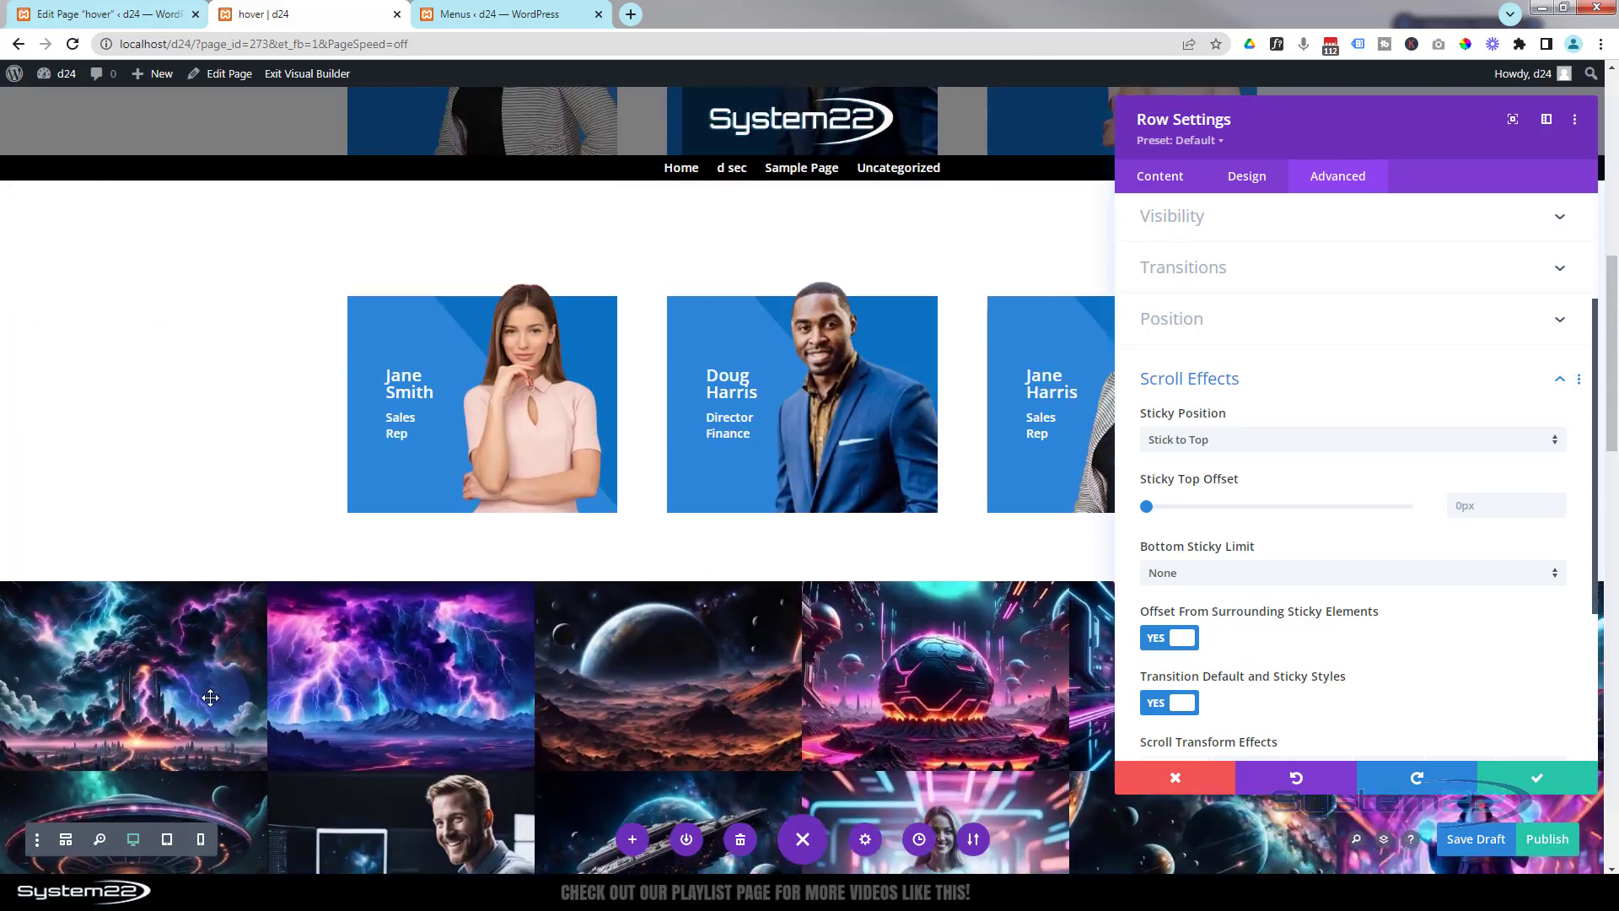
scroll(210, 697, "up", 8)
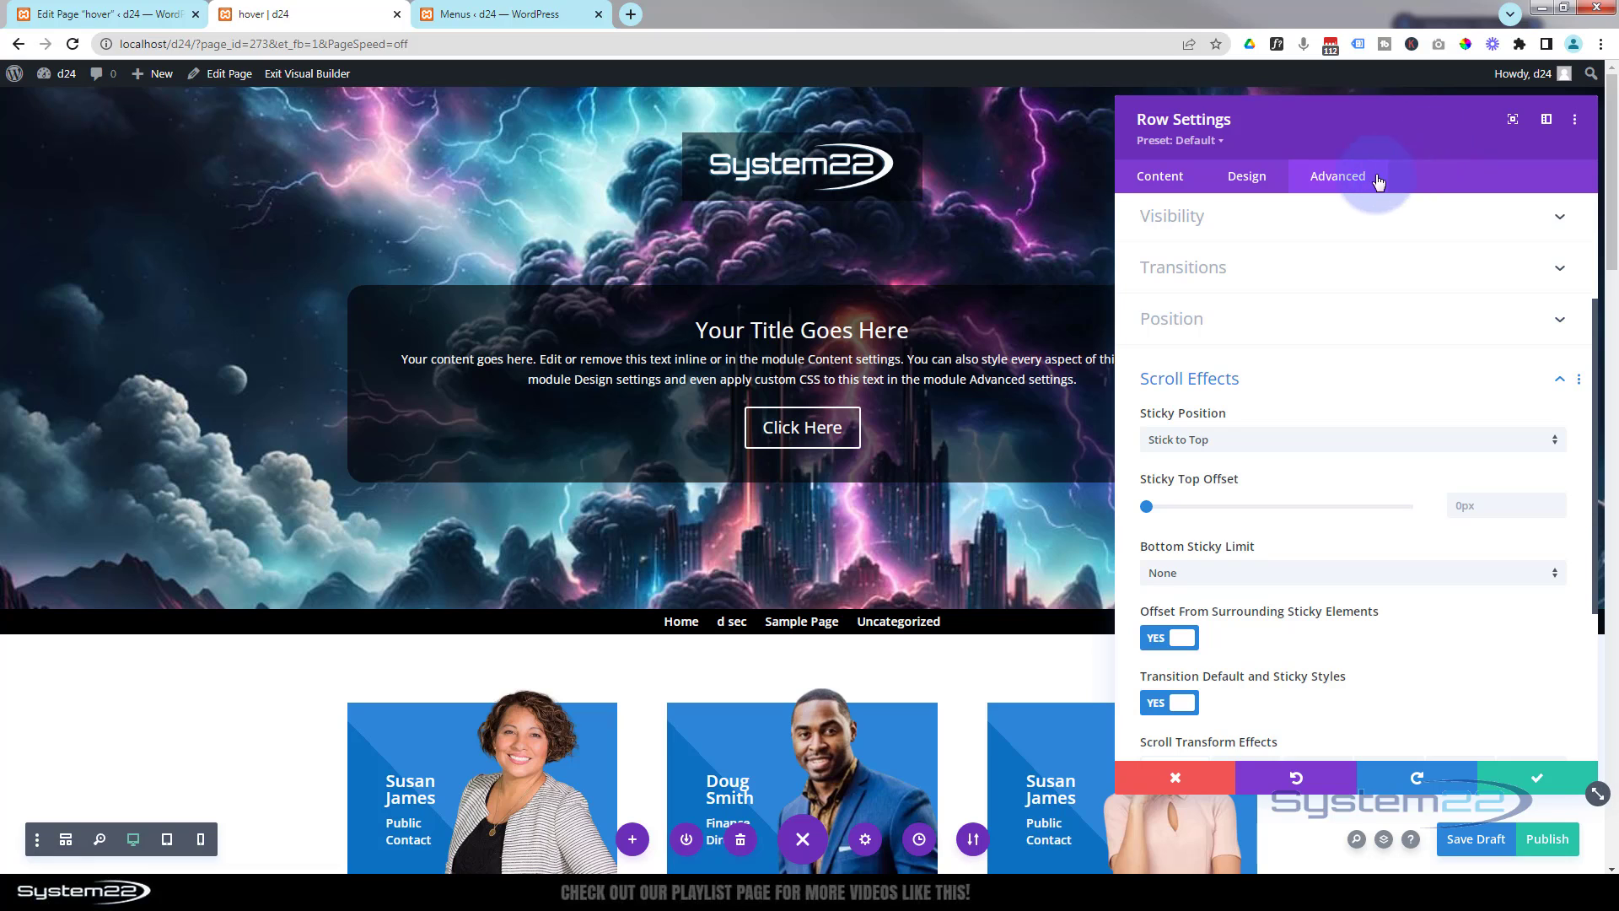
- Save the menu row settings and save the page as a draft
left_click(1335, 182)
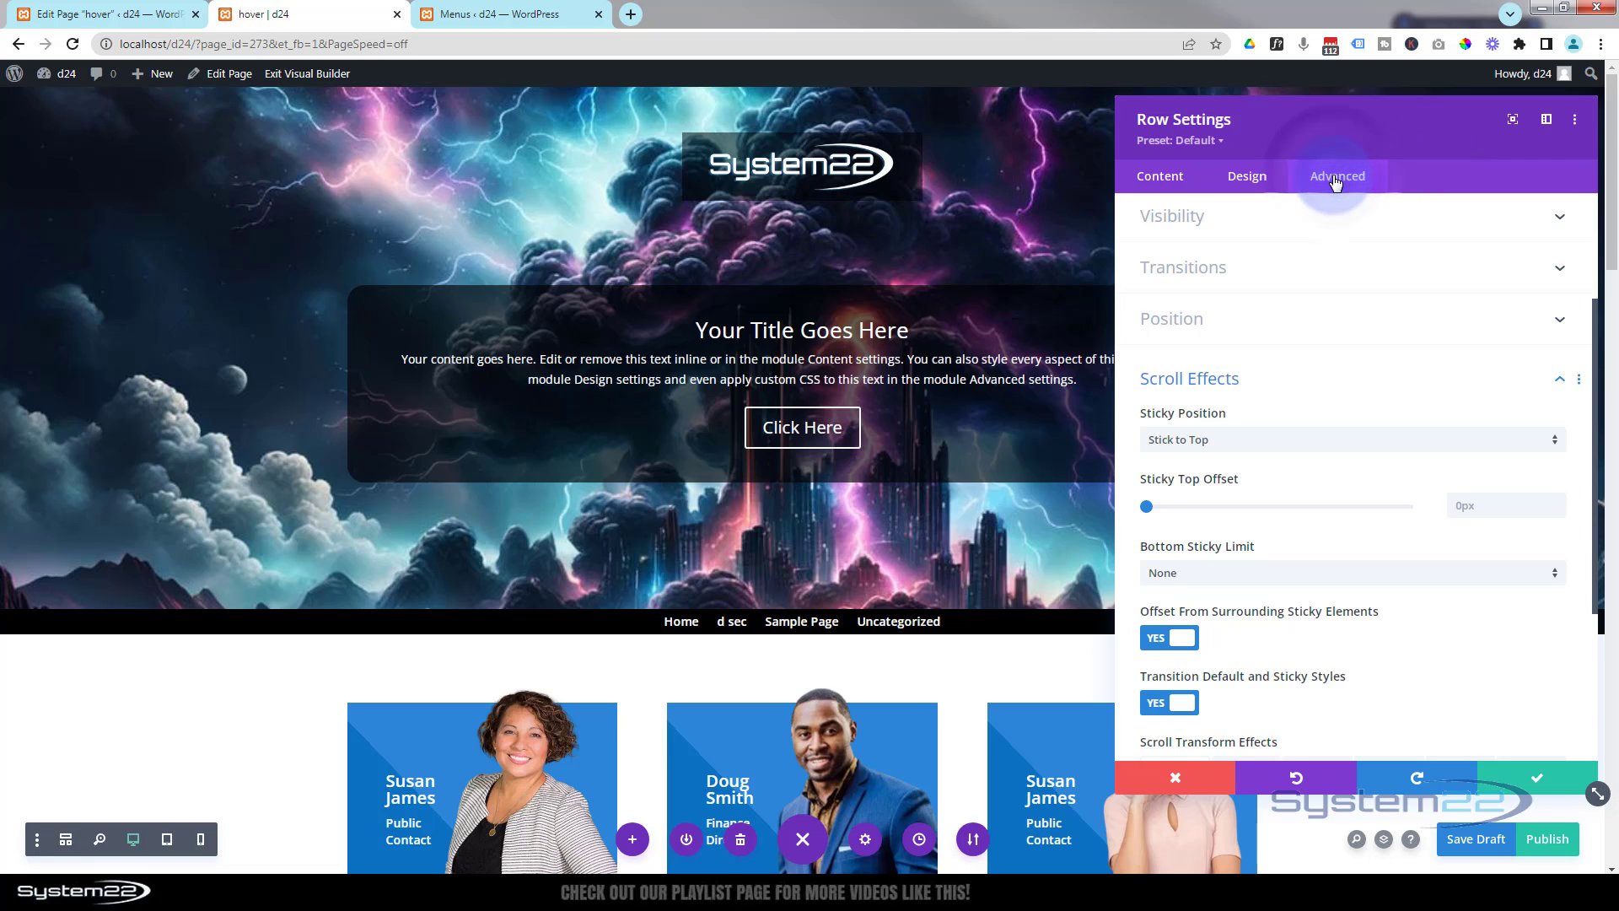
left_click(1535, 781)
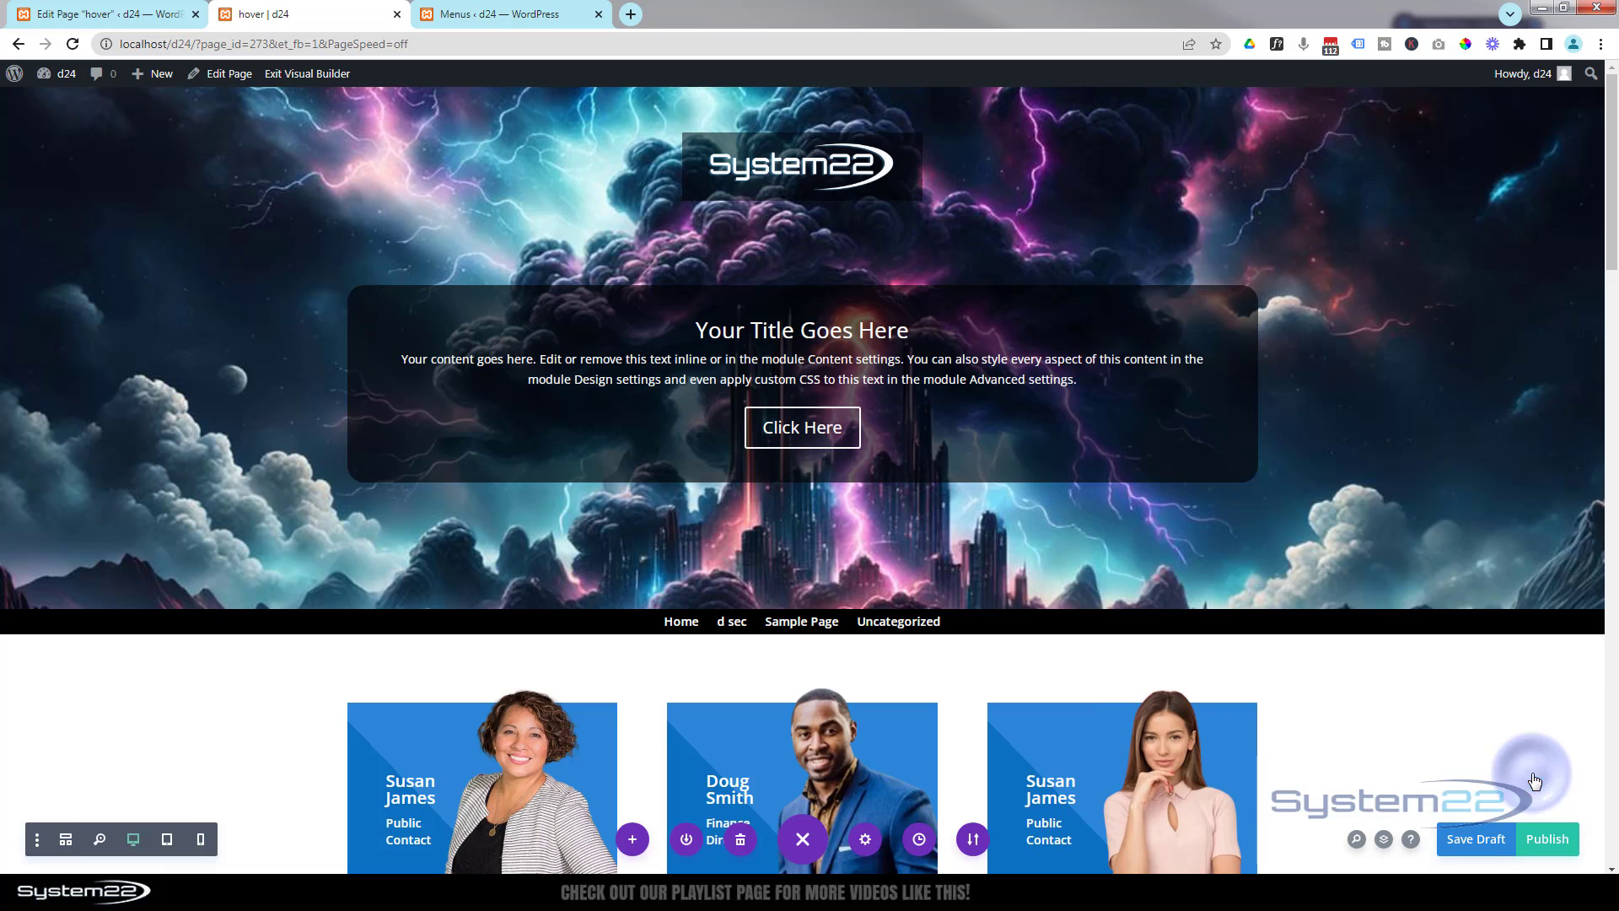
left_click(1488, 841)
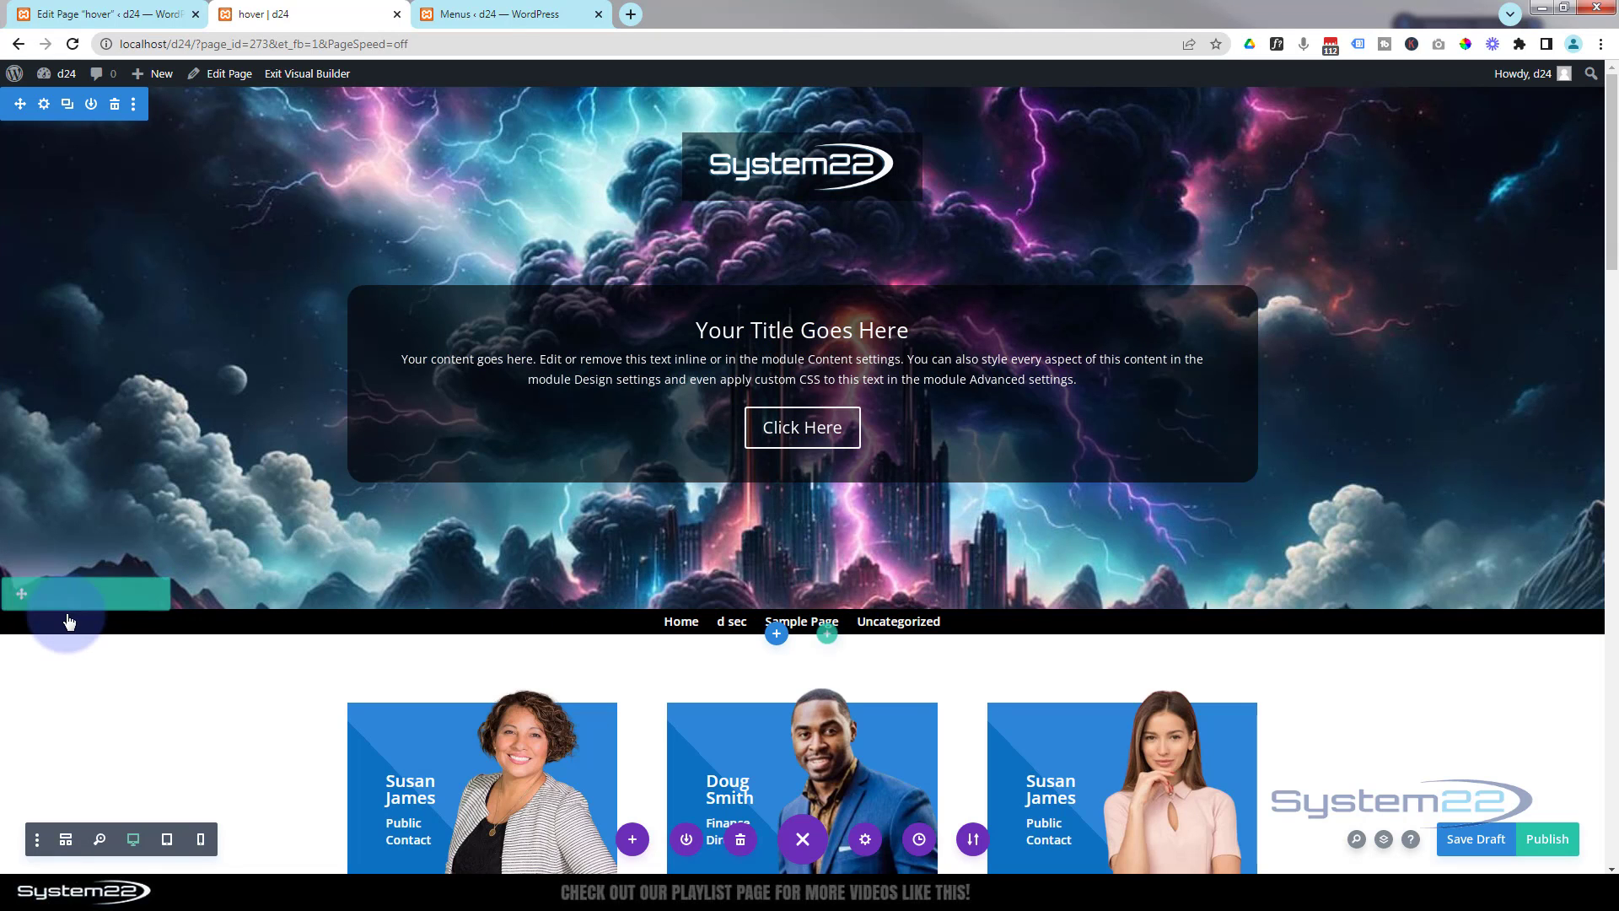
- Reopen the menu row's settings and set its sticky position back to Do Not Stick
left_click(44, 594)
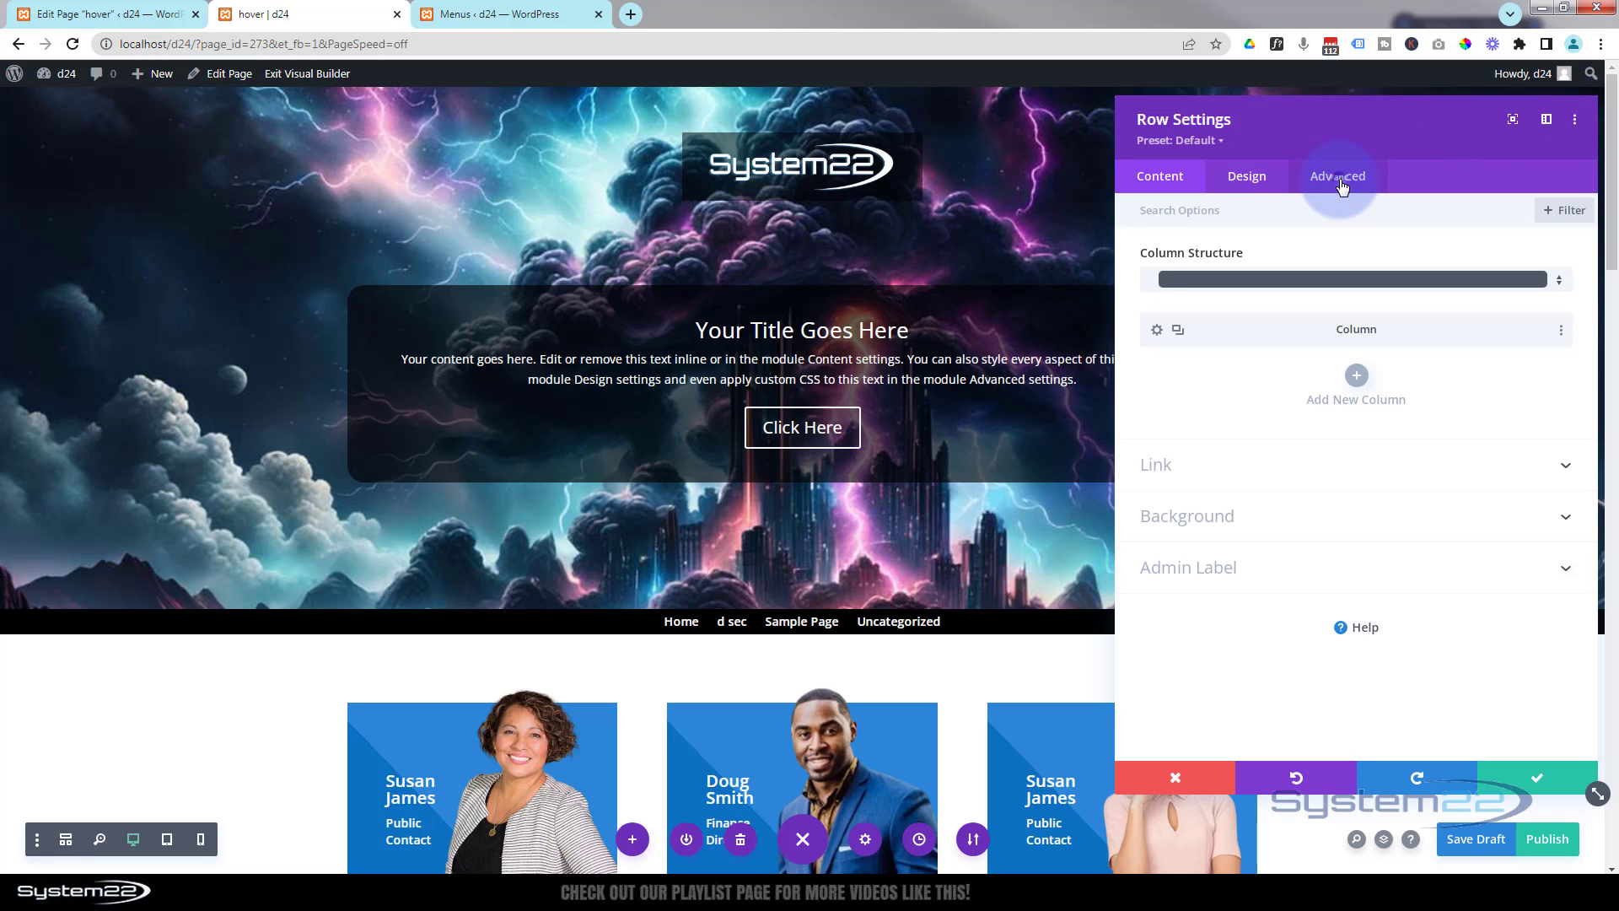
left_click(1342, 184)
left_click(1375, 560)
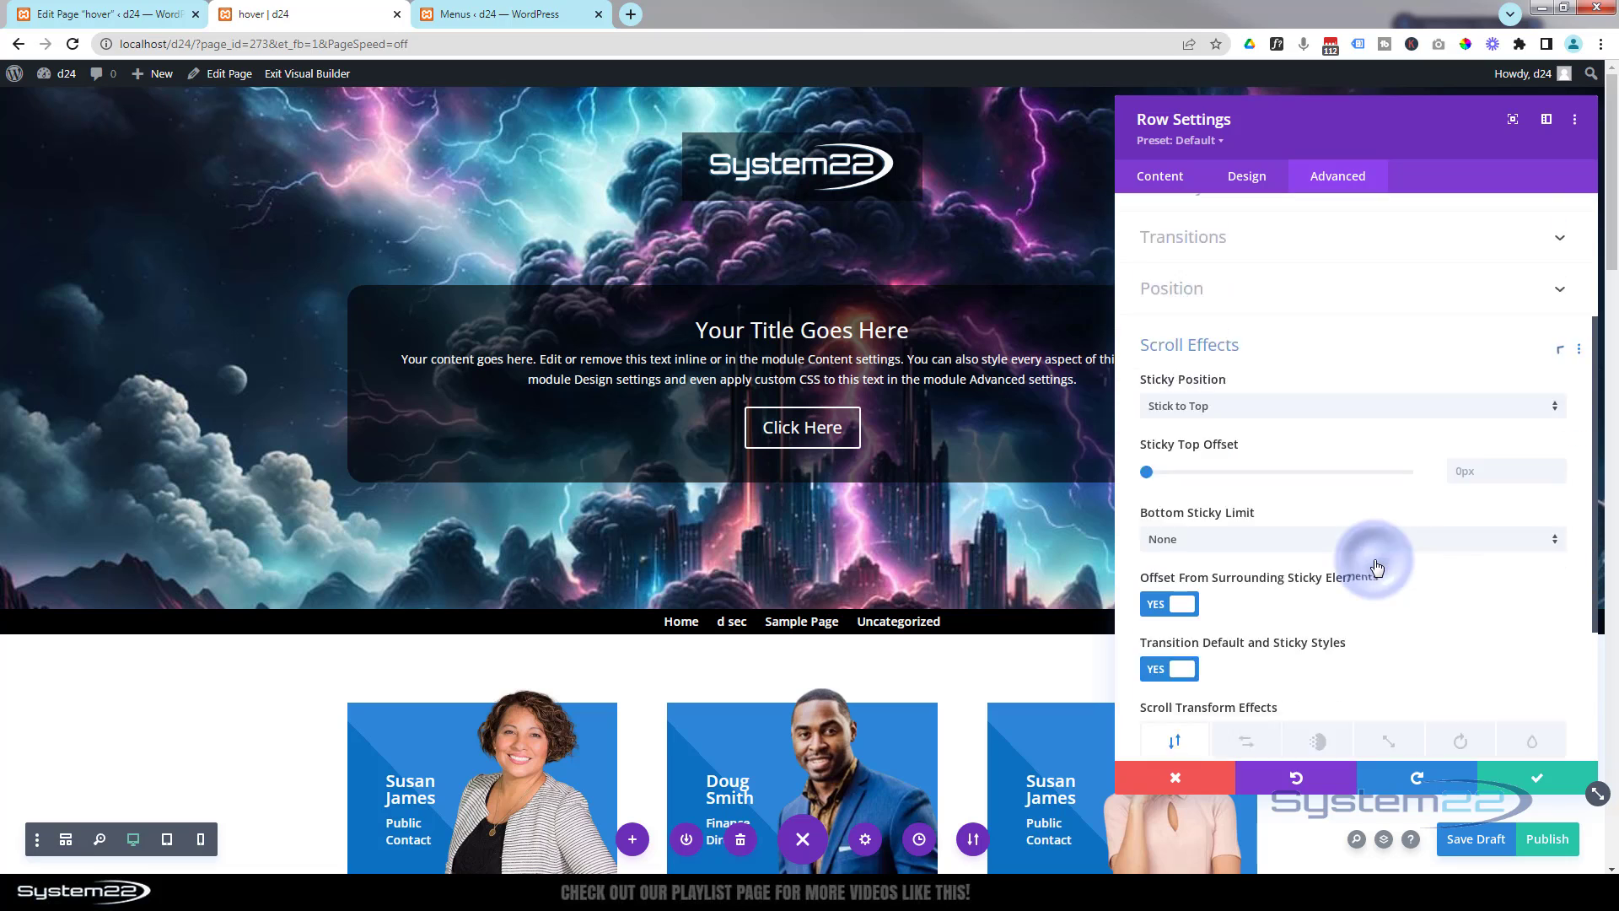
left_click(1217, 281)
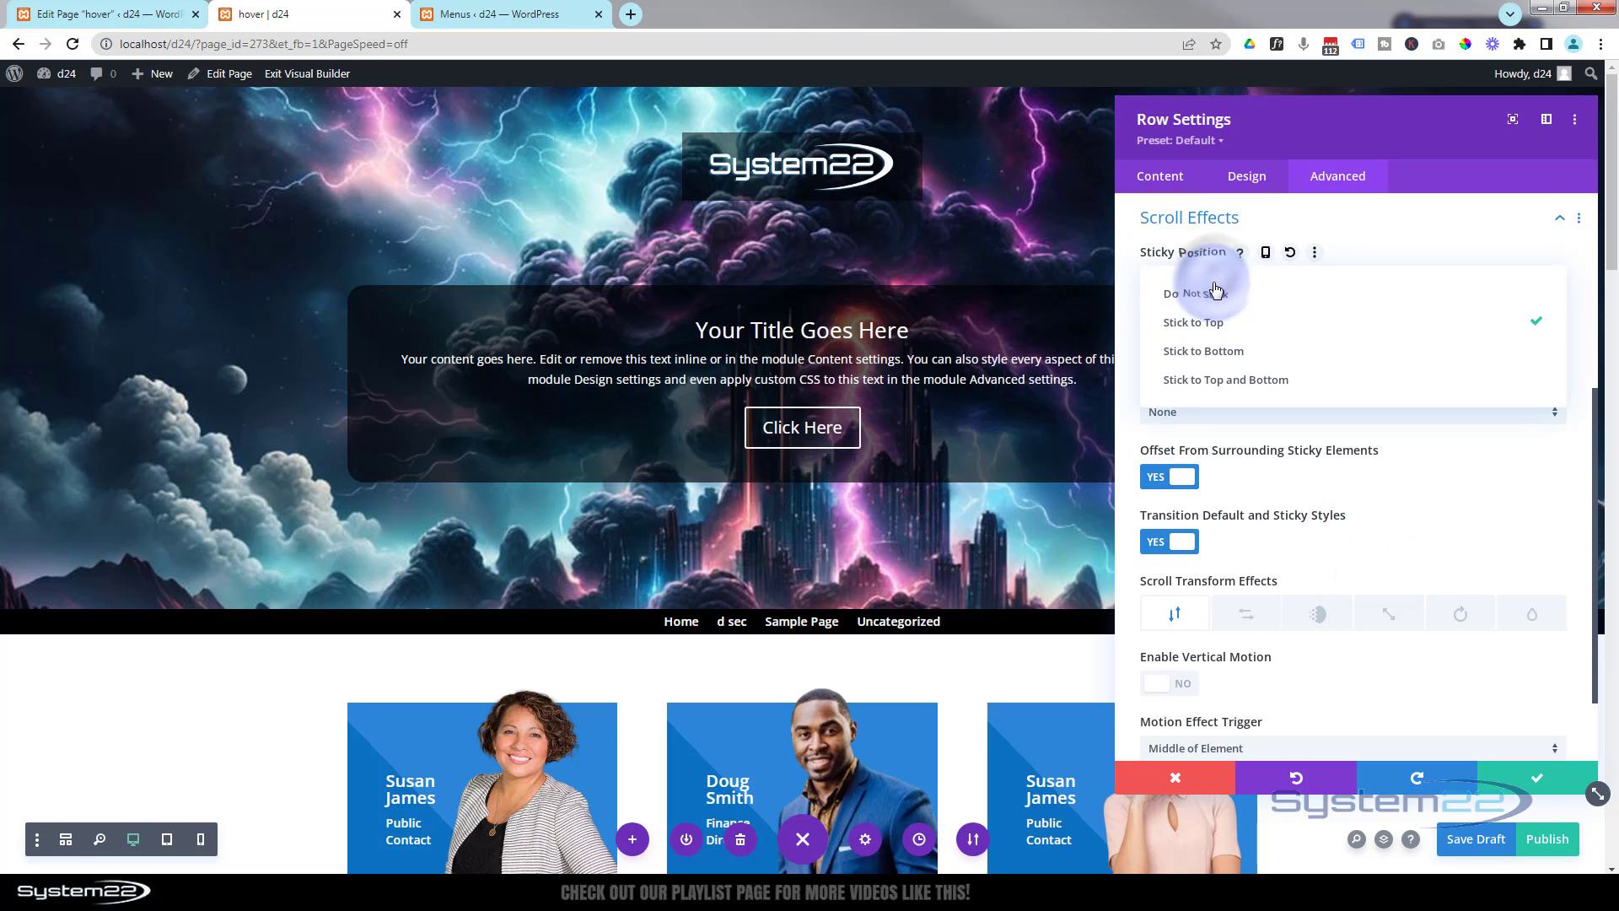
left_click(1215, 295)
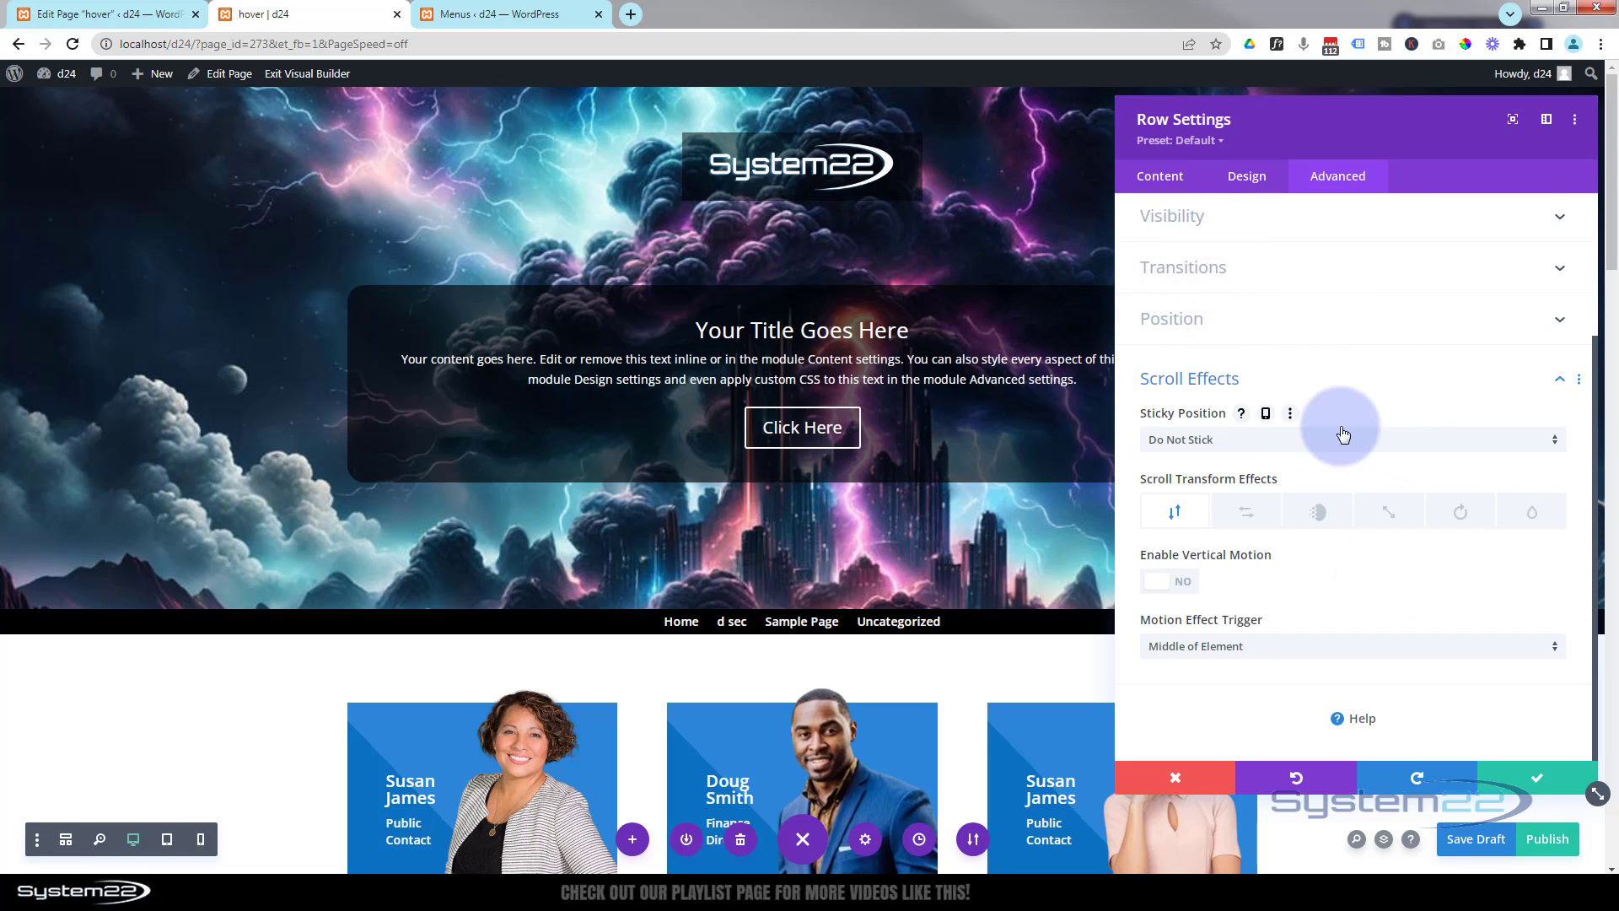
- Try setting the menu row's position to Absolute with a Z index of 159
left_click(1218, 380)
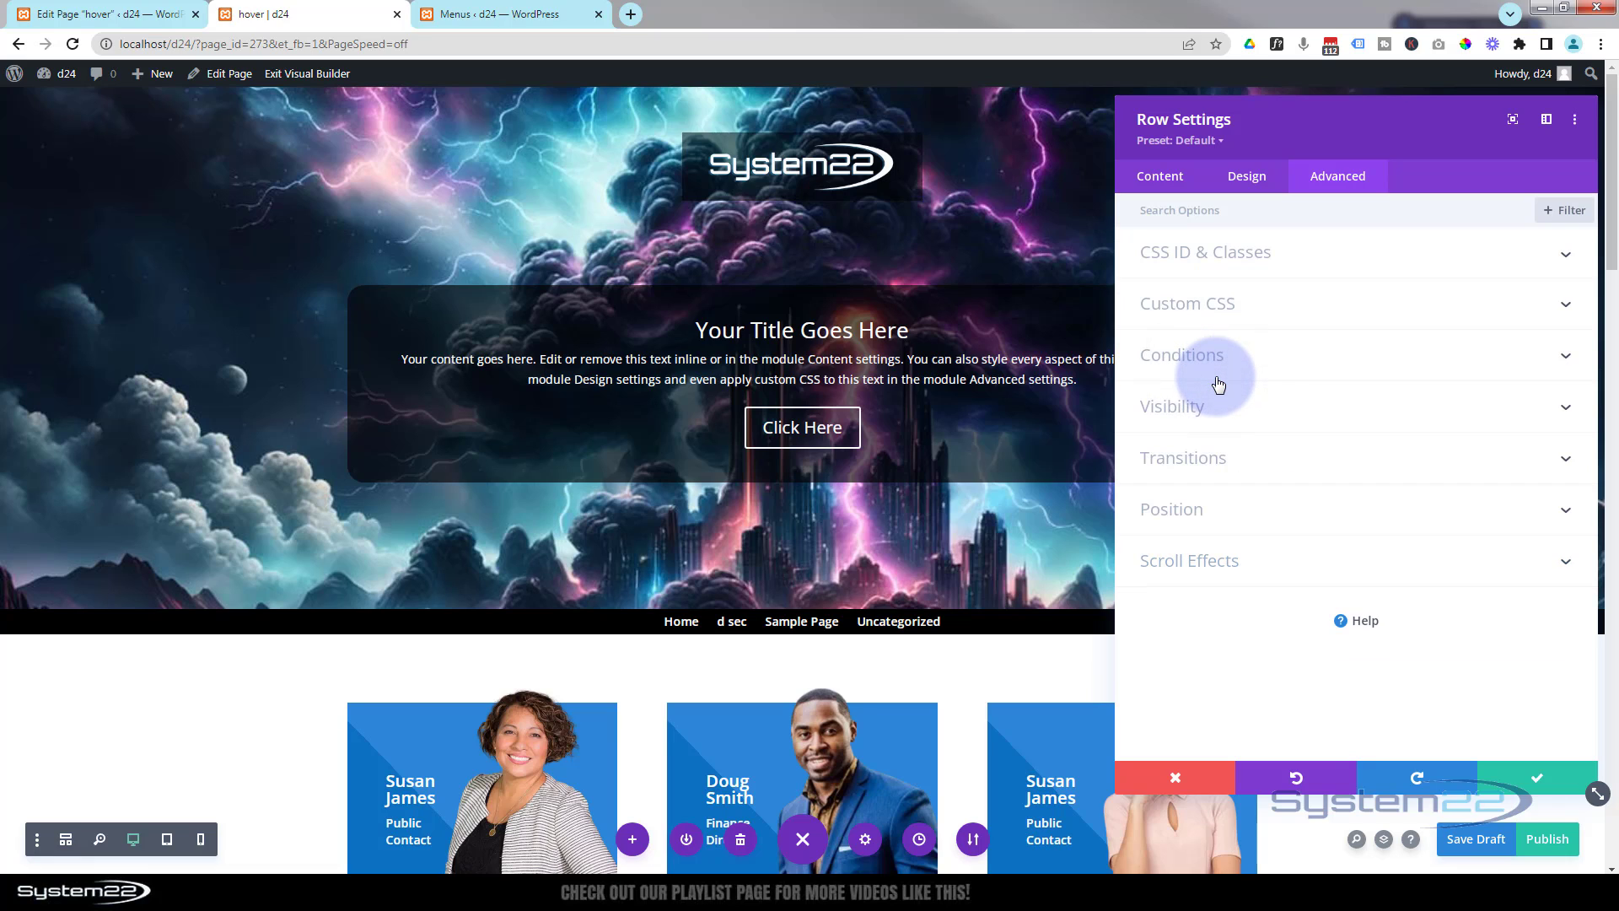
left_click(1226, 516)
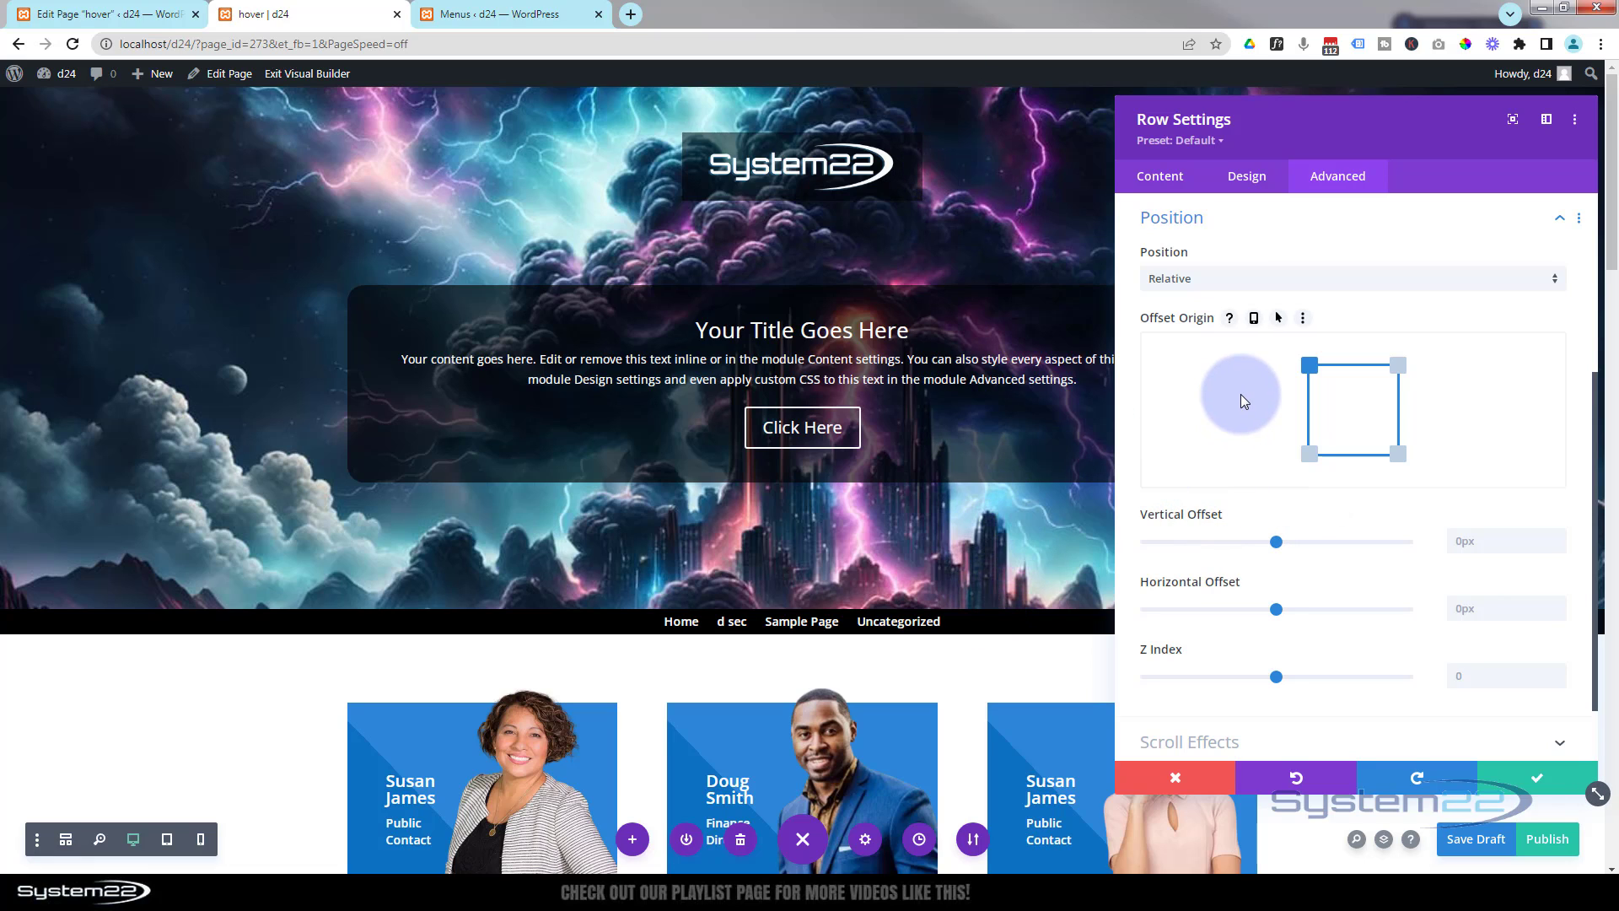
left_click(1236, 280)
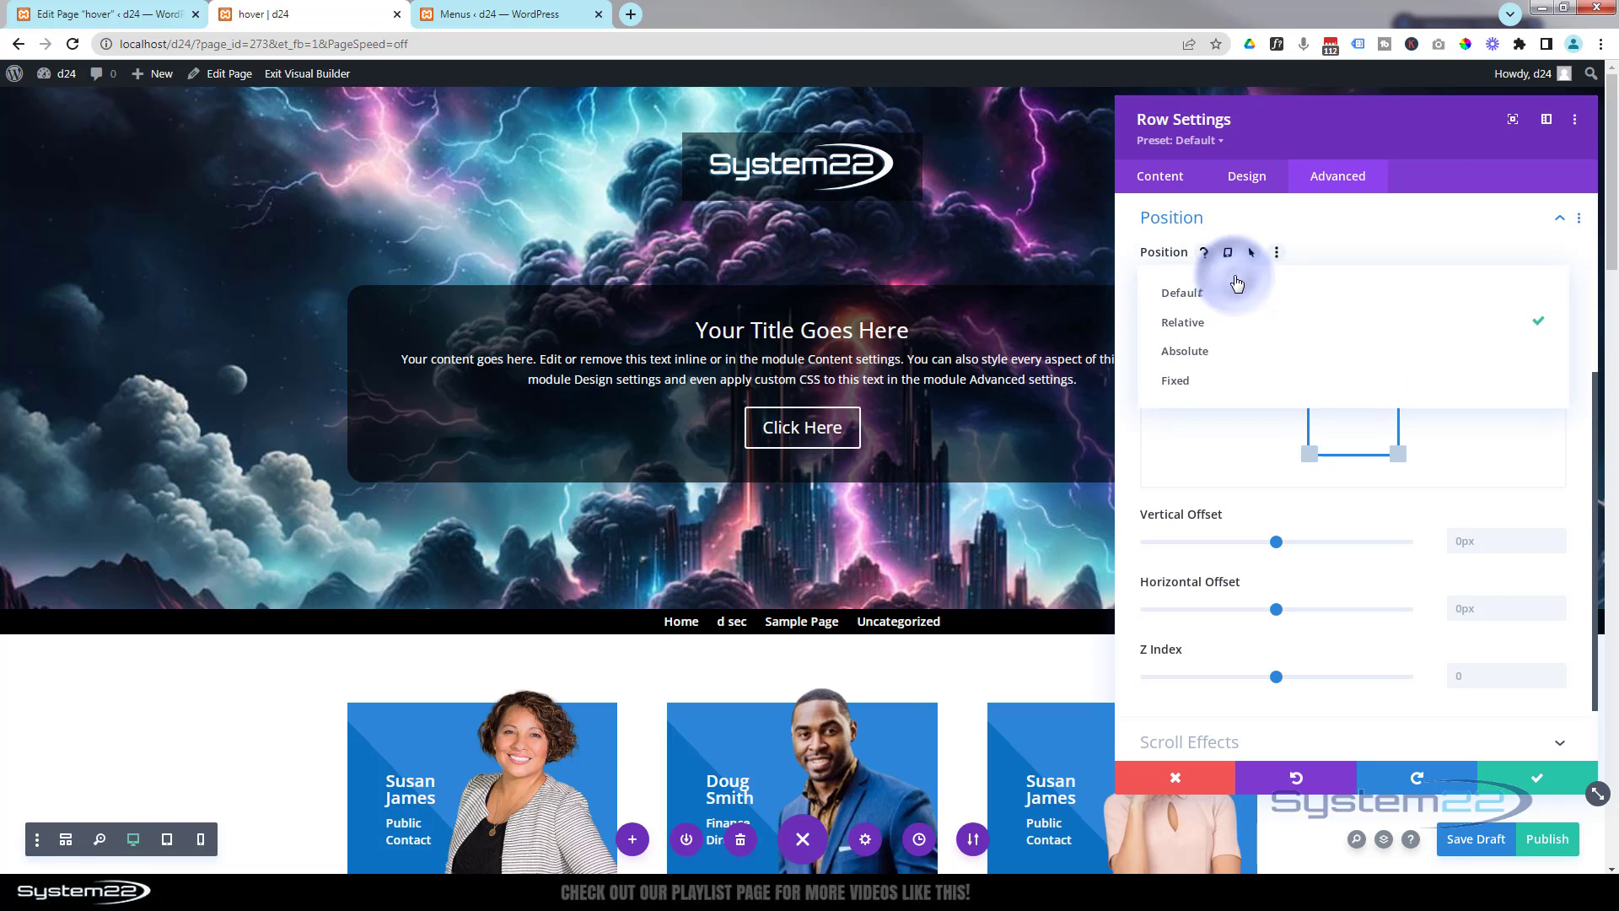
left_click(1210, 355)
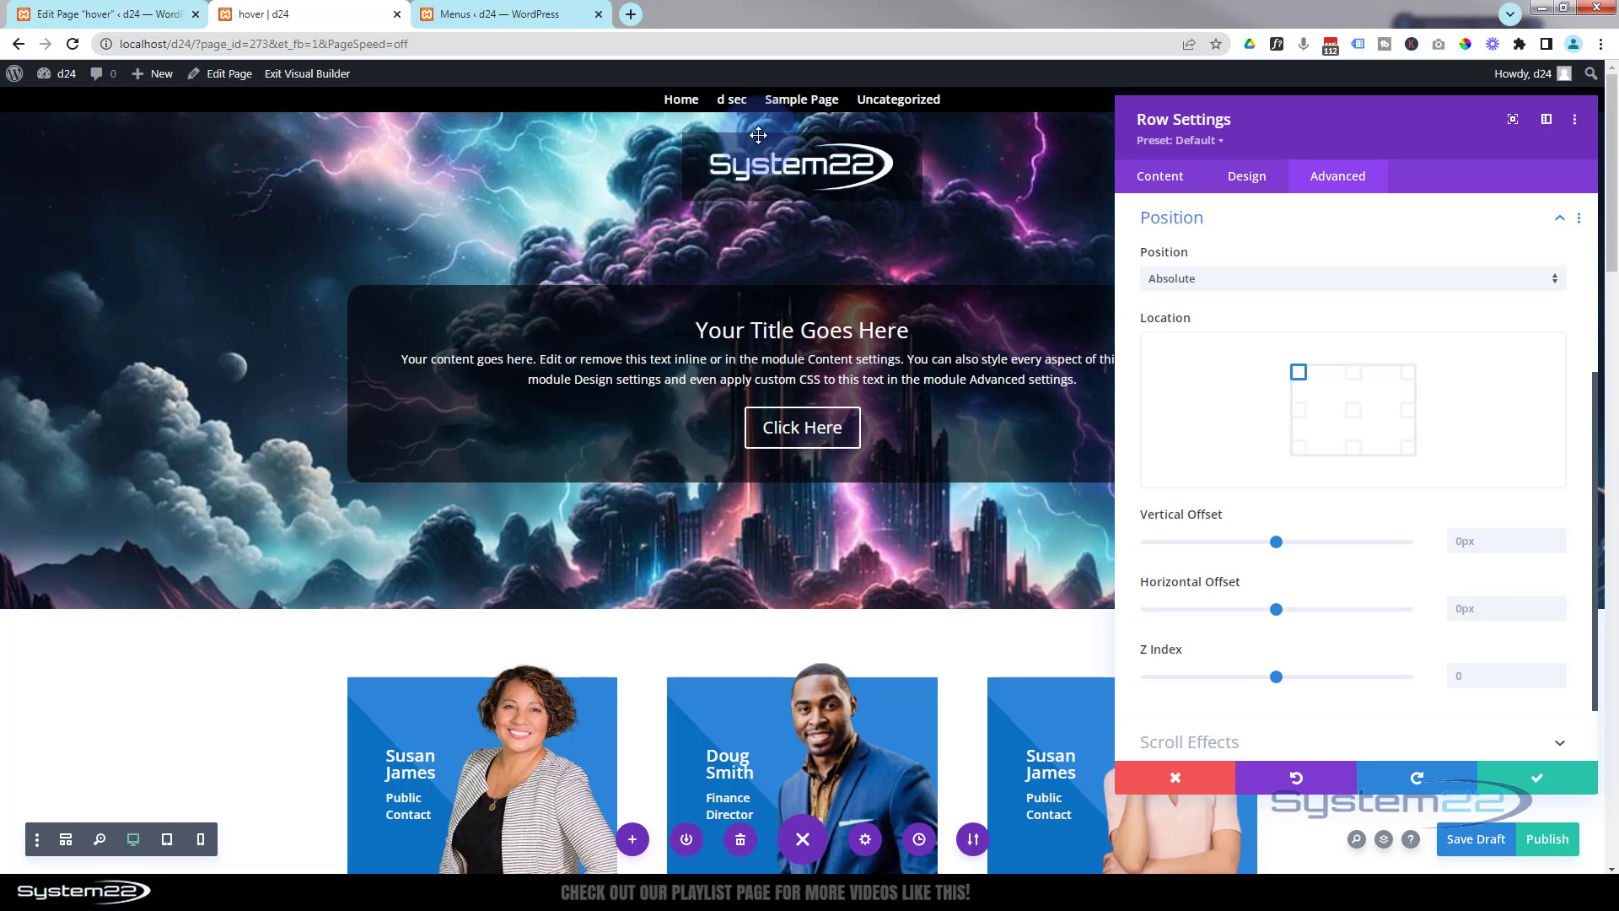
left_click(1306, 416)
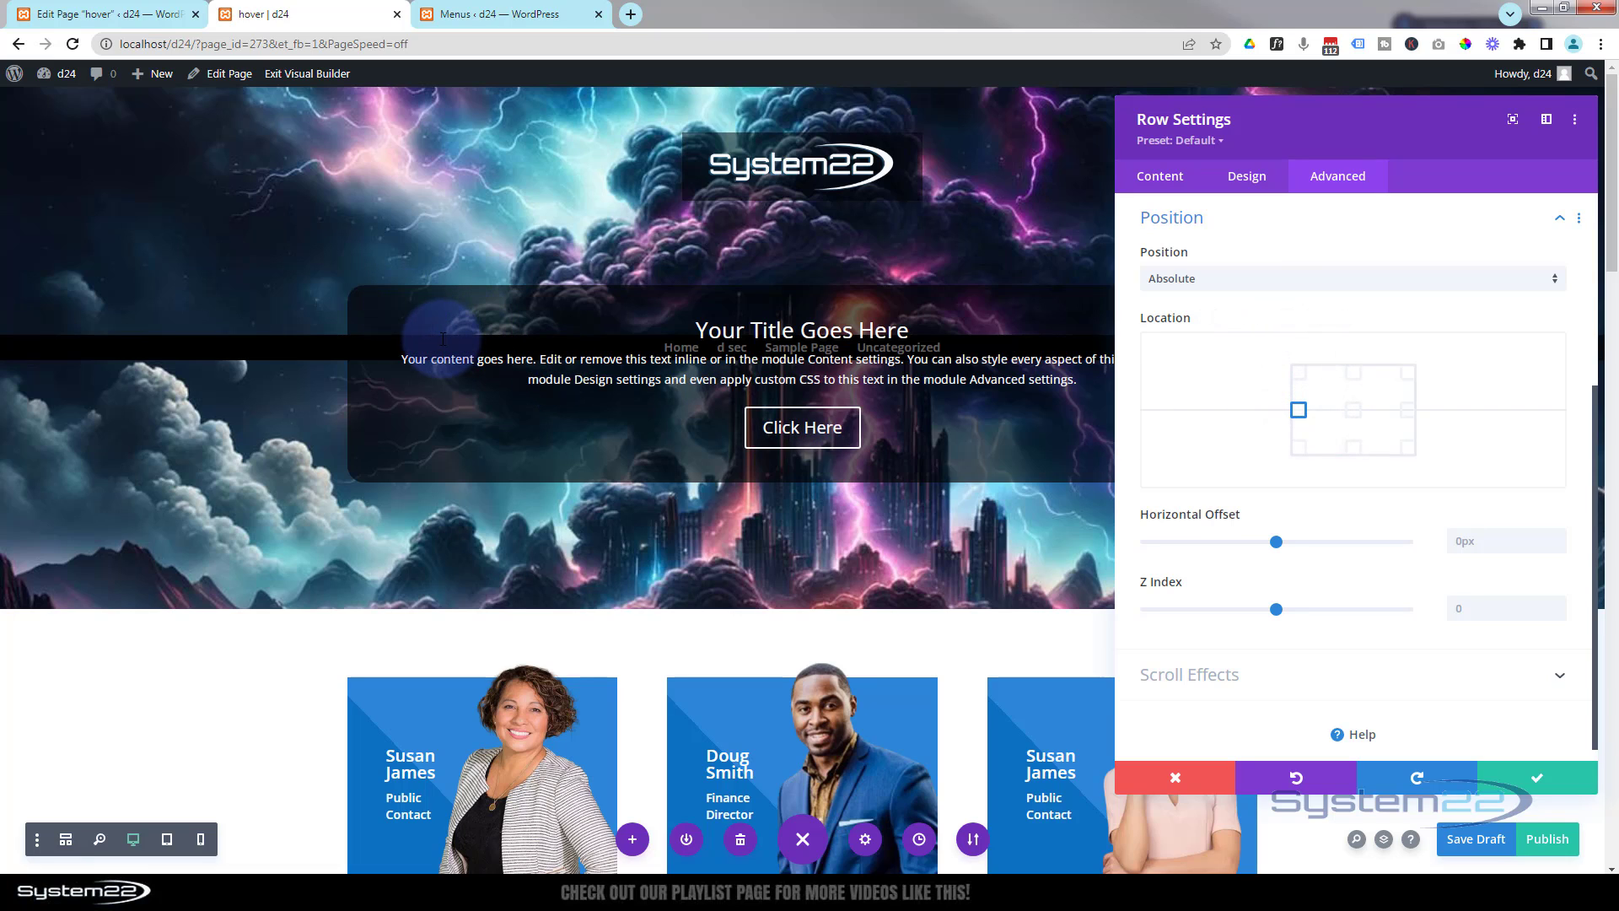
left_click_drag(1276, 613, 1318, 610)
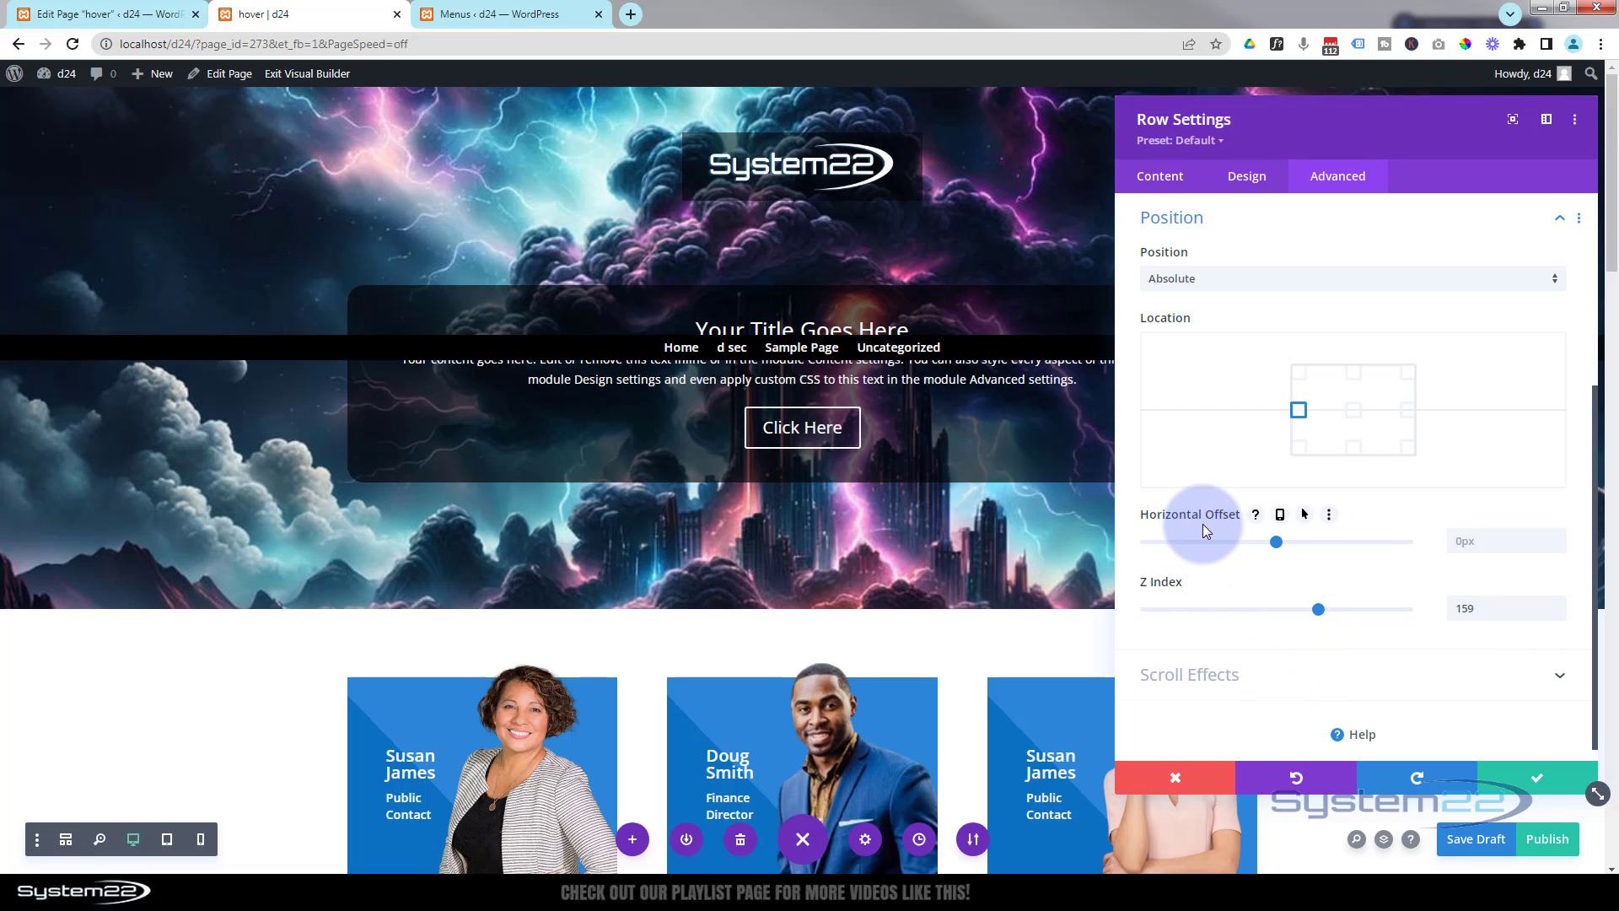
- Try anchoring the menu row at the top-left with a vertical offset of 506px, then discard the row setting changes
left_click(1299, 376)
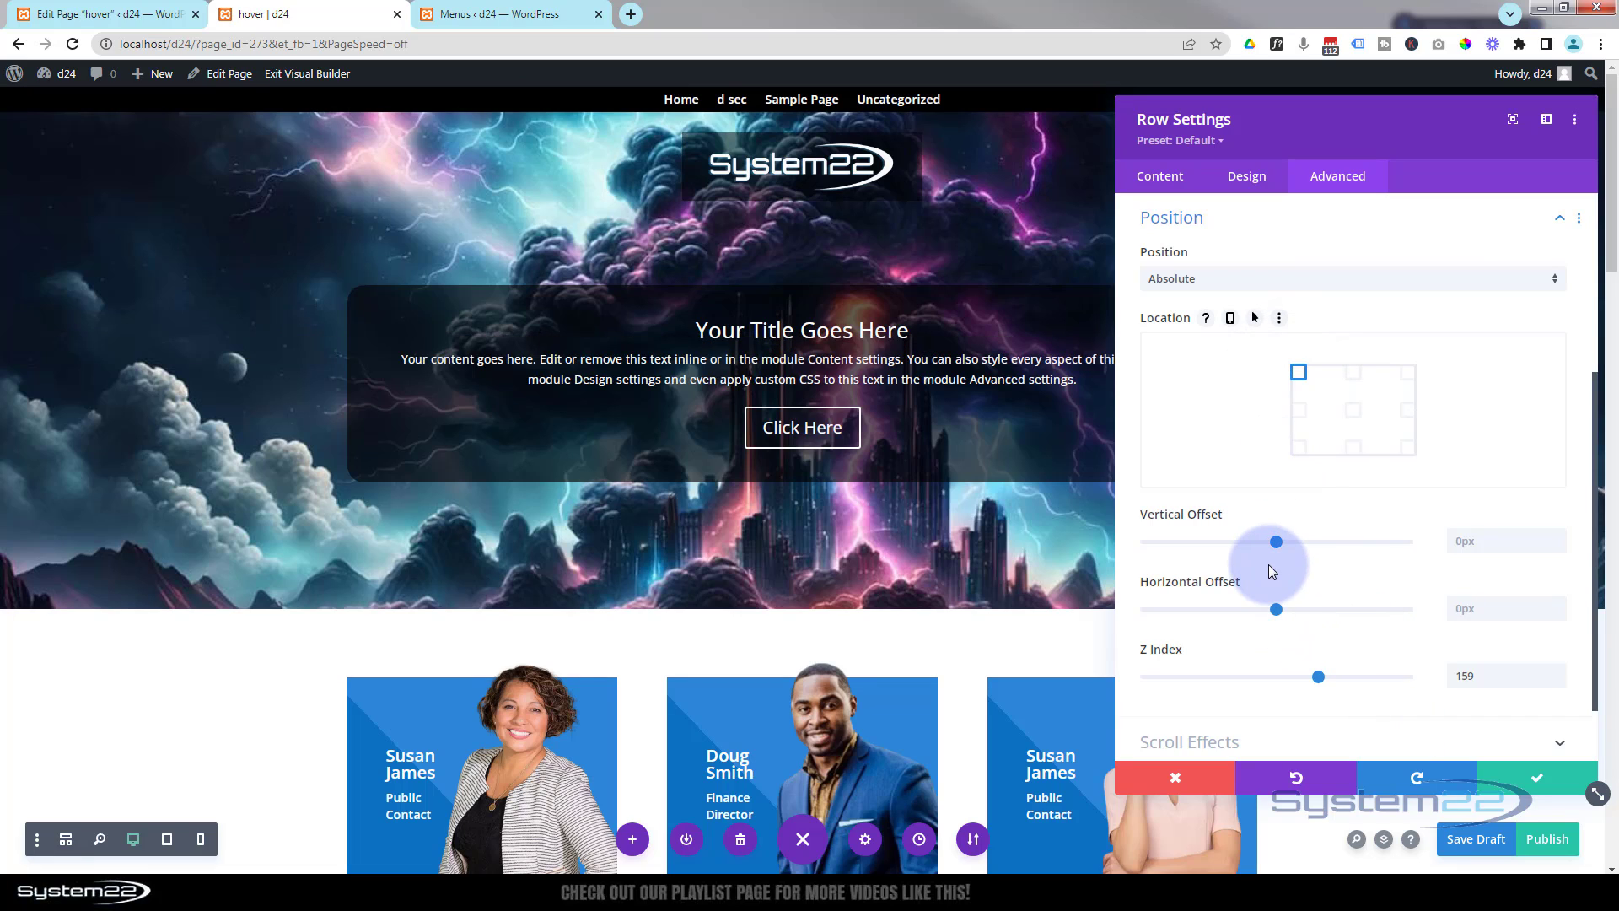
left_click(1270, 539)
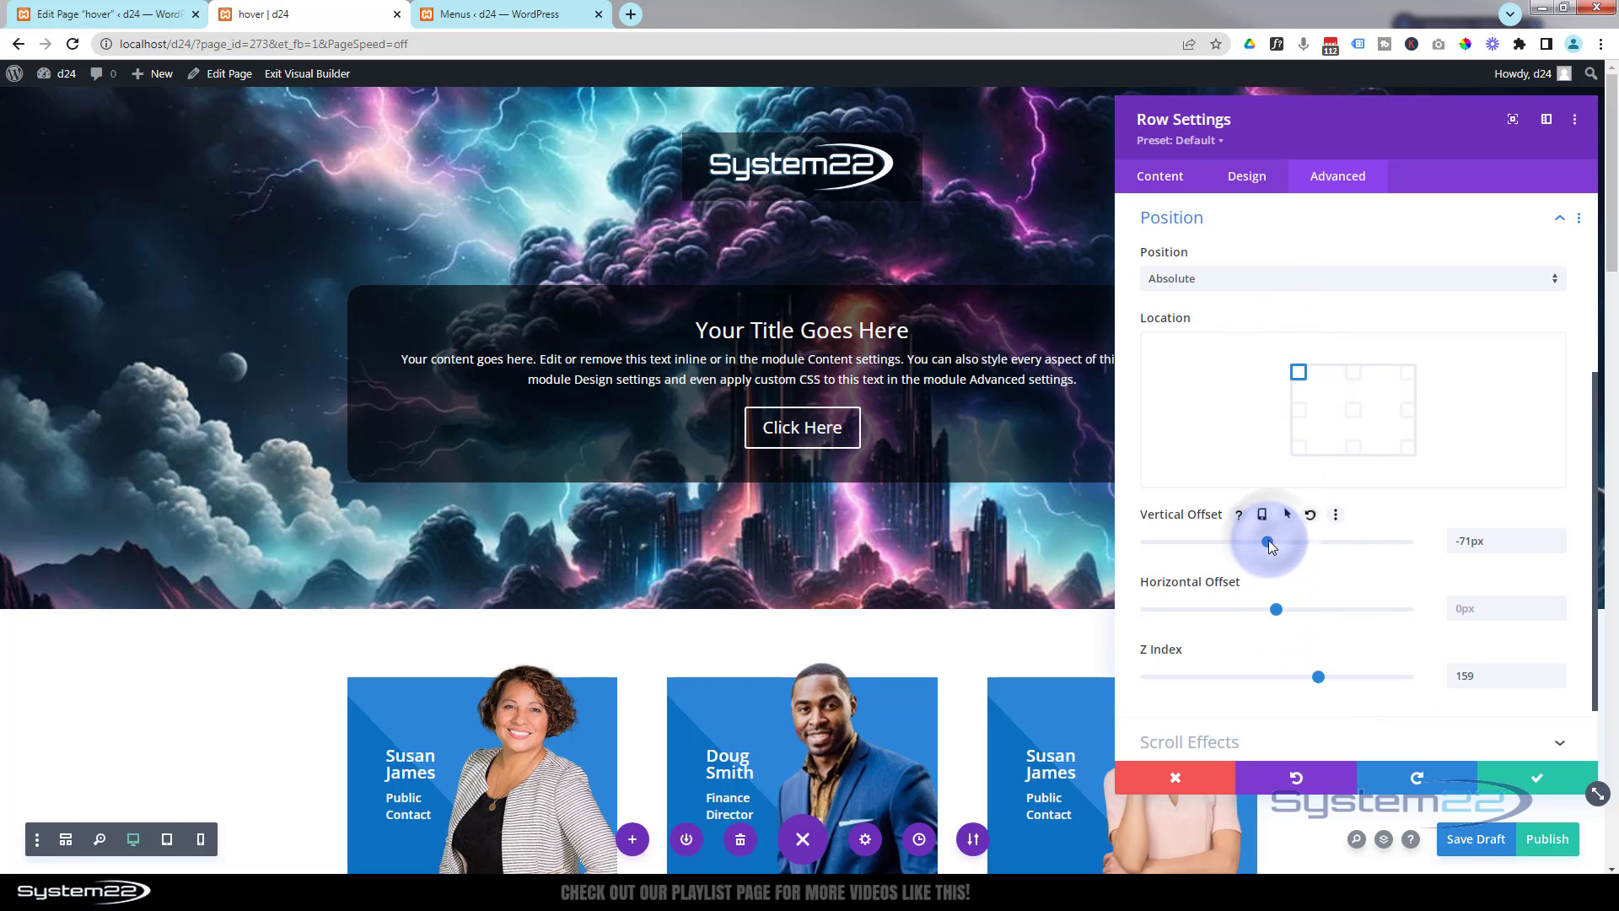
left_click_drag(1276, 539, 1300, 548)
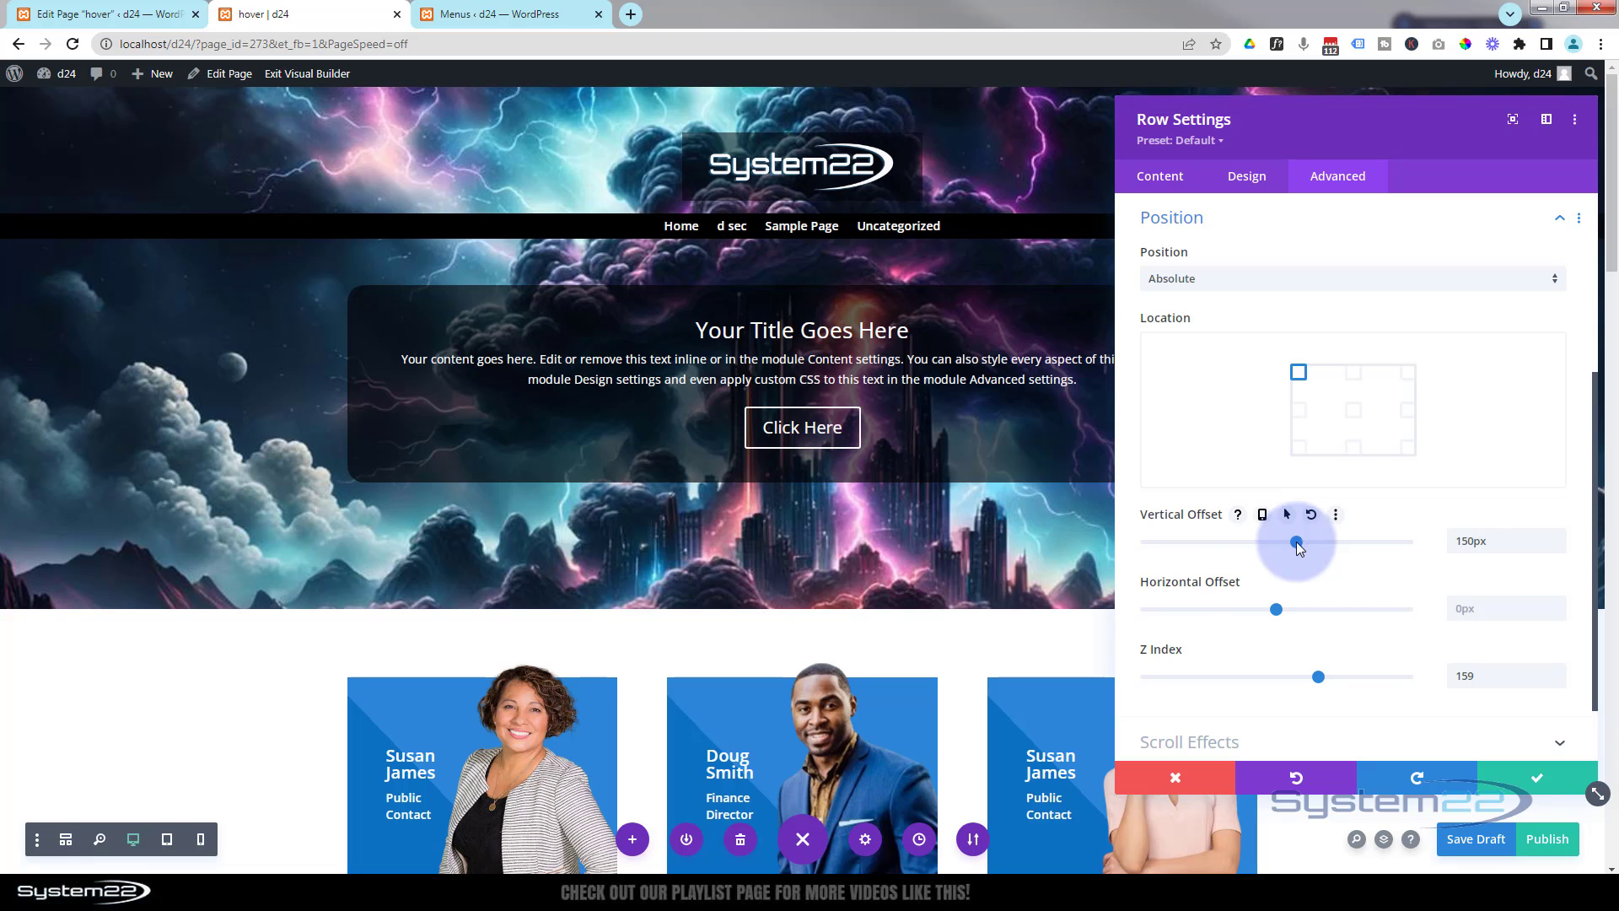
scroll(857, 632, "down", 1)
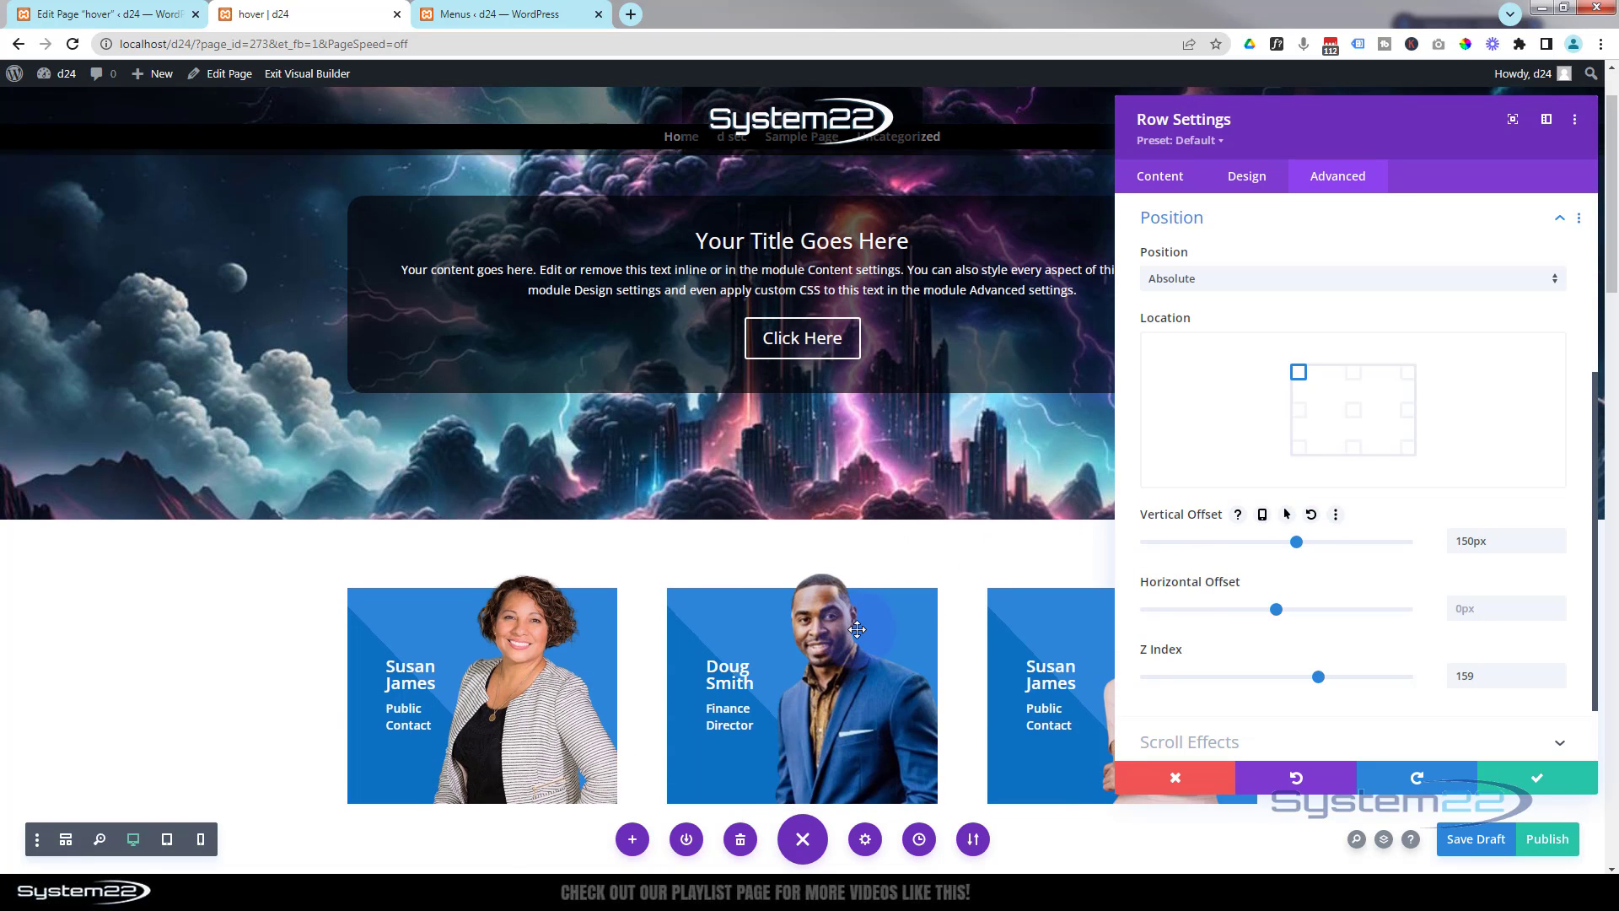
scroll(857, 632, "down", 1)
scroll(857, 633, "up", 2)
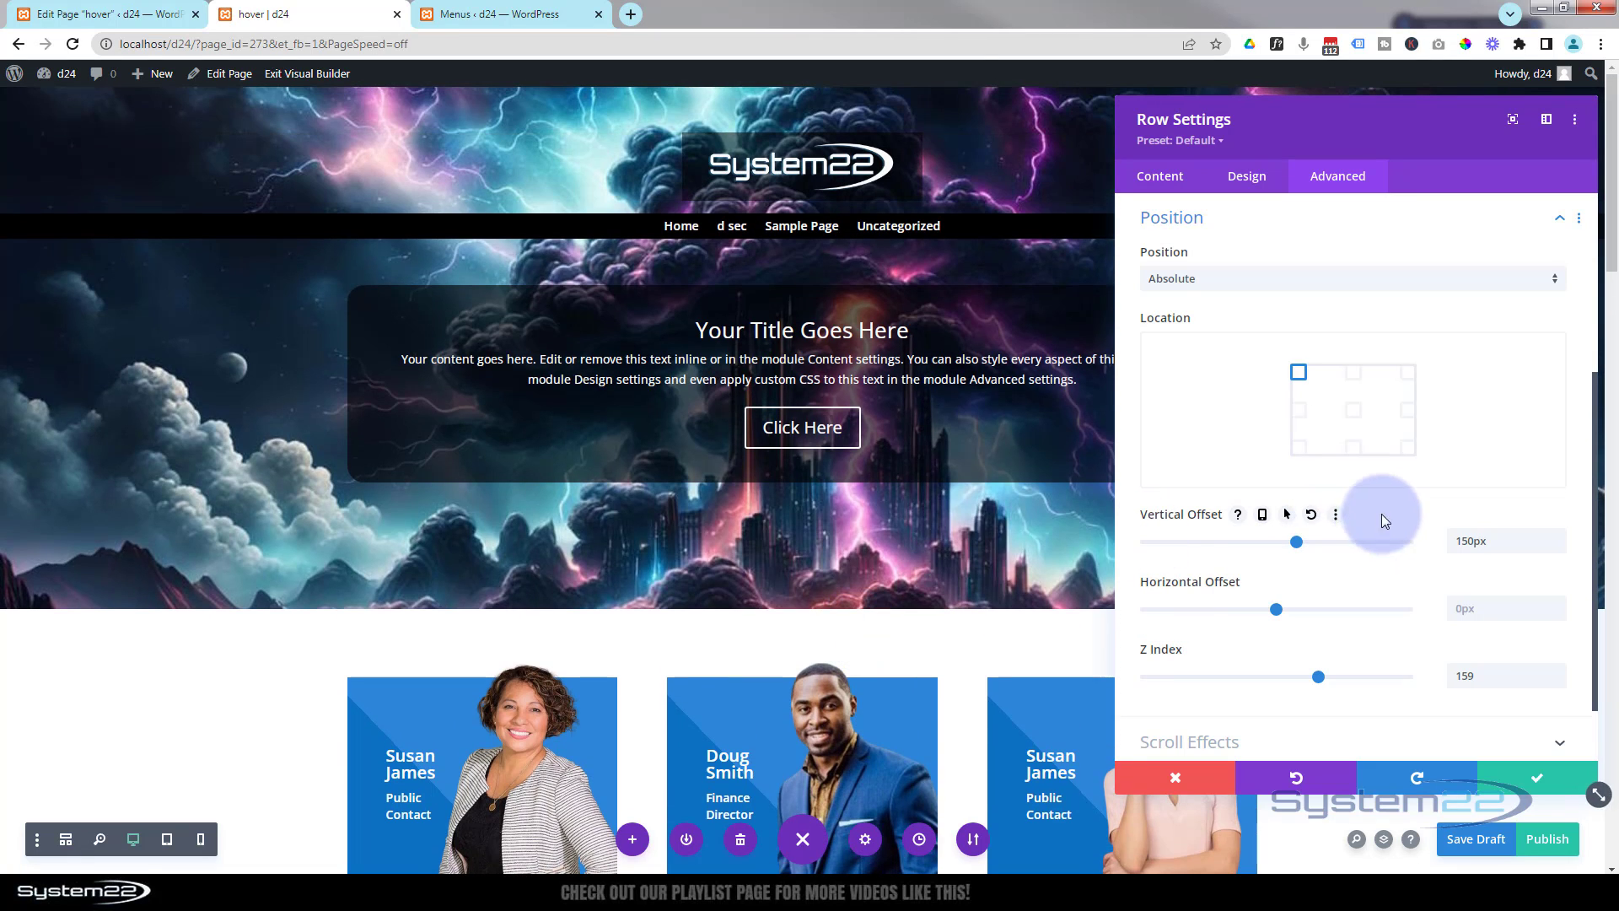
left_click_drag(1290, 540, 1343, 560)
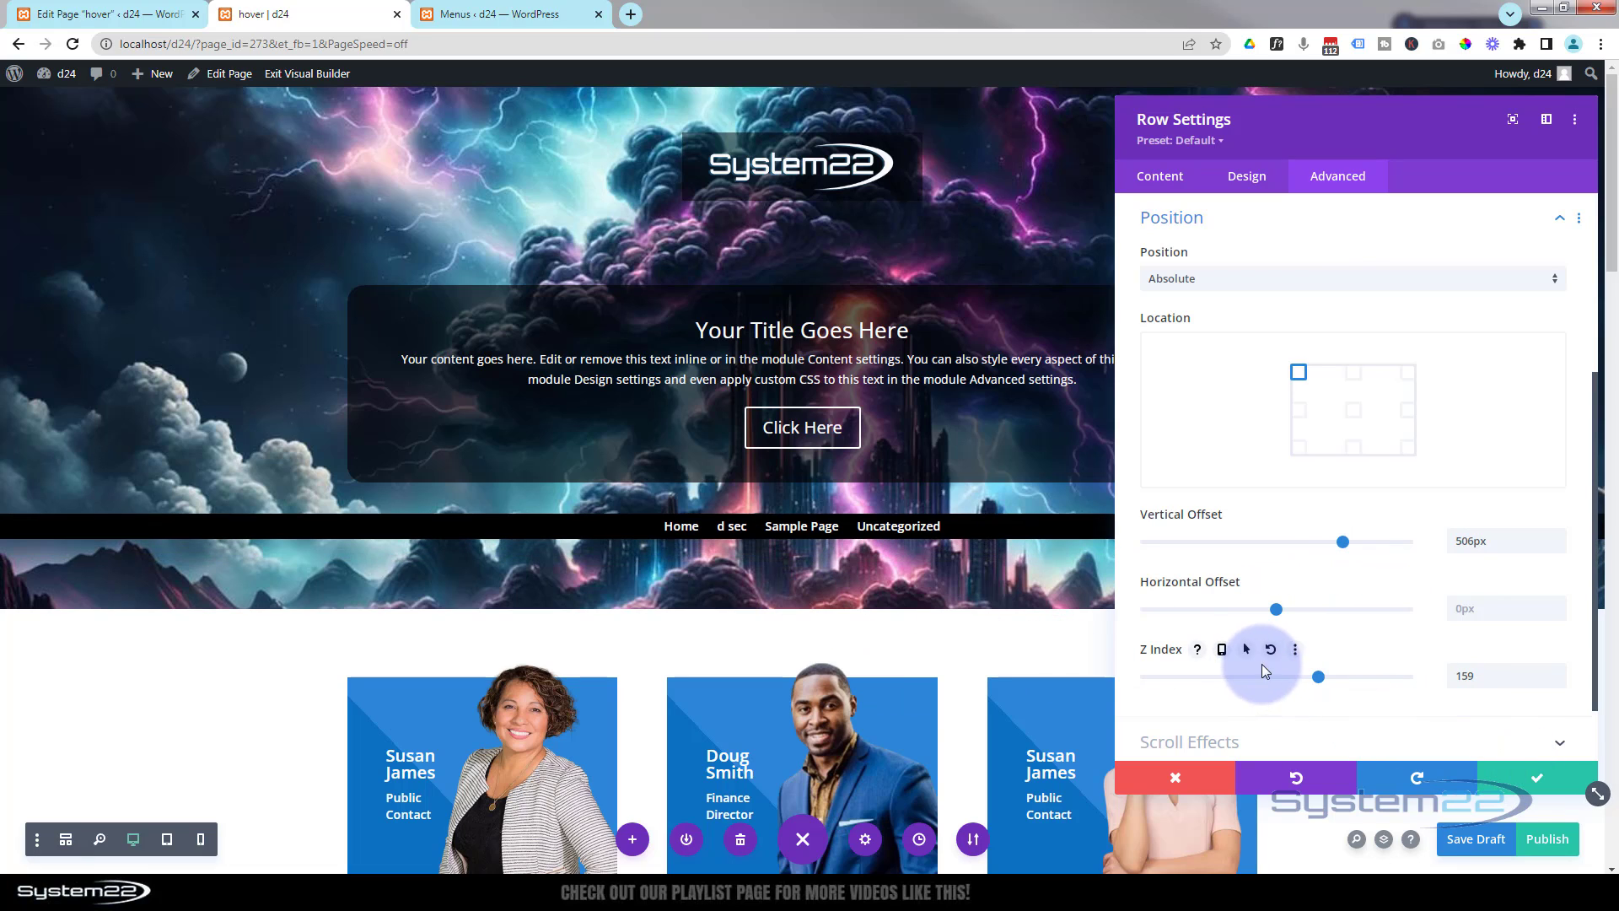
left_click(1179, 780)
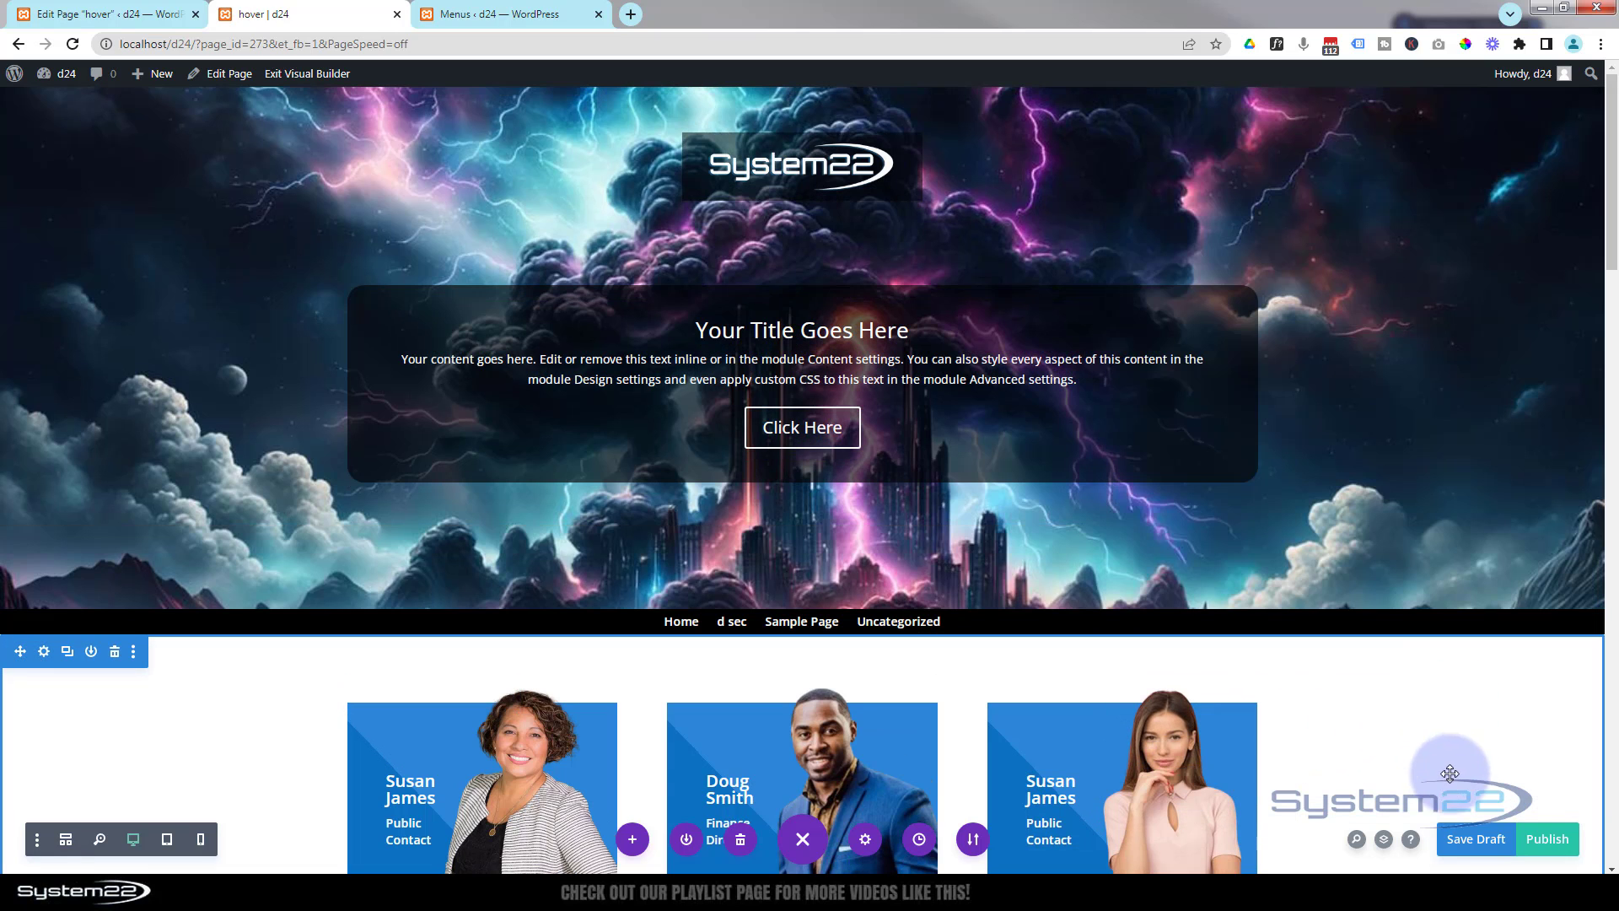
- Save the page as a draft and exit the Visual Builder
left_click(1469, 841)
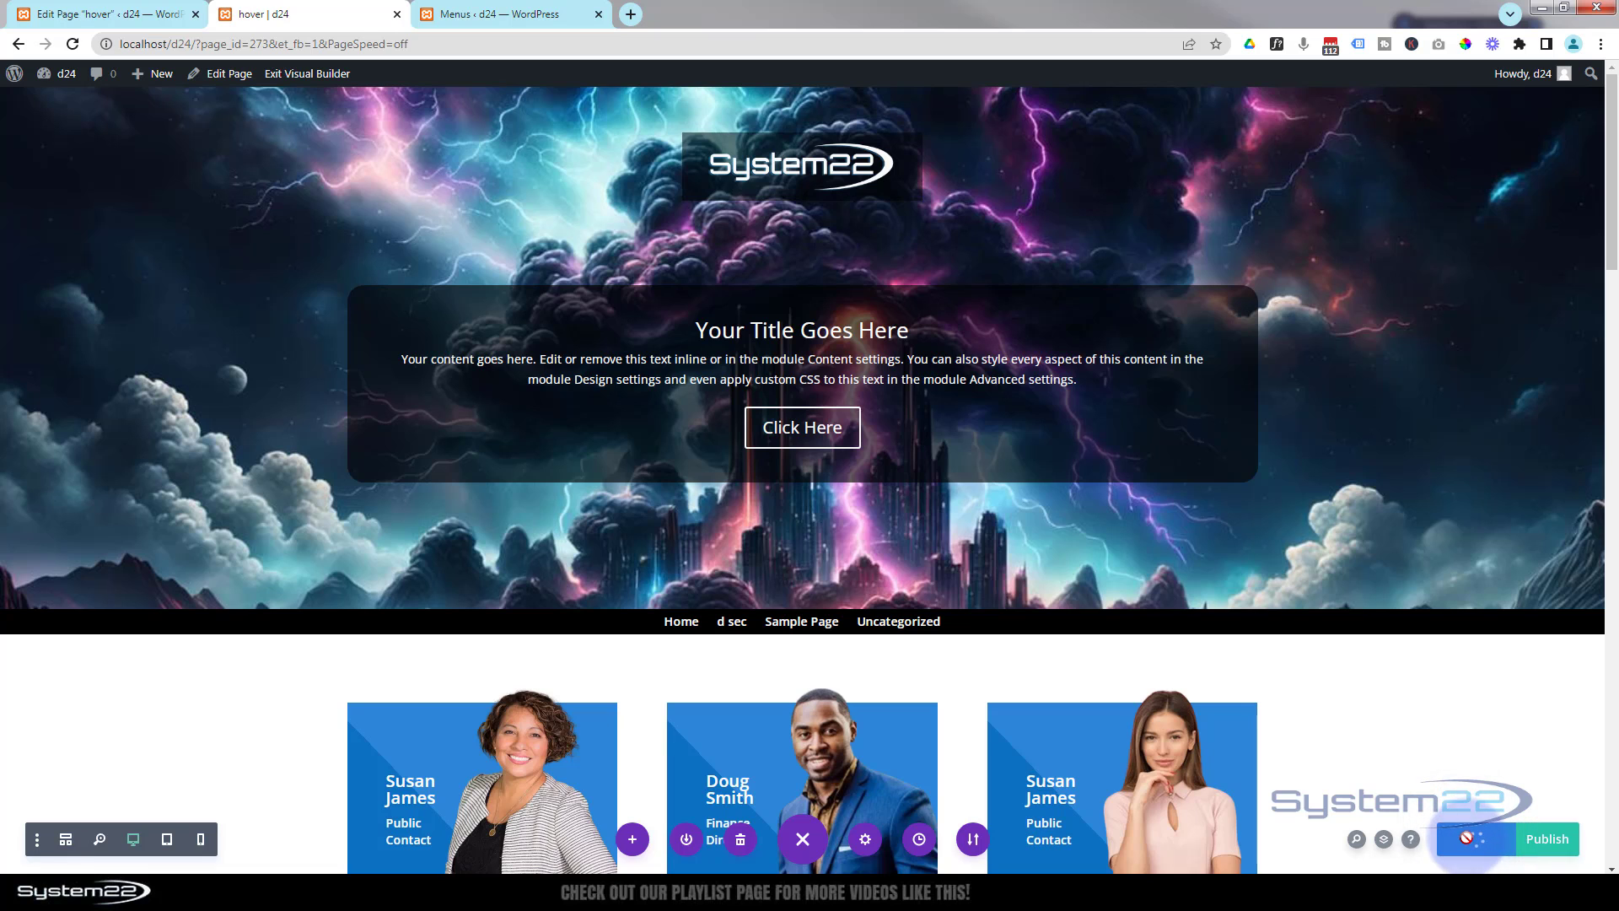
left_click(319, 77)
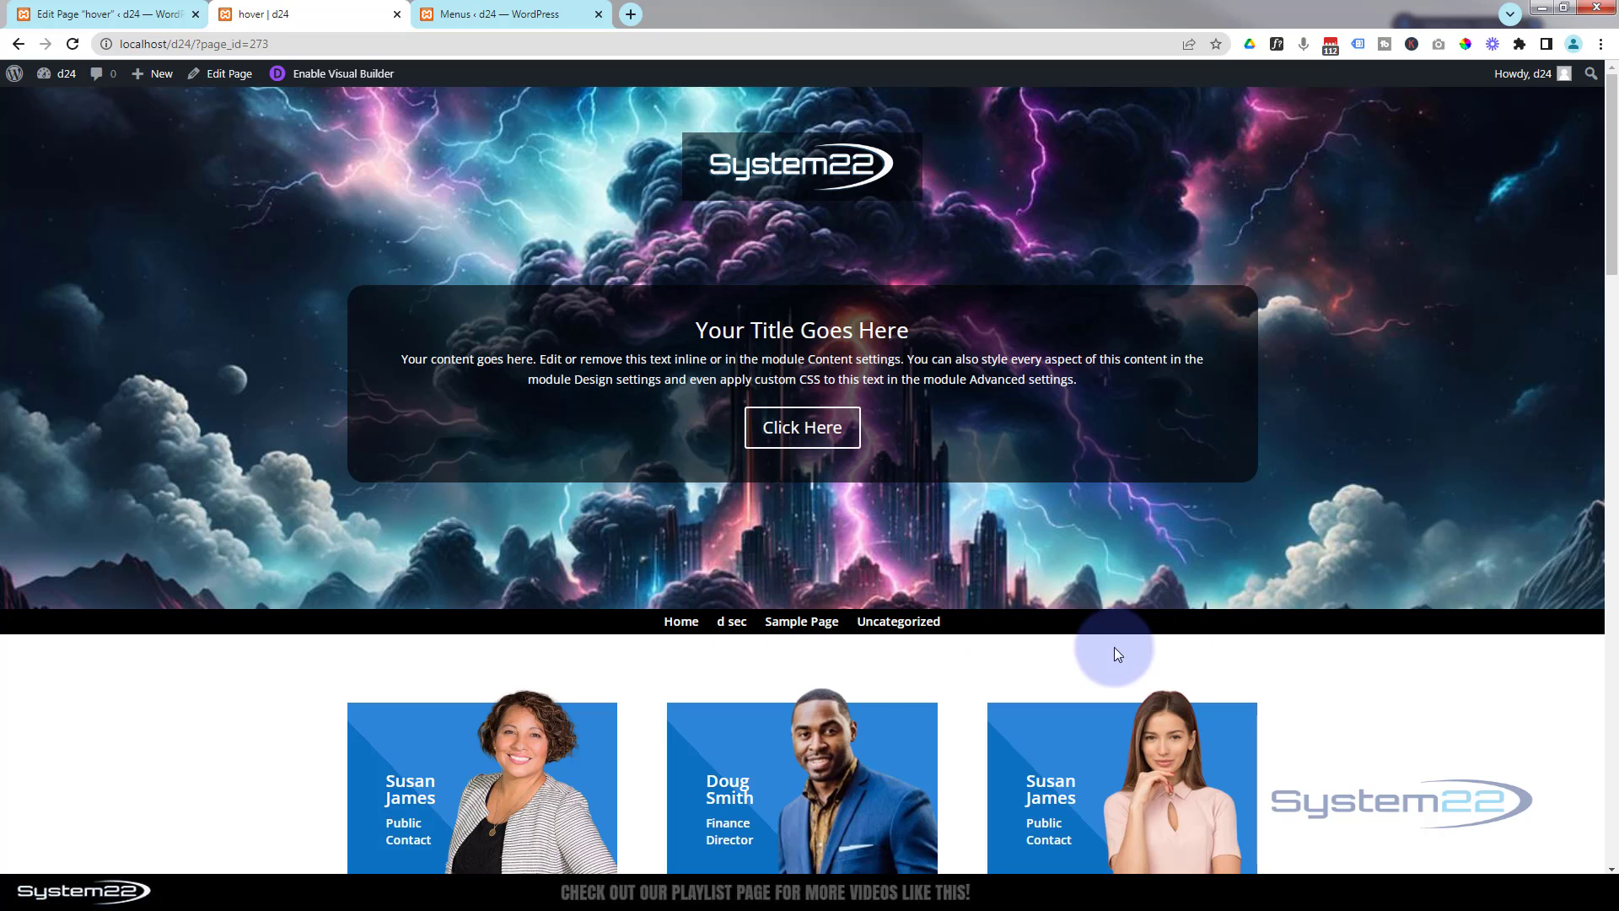
- Scroll the live page down and up to check how the sticky logo and menu behave
scroll(1440, 746, "down", 4)
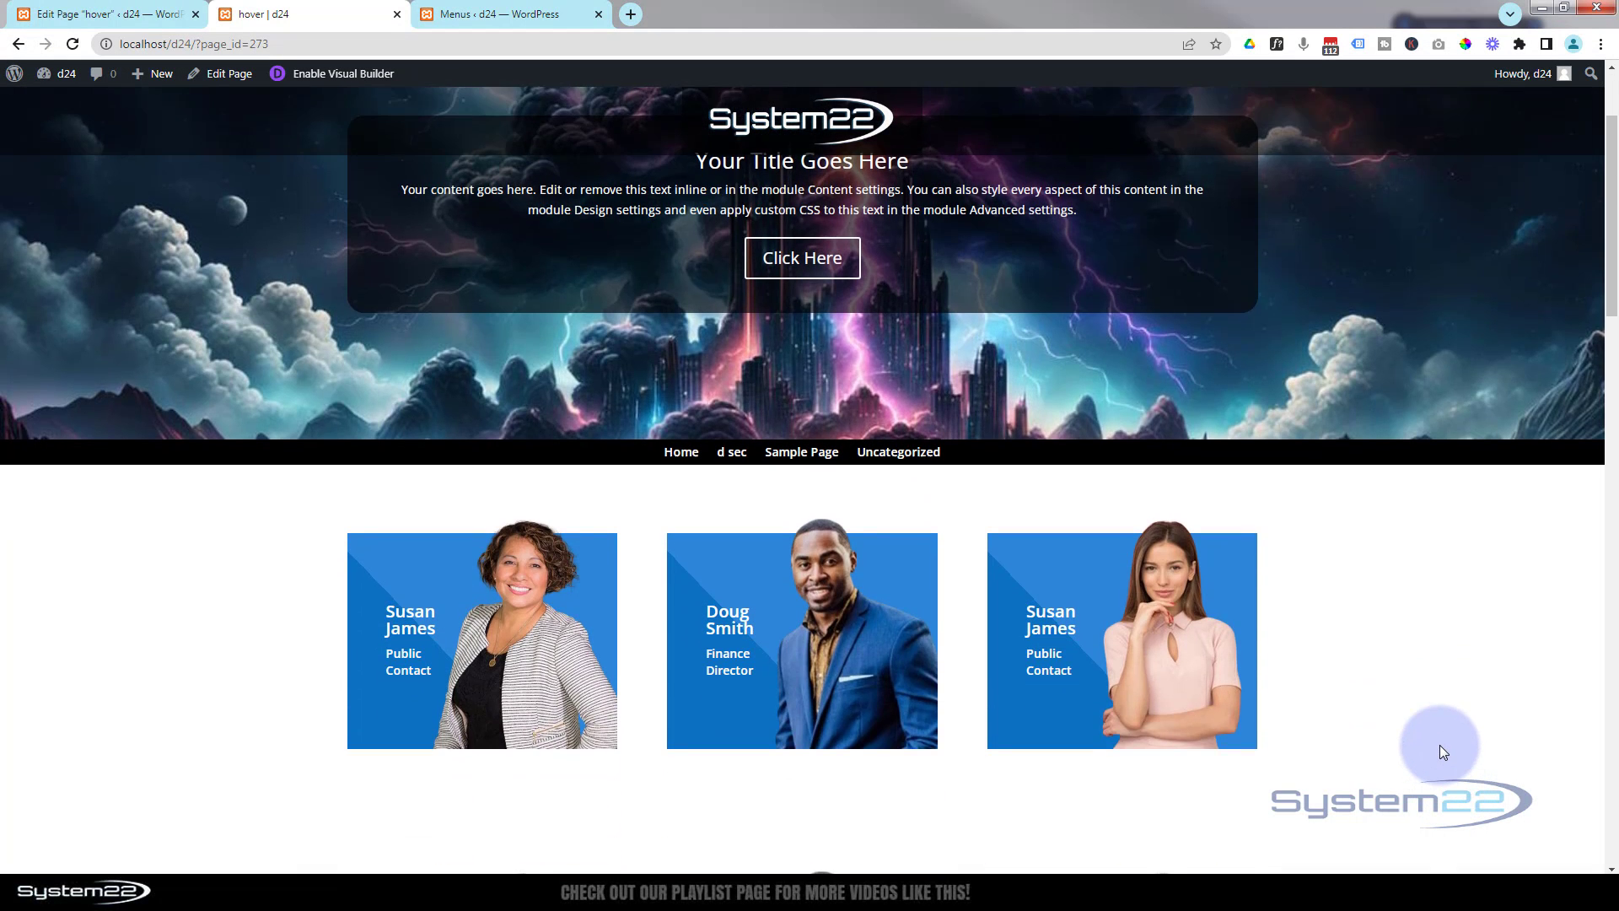
scroll(1439, 745, "down", 2)
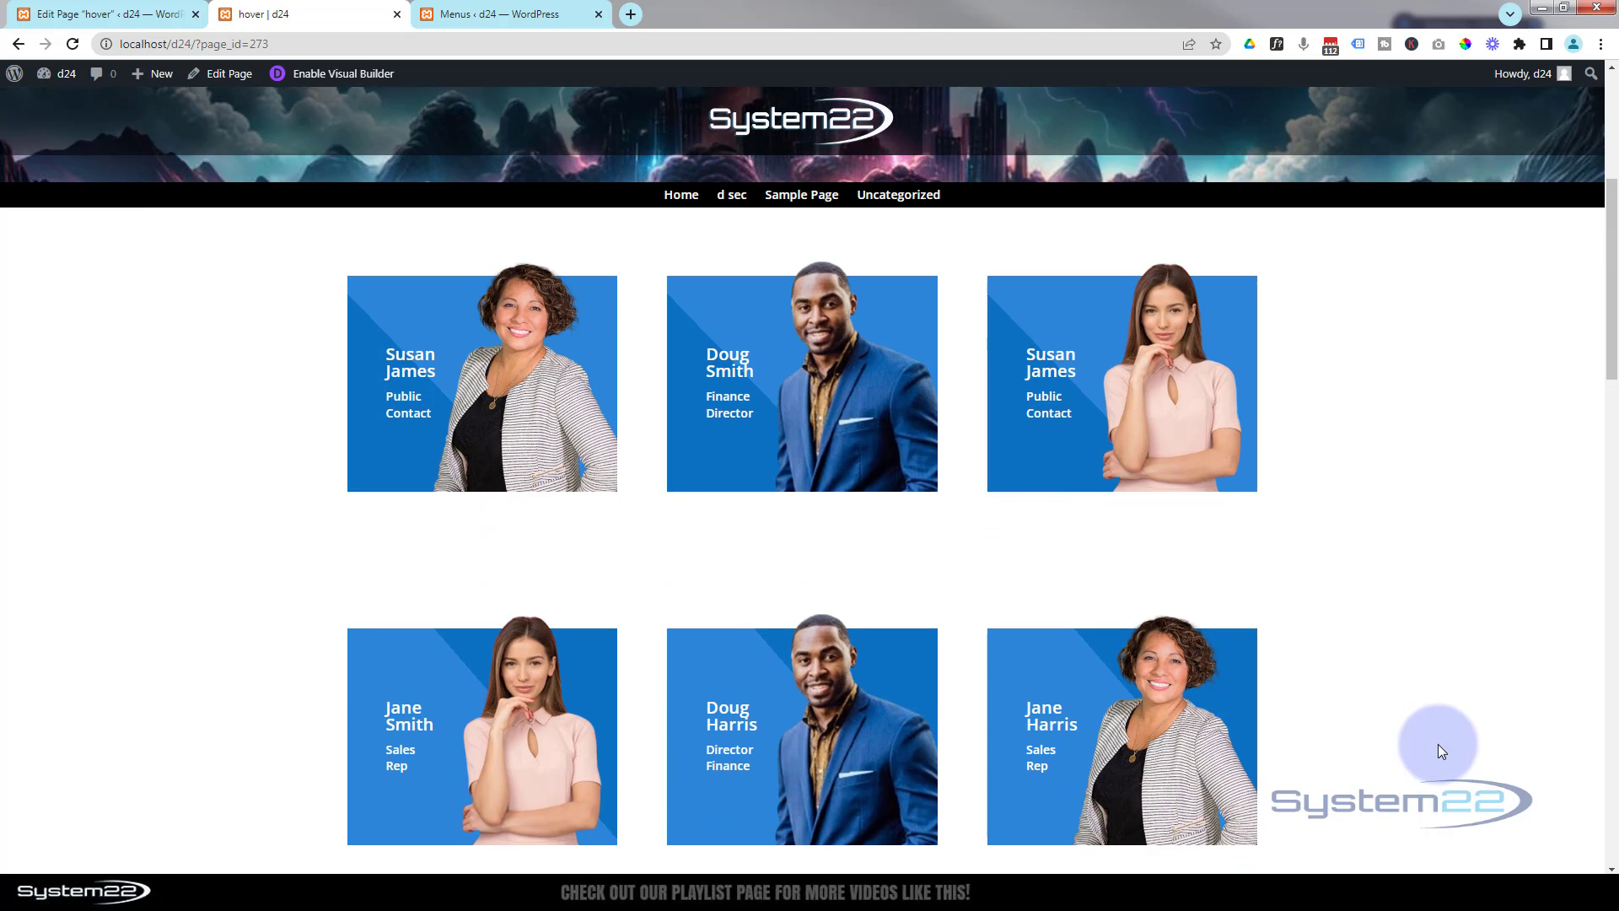
scroll(1439, 744, "down", 7)
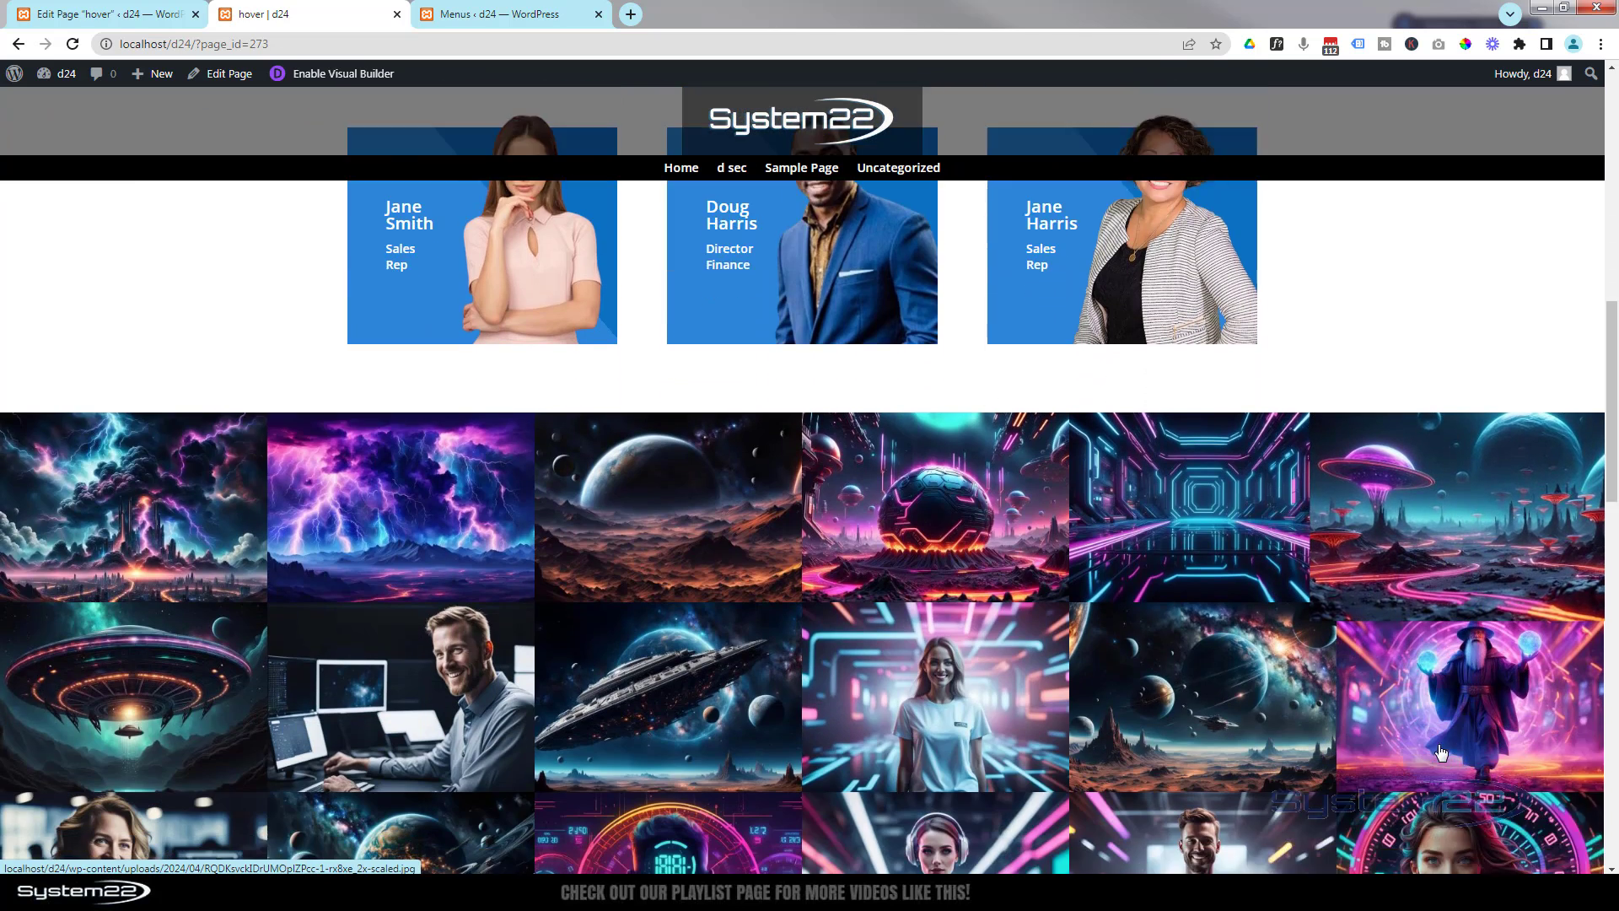
scroll(1440, 750, "down", 6)
scroll(1440, 750, "up", 5)
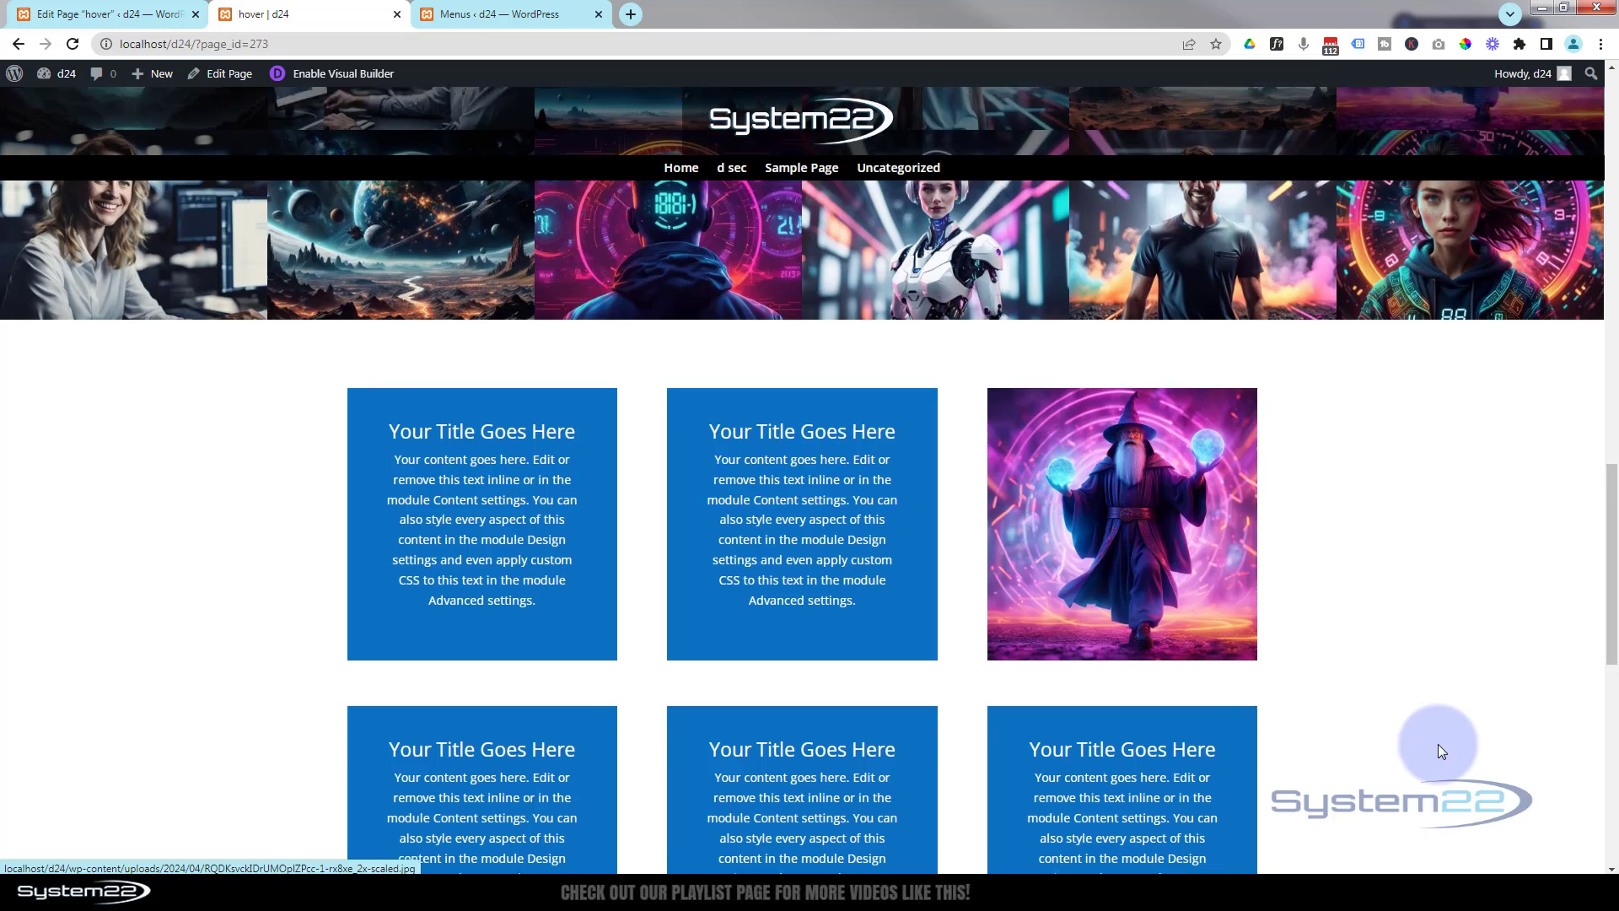
scroll(1438, 744, "up", 13)
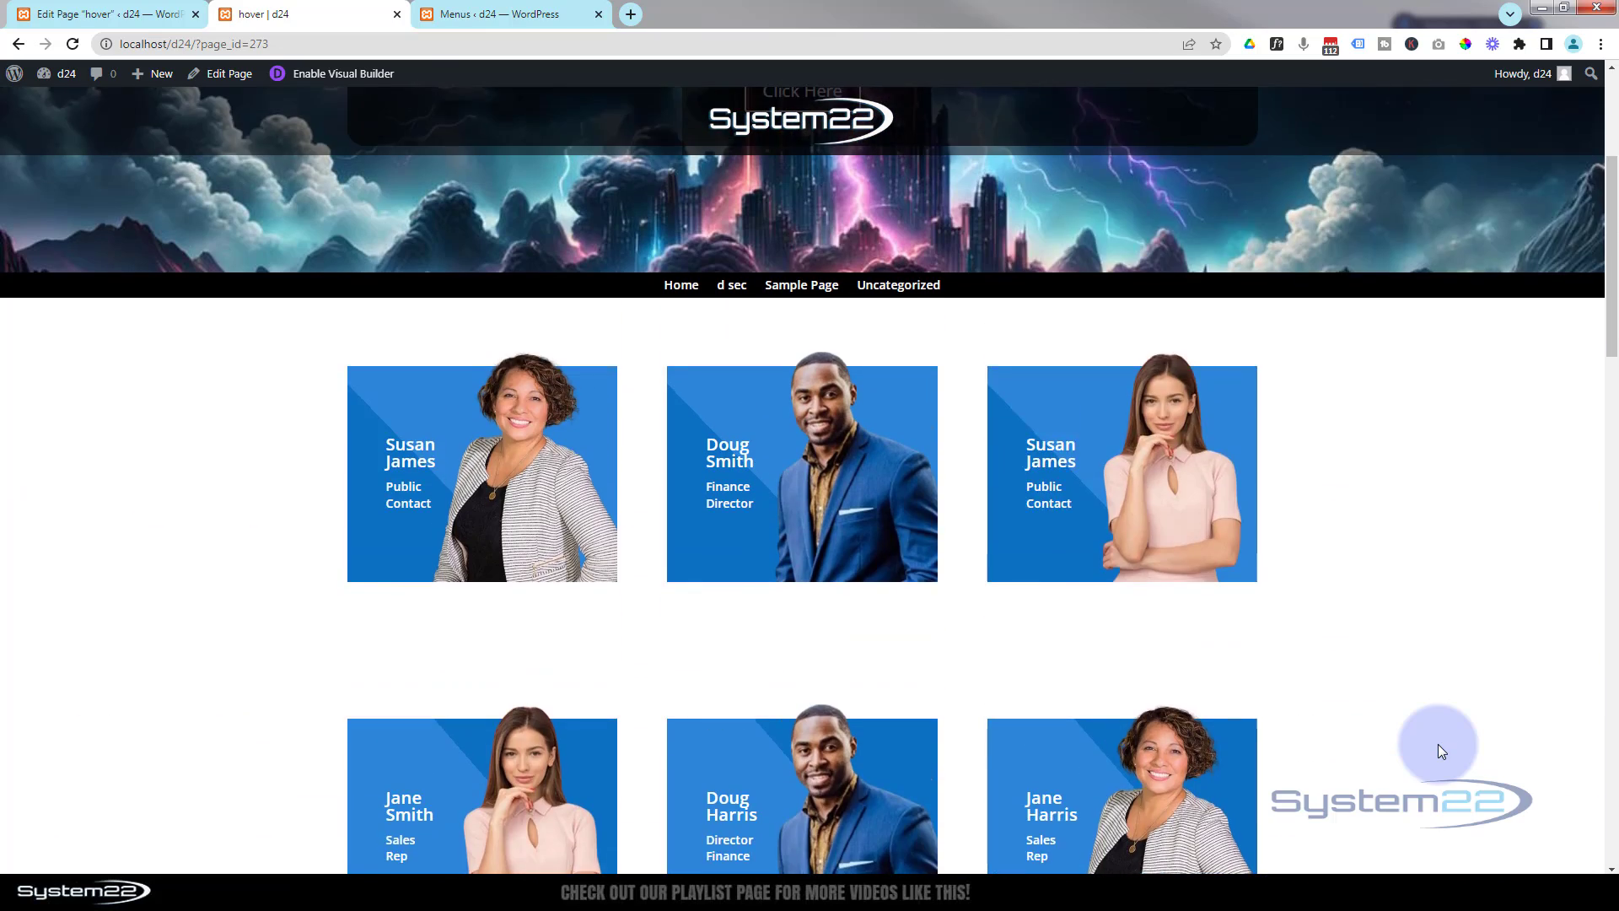
scroll(1438, 743, "up", 1)
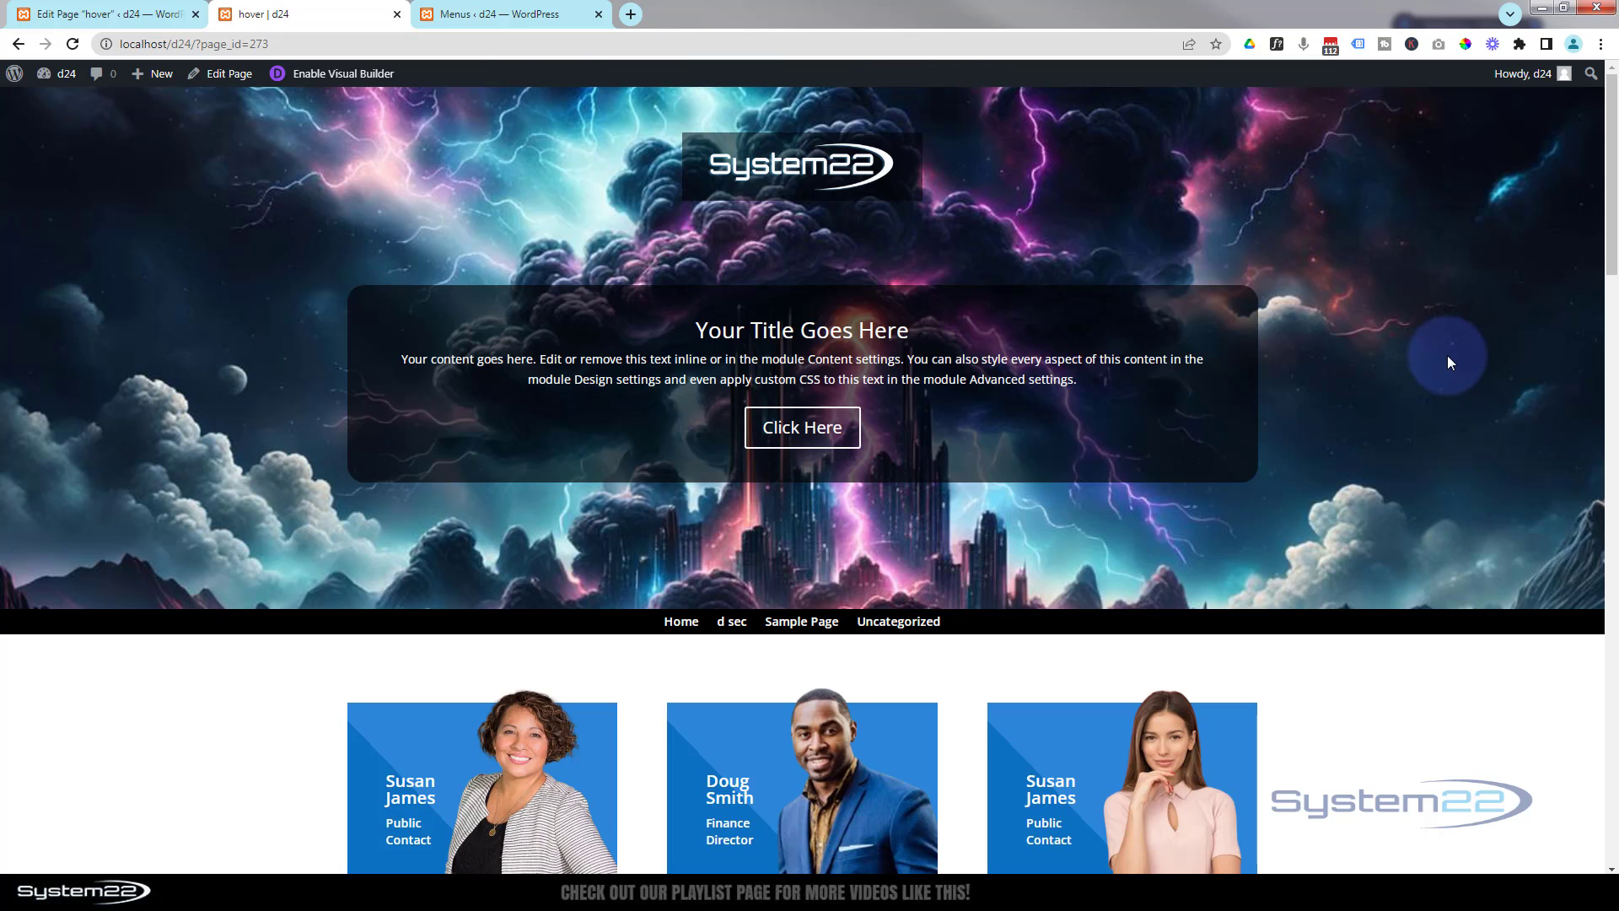
- Look at the default website template in the Divi Theme Builder tab, then return to the page
left_click(516, 14)
mouse_move(45, 670)
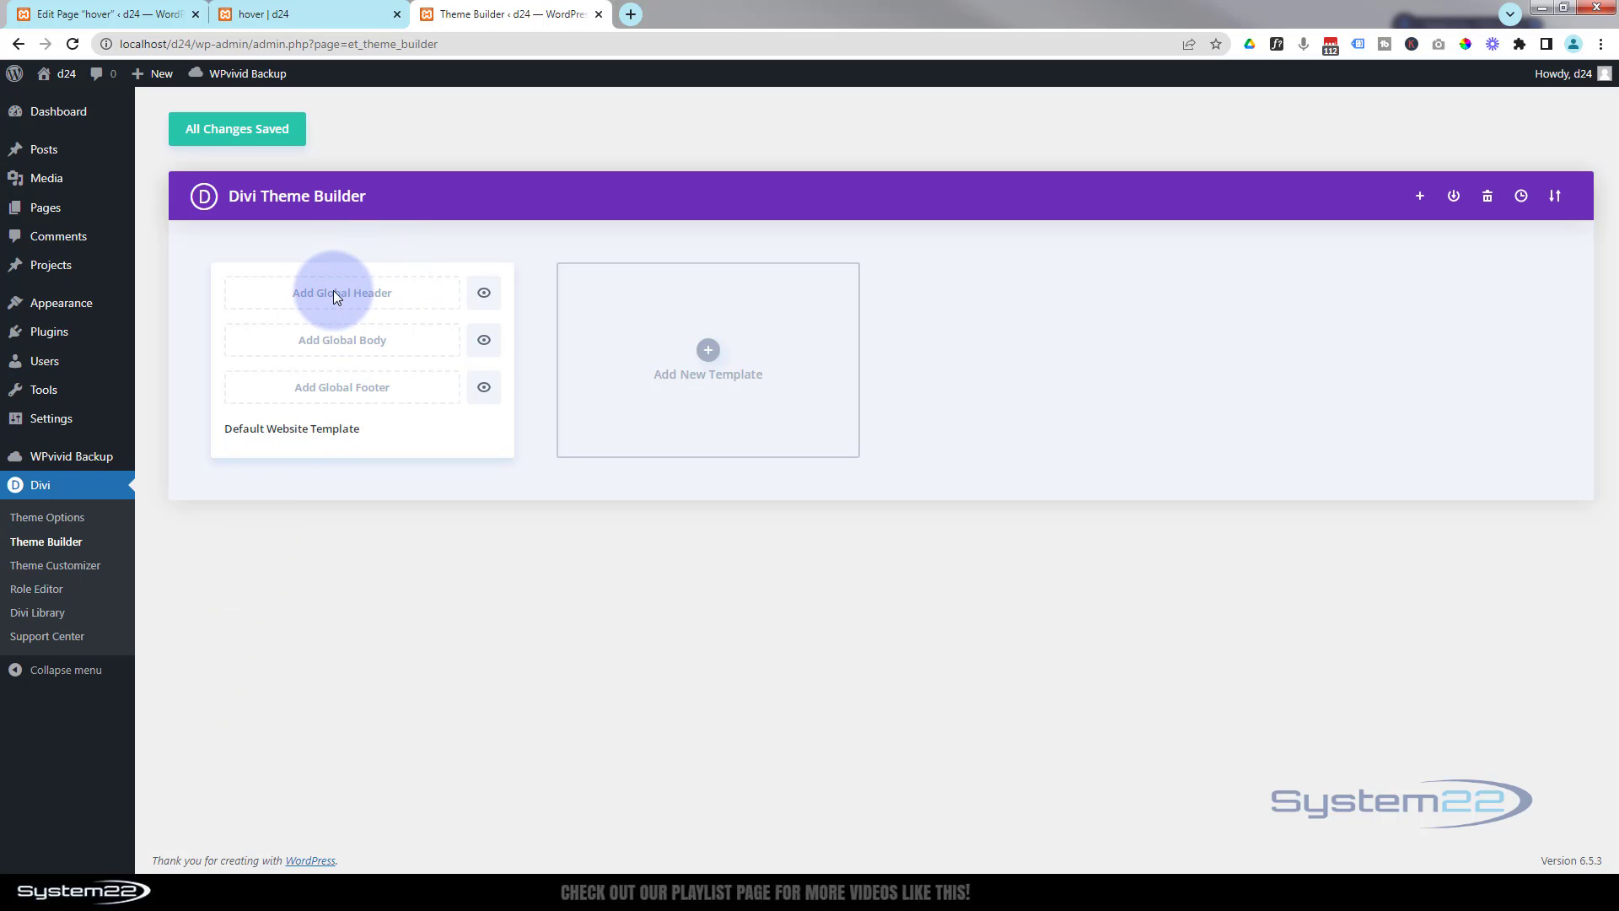
mouse_move(332, 290)
left_click(322, 13)
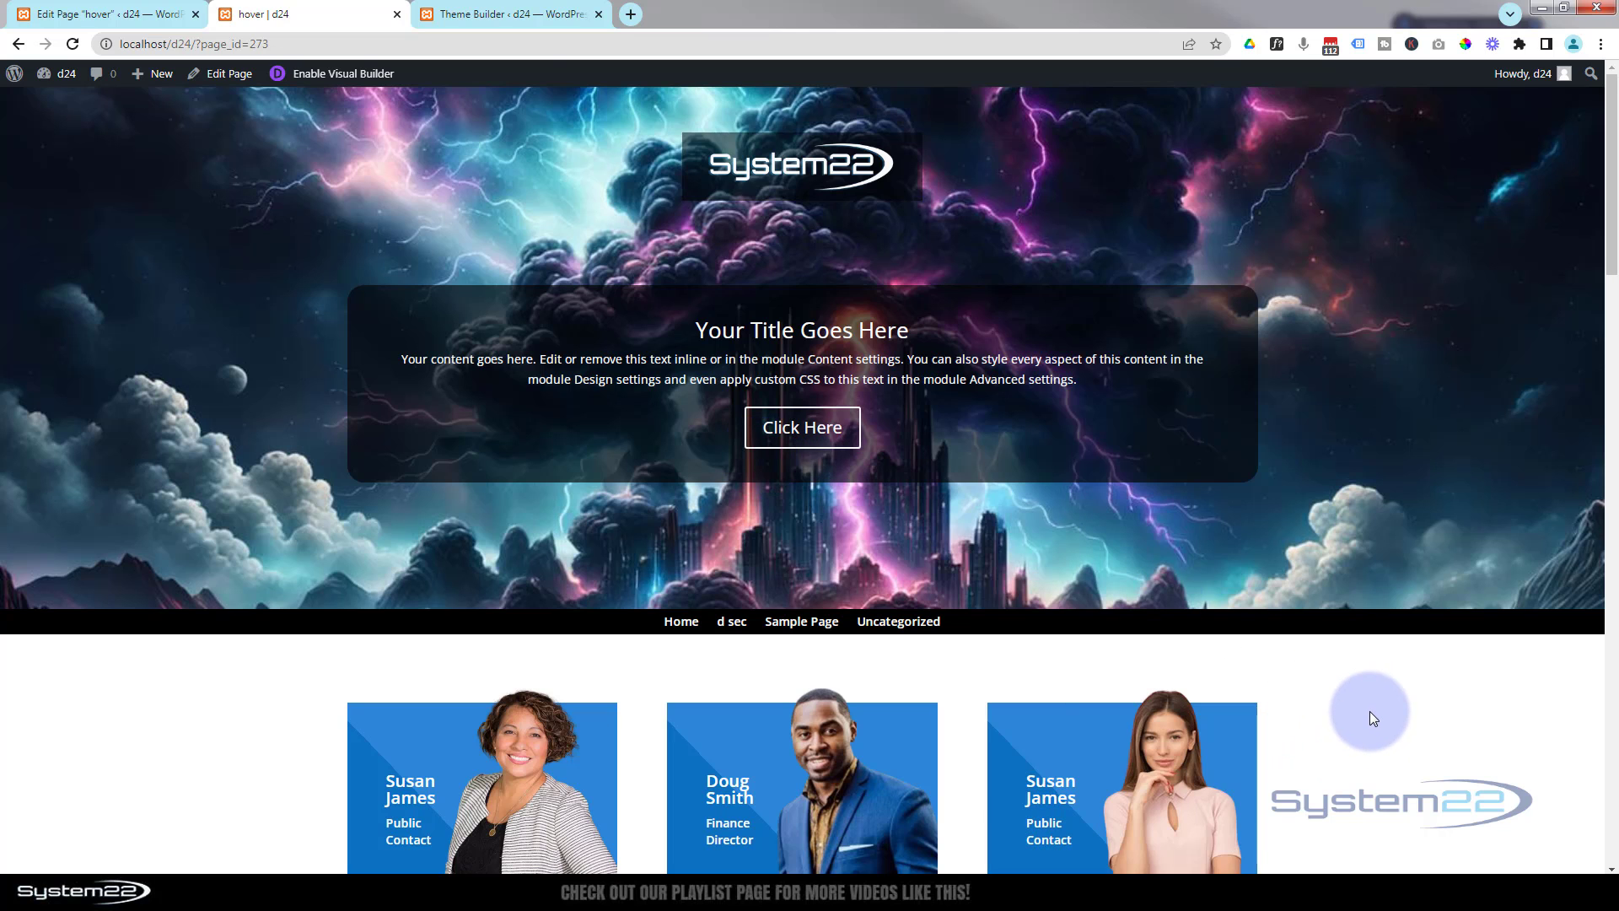
- Scroll through the live page again to review the sticky header rows
scroll(1370, 712, "down", 6)
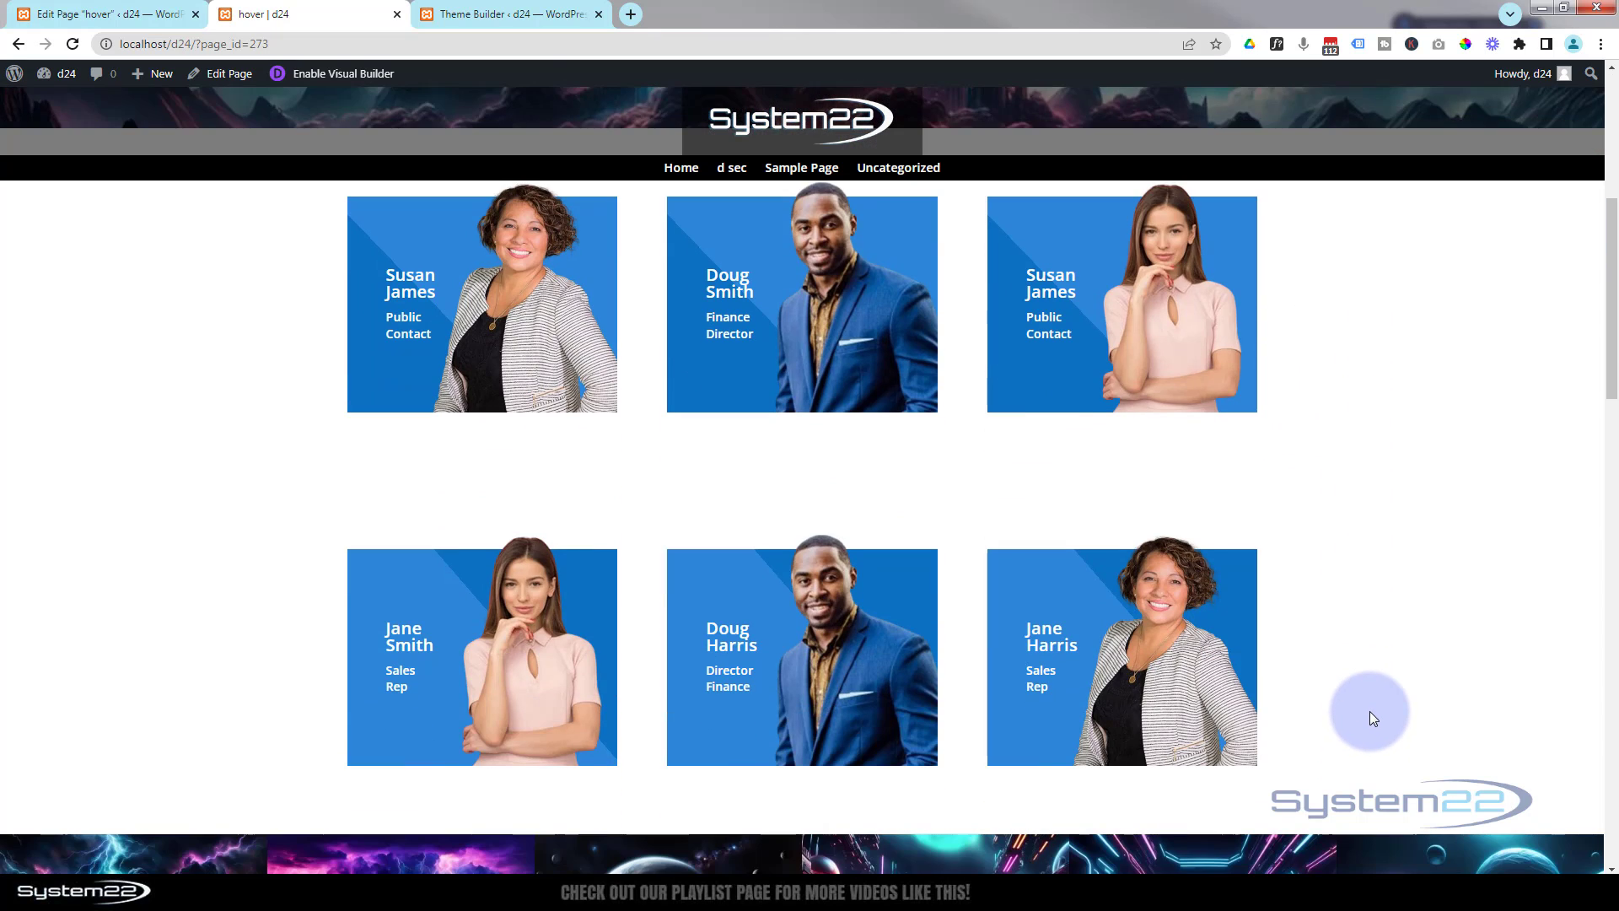
scroll(1370, 711, "down", 12)
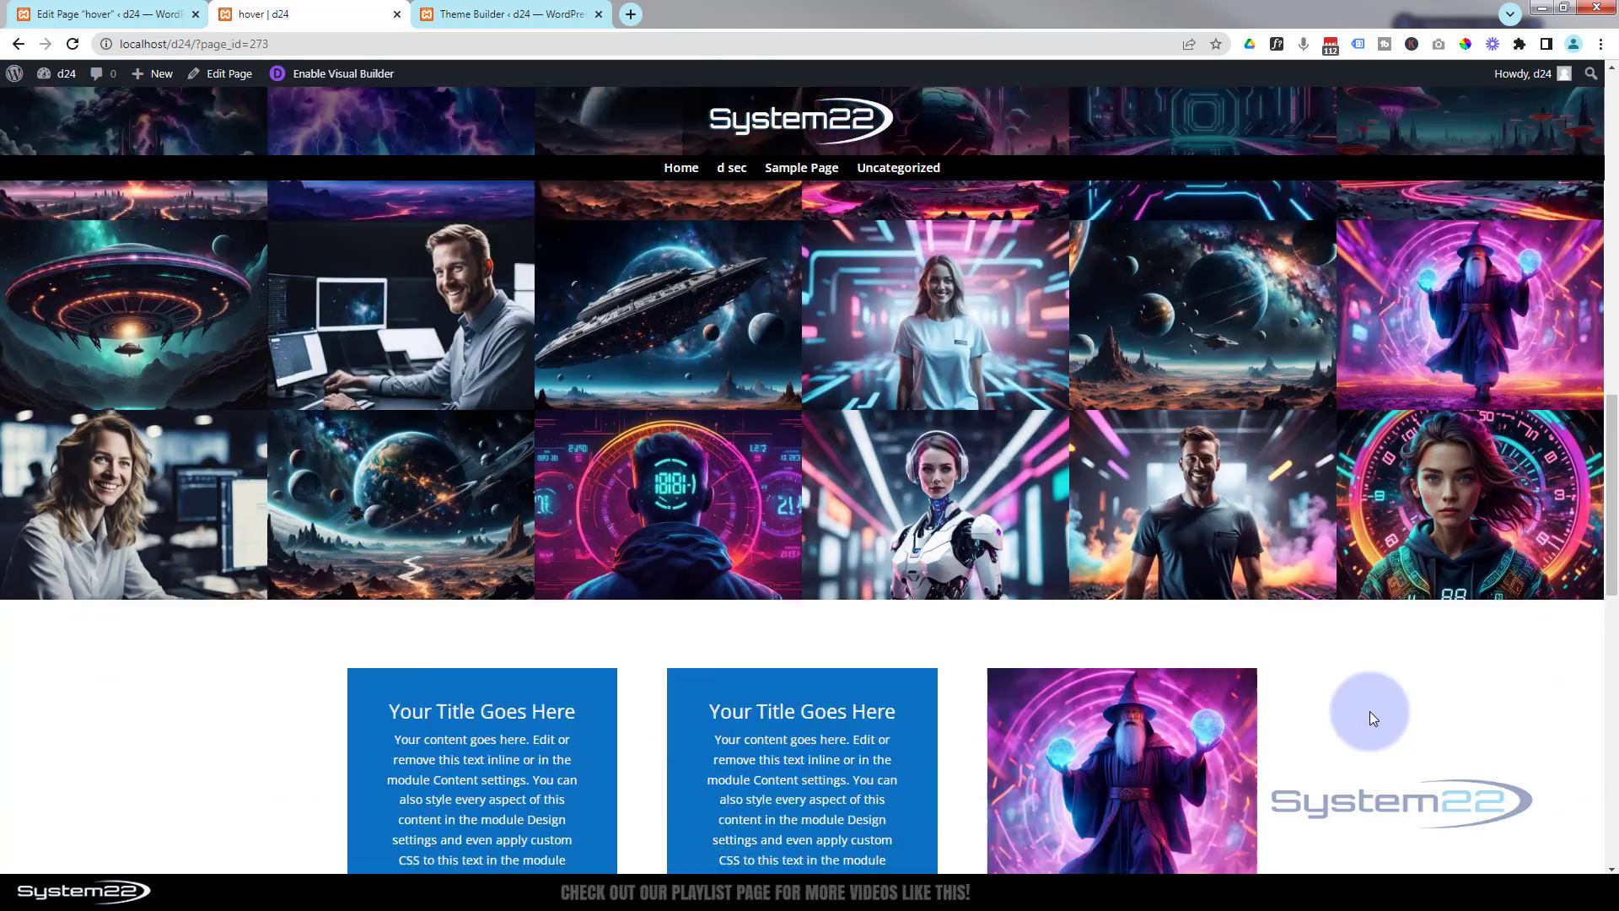
scroll(1369, 711, "down", 6)
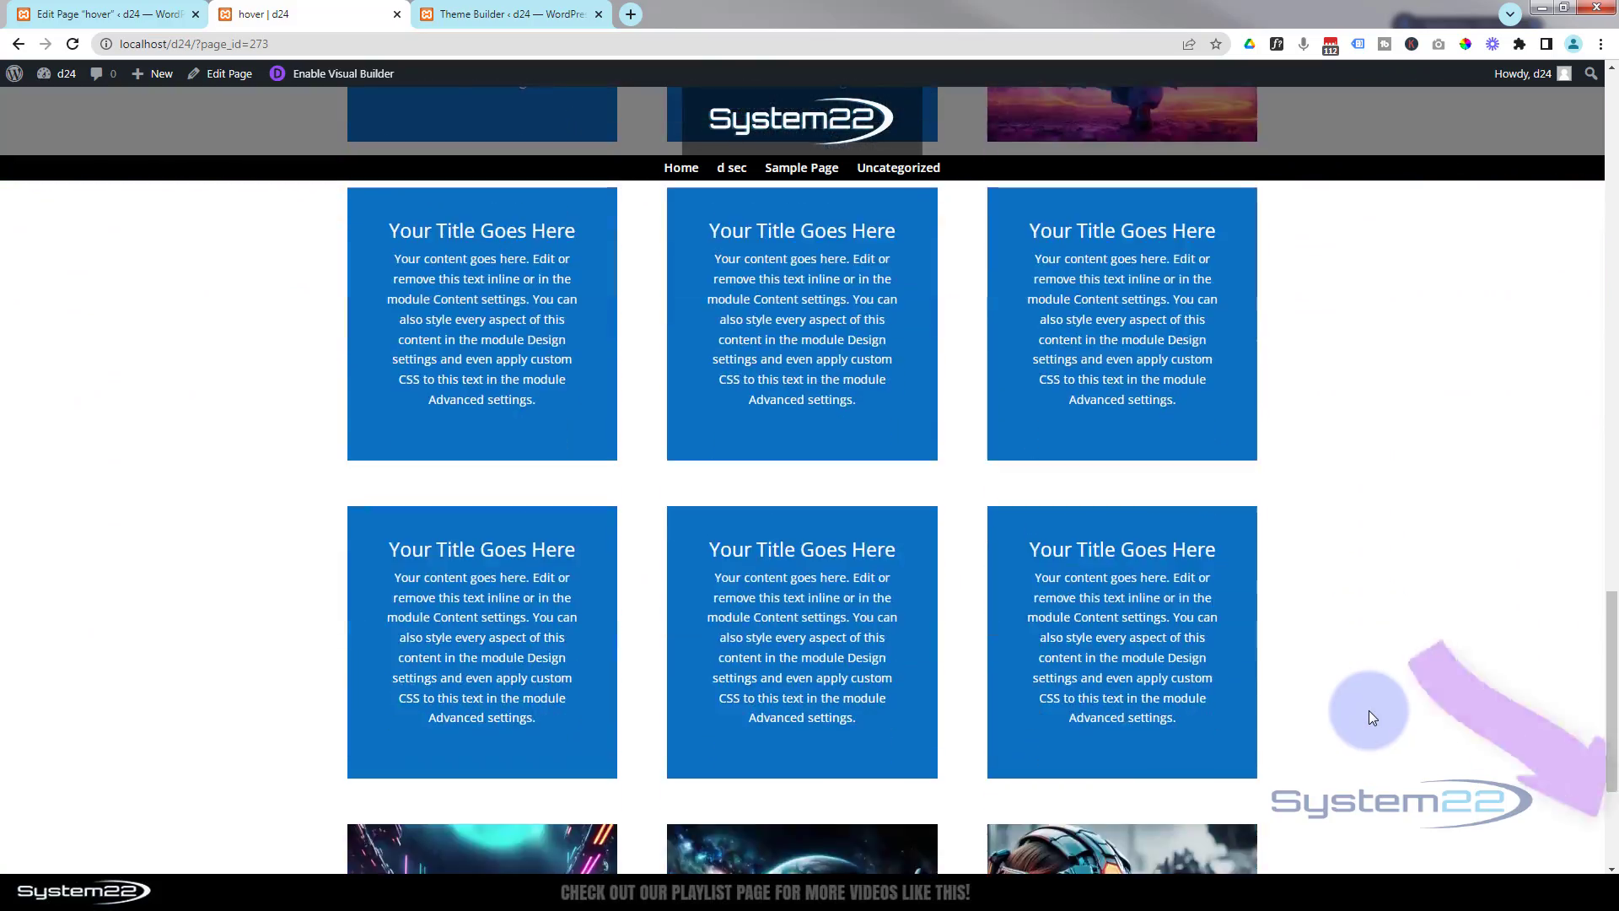
scroll(1369, 710, "up", 16)
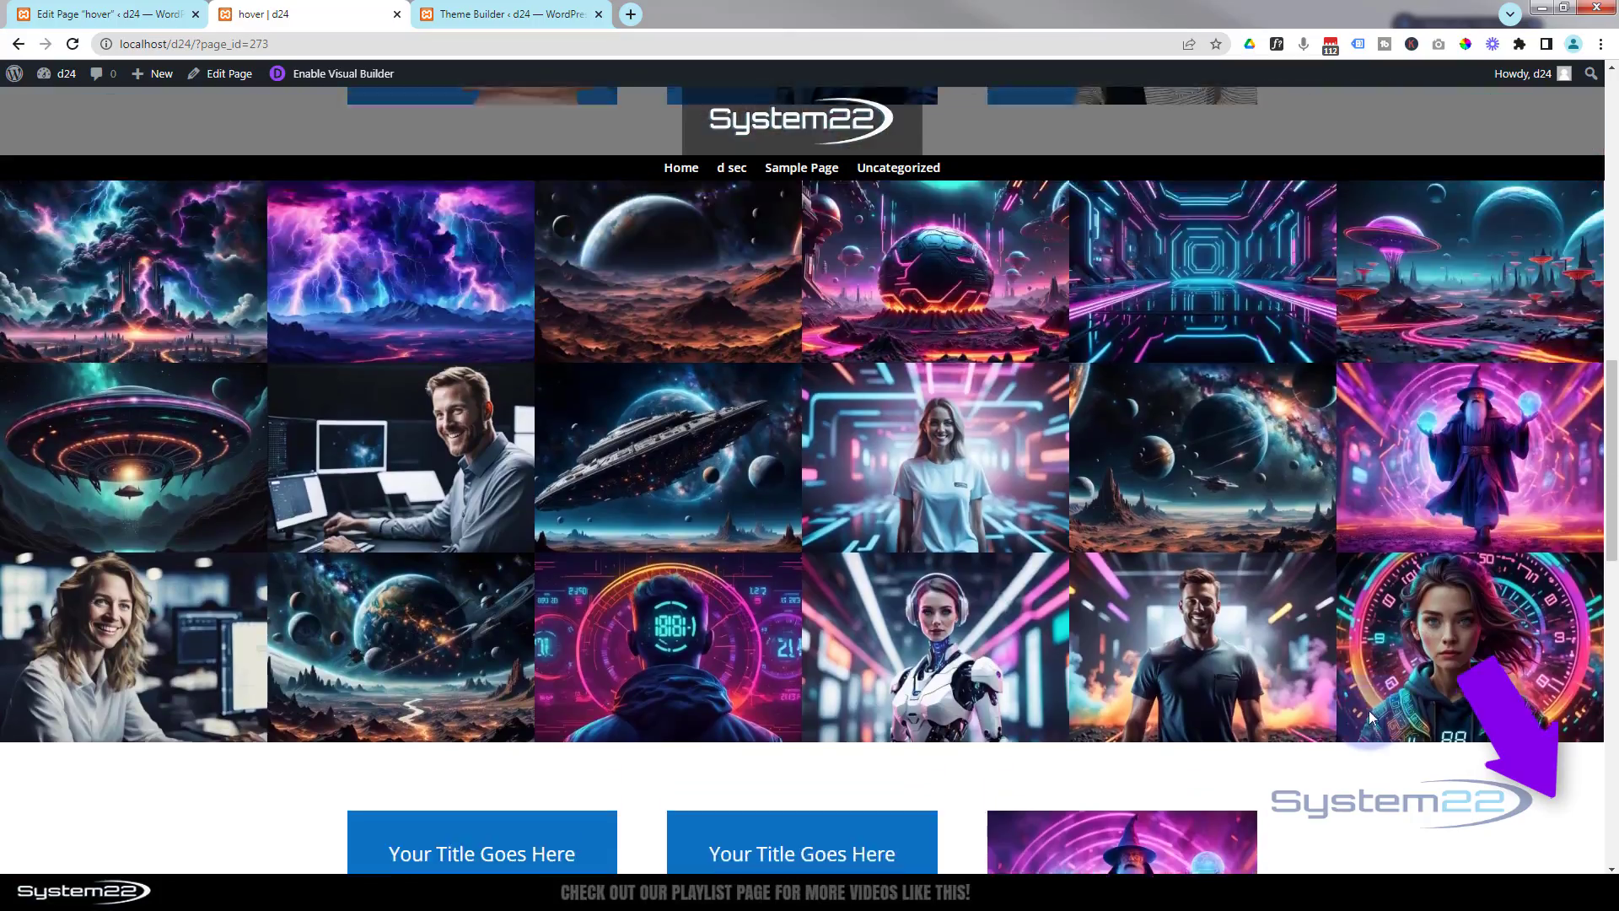
scroll(1369, 710, "up", 3)
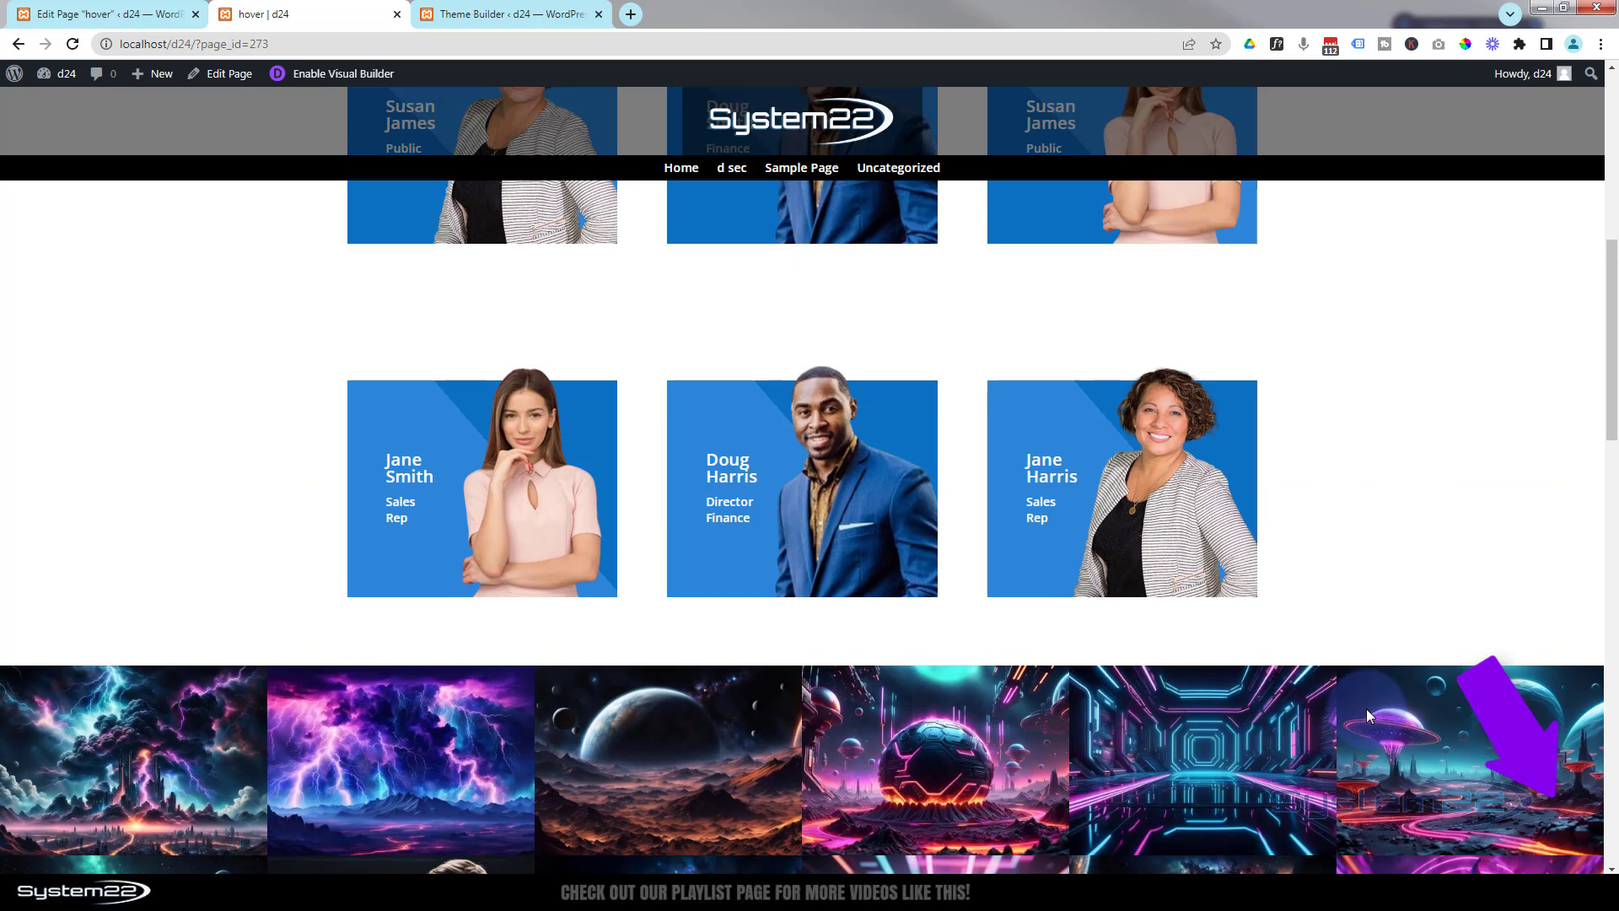
scroll(1367, 713, "up", 9)
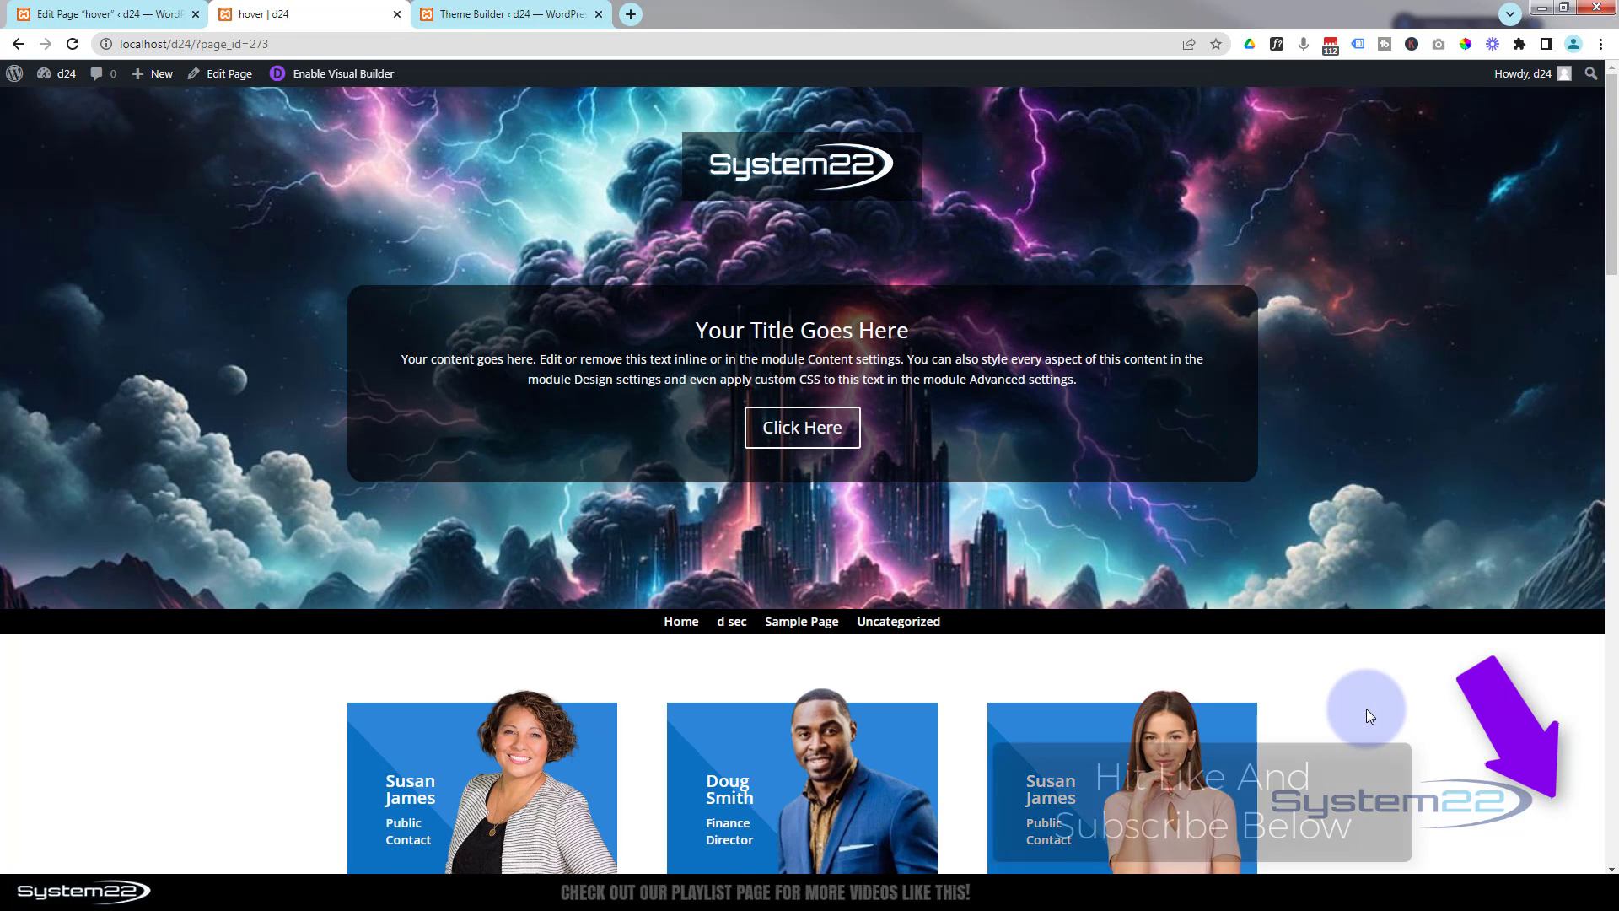
scroll(1366, 708, "down", 5)
scroll(1366, 709, "up", 2)
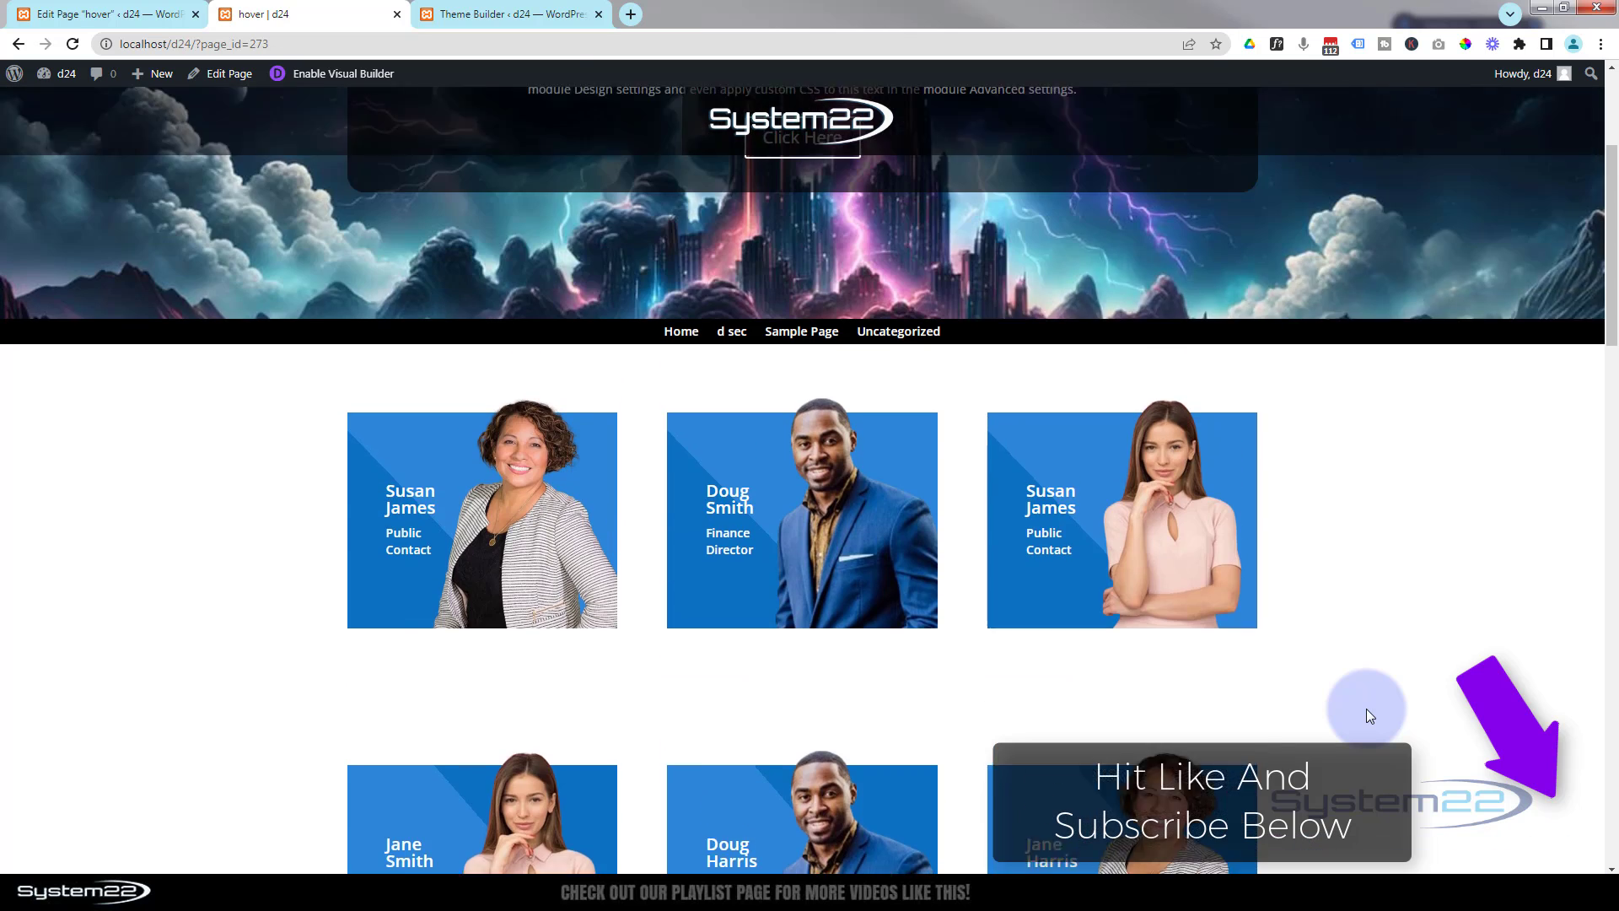
scroll(1368, 716, "up", 3)
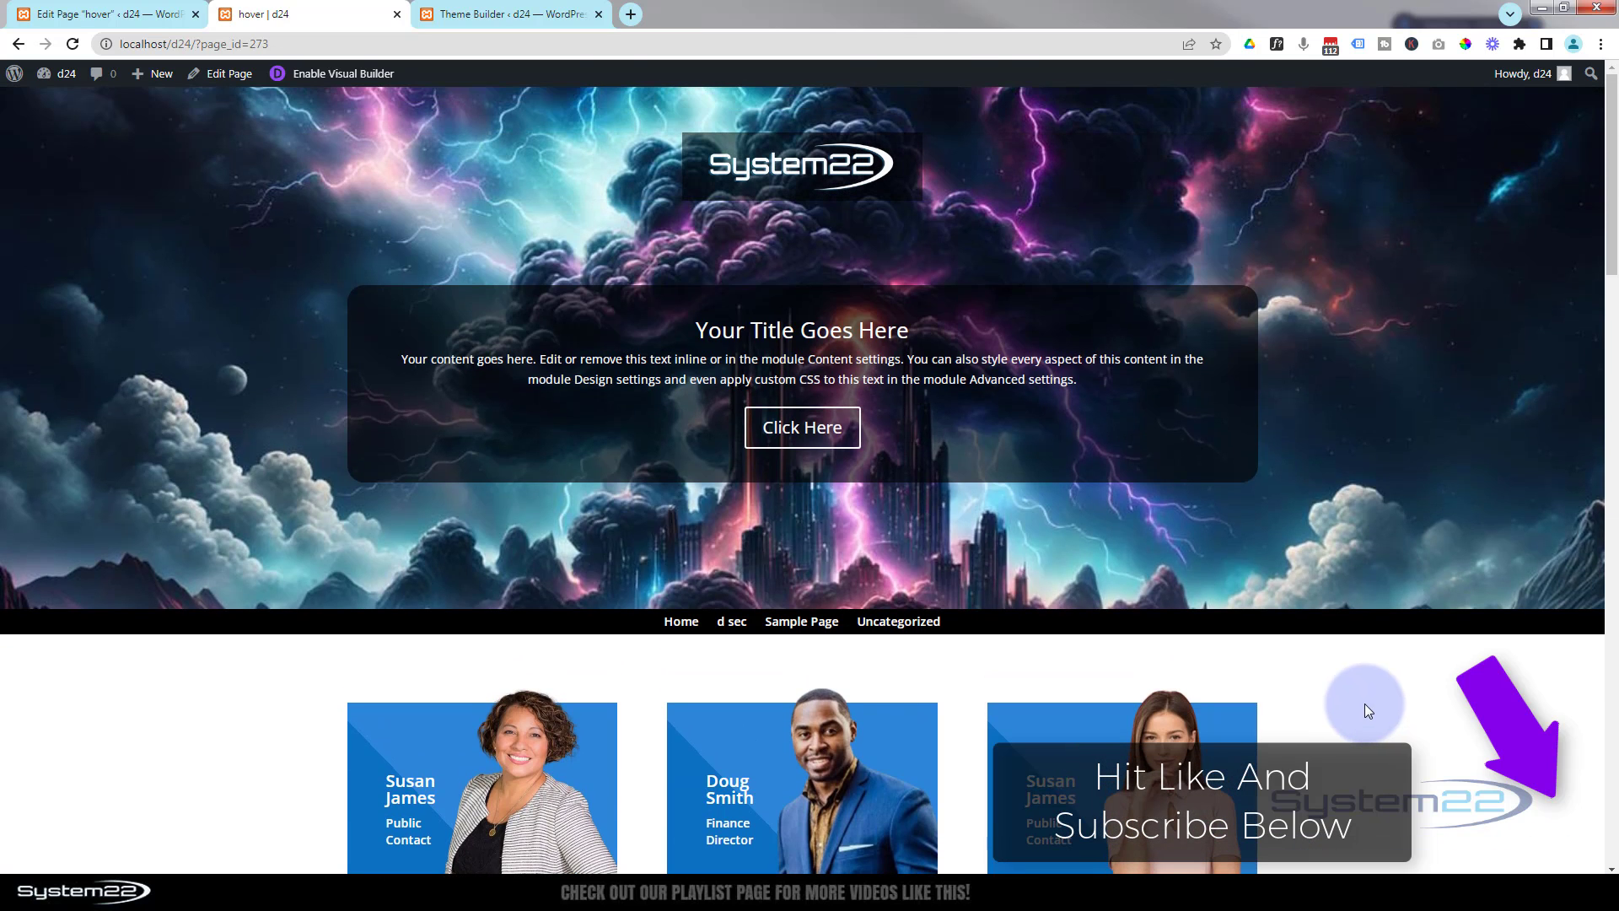